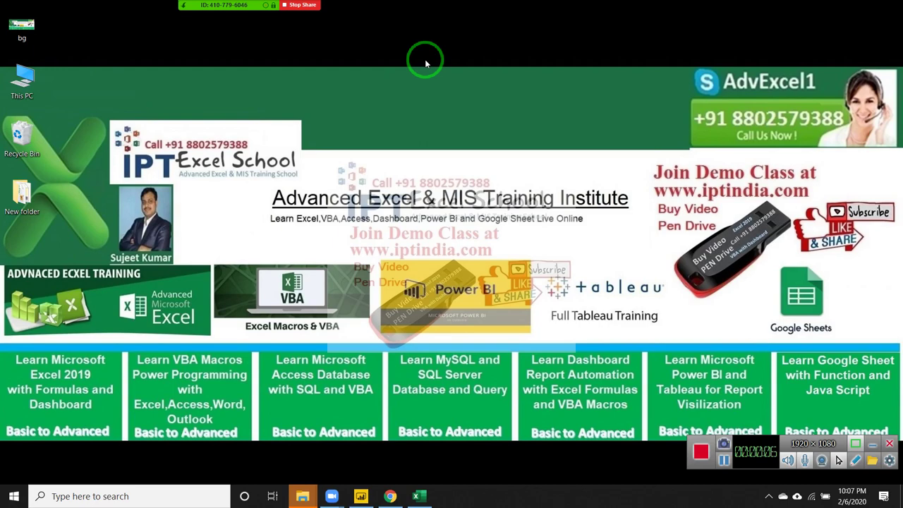
Bring the blank Excel workbook back, select cell A1, and show the Developer tab
left_click(431, 497)
left_click(56, 151)
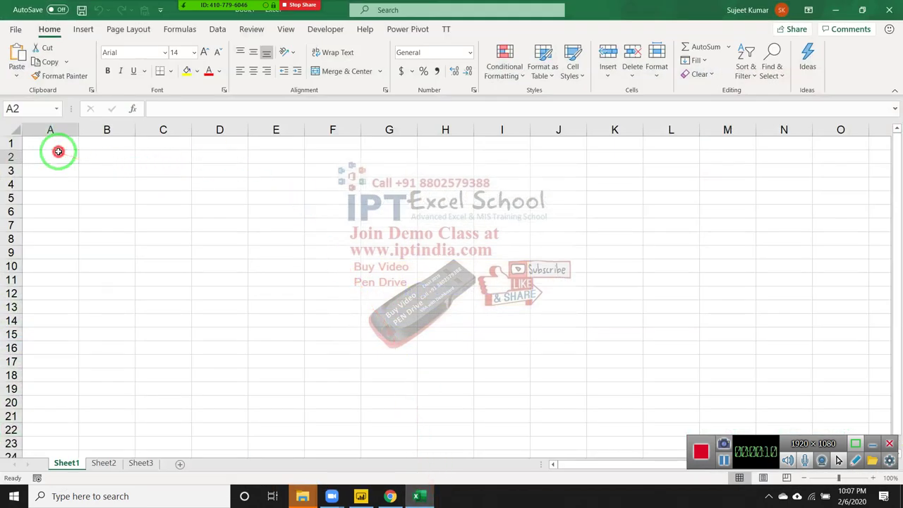
left_click(59, 143)
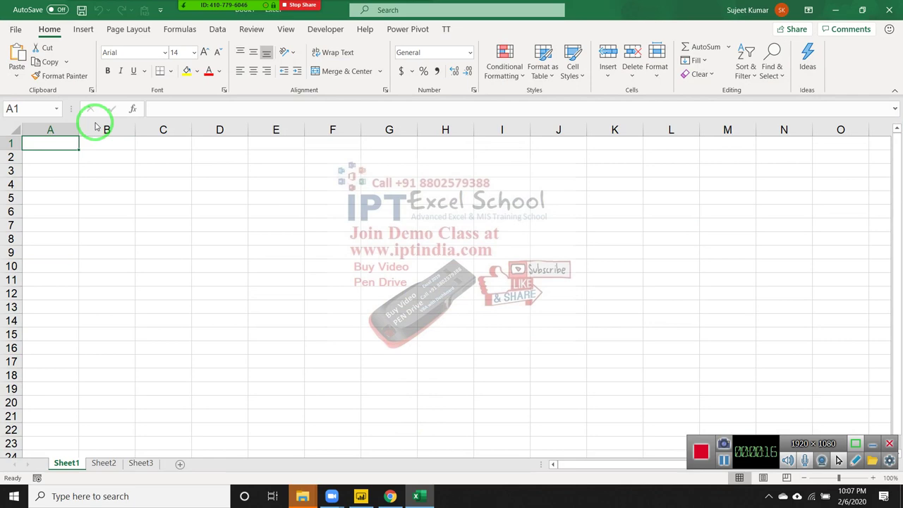
left_click(323, 29)
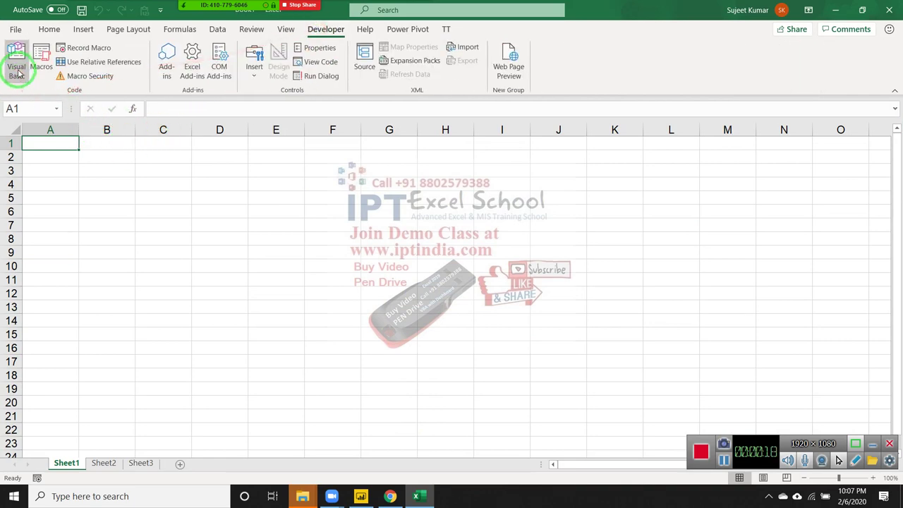
Insert a new module in Book1 and create an empty Sub rr() macro
left_click(18, 73)
left_click(82, 26)
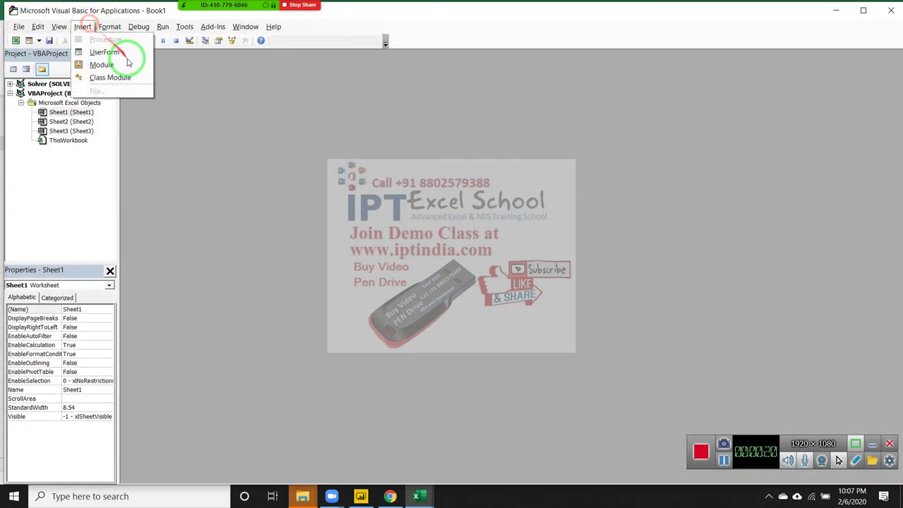
left_click(117, 65)
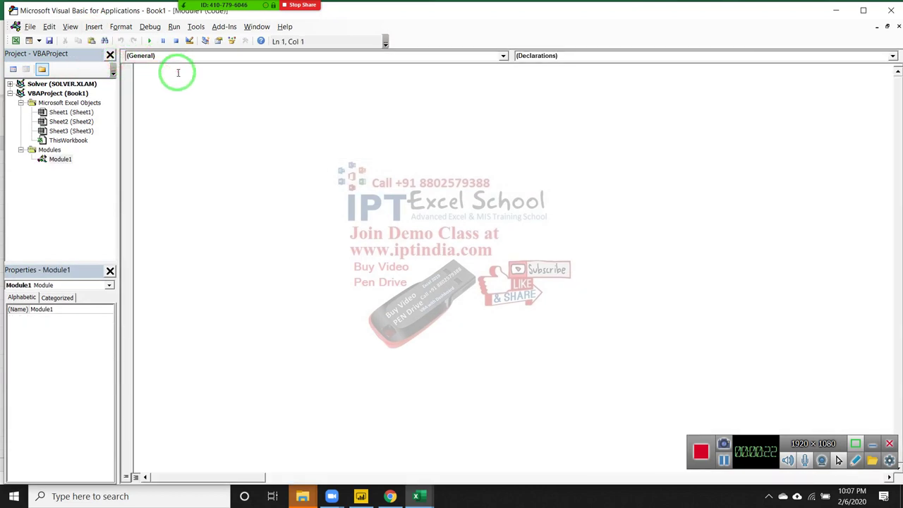
type("sub rr")
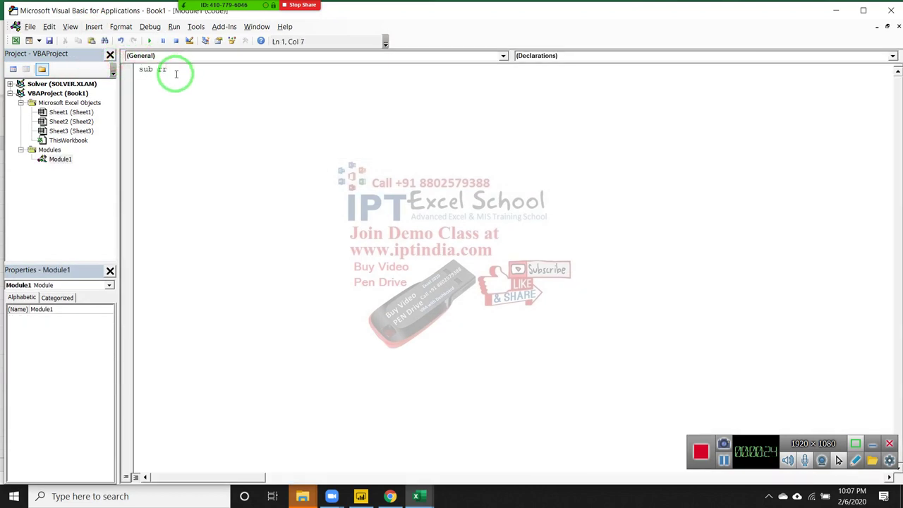
type("(")
key("Return")
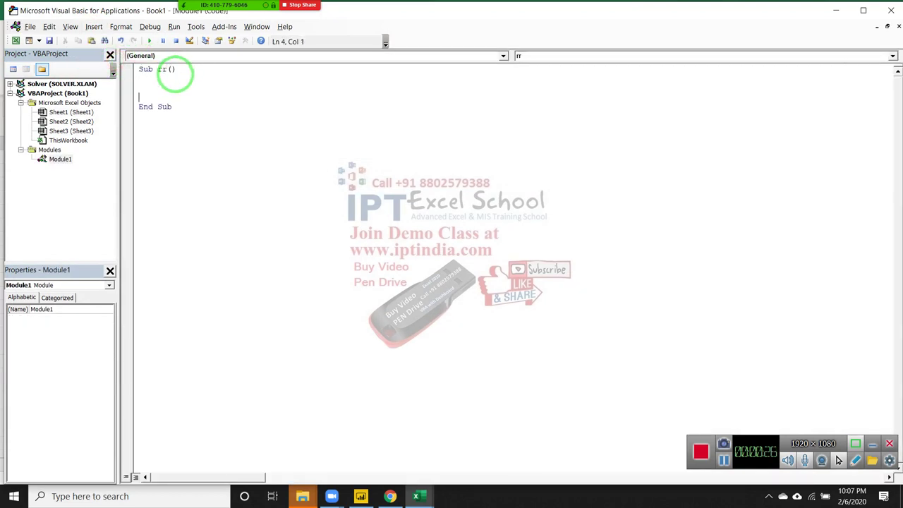
Switch to the worksheet, reselect cell A1, and return to the rr code
key("alt+F11")
left_click(69, 155)
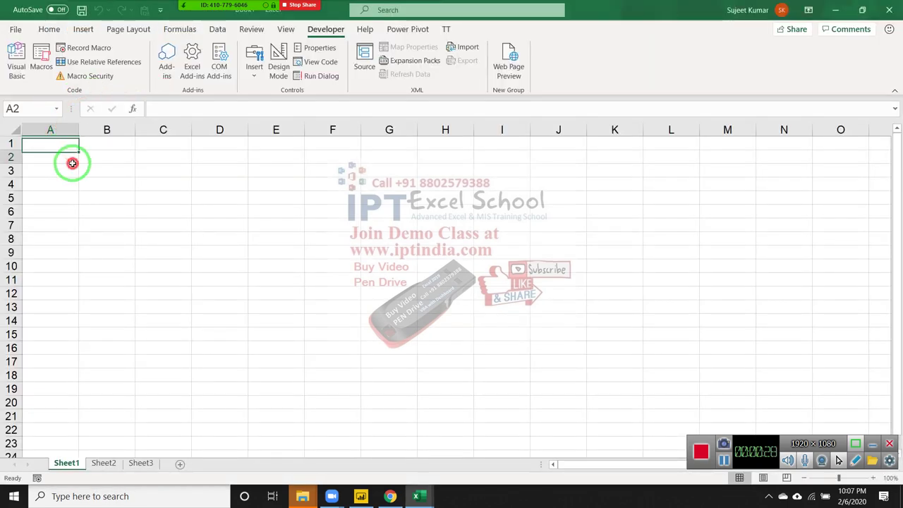
left_click(68, 142)
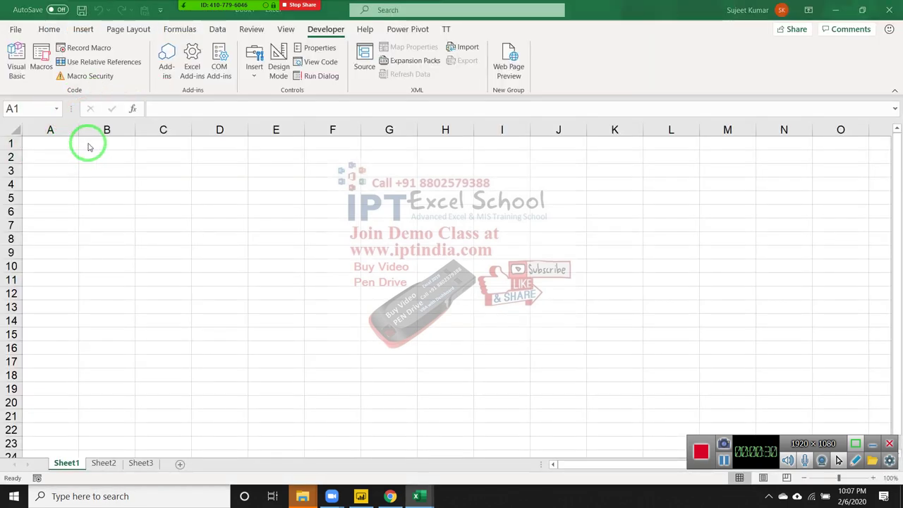
key("alt+F11")
Write the line Range("A1").Value = "Name" in macro rr
type("r")
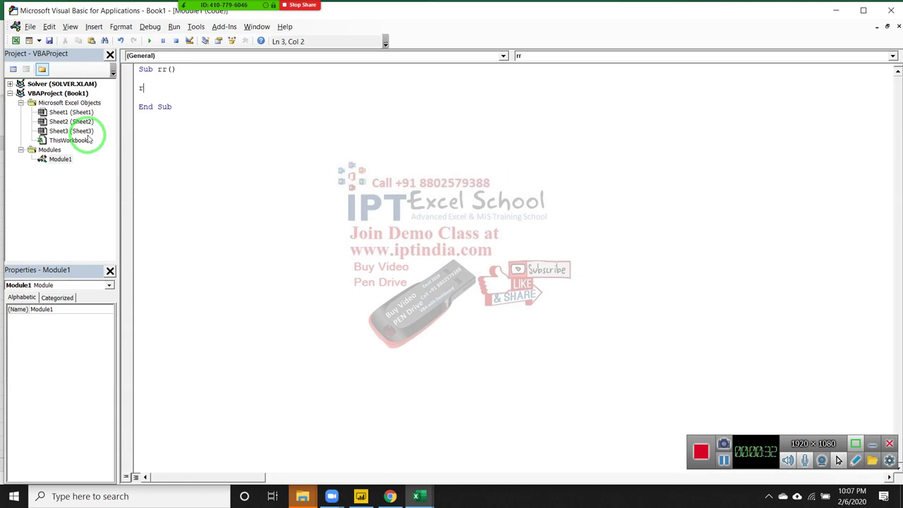
type("ange(")
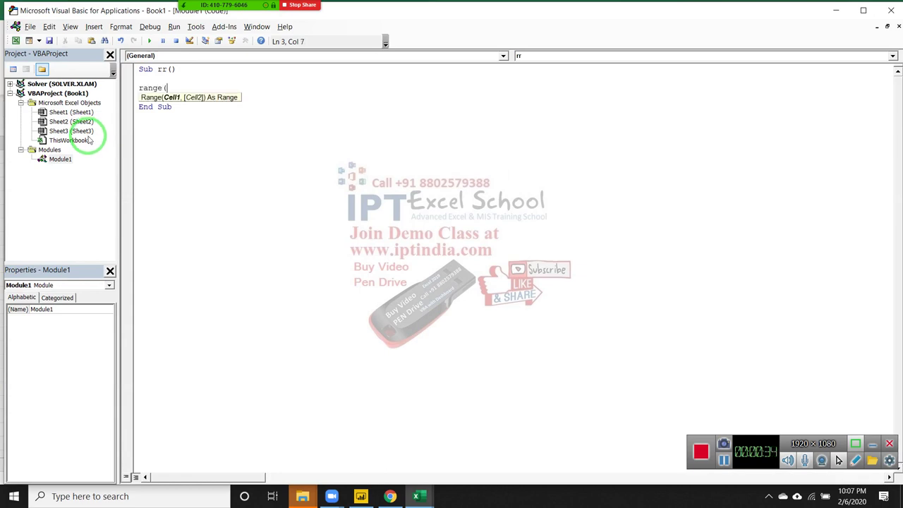
type("\"A1")
type(").v")
key("Tab")
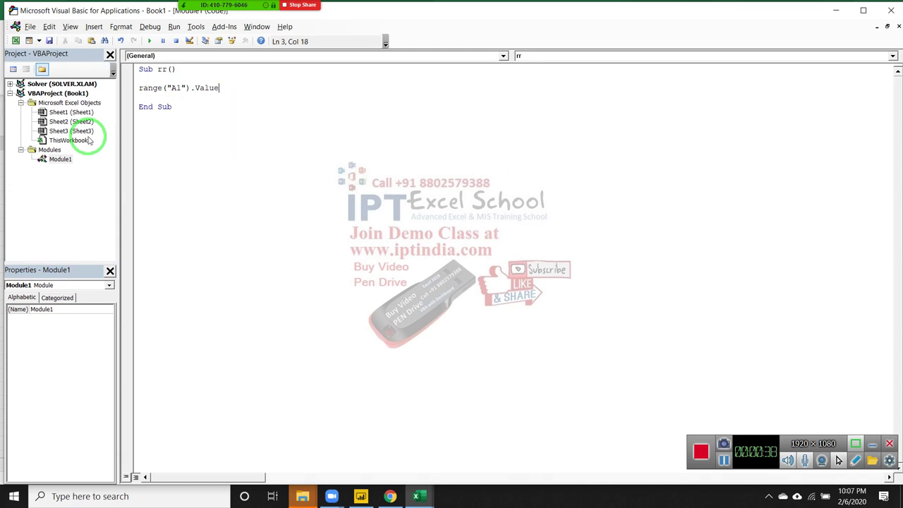
type("= \"")
type("Name")
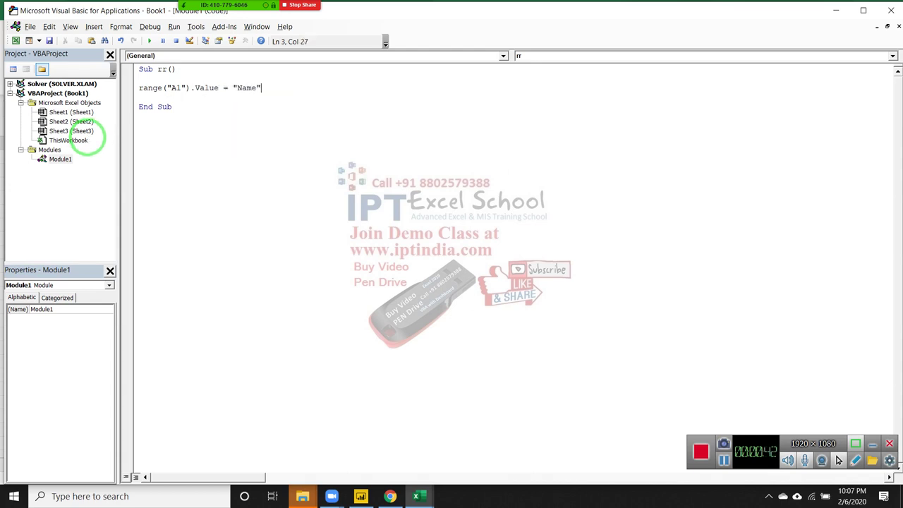
key("Return")
key("Return")
Add Range("A1").Select followed by Selection.Value = "name"
type("range")
type("(\"")
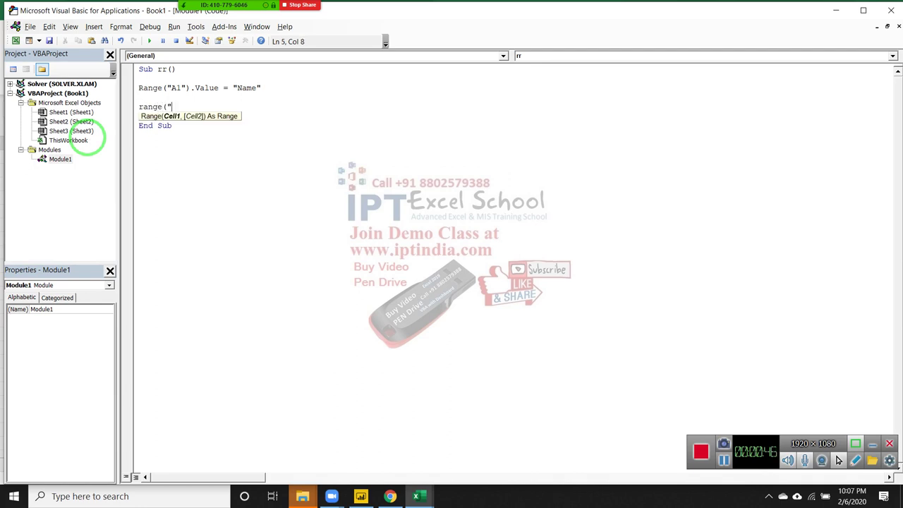
type("A1\")")
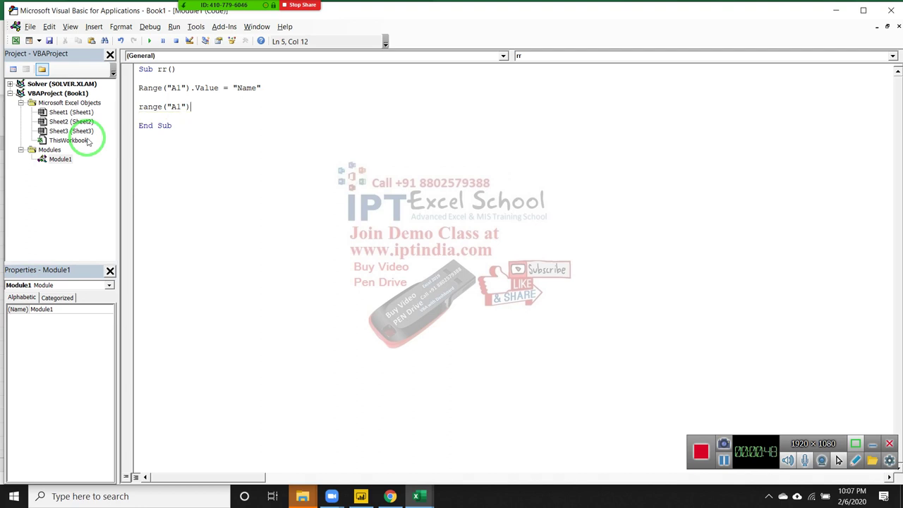
type(".s")
key("Tab")
key("Return")
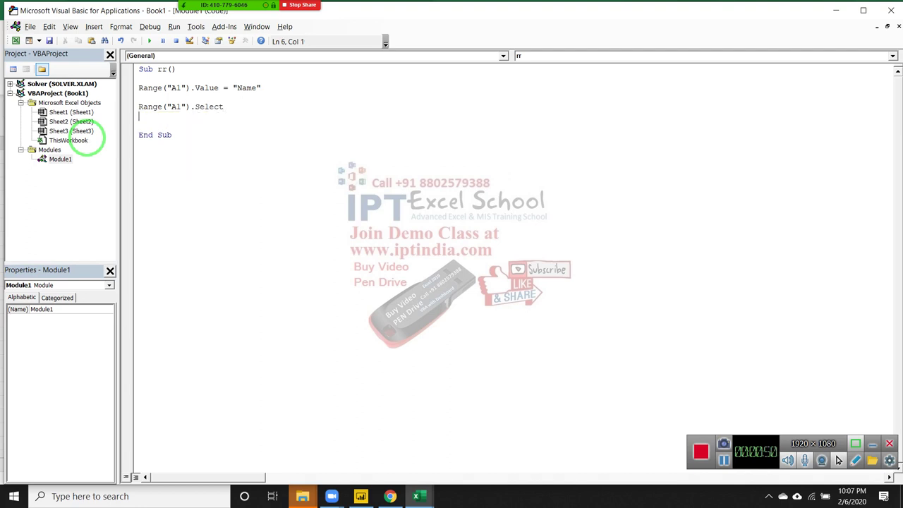
type("selecti")
type("on.value")
type(" = \"name")
key("Return")
Paste another Range("A1").Select line and add an ActiveCell.Value assignment after it
key("Return")
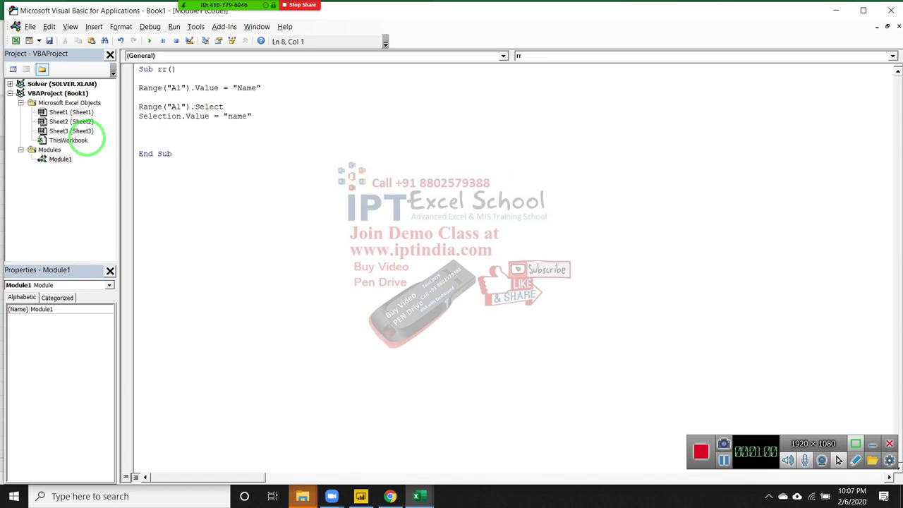
key("shift+Down")
key("ctrl+c")
key("Down")
key("Return")
key("ctrl+v")
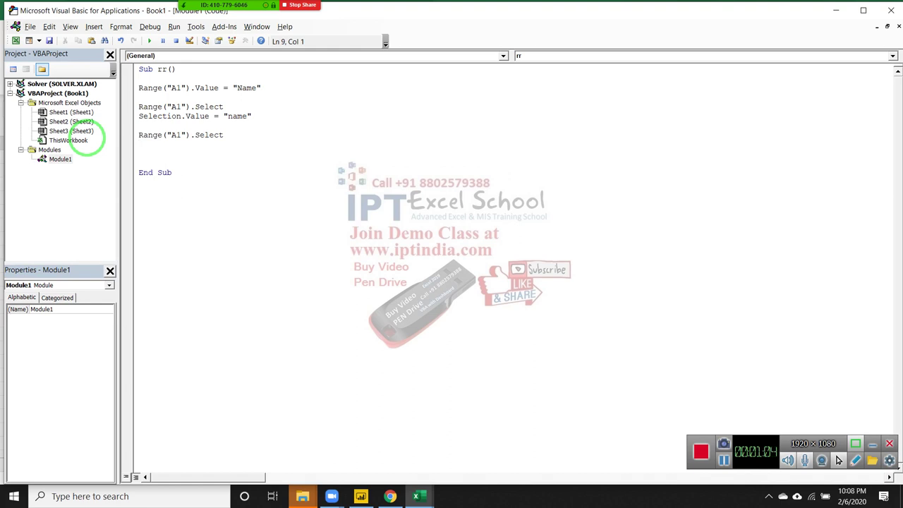
type("activ")
type("ecel")
type("l.")
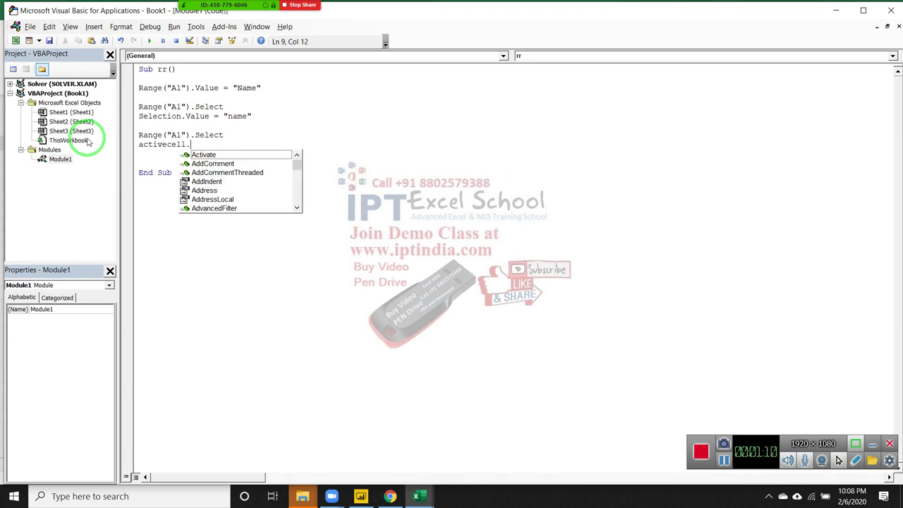
type("value ")
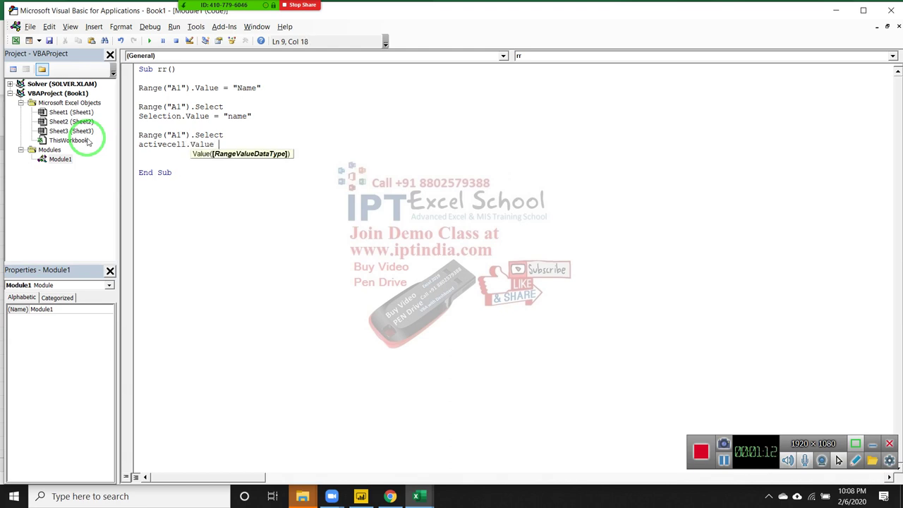
type("= \"N")
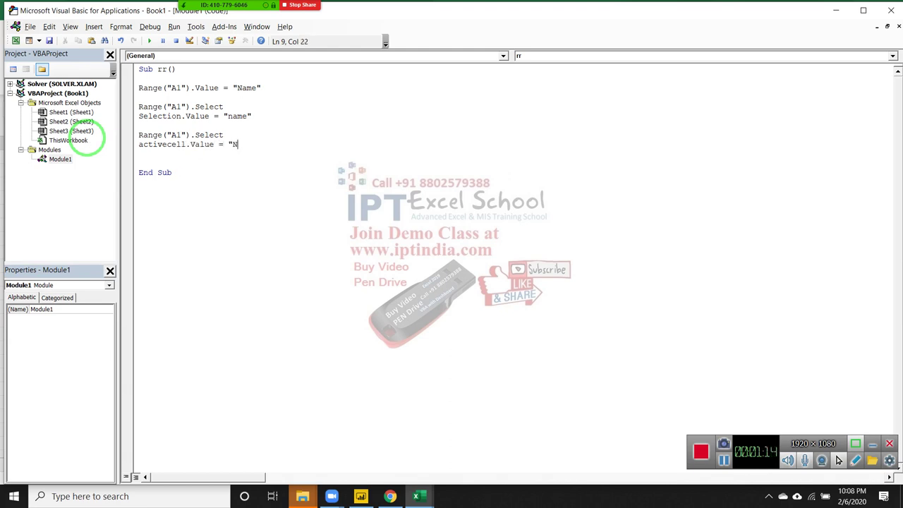
type("ame")
key("Down")
Move through the code and highlight the first Range("A1") line
key("Up")
key("Up")
key("Up")
key("Up")
left_click(139, 98)
left_click(259, 87)
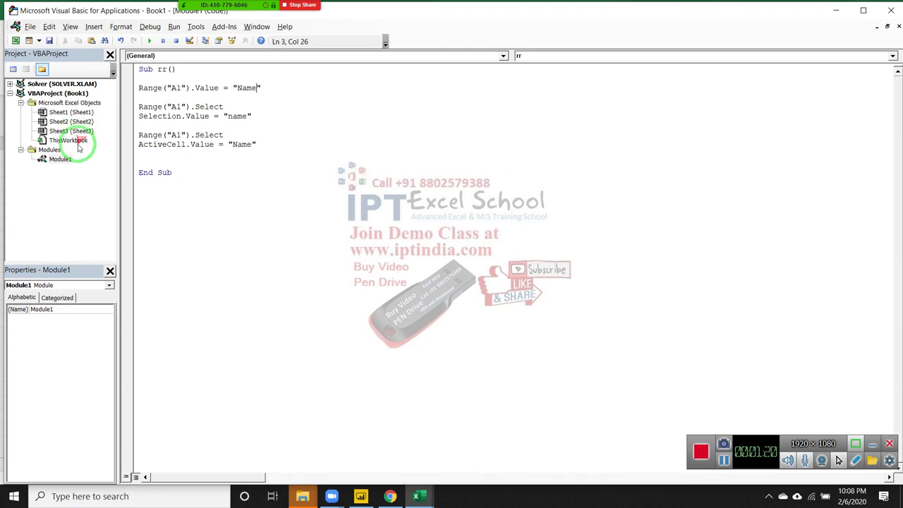
left_click(167, 106)
double_click(167, 106)
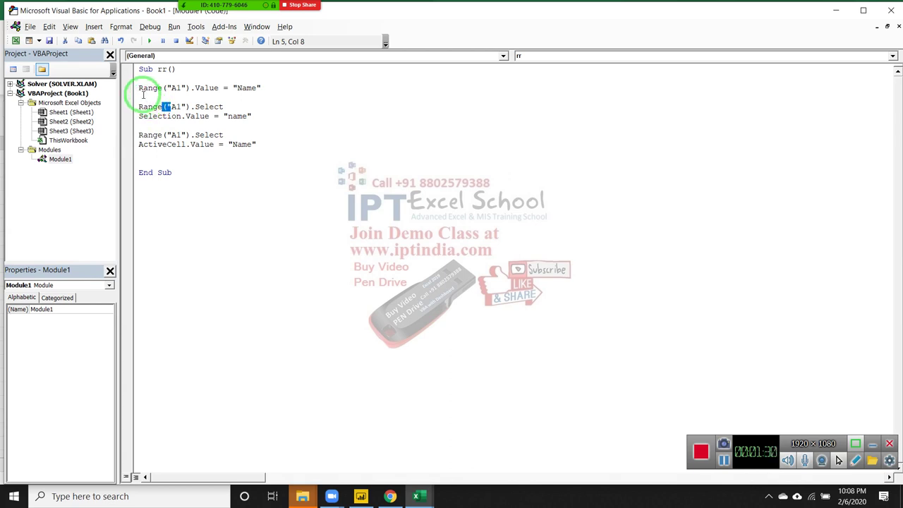
double_click(149, 134)
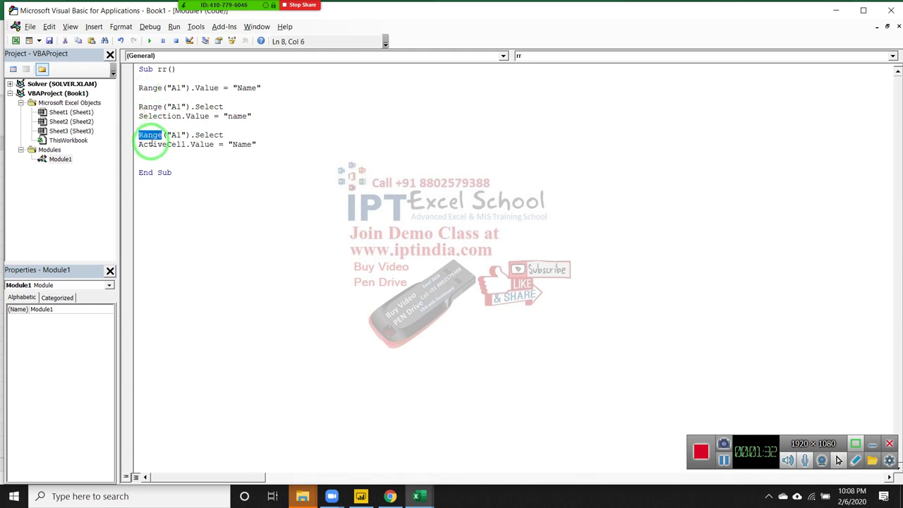
left_click_drag(137, 88, 271, 94)
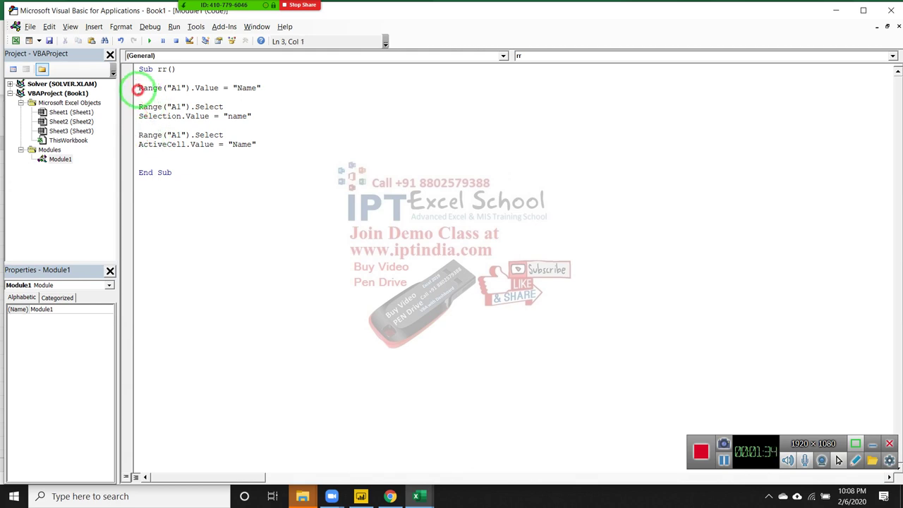
Delete the Selection and ActiveCell blocks and add a second Range("A1") = "Name" line
left_click_drag(262, 148, 129, 93)
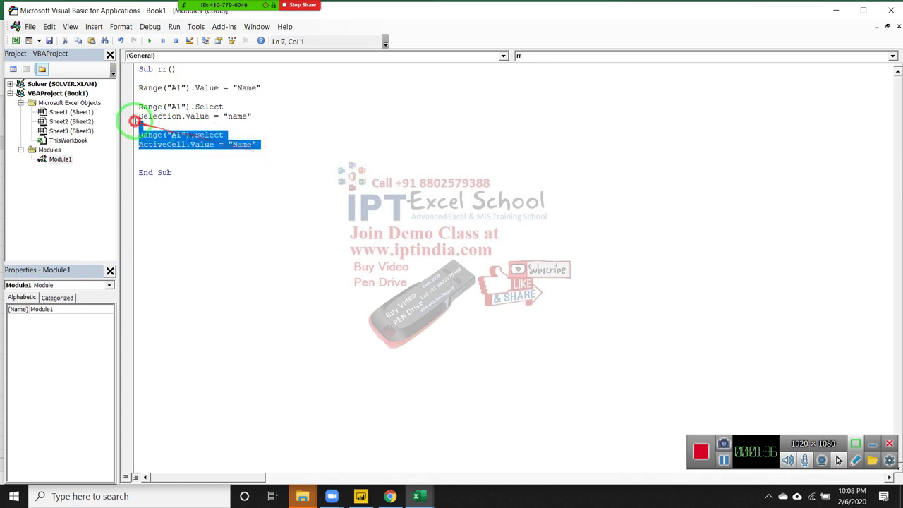
key("Delete")
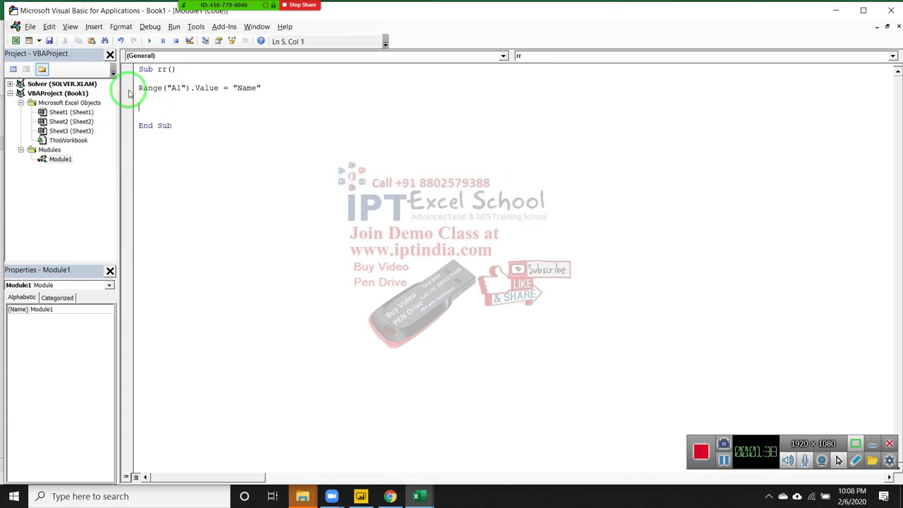
key("Return")
type("range")
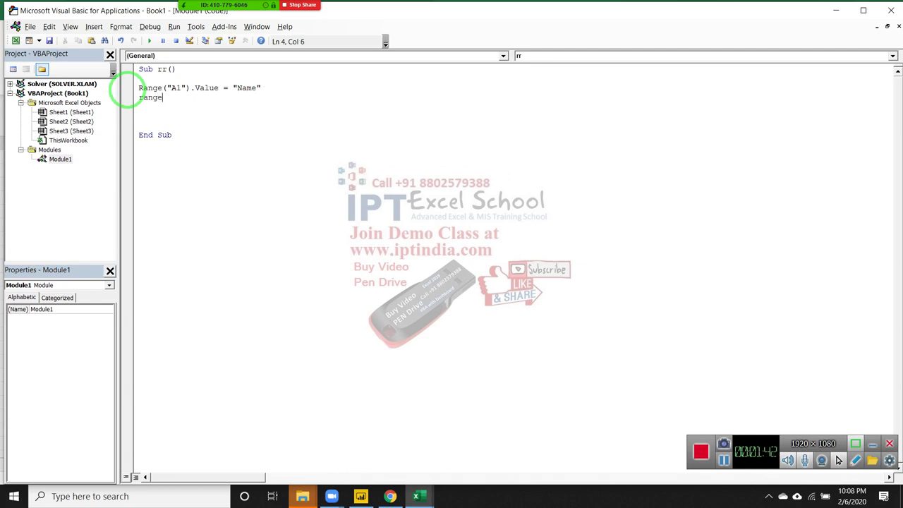
type("(\"A")
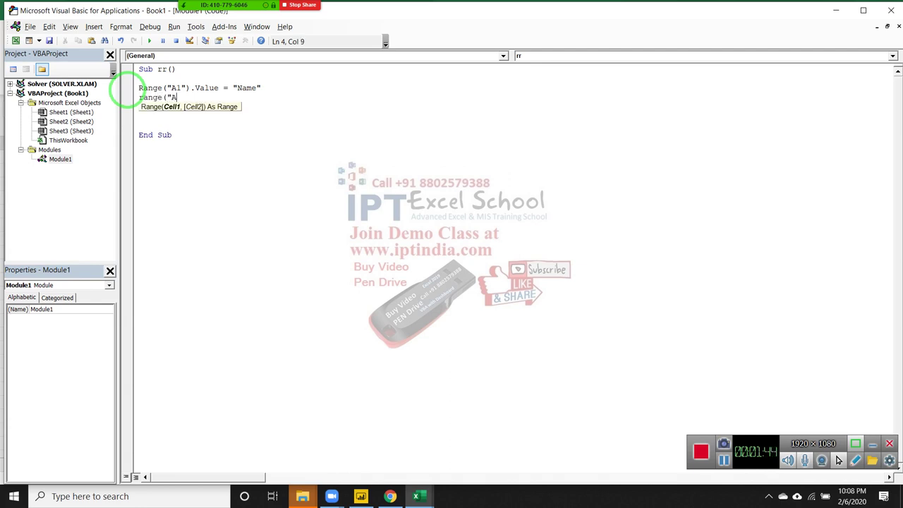
type("1\").")
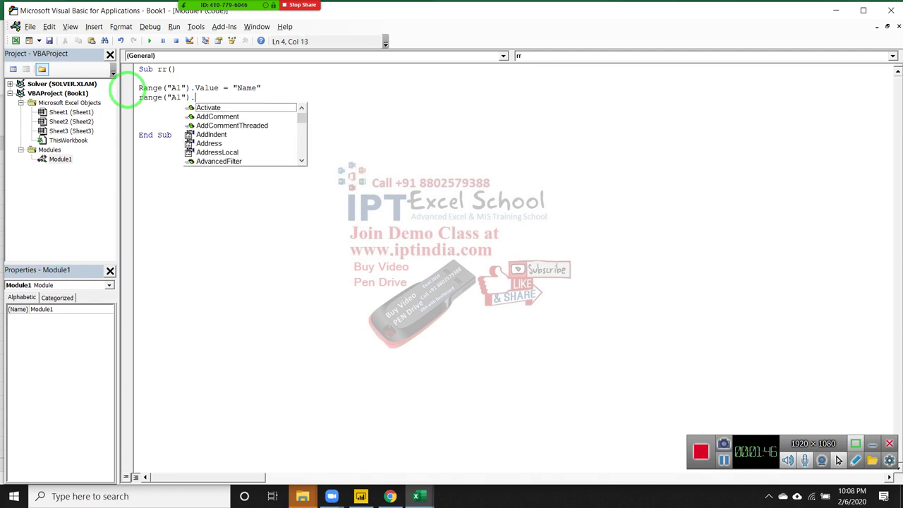
type("Value")
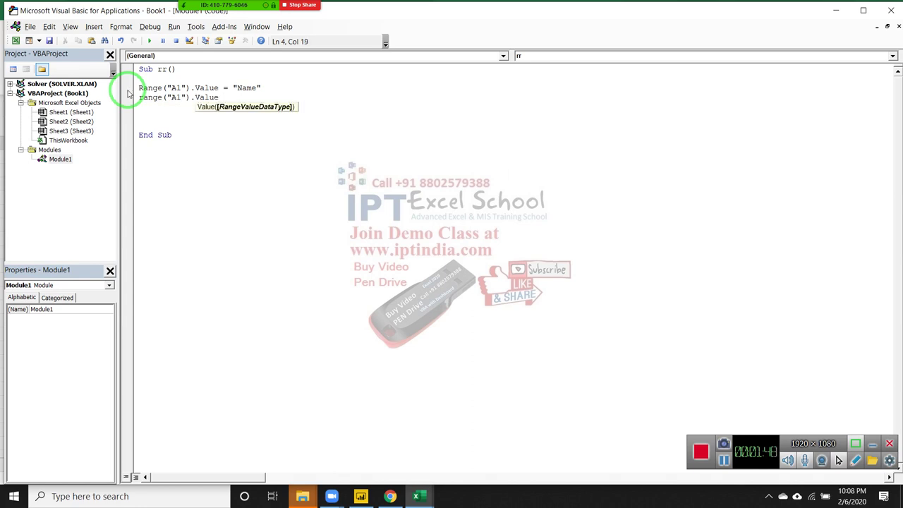
key("BackSpace")
key("BackSpace")
key("BackSpace")
key("BackSpace")
key("BackSpace")
key("BackSpace")
type("=")
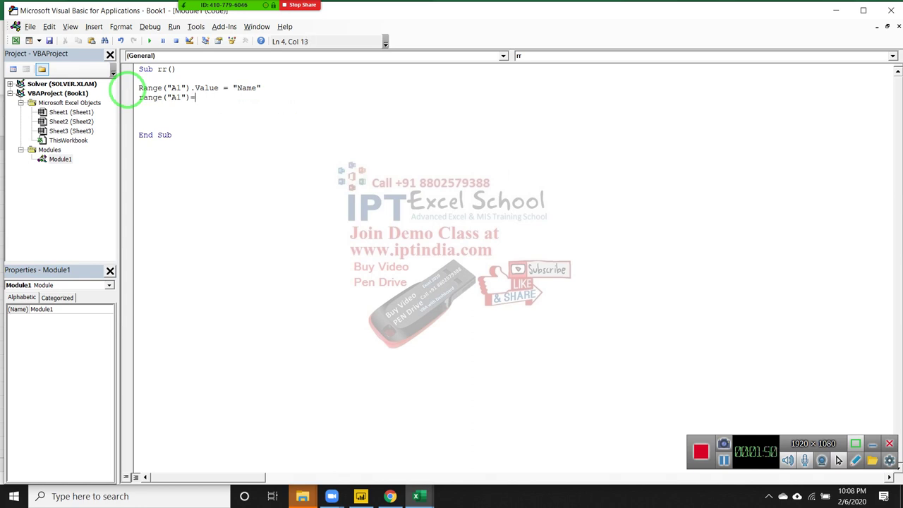
type(" \"Name\"")
key("Return")
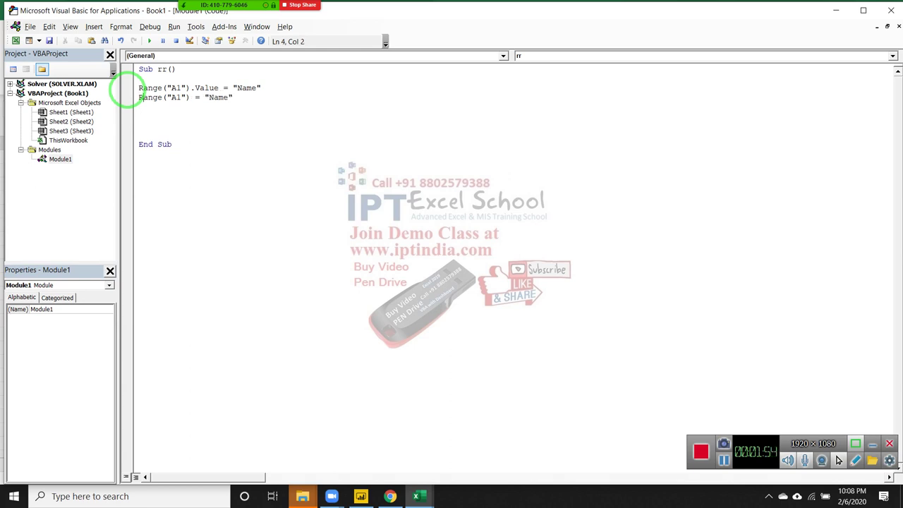
Change that line to Range("B1") = "Roll"
key("BackSpace")
type("B")
key("Right")
key("Left")
key("Left")
key("shift+Right")
key("shift+Right")
key("shift+Right")
key("shift+Right")
key("shift+Right")
key("shift+Left")
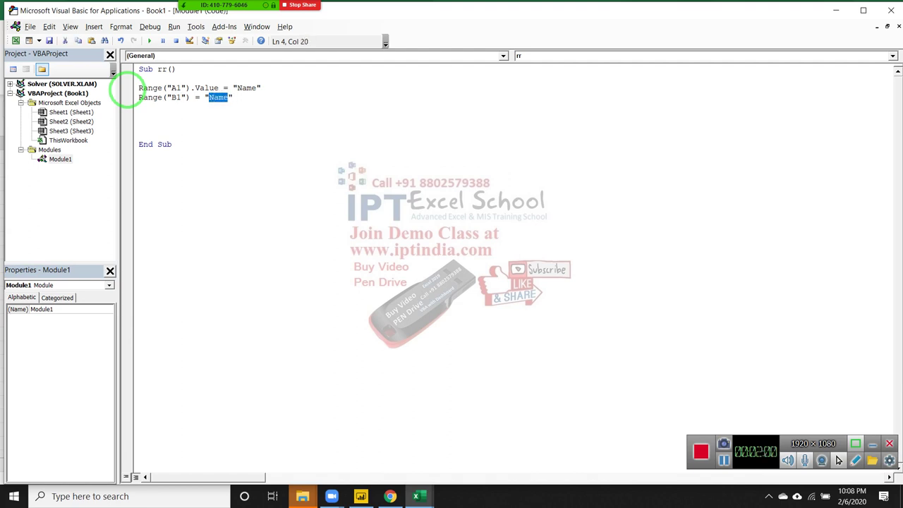
type("Rol")
type("l")
key("Down")
Add Range("C1").Formula = "Marks" using IntelliSense for Formula
type("range")
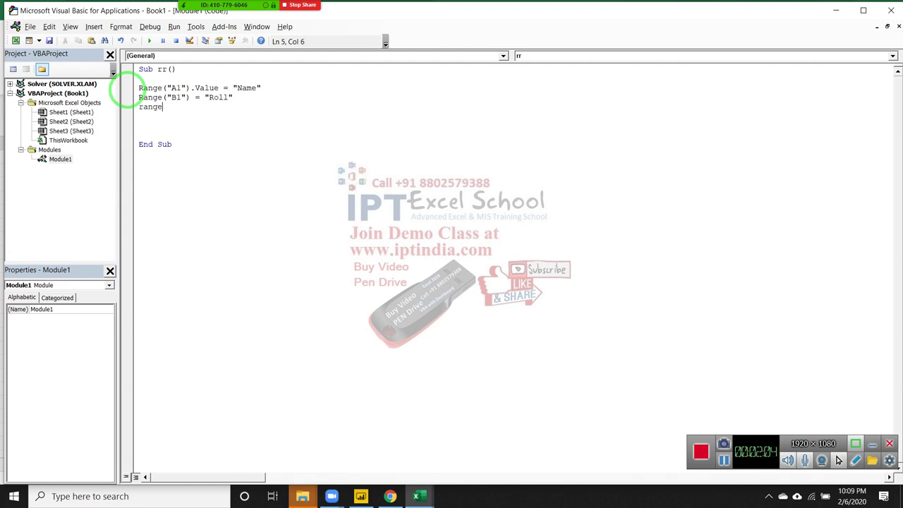
type("(\"C")
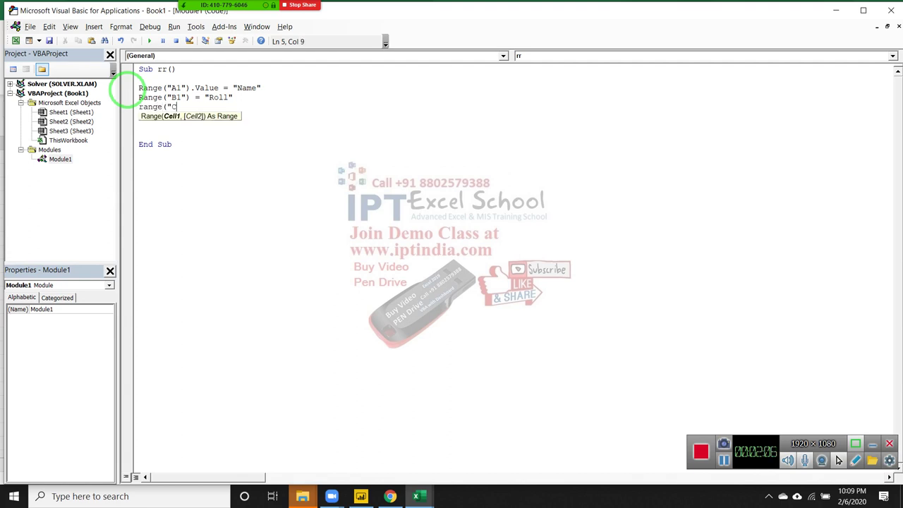
type("1\")")
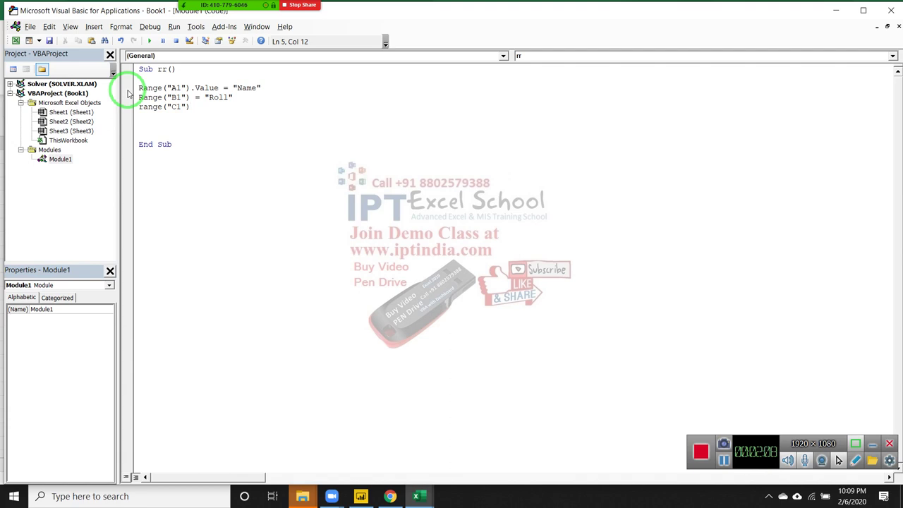
type(".fo")
key("Down")
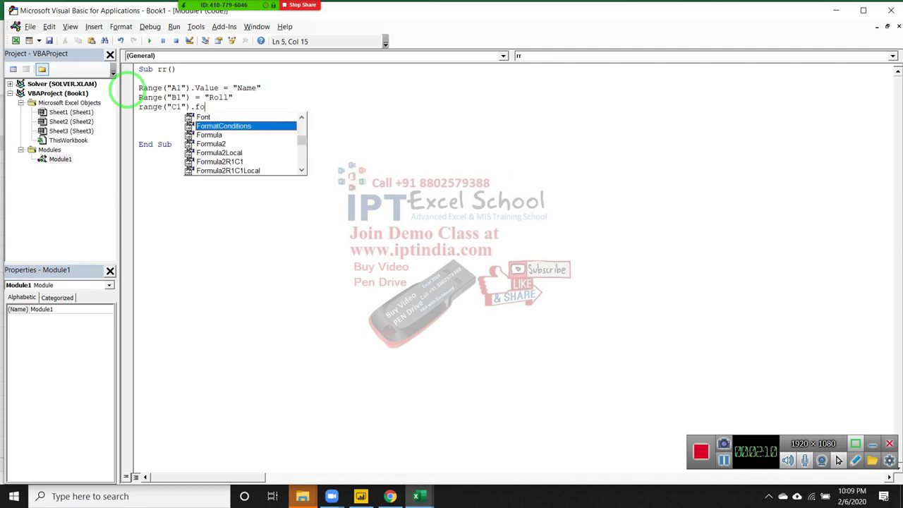
key("Down")
key("Tab")
type("=\"")
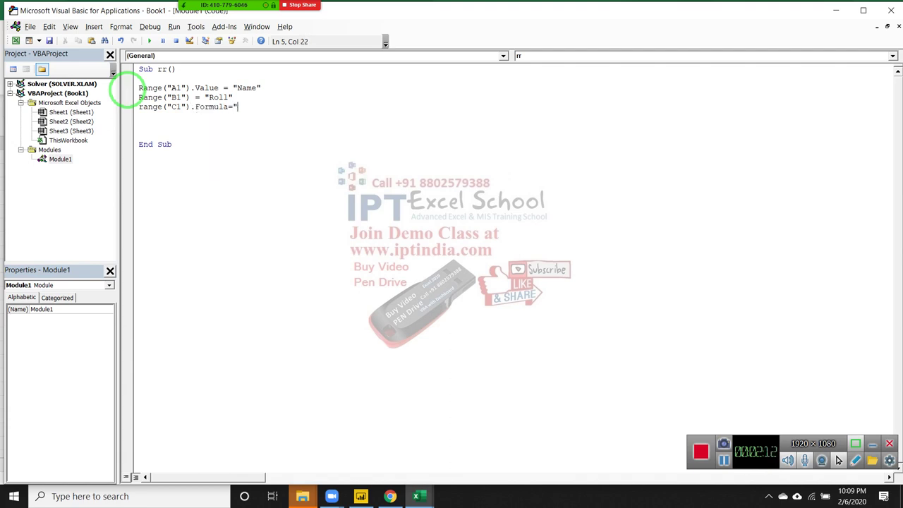
type("Marks")
key("Return")
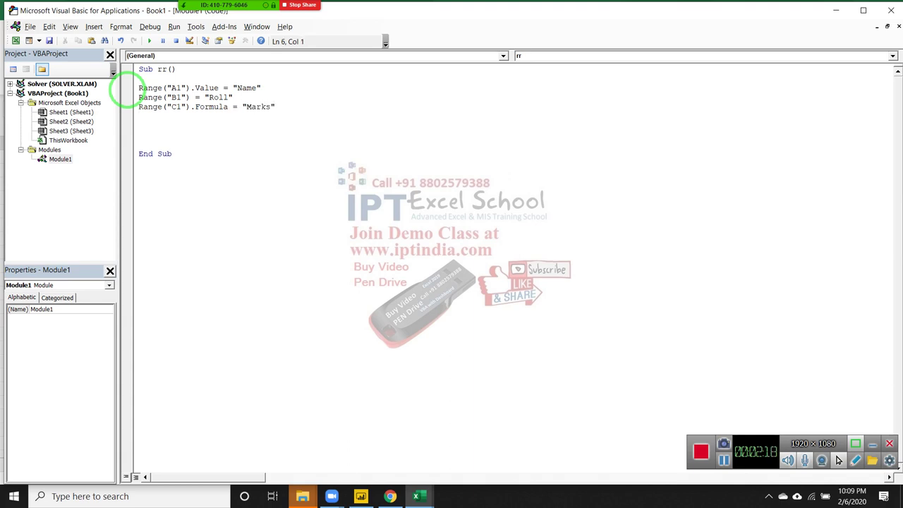
Select and deselect the Name, Roll and Marks assignment lines to review them
key("shift+Down")
key("shift+Down")
key("shift+Down")
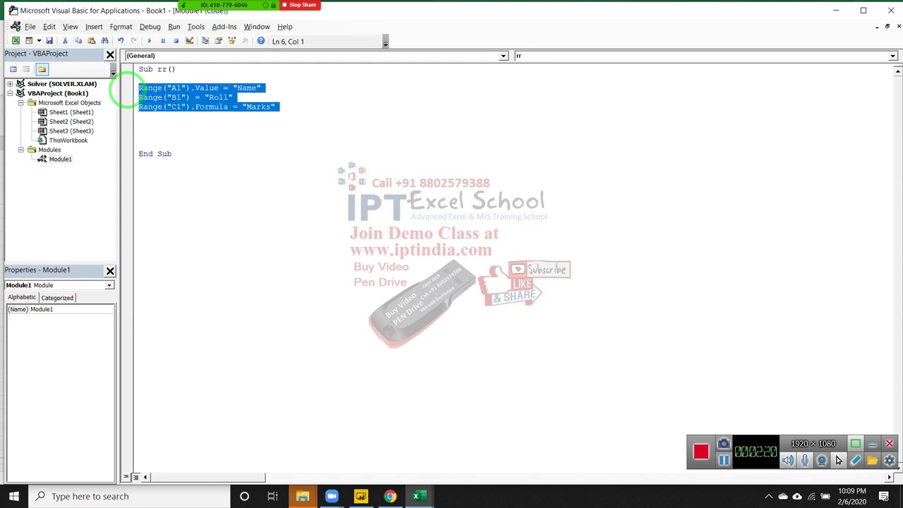
key("Left")
key("shift+Down")
key("shift+Down")
key("shift+Down")
key("Right")
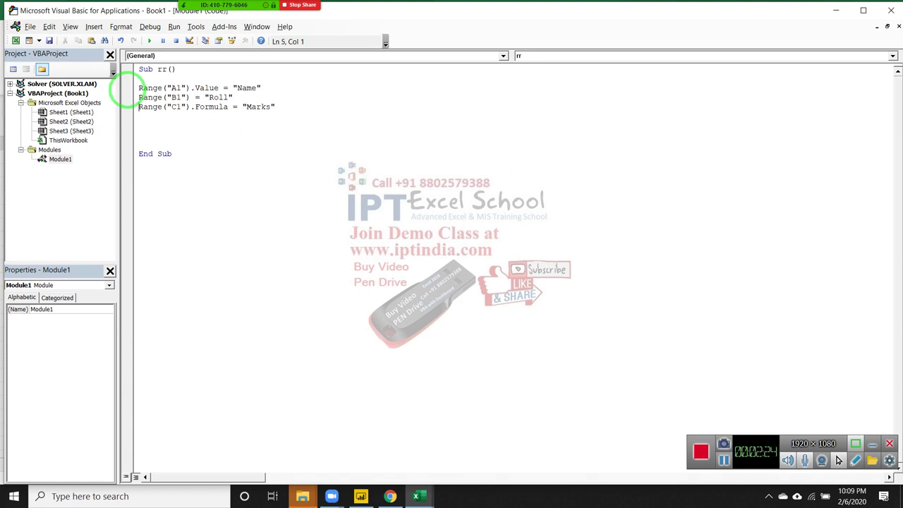
key("shift+Down")
key("Right")
Enter 20 in cell D1 of Sheet1, reselect A1, and go back to the rr code
key("alt+F11")
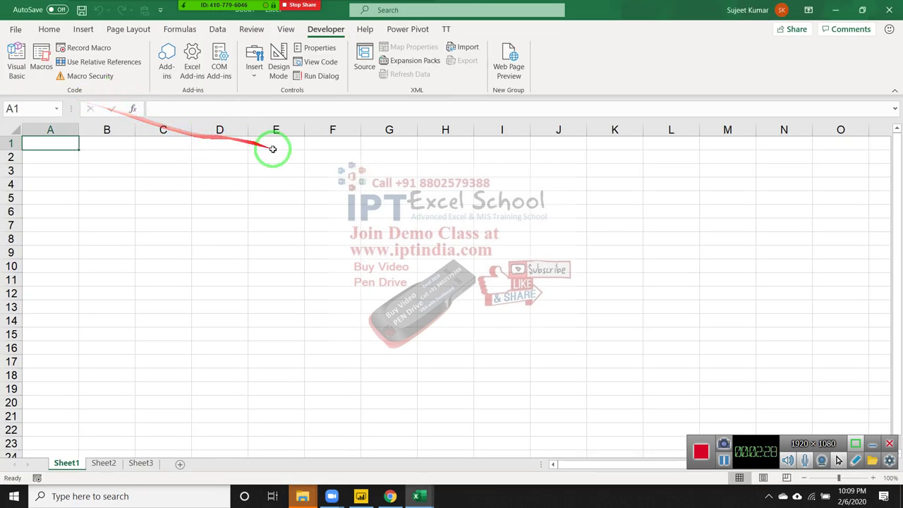
left_click(221, 143)
type("20")
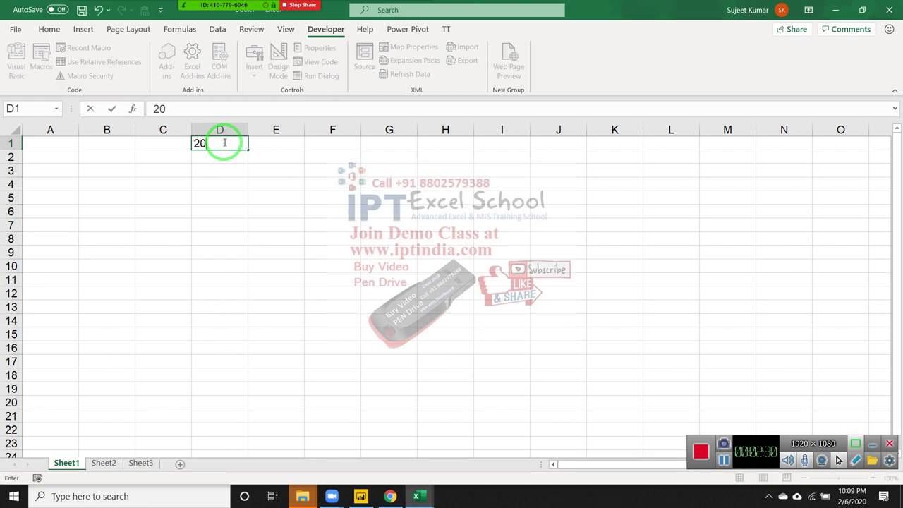
key("Return")
left_click(72, 142)
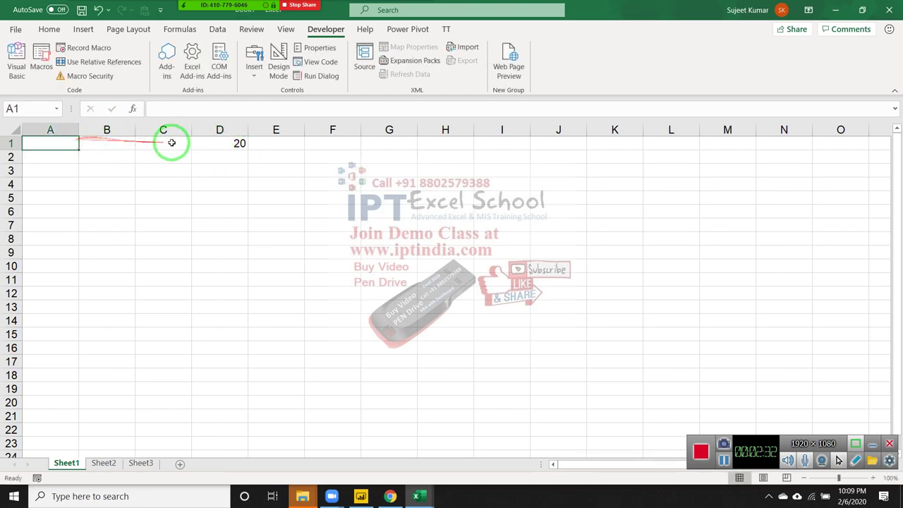
key("alt+F11")
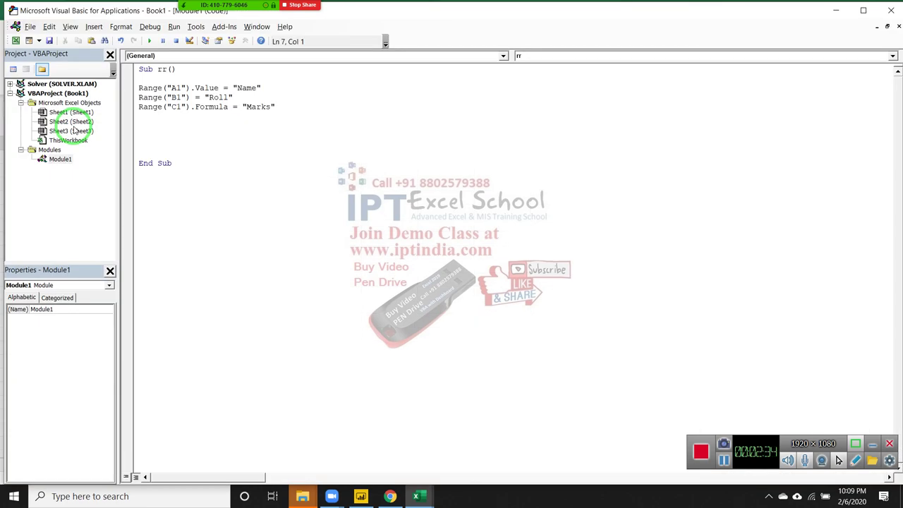
Add Range("A1").Value = Range("D1").Value to rr, then select D1 on the worksheet
type("range")
type("(\"A1")
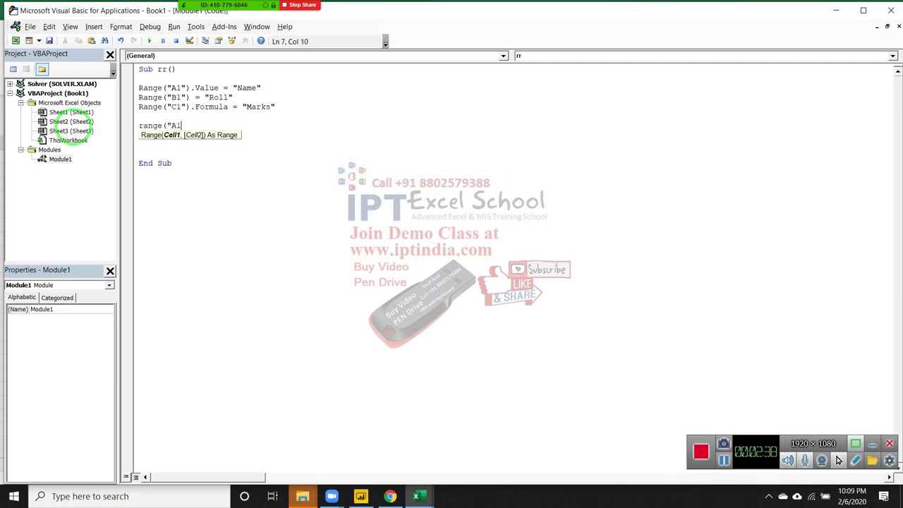
type("\")")
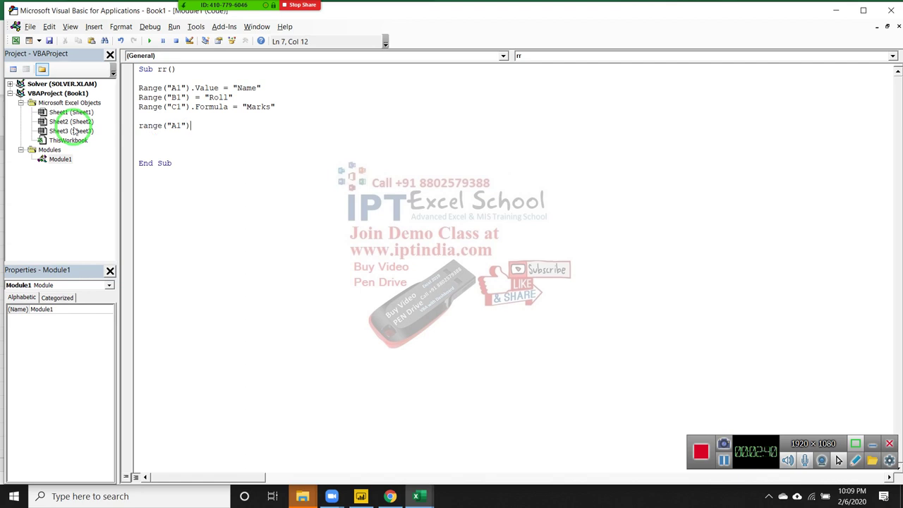
type(".Value=")
type("range")
type("(\"F")
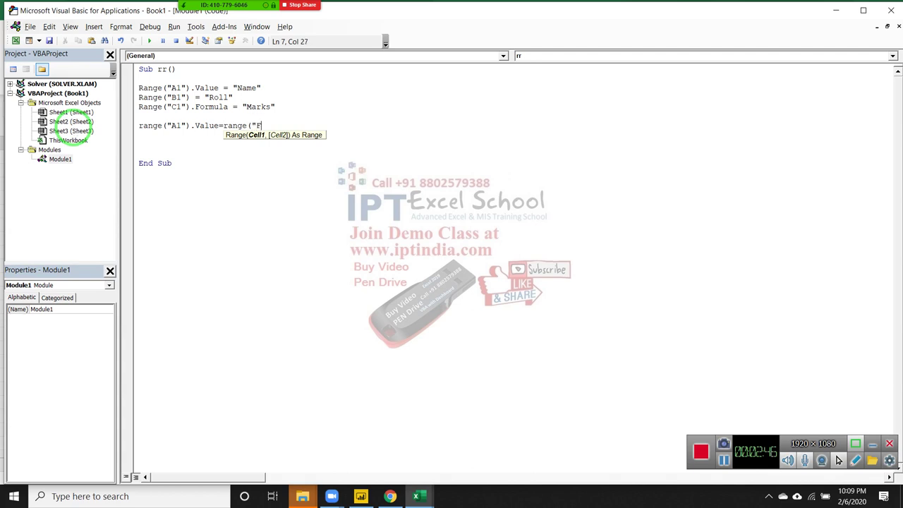
key("BackSpace")
type("D")
type("1")
type(")")
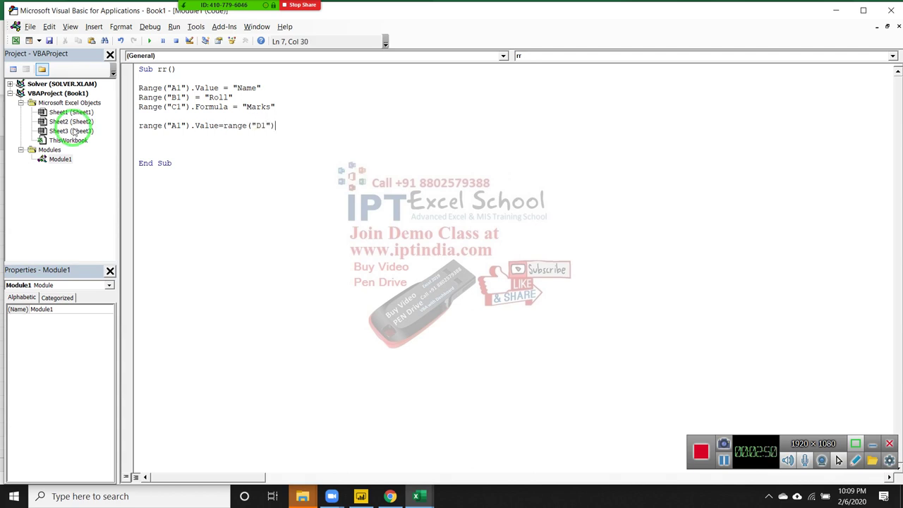
type(".v")
key("Down")
key("Return")
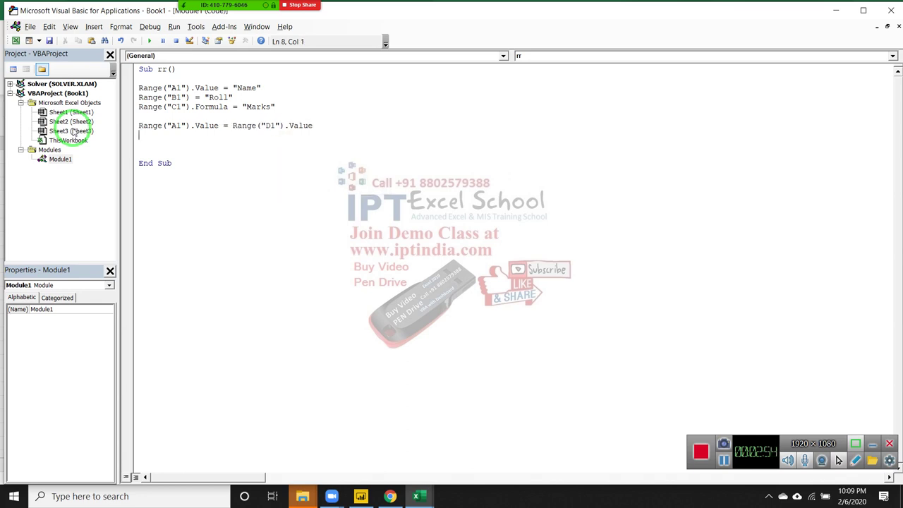
key("alt+F11")
left_click(225, 140)
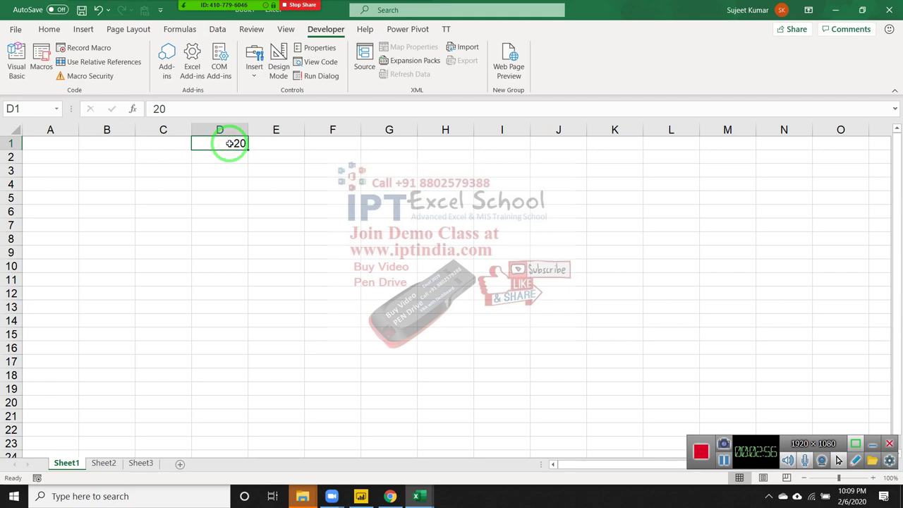
Enter =20+30 in D1 and 50 in A1, then select D1's Value property in the code
type("=20")
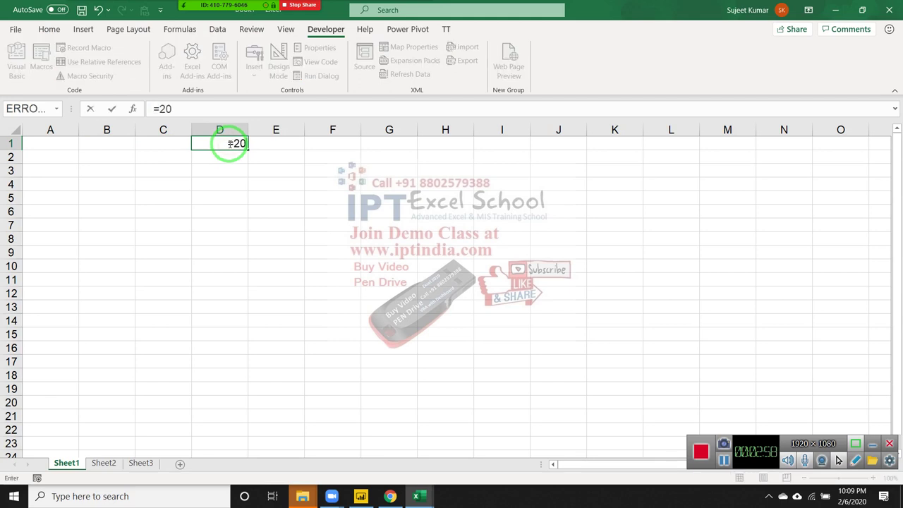
type("+30")
key("Return")
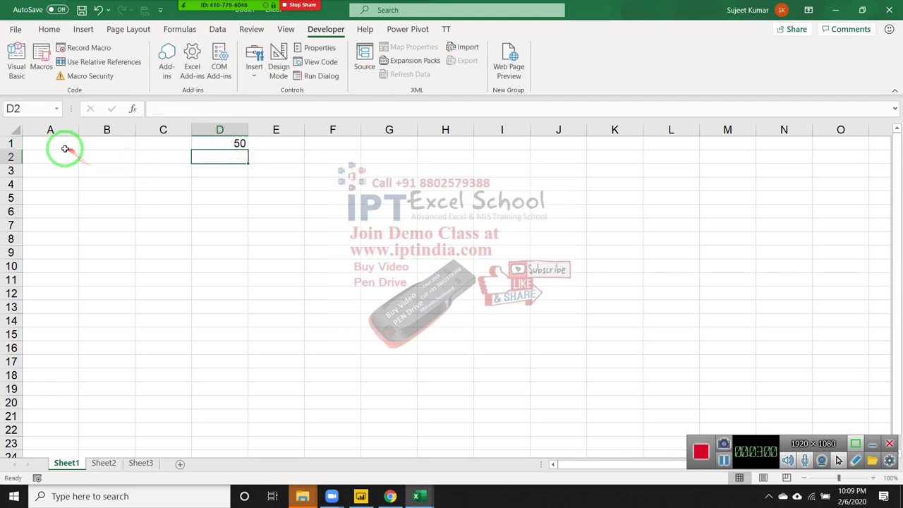
left_click(65, 149)
type("50")
key("Return")
key("alt+Tab")
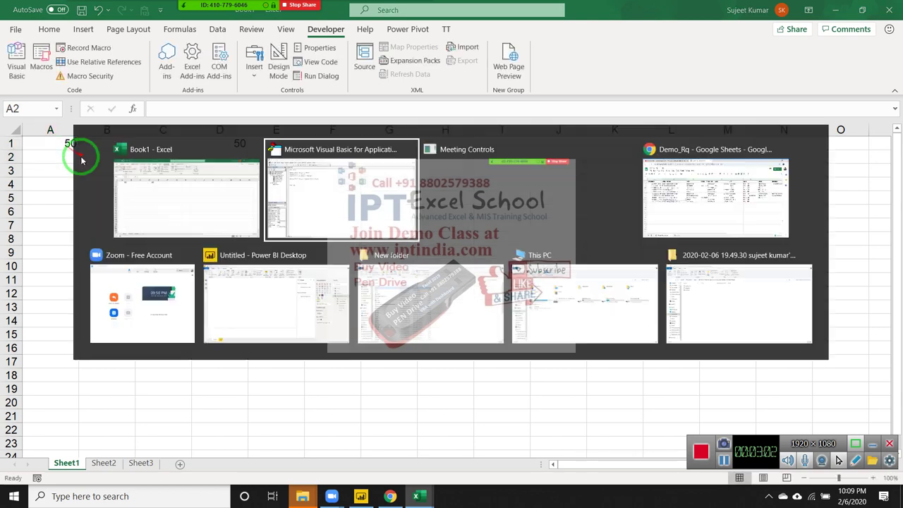
double_click(299, 125)
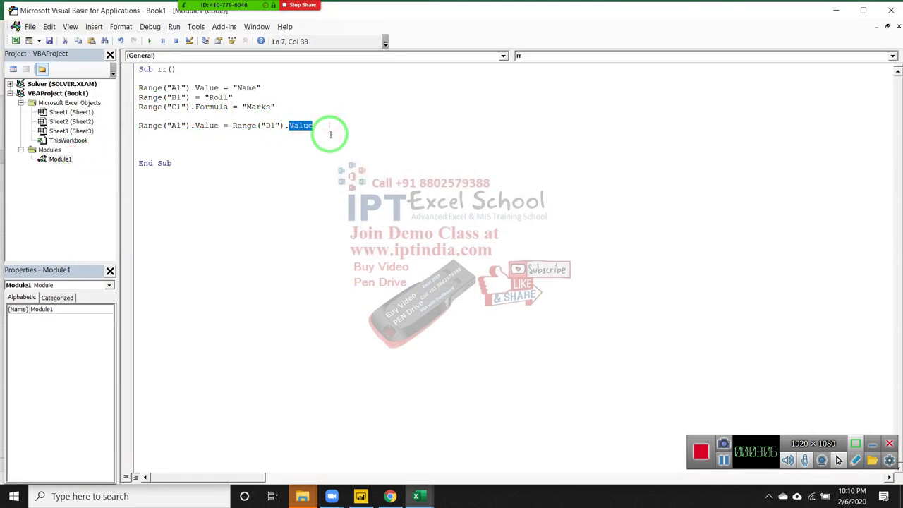
Replace .Value after Range("D1") with .Formula
key("BackSpace")
type(".f")
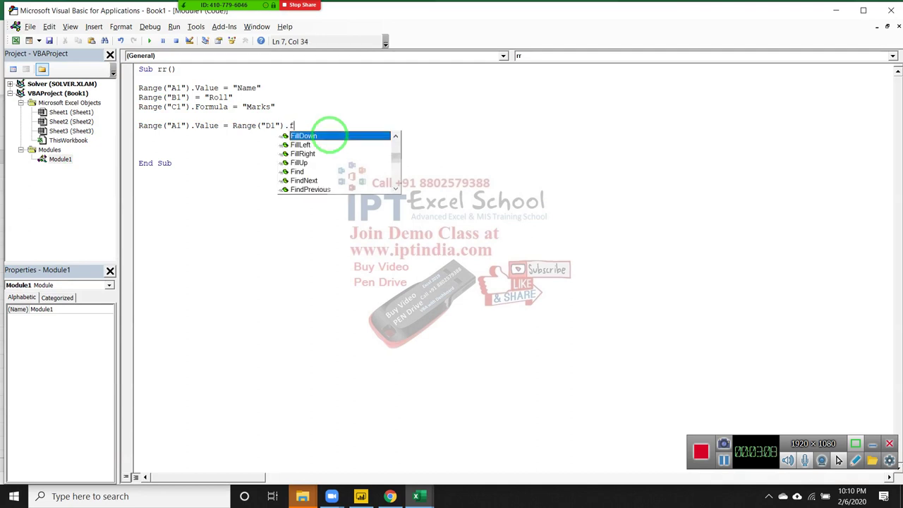
type("ormu")
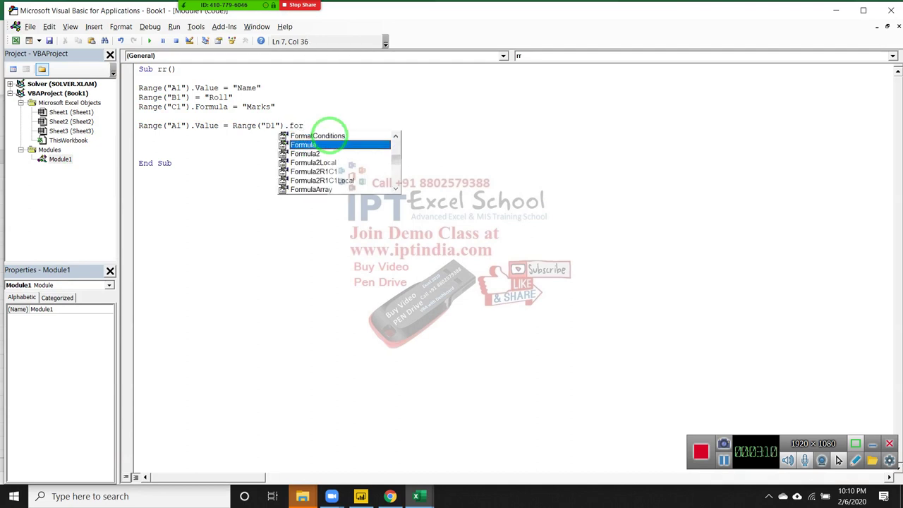
key("Return")
Check D1 on the worksheet, enter =20+30 in cell A1, and return to the code
key("alt+F11")
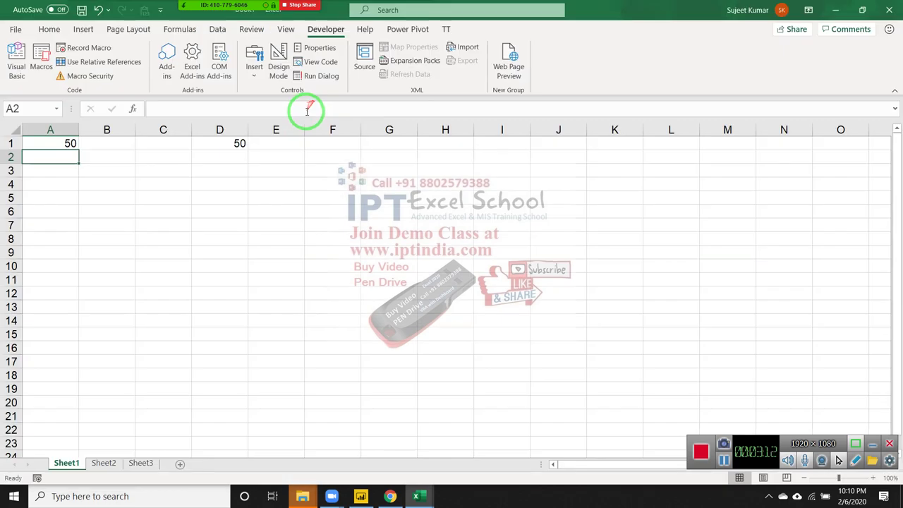
left_click(220, 143)
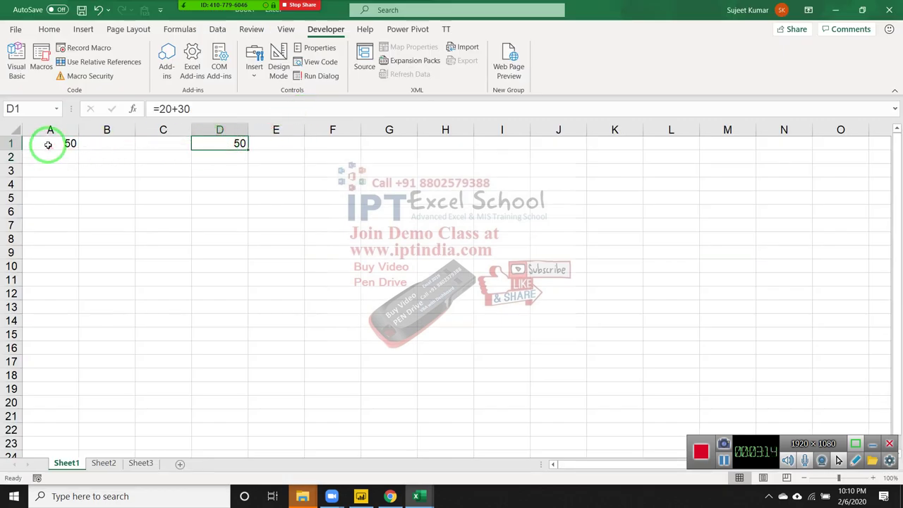
left_click(49, 141)
type("=20+")
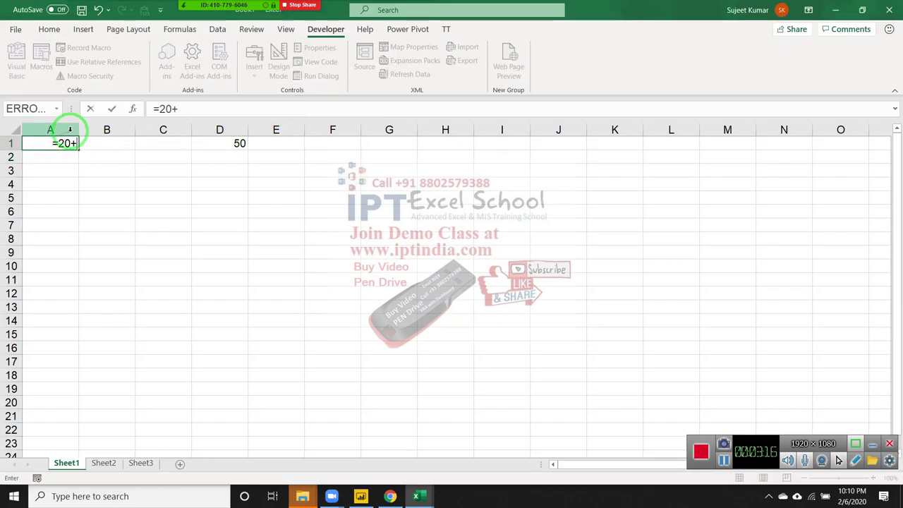
type("30")
key("Return")
key("alt+F11")
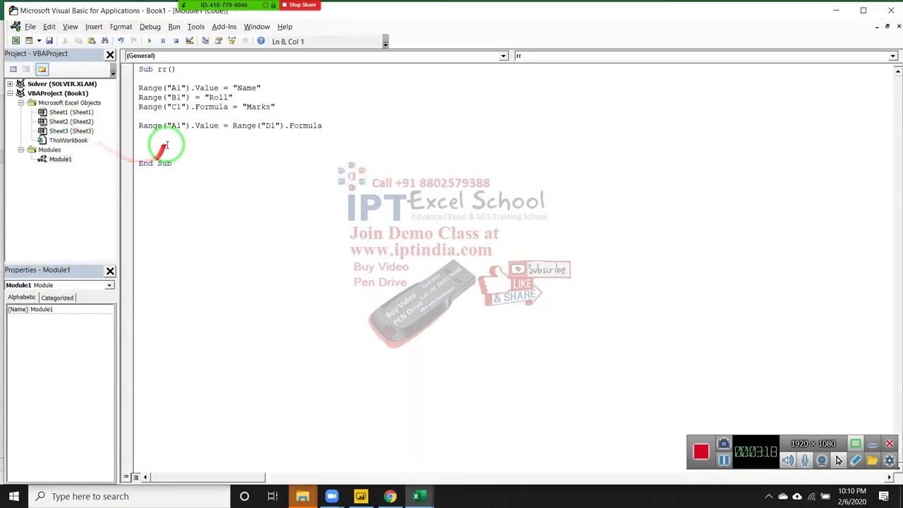
Select the Formula words in the rr code and open the meeting participants list
left_click(205, 109)
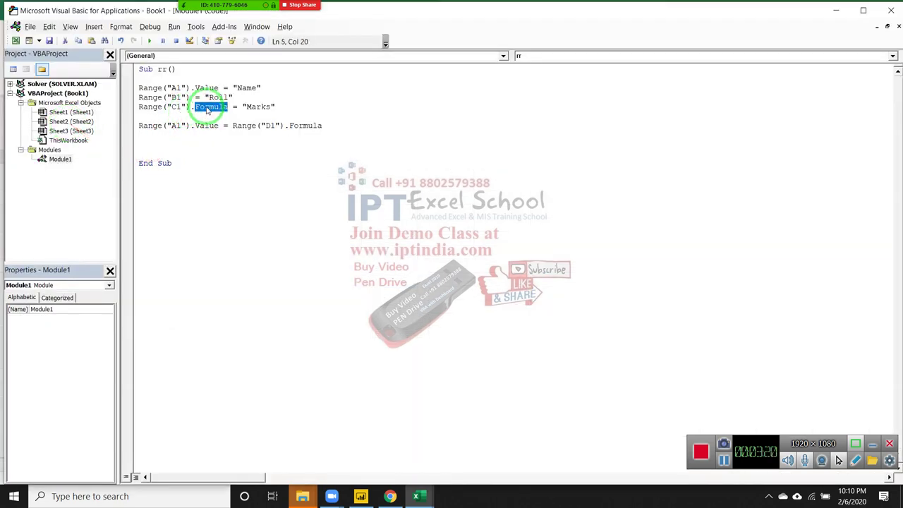
left_click(201, 79)
left_click(202, 106)
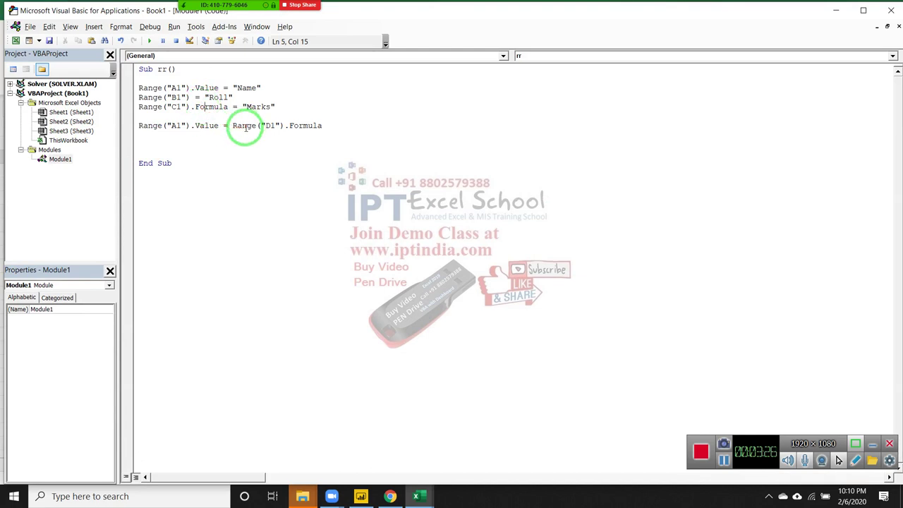
double_click(294, 126)
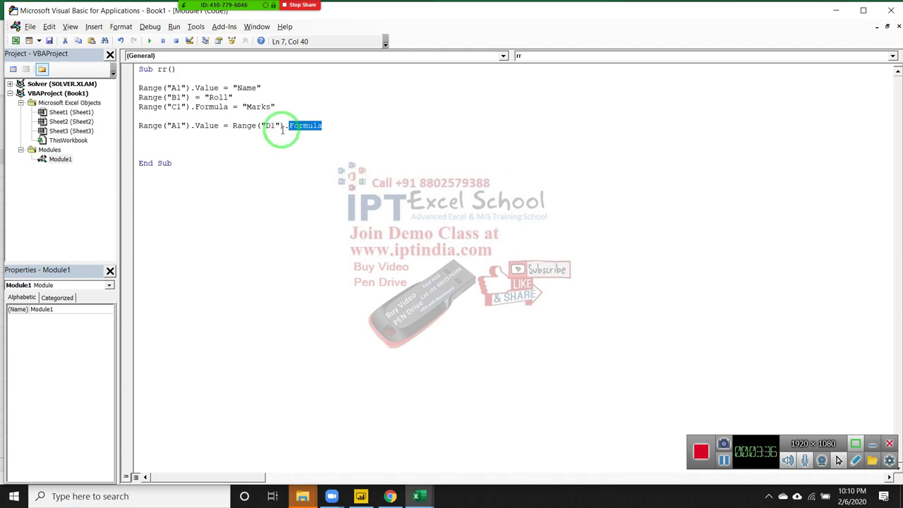
mouse_move(226, 7)
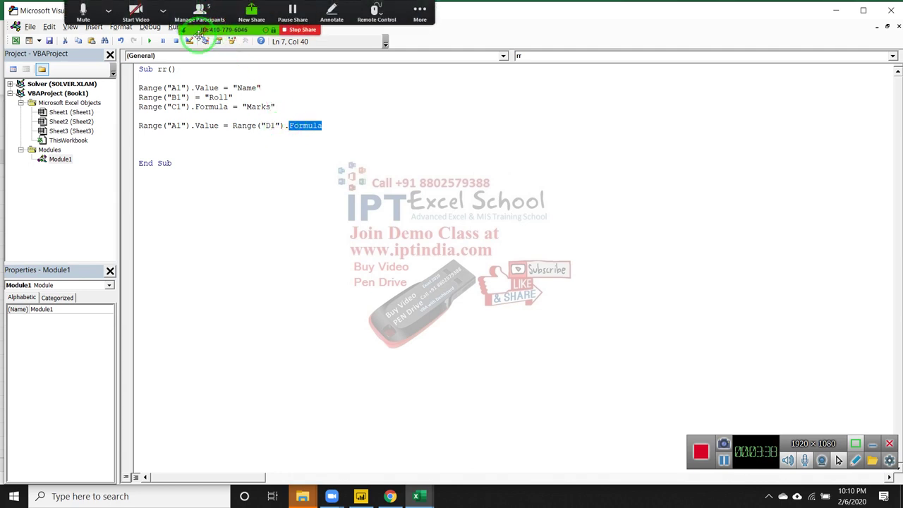
left_click(201, 12)
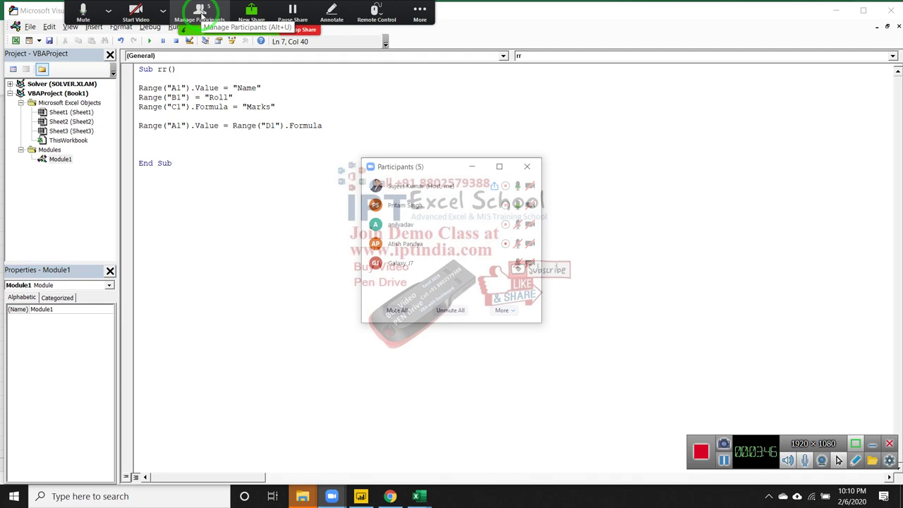
Insert a blank line above End Sub and switch to Excel
left_click(158, 145)
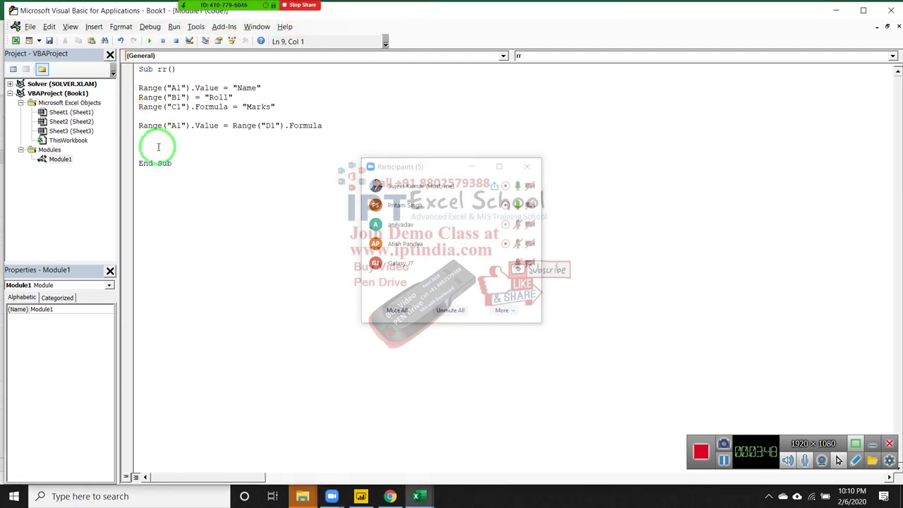
key("Return")
key("Return")
key("alt+Tab")
key("alt+Tab")
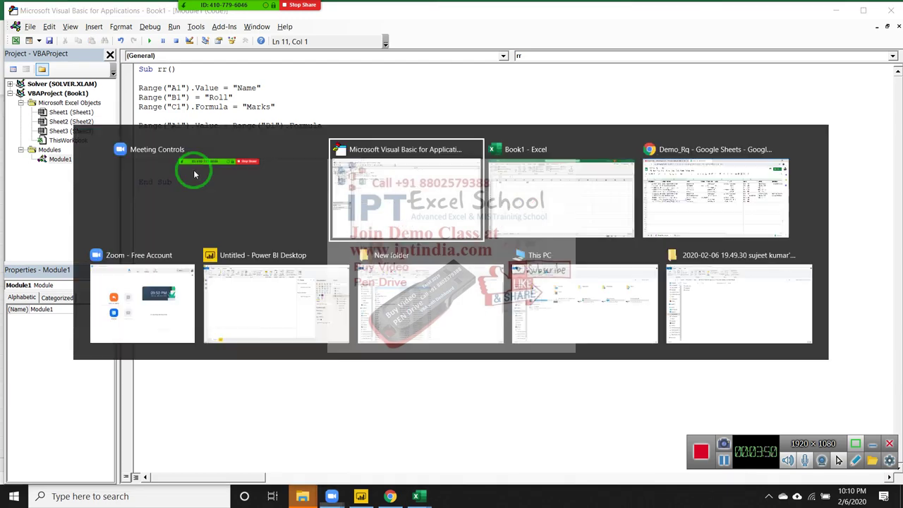
key("alt+Tab")
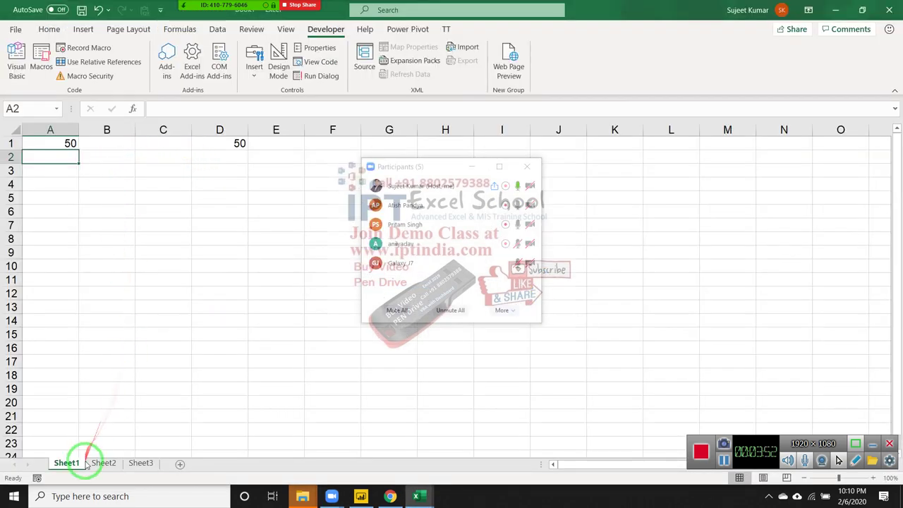
left_click(99, 463)
left_click(67, 463)
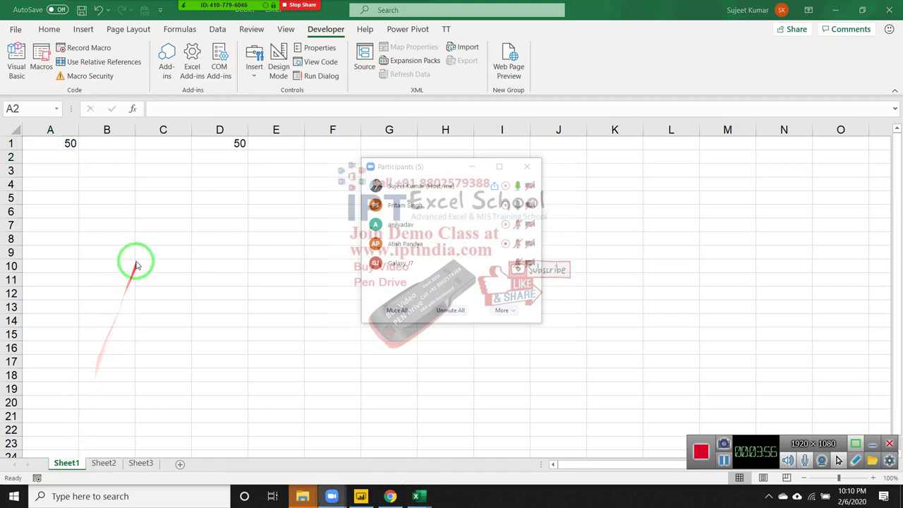
key("alt+Tab")
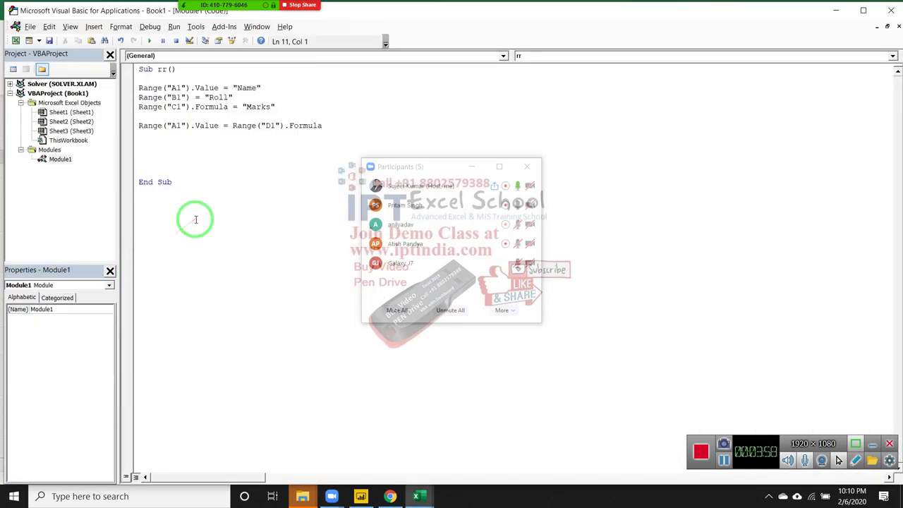
Add a Sheets("Sheet2").Select line above End Sub, dismissing the compile error
key("Return")
type("she")
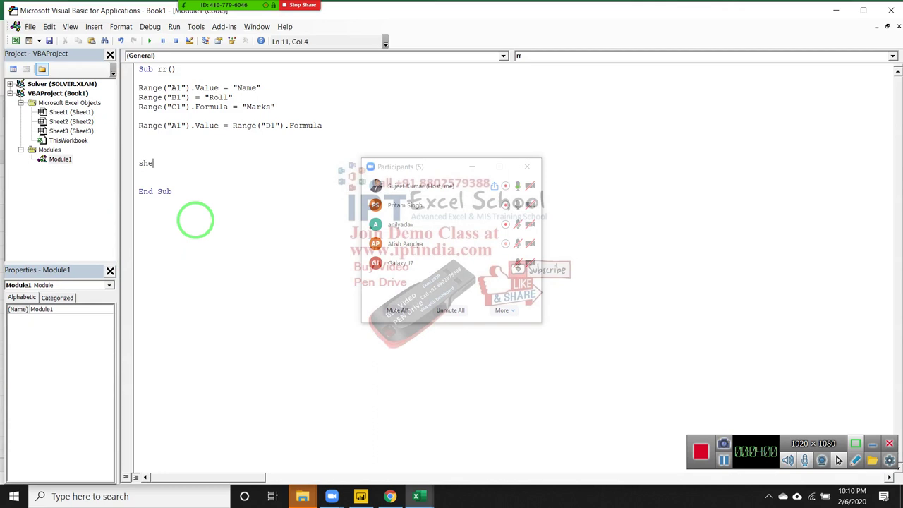
type("ets(")
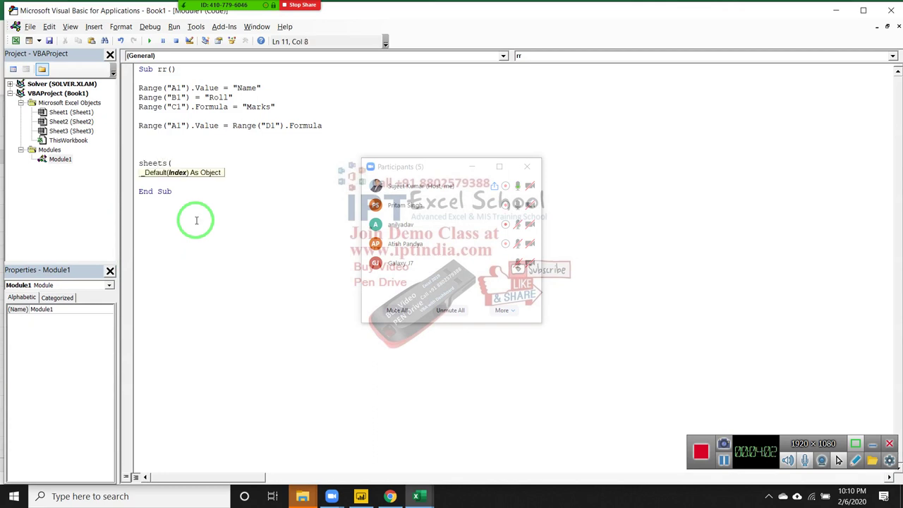
left_click(527, 167)
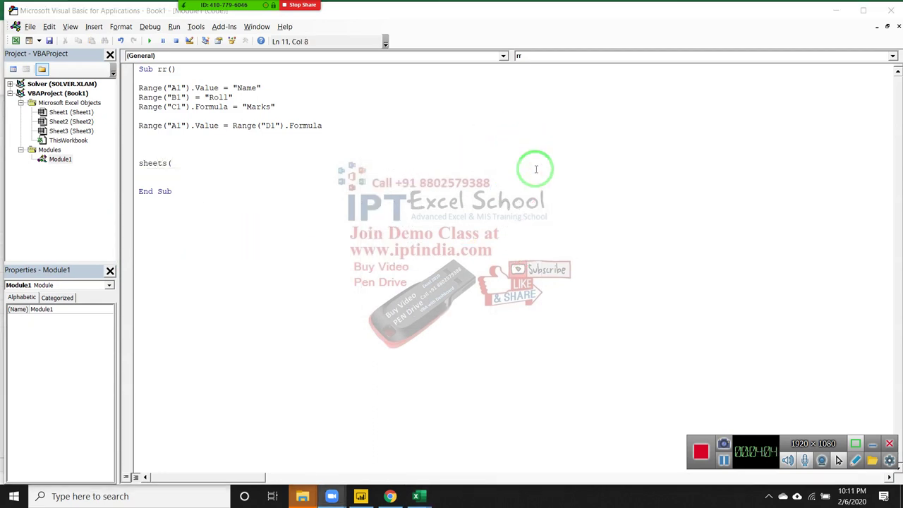
left_click(299, 143)
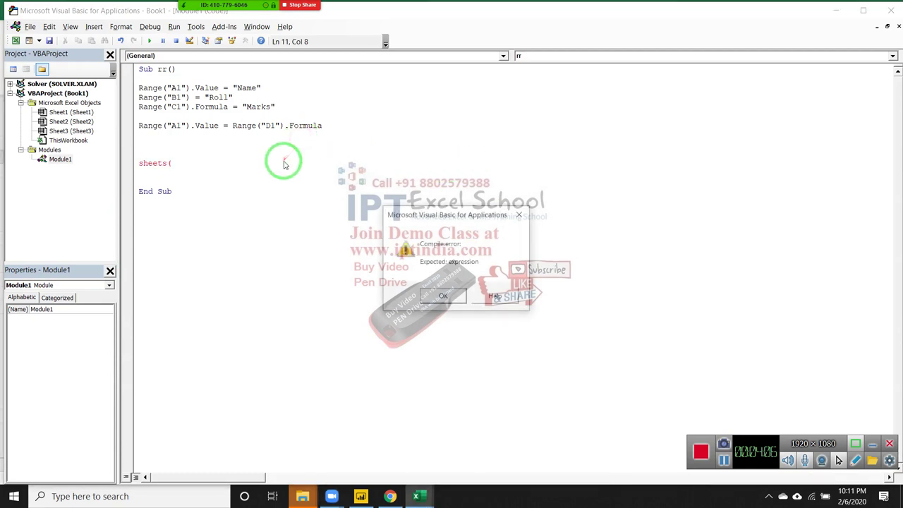
key("Return")
type("\"She")
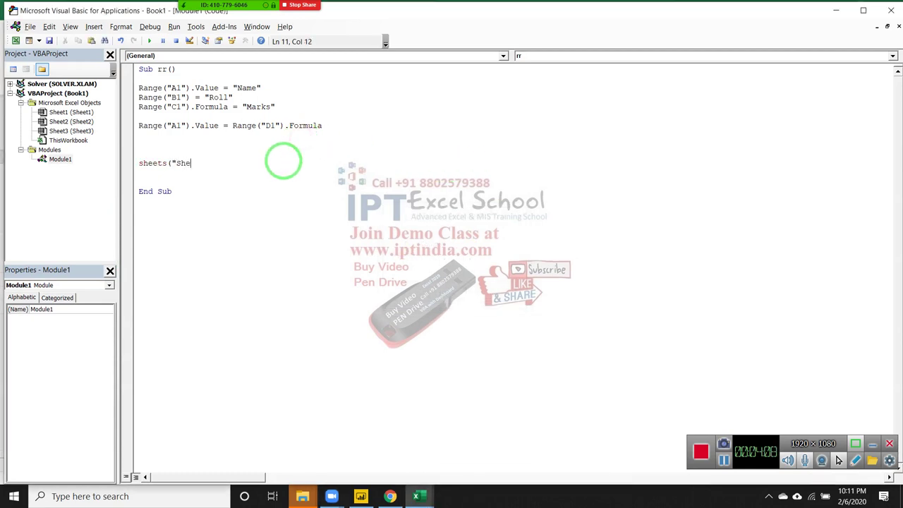
type("et2\")")
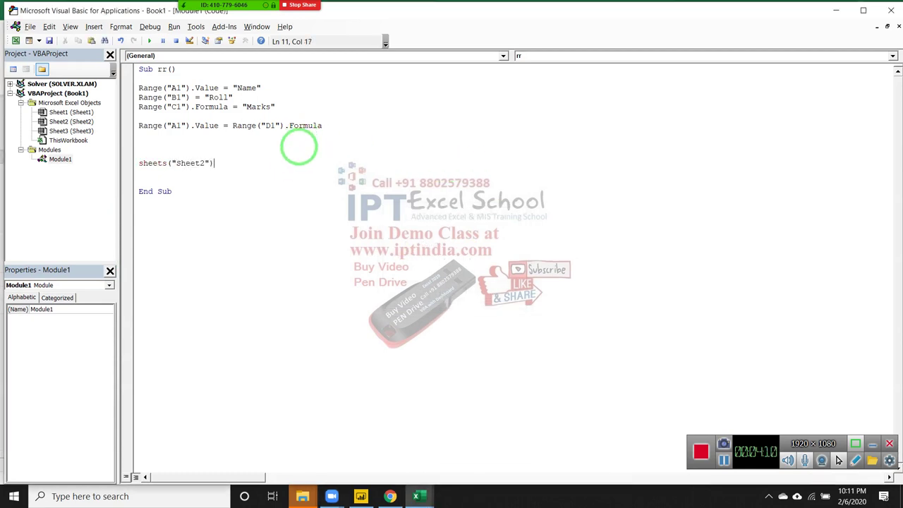
type(".Se")
type("lect")
key("Return")
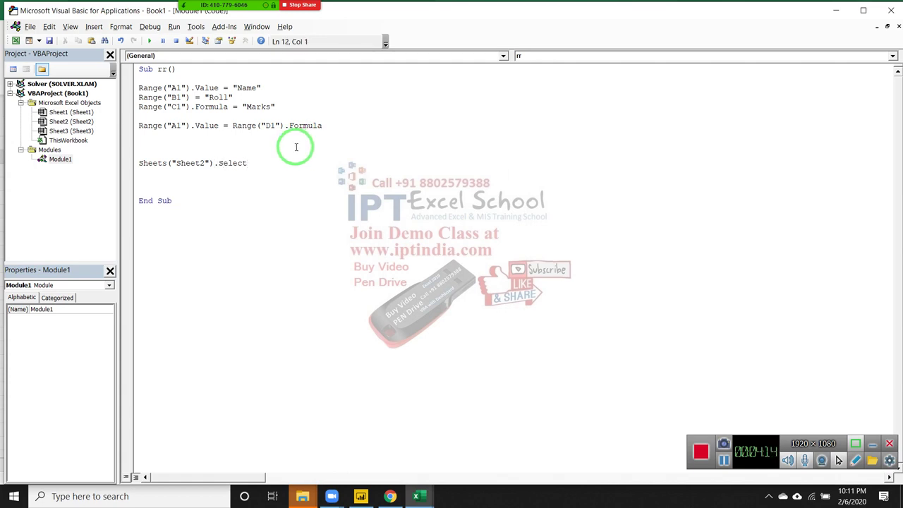
Add Range("A1").Value = "Name", then begin a Sheets("Sheet2").Range("A1").Value line
type("range")
type("(\"A")
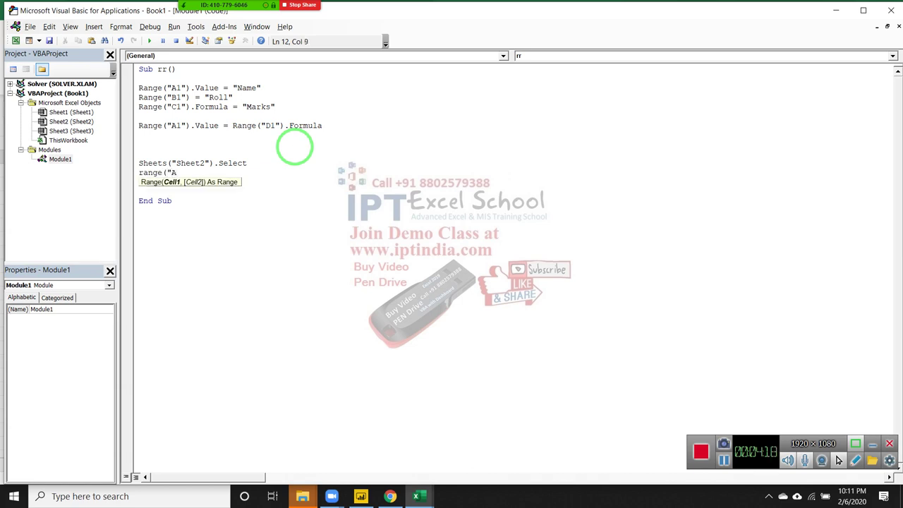
type("1\").")
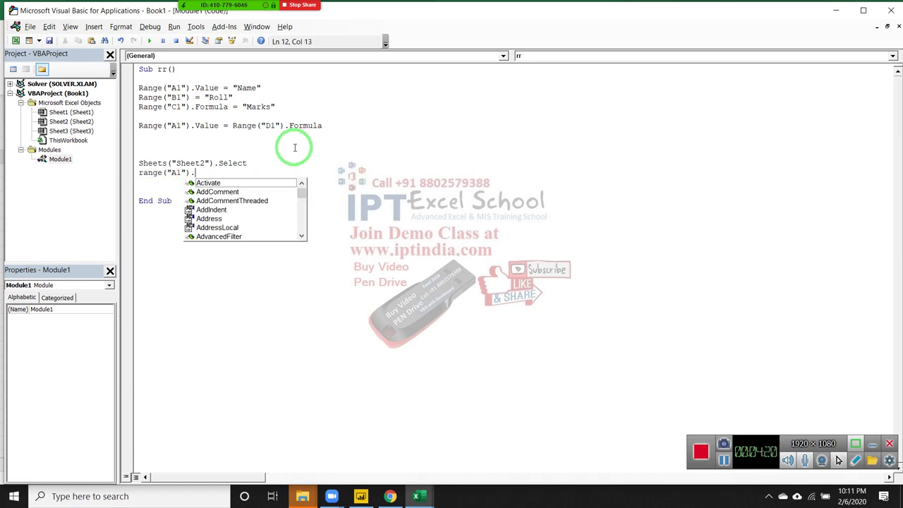
type("valu")
key("Tab")
type("=")
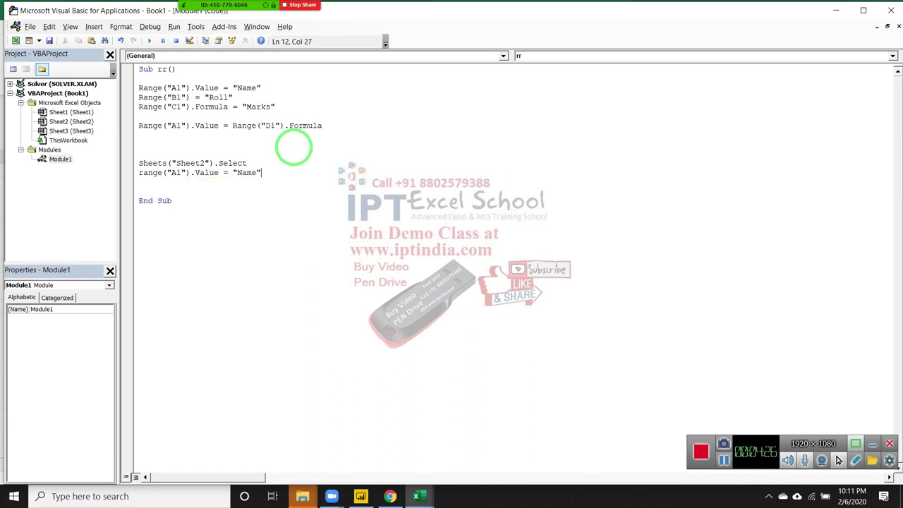
key("Down")
key("Up")
key("Down")
key("Up")
key("Return")
key("Return")
type("heets(\"")
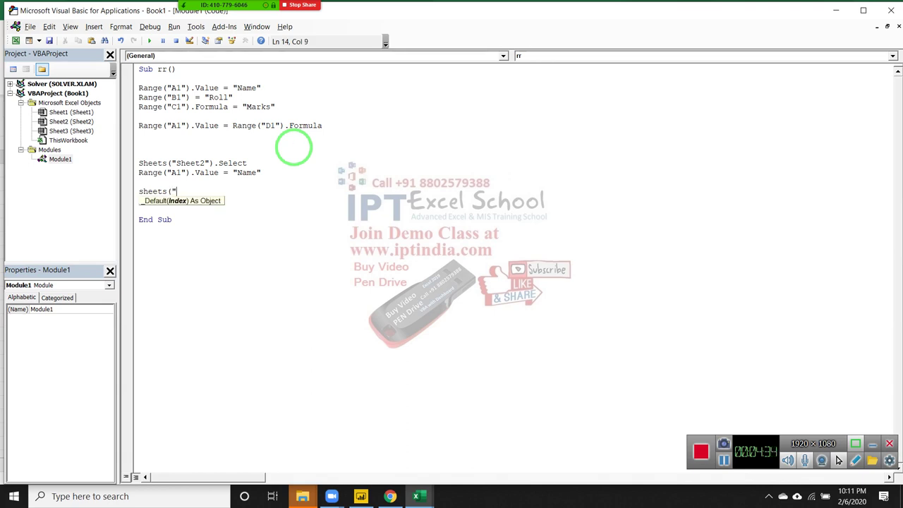
type("Sheet")
type("2\")")
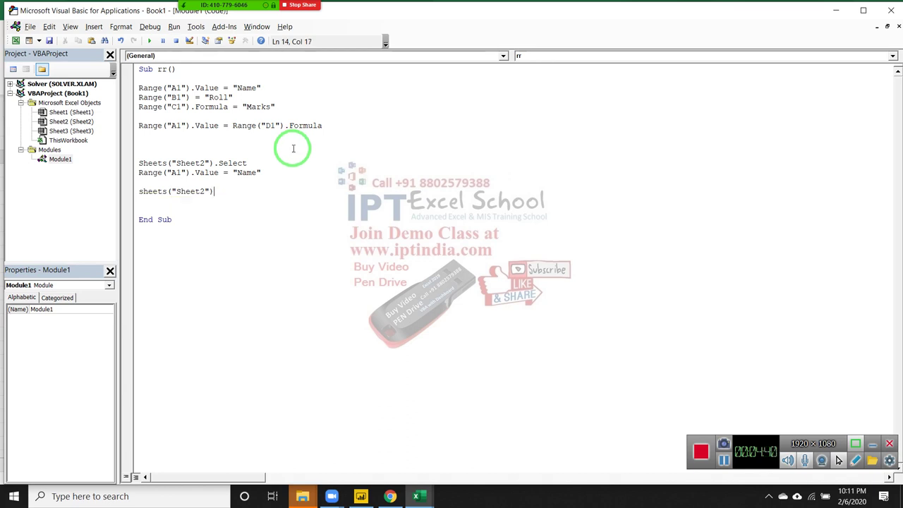
type(".")
type("range(\"A")
type("1\"")
type(").val")
type("ue =")
type(" \"Name")
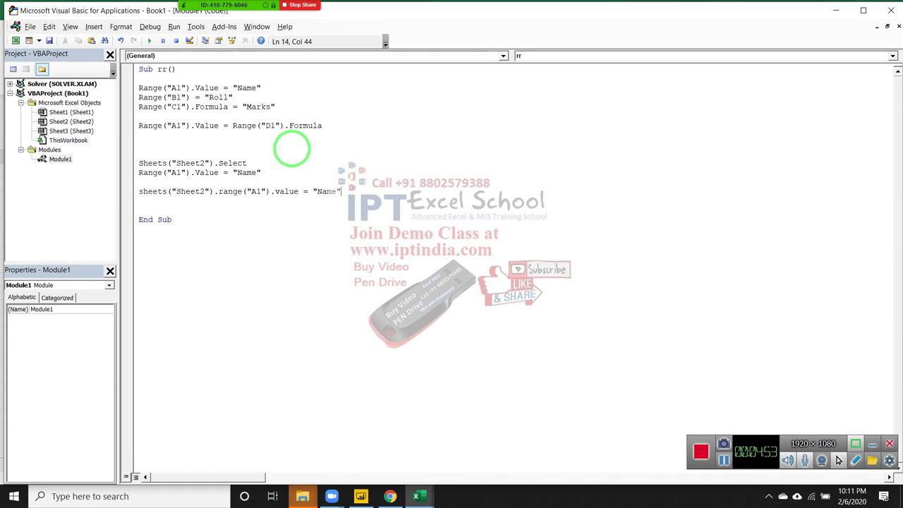
Finish the Sheets("Sheet2").Range("A1").Value = "Name" line and move below it
key("Down")
From Book1, create a new blank workbook Book2, then return to Book1
left_click_drag(292, 148, 244, 160)
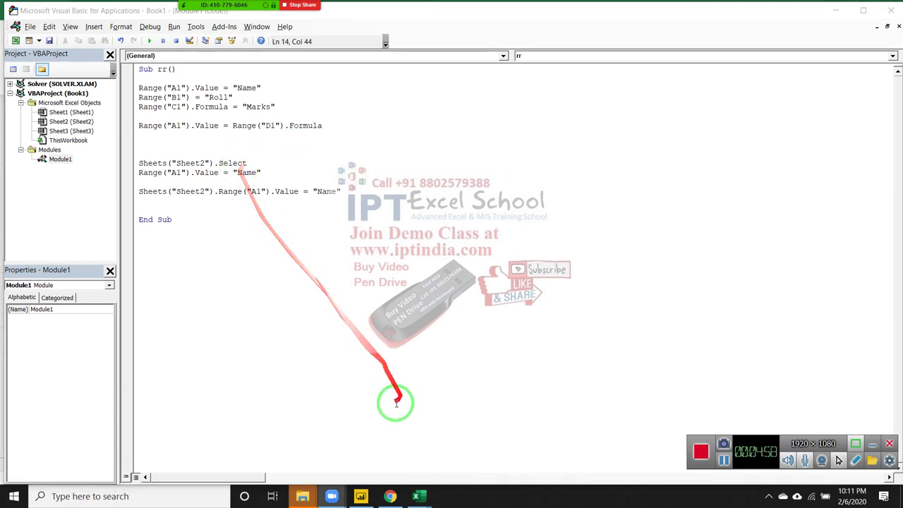
mouse_move(416, 494)
left_click(378, 459)
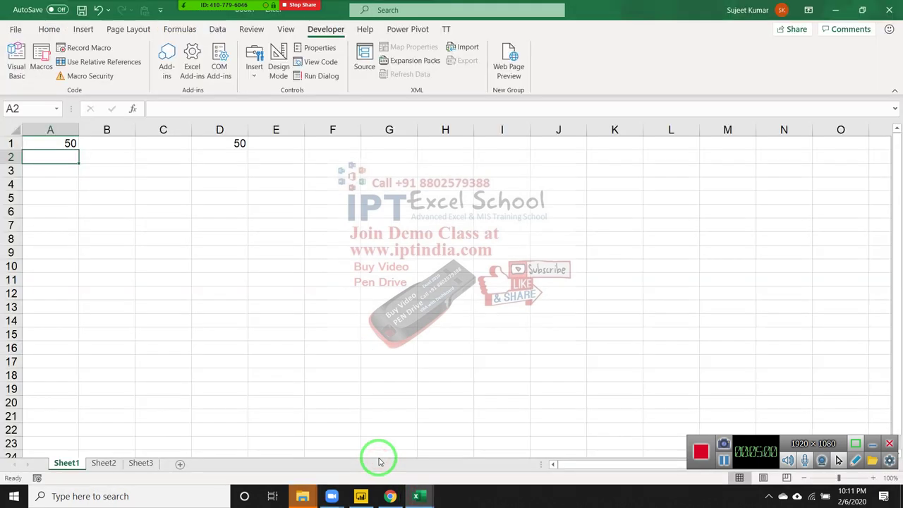
key("ctrl+n")
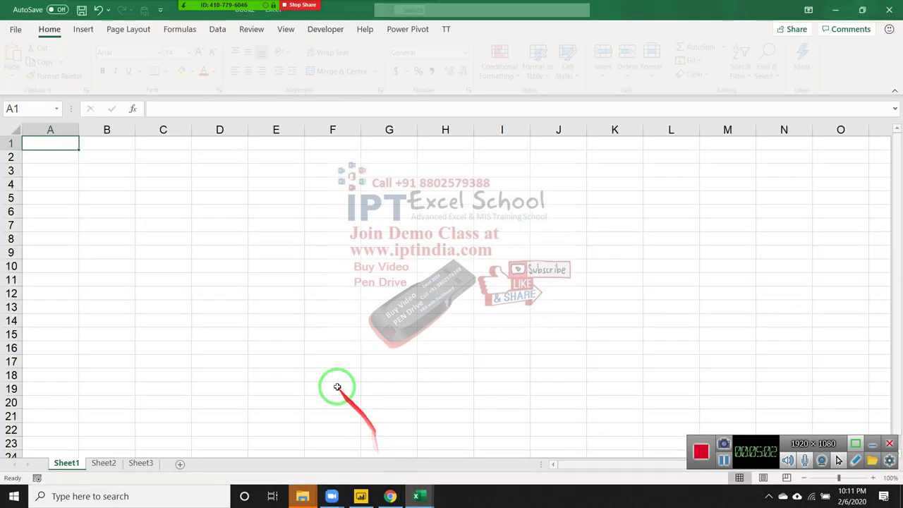
left_click(276, 282)
key("ctrl+w")
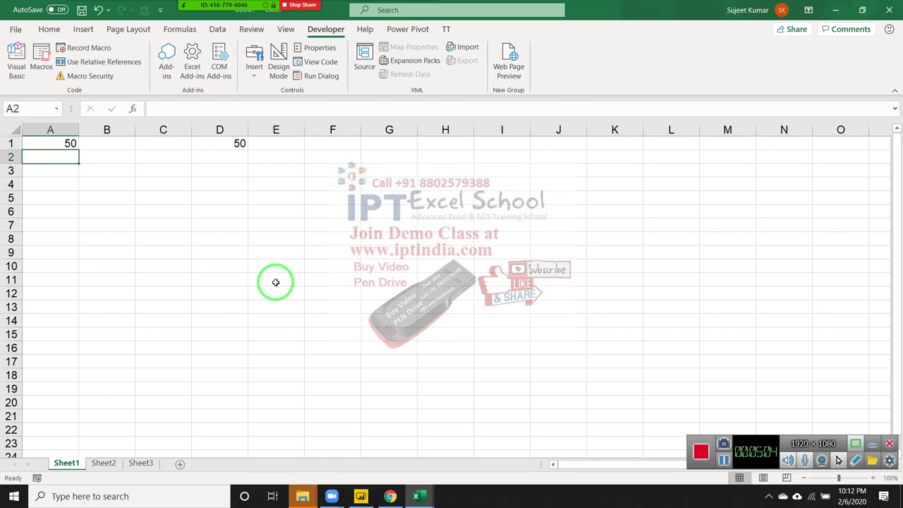
Go back to the rr code, to the empty line above the Sheet2 block
key("alt+Tab")
key("alt+Tab")
key("alt+Tab")
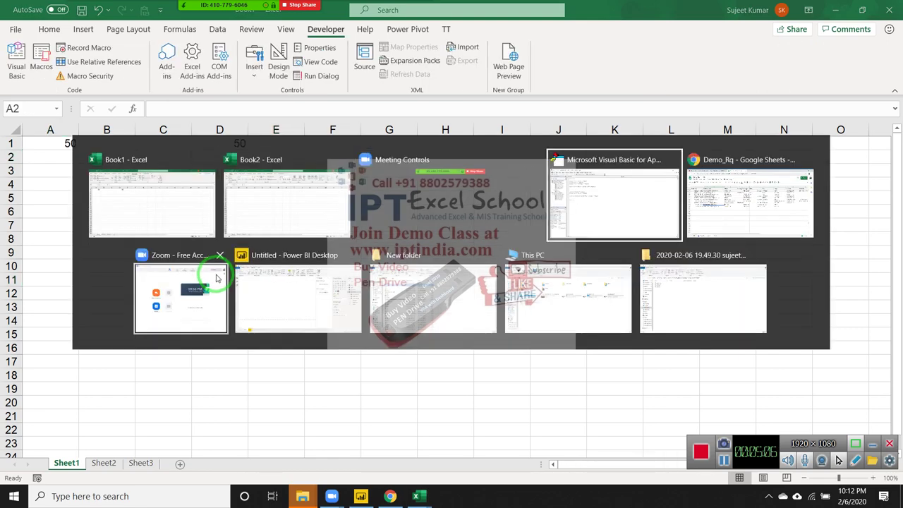
key("Up")
key("Up")
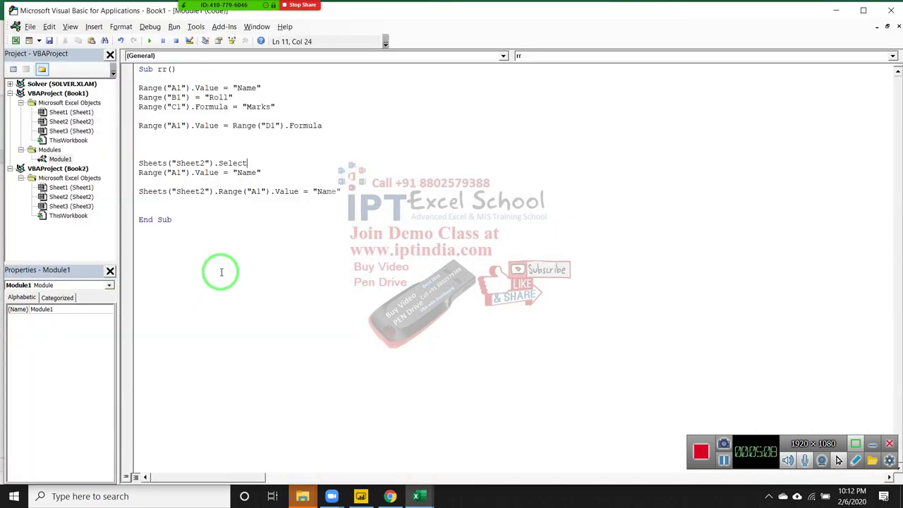
key("Up")
Complete line 10 as Workbooks("Book1.xlsm").Activate using IntelliSense
type("o")
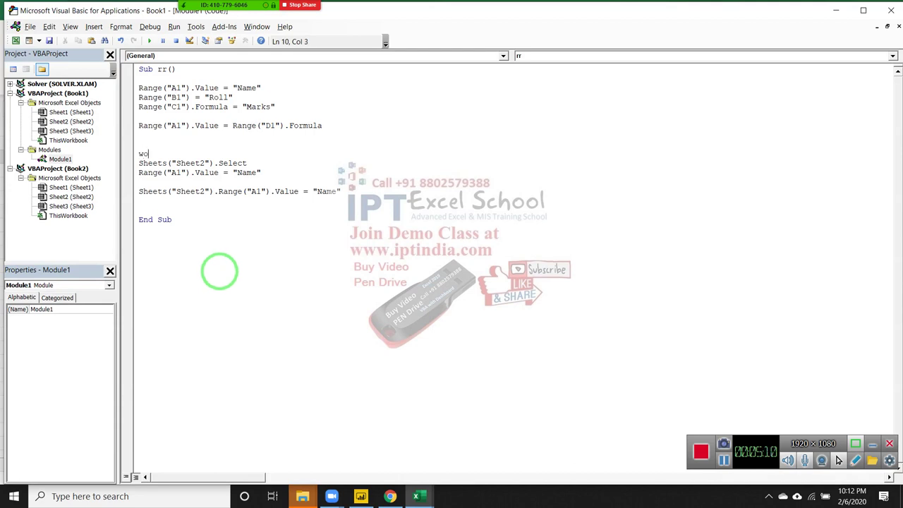
type("rk")
type("books")
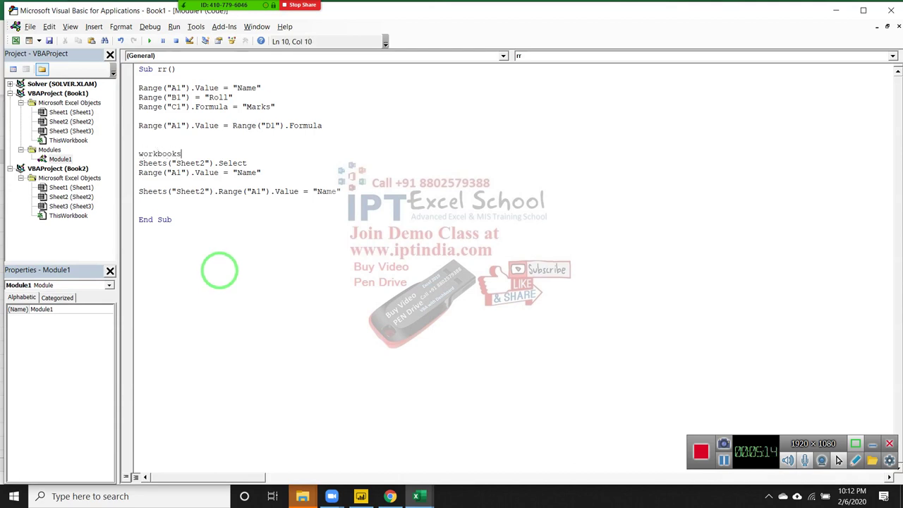
type("(\"B")
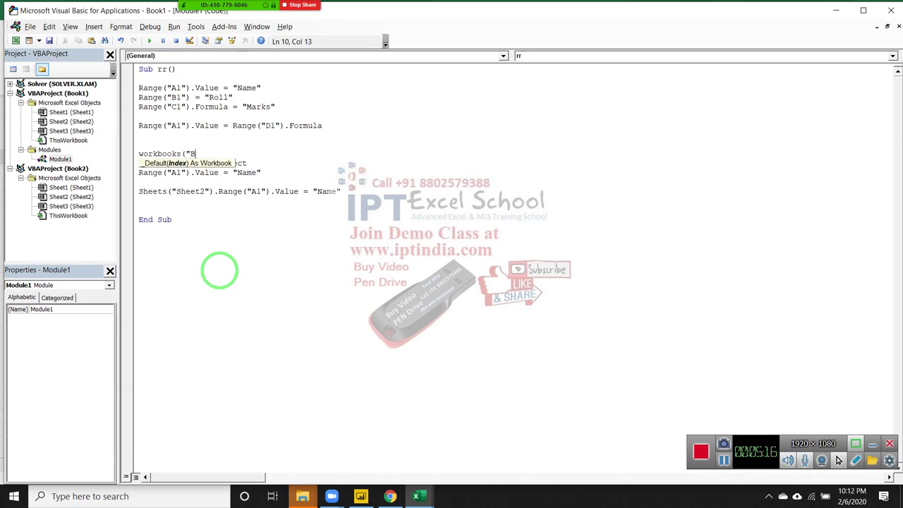
type("ook1.")
type("xls")
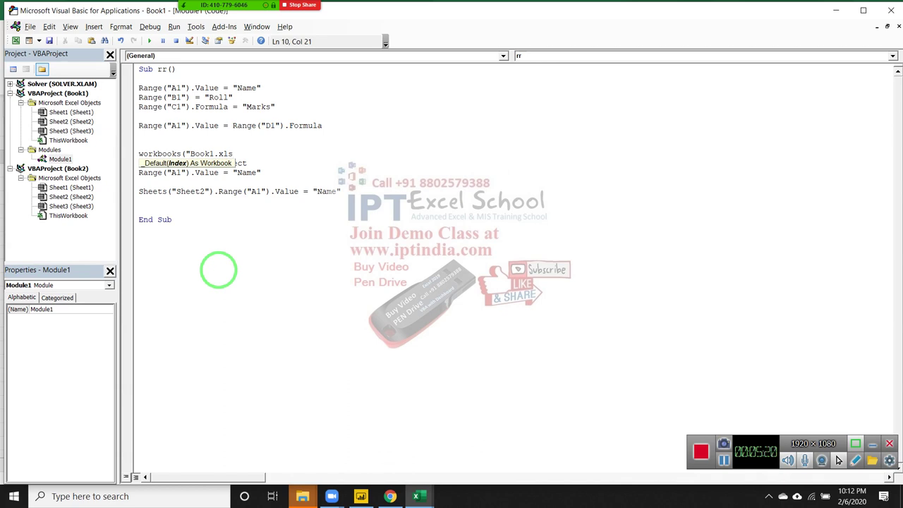
type("m\")")
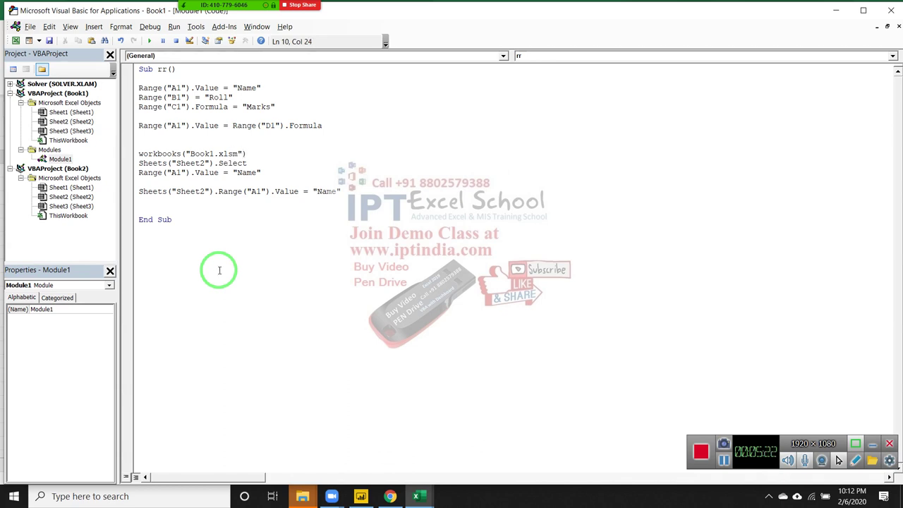
type(".a")
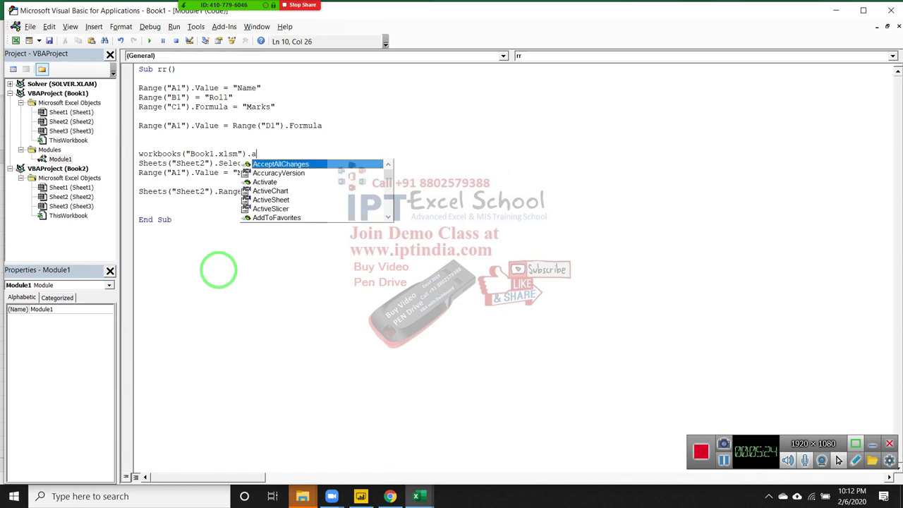
type("c")
key("Down")
key("Down")
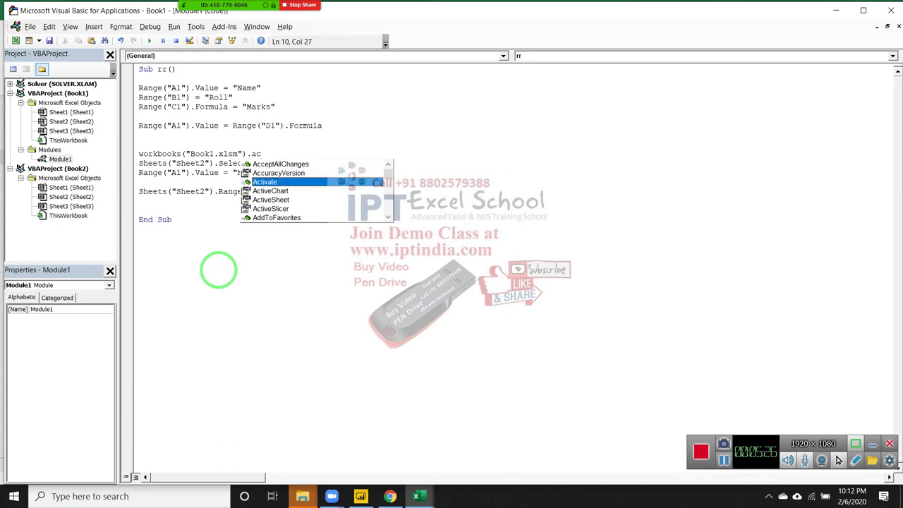
key("Tab")
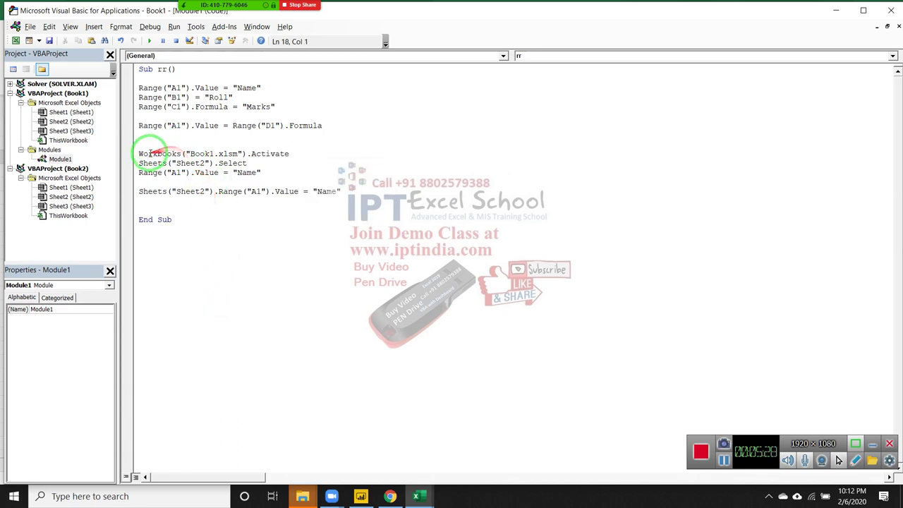
Copy the Workbooks("Book1.xlsm") reference from line 10
left_click_drag(139, 153, 191, 153)
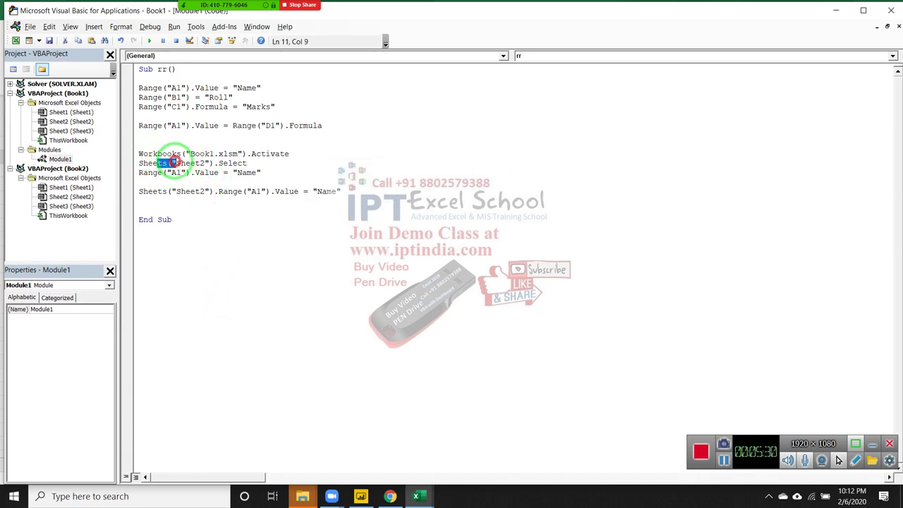
mouse_move(260, 172)
left_mouse_down()
mouse_move(171, 172)
mouse_move(134, 151)
mouse_move(245, 153)
left_mouse_up()
left_click(139, 153)
key("ctrl+c")
Prefix line 14 with Workbooks("Book1.xlsm"). and add blank lines above End Sub
left_click(138, 191)
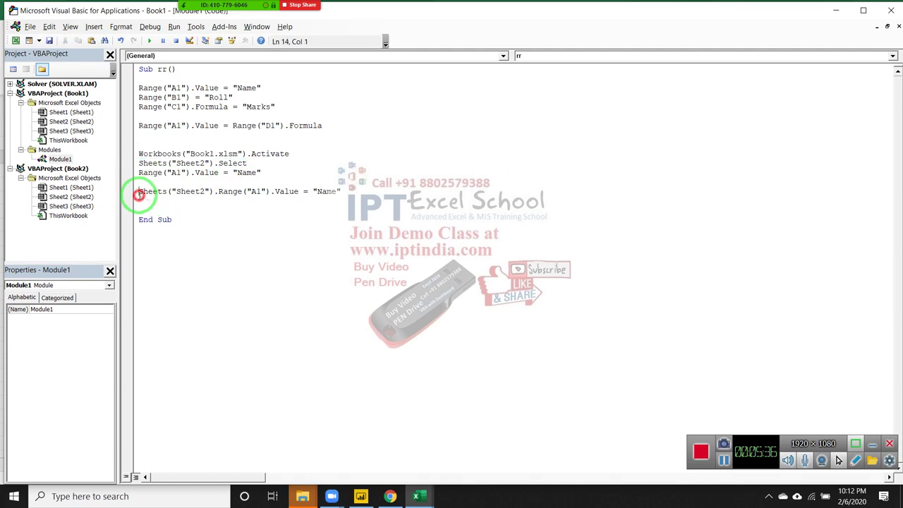
key("ctrl+v")
type(".")
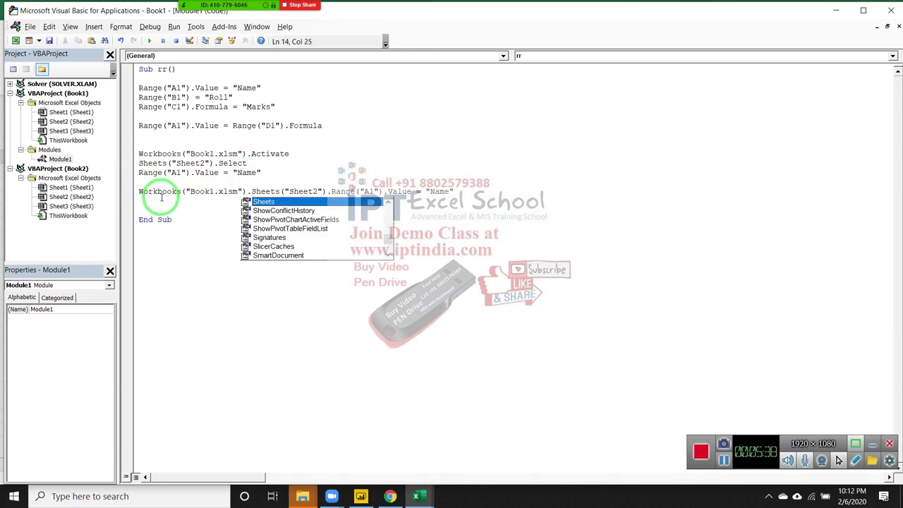
left_click(212, 243)
left_click(275, 219)
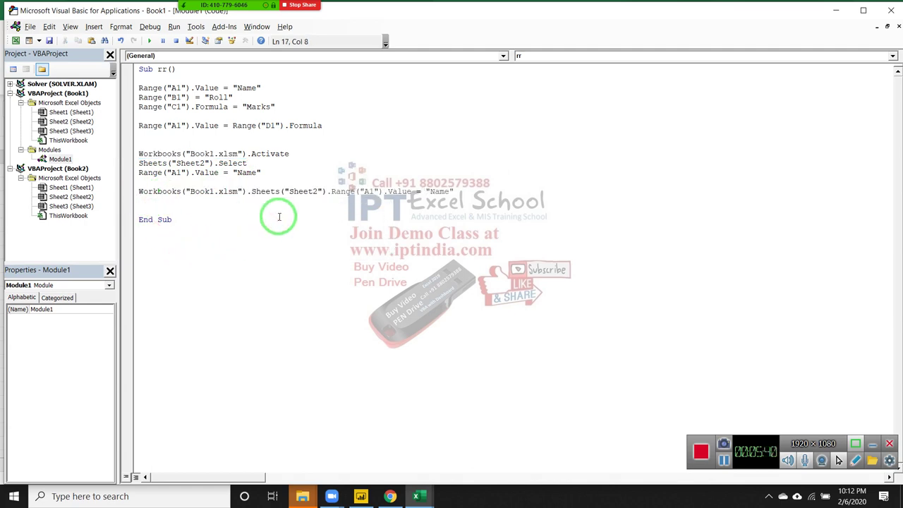
left_click(139, 191)
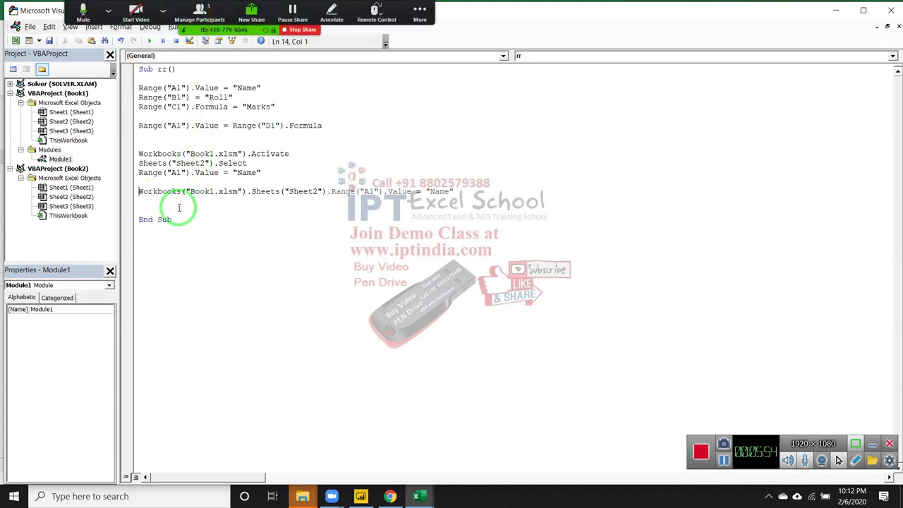
left_click(173, 208)
key("Return")
key("Return")
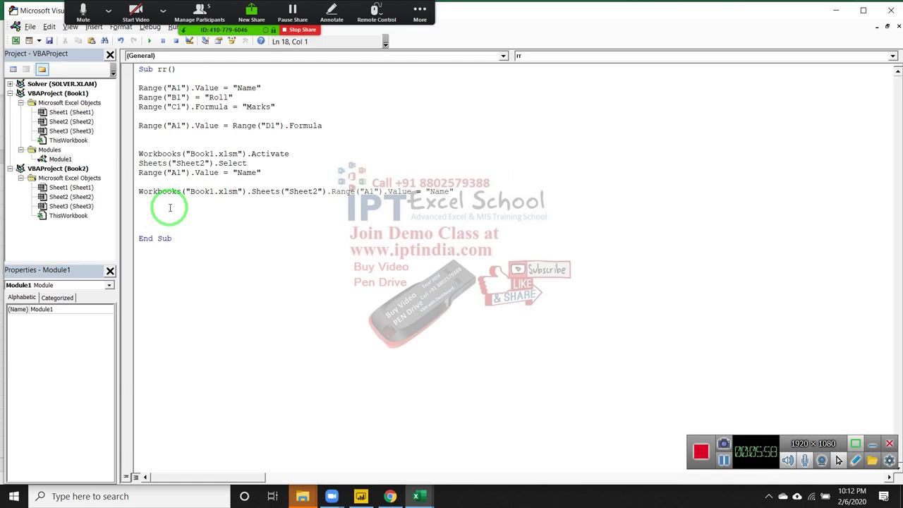
On the worksheet, clear the old values in A1:E1
key("alt+F11")
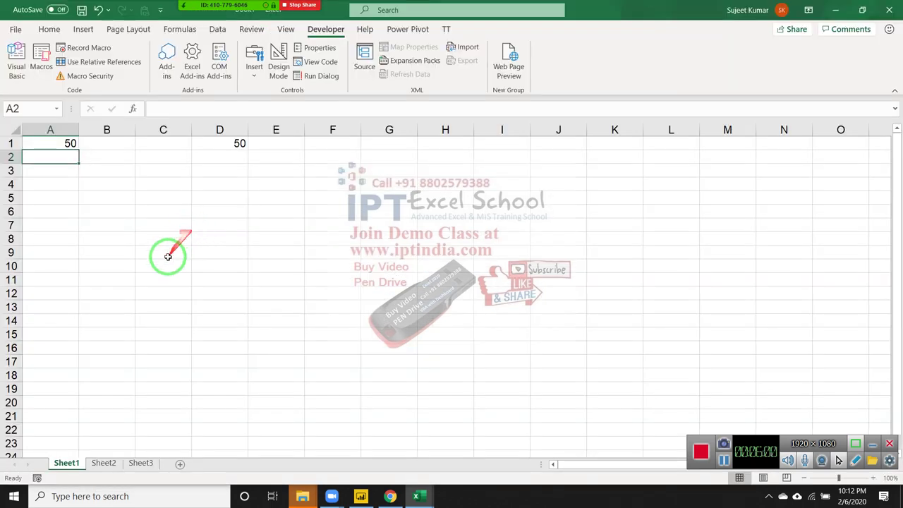
left_click_drag(66, 143, 285, 142)
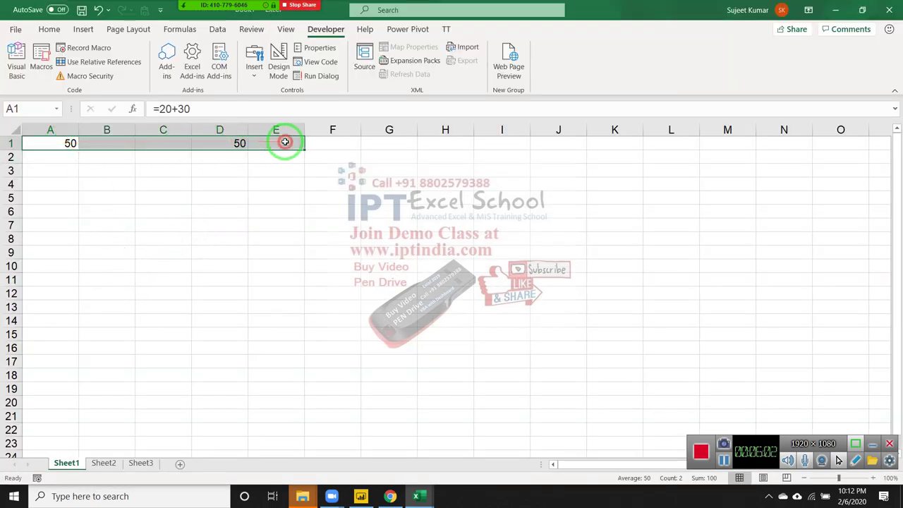
key("Delete")
Enter 85, 36, 63, 36, 636, 36, 63, 63, 23, 65, 36, 63 down A1:A12
key("ctrl+Home")
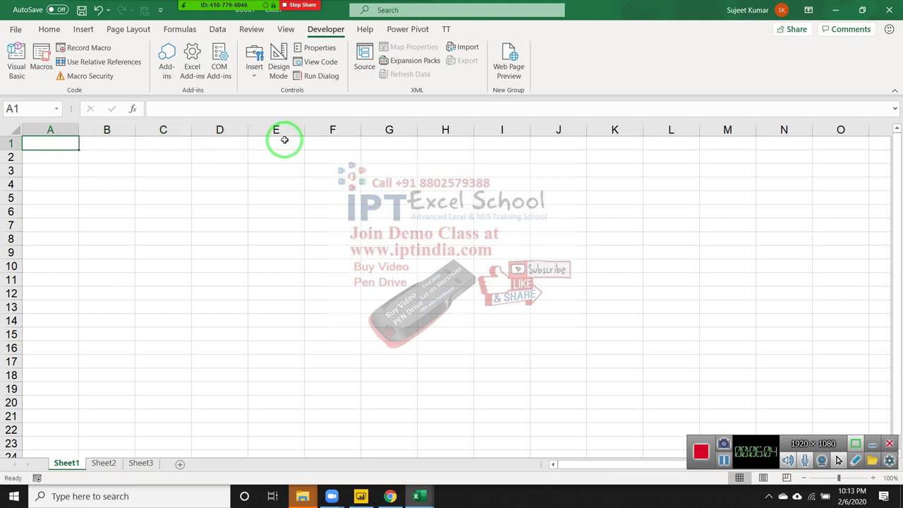
type("85")
key("Return")
type("36")
key("ctrl+Return")
type("6")
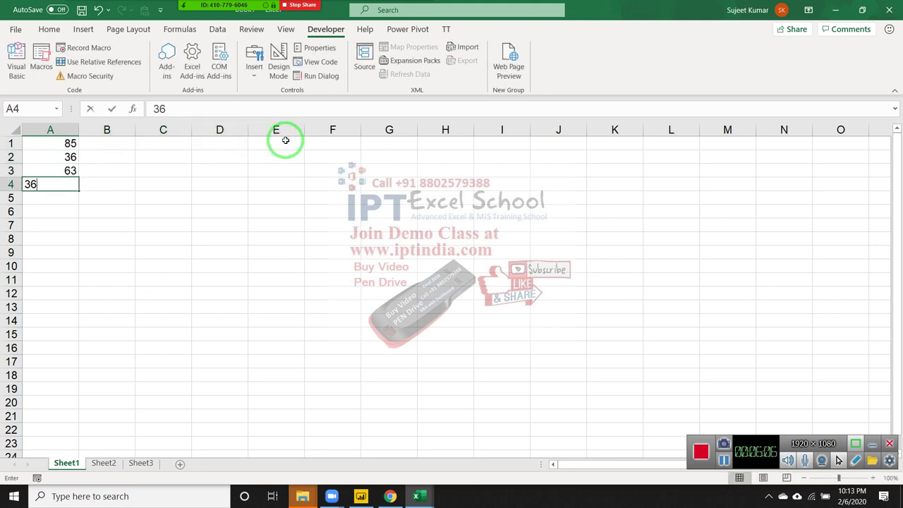
type("3 36 63")
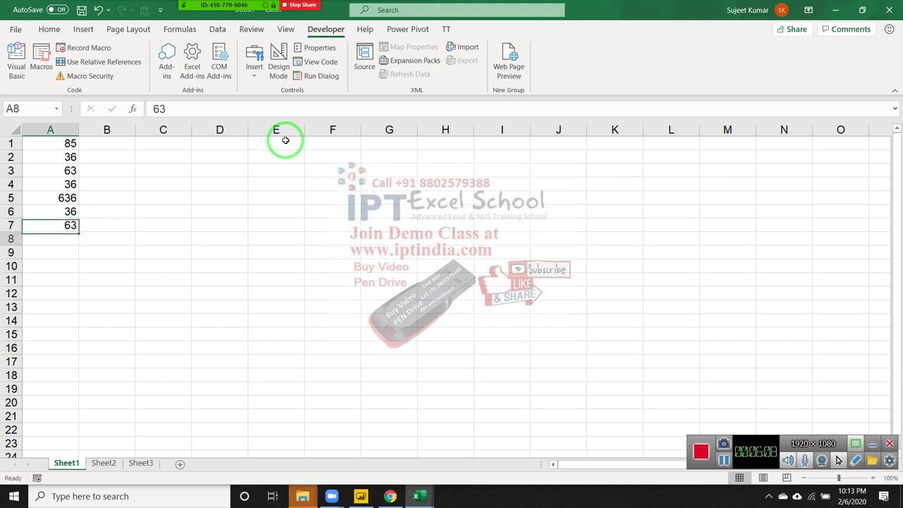
type("6 36 63 63 23")
key("Return")
type("65")
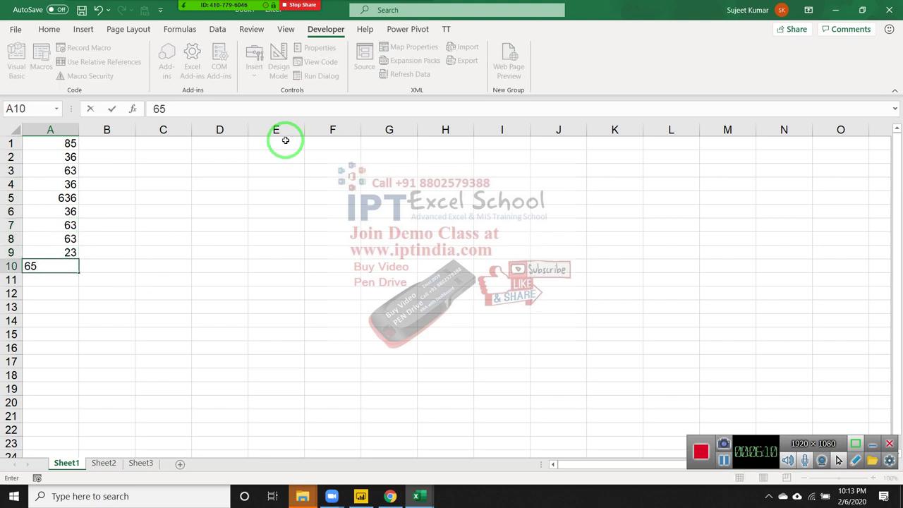
key("Return")
type("36")
key("Return")
type("63")
key("Return")
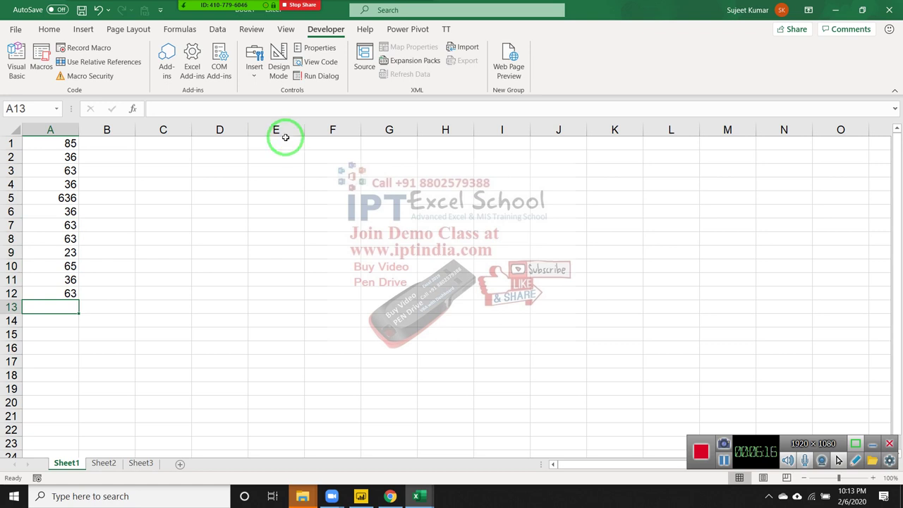
Change cell A5 from 636 to 86
left_click(70, 197)
key("ctrl+z")
type("86")
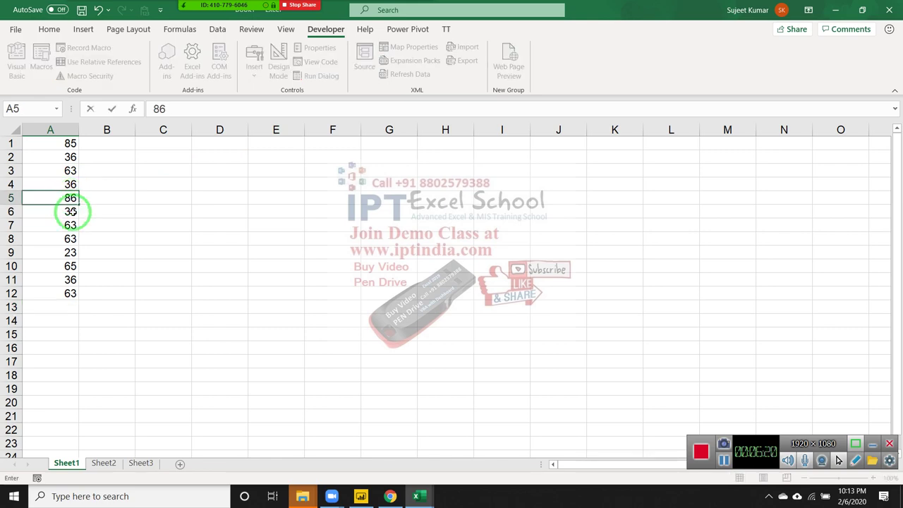
left_click(73, 224)
Add the line r = Range("A1").End(xlUp).Row above End Sub
key("alt+F11")
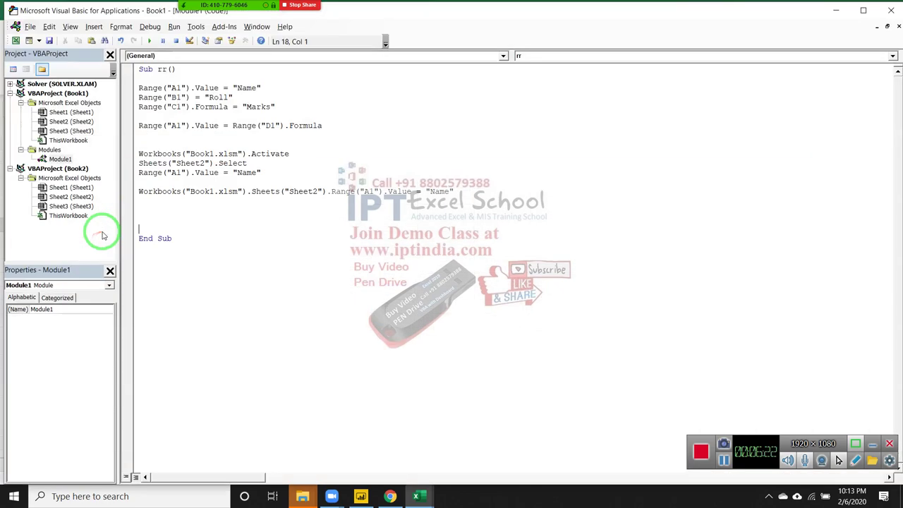
key("Return")
type("r=ran")
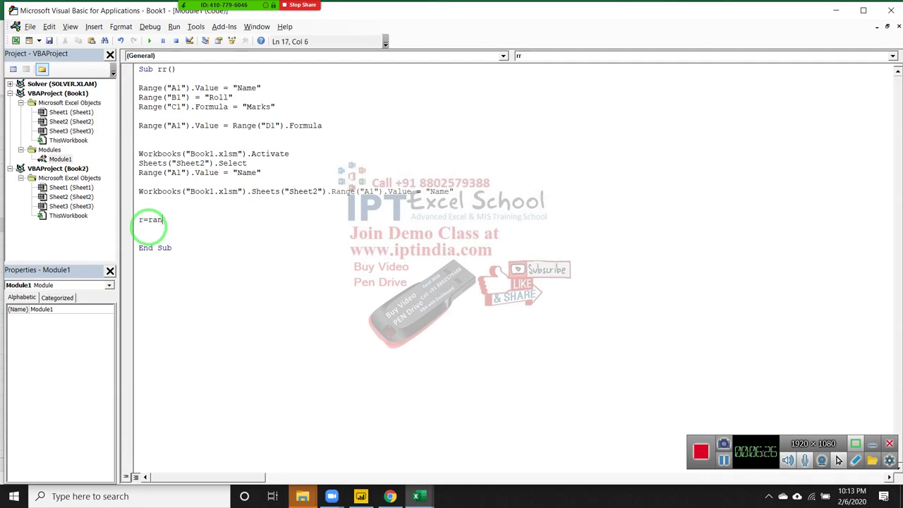
type("ge(")
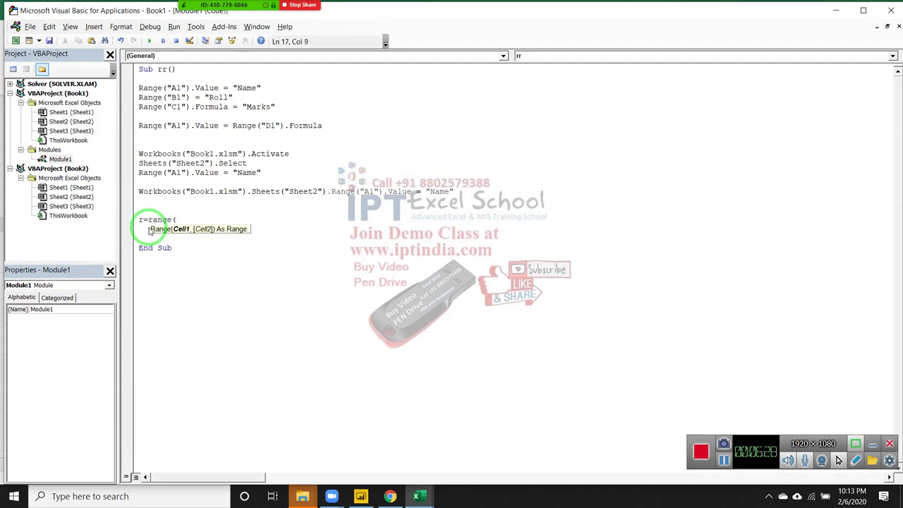
type("\"A1")
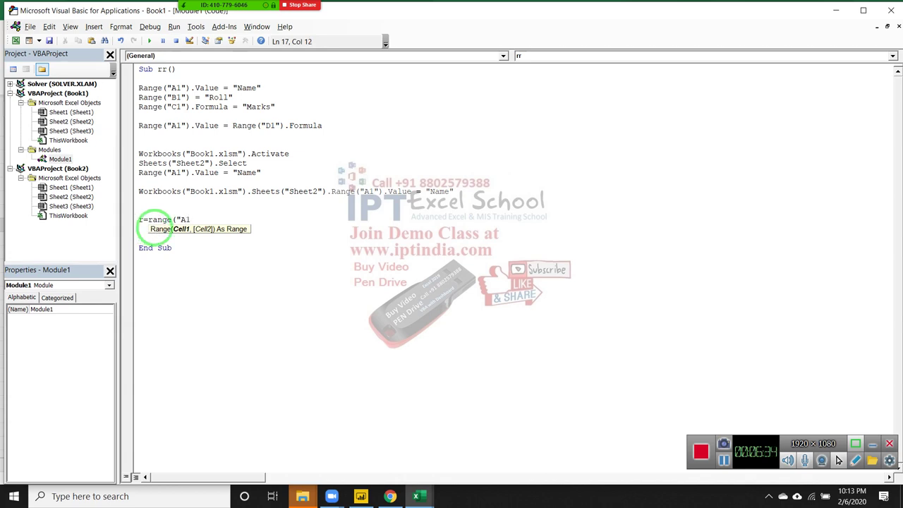
type(").en")
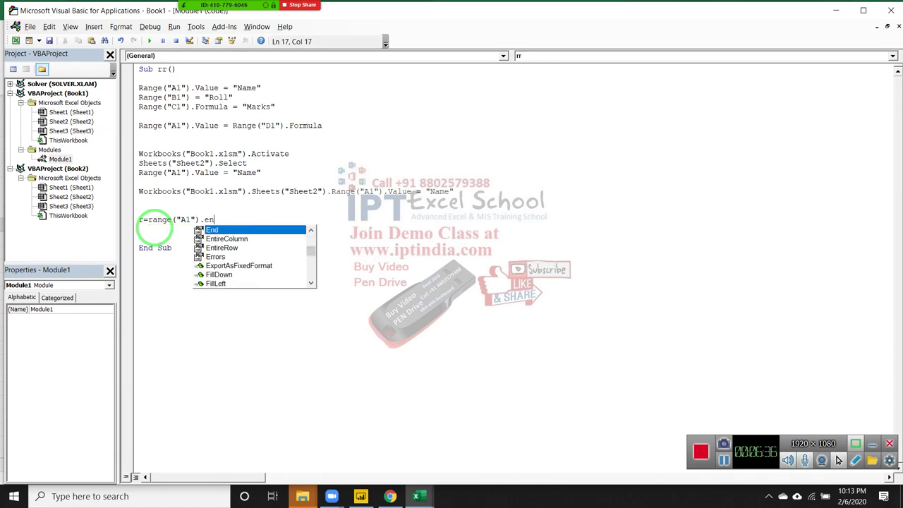
key("Tab")
type("(")
type("x")
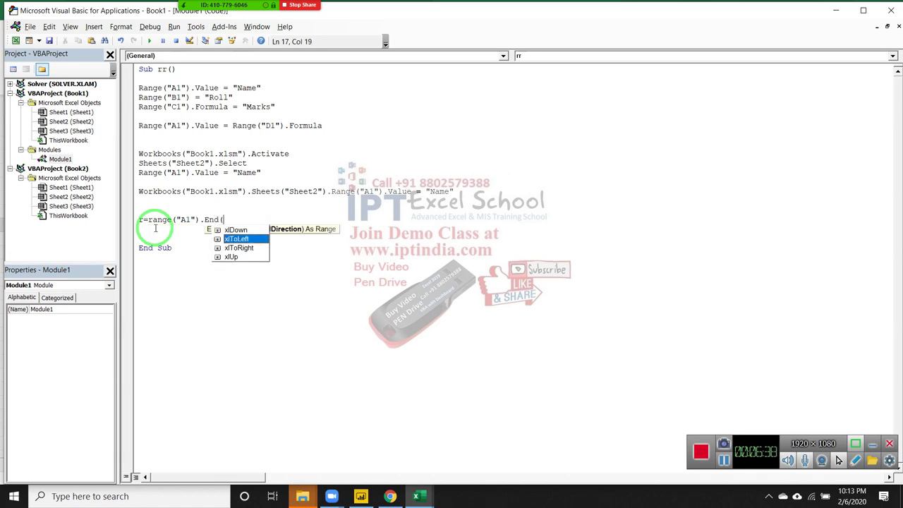
type("lu")
key("Tab")
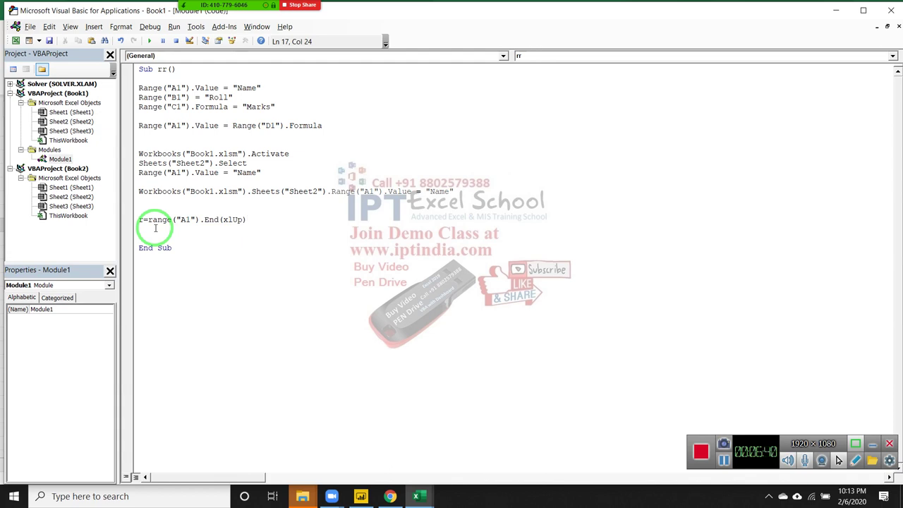
type(".ro")
key("Tab")
Add Cells(r + 1, 1).Value = 25 below it and remove the extra blank line
key("Return")
key("Return")
type("cells")
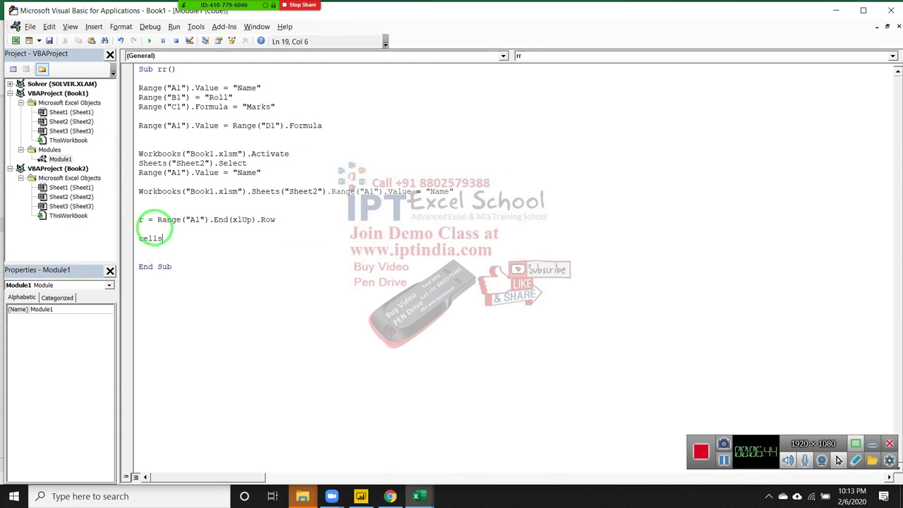
type("(r+1")
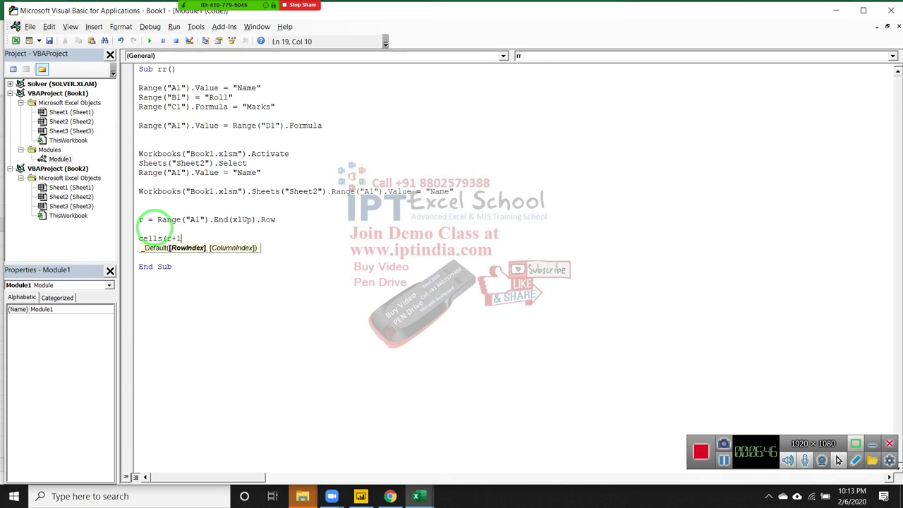
type(",1).")
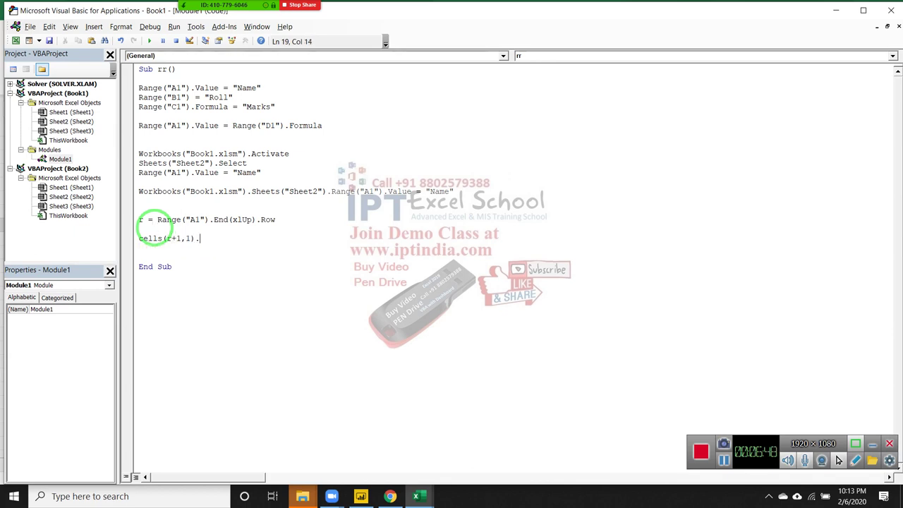
type("valu")
type("=")
type(" 25")
key("Return")
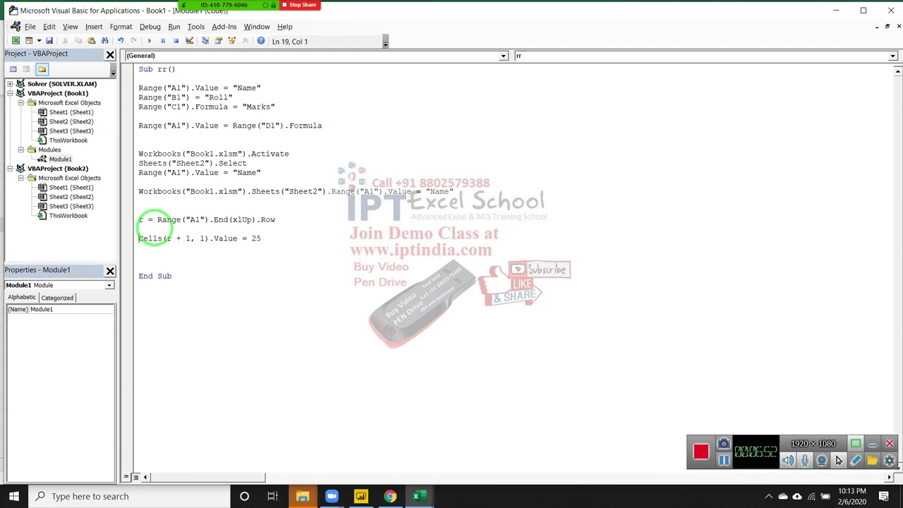
key("Delete")
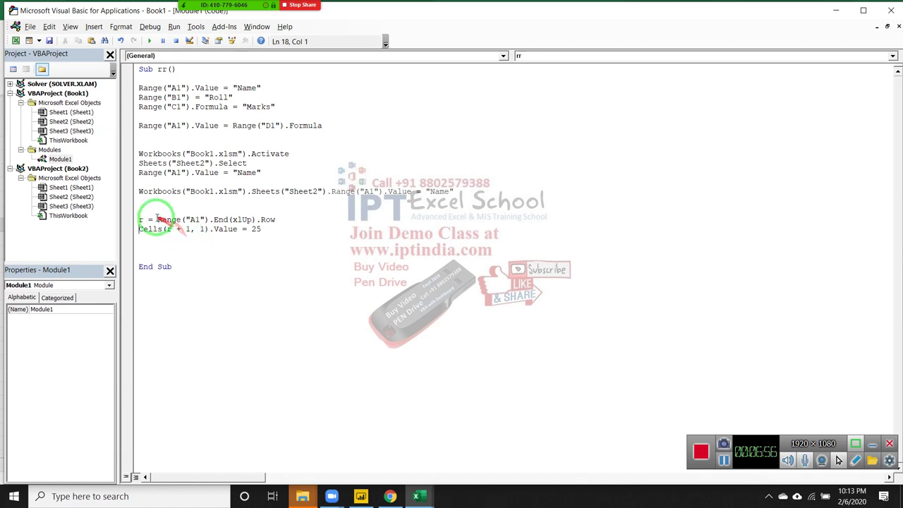
Try pasting the End(xlUp).Row expression in place of r, undo it, and check the sheet
left_click_drag(157, 219, 264, 221)
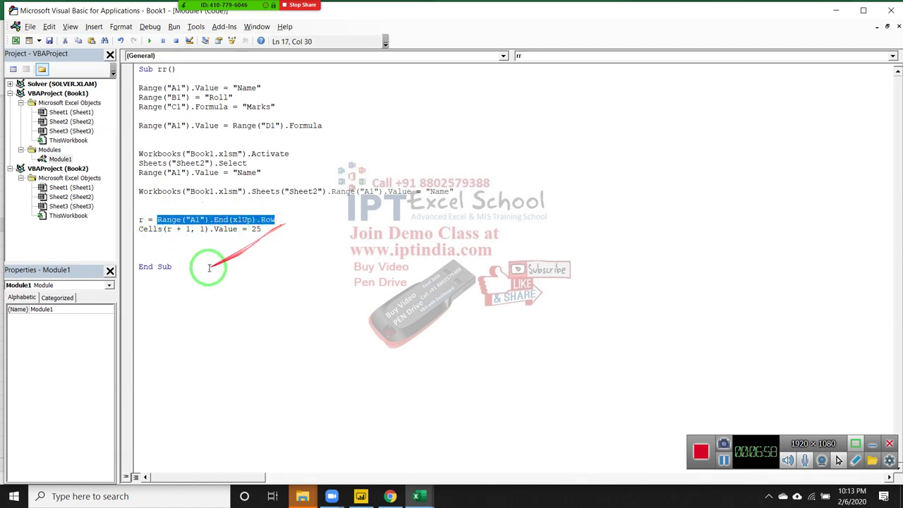
left_click(169, 228)
key("BackSpace")
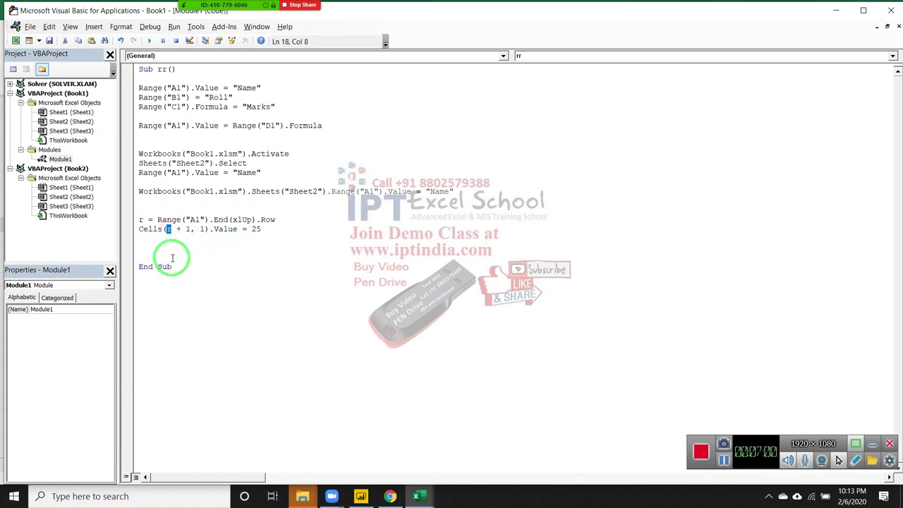
type("Range(\"A1\").End(xlUp).Row")
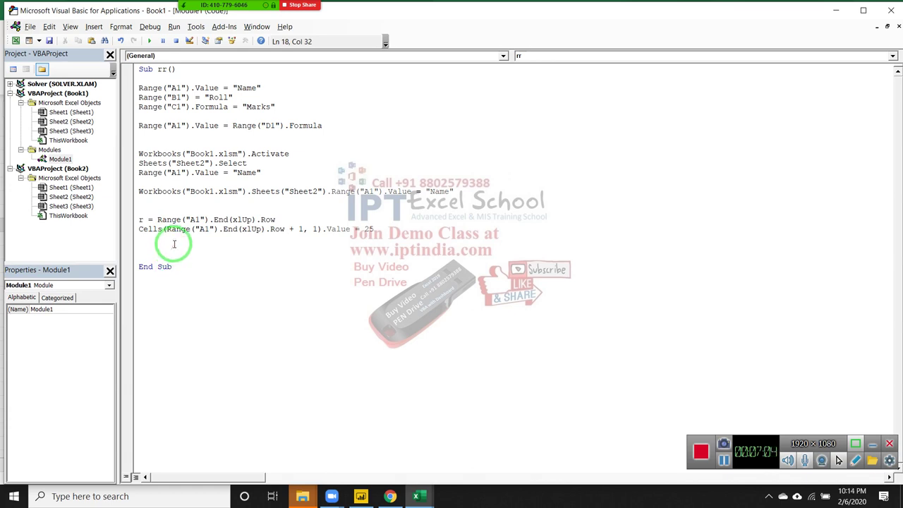
key("ctrl+z")
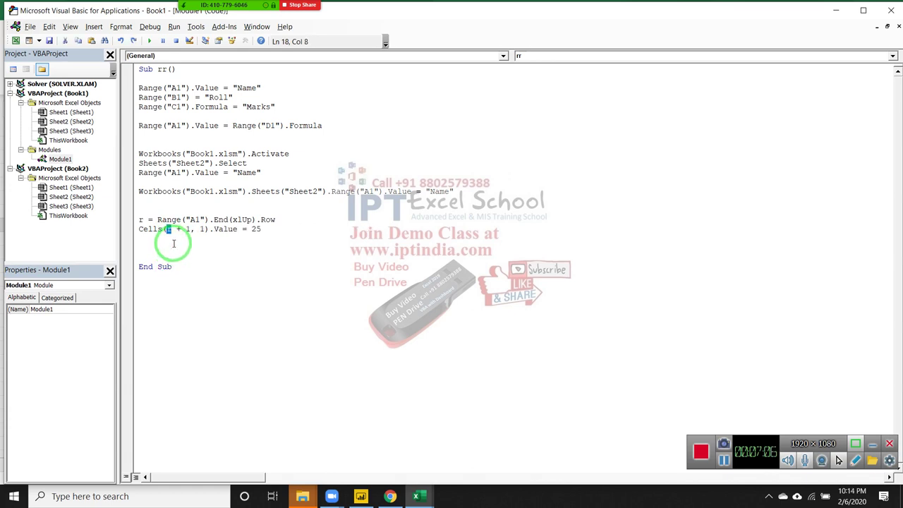
left_click(174, 245)
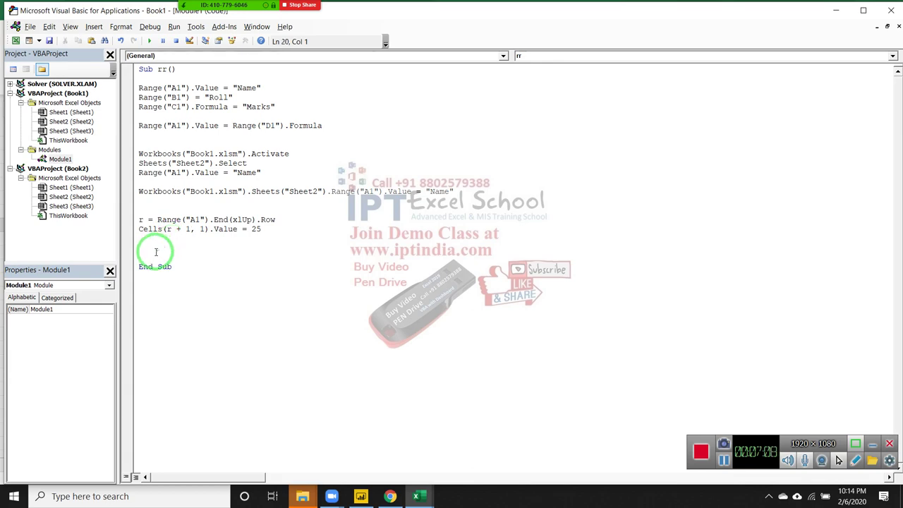
key("alt+F11")
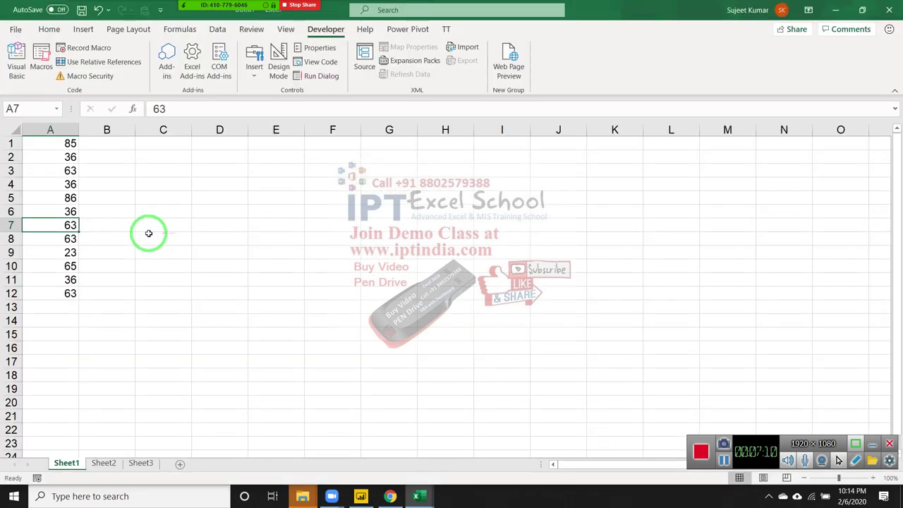
key("alt+F11")
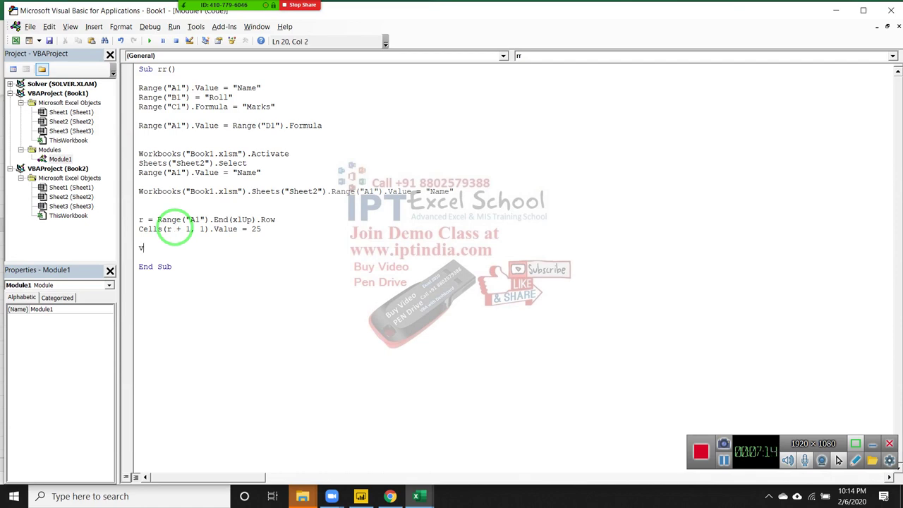
Write v = Application.WorksheetFunction.CountA(Range("A:A")) and add blank lines below it
type("=applic")
type("ation")
type(".w")
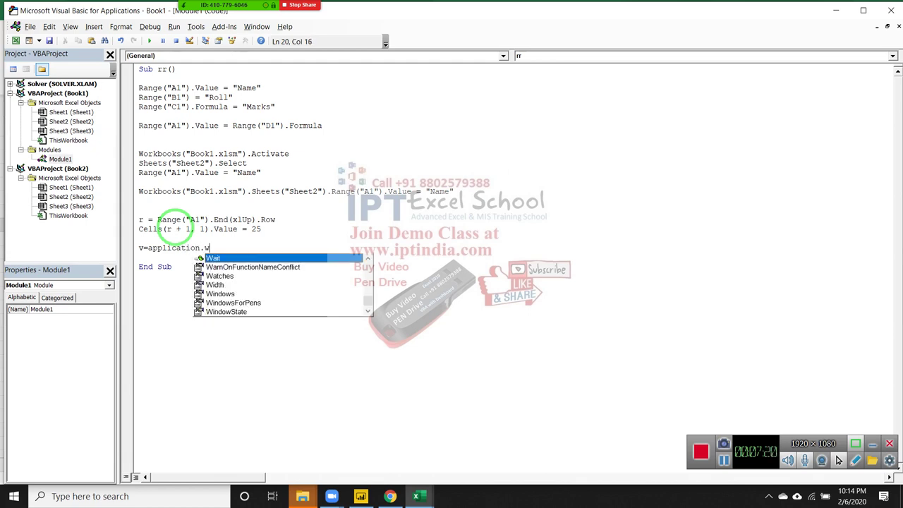
type("o")
key("Down")
key("Tab")
type(".")
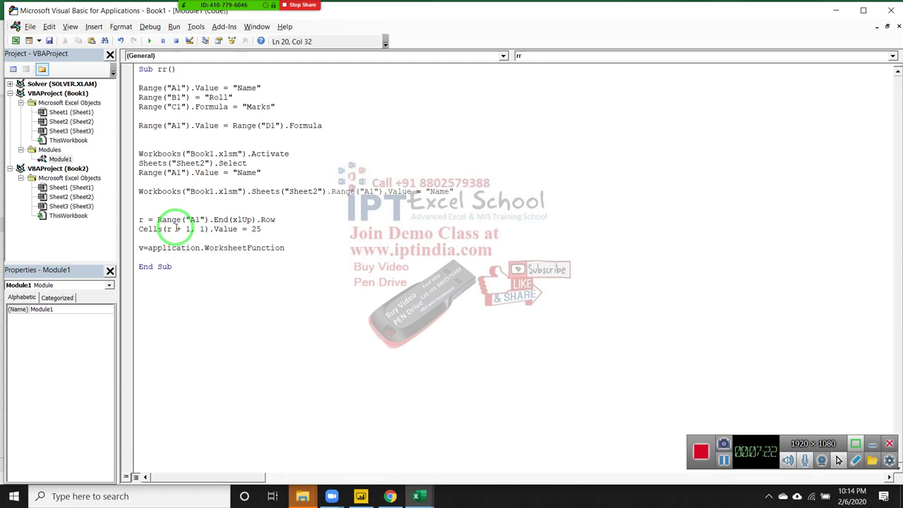
type("cou")
key("Down")
key("Tab")
type("(ran")
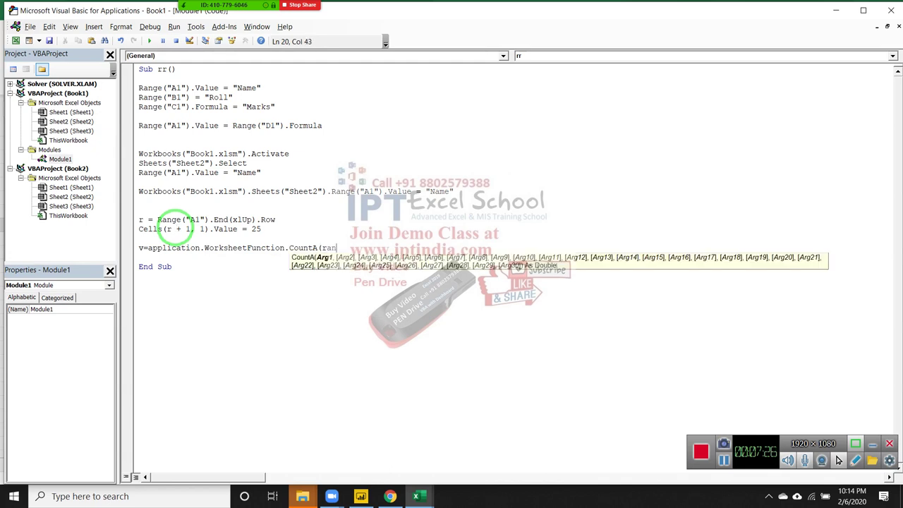
type("ge(\"")
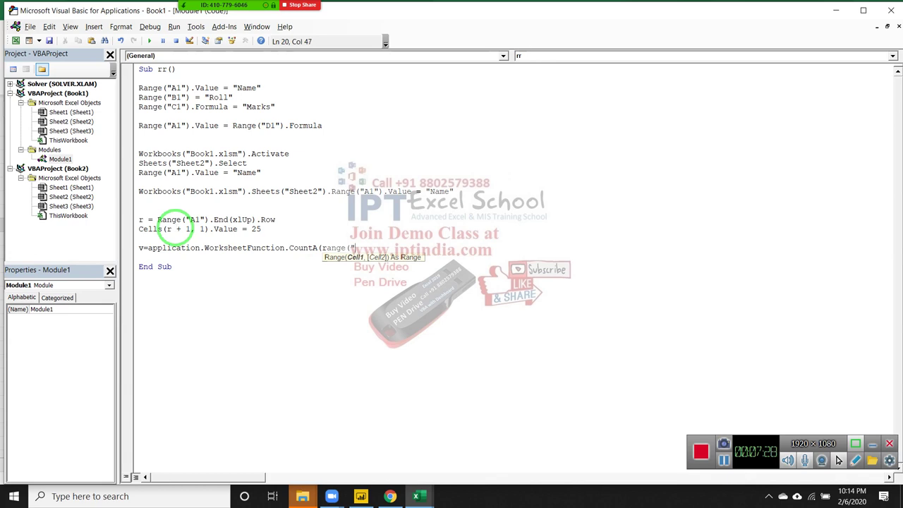
type("A:A\"")
type("))")
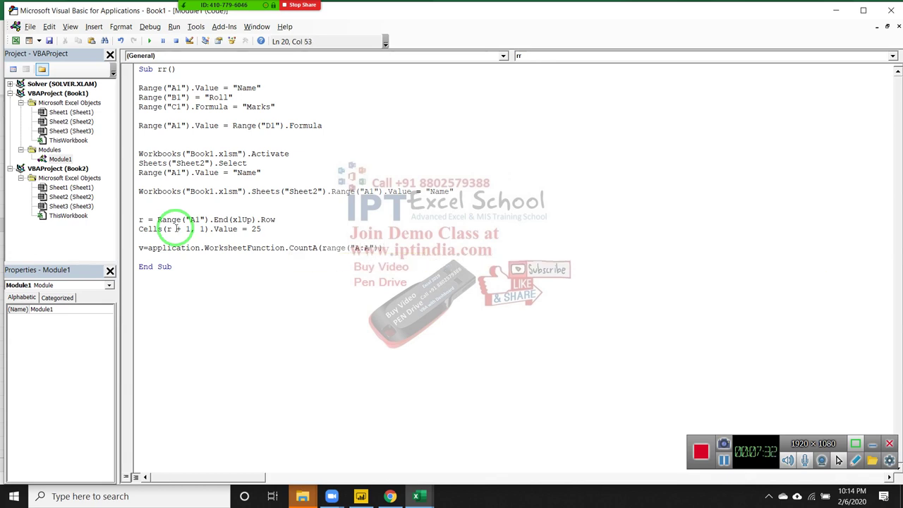
key("Down")
key("Return")
key("Return")
key("Return")
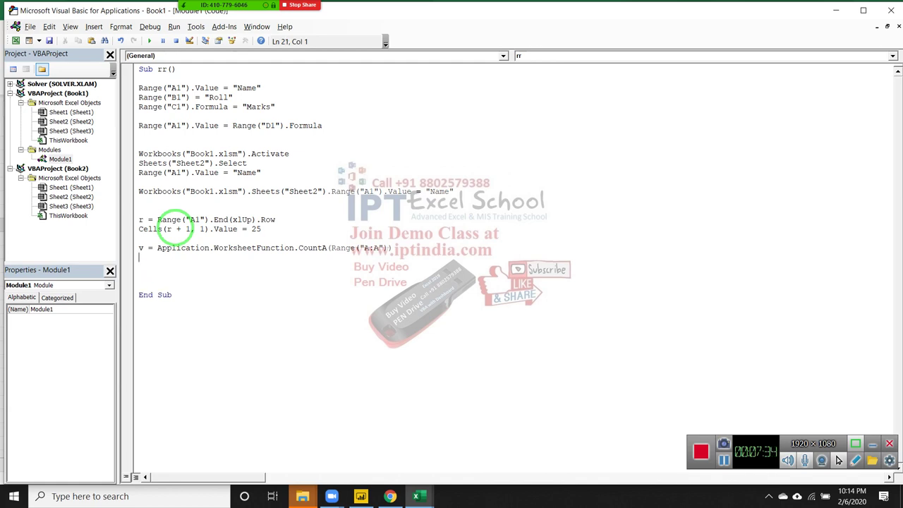
Highlight the word WorksheetFunction in the CountA line
left_click(256, 248)
double_click(256, 248)
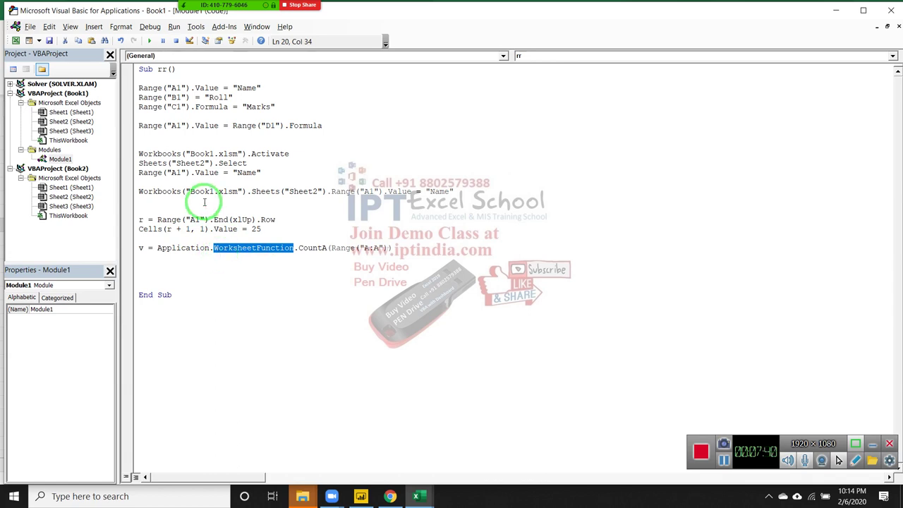
mouse_move(201, 41)
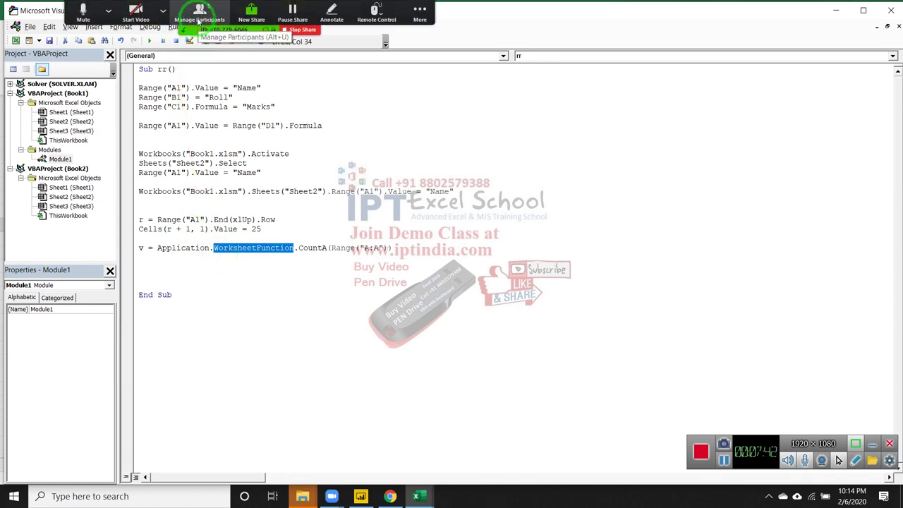
left_click(201, 15)
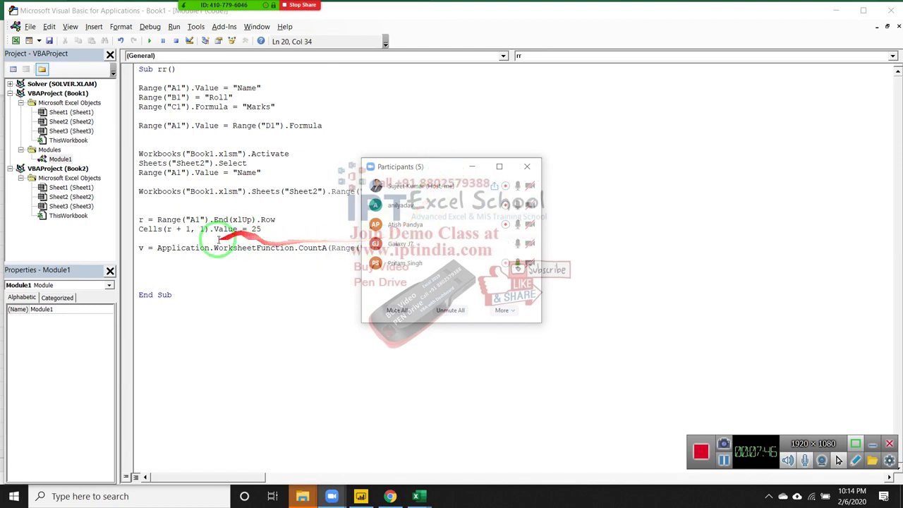
double_click(249, 249)
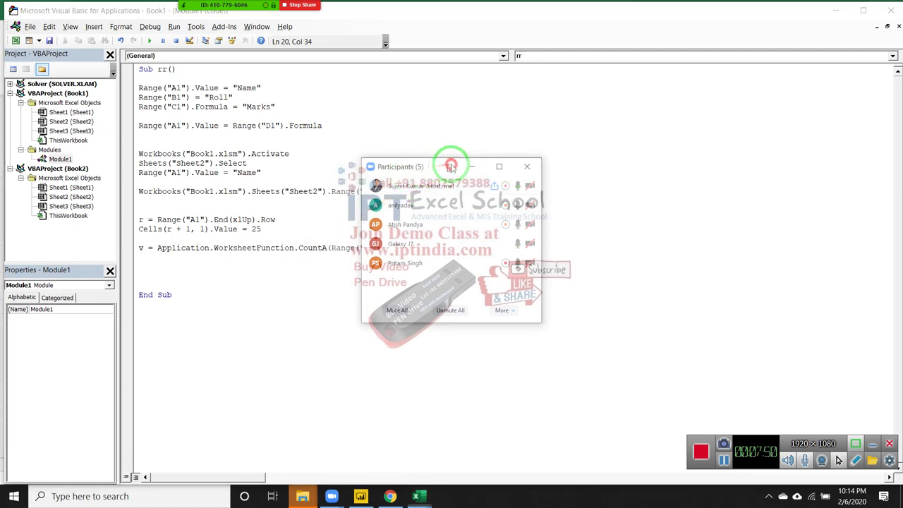
left_click_drag(447, 162, 564, 137)
double_click(244, 248)
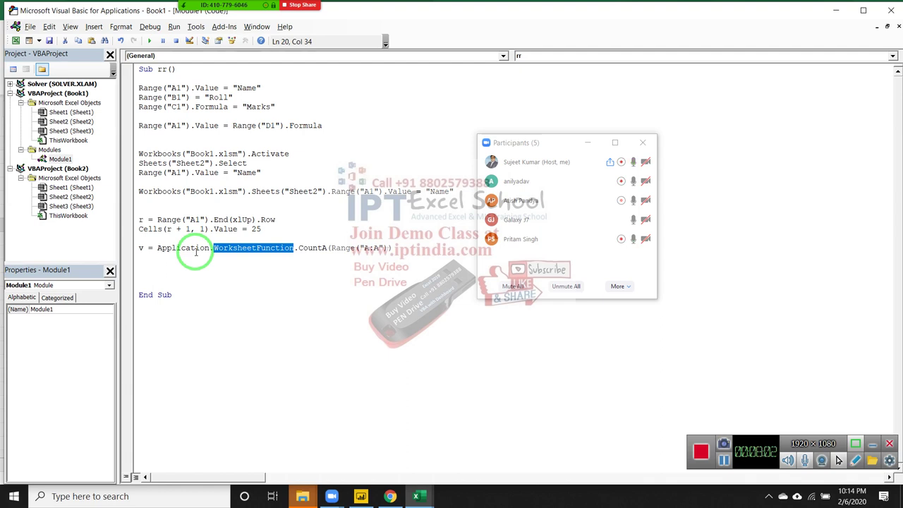
left_click(641, 146)
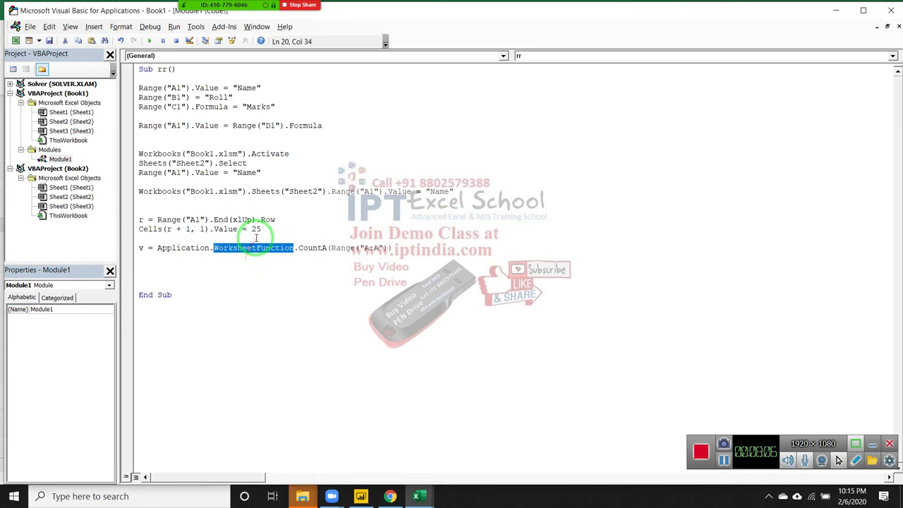
key("alt+Tab")
left_click(289, 169)
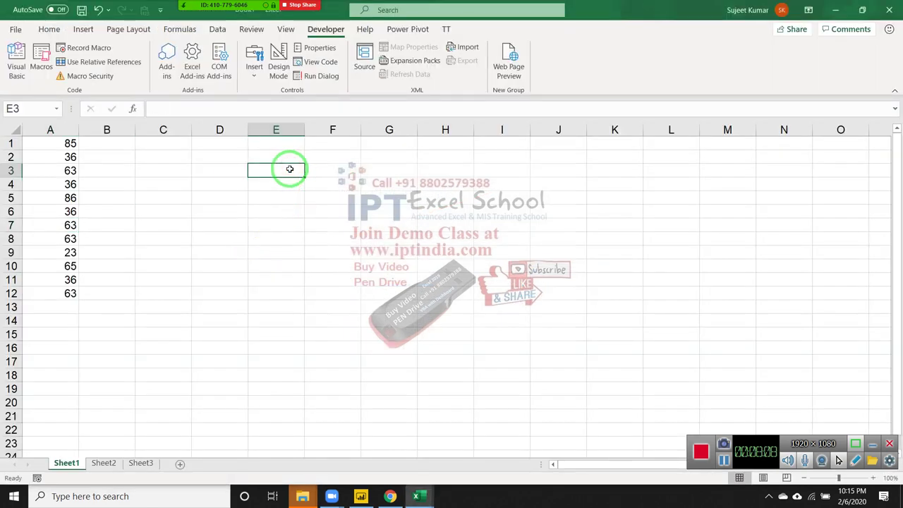
type("=vl")
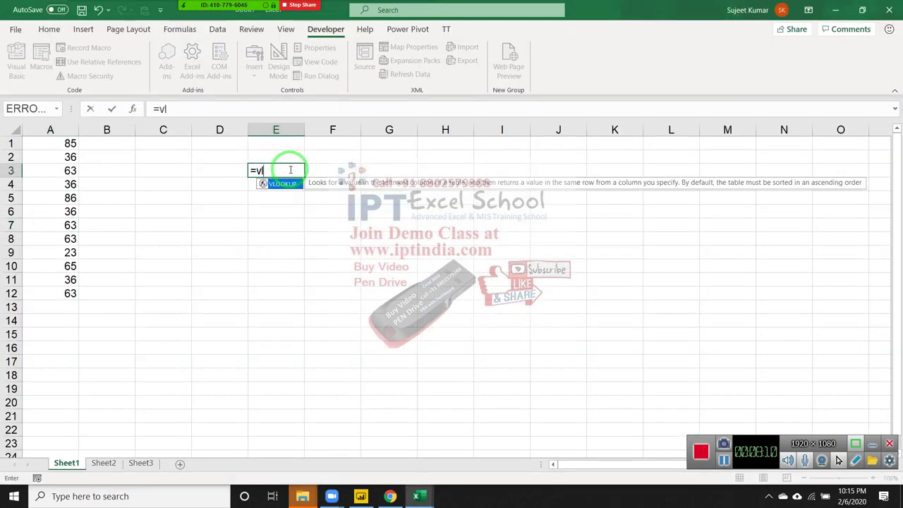
key("Escape")
key("Escape")
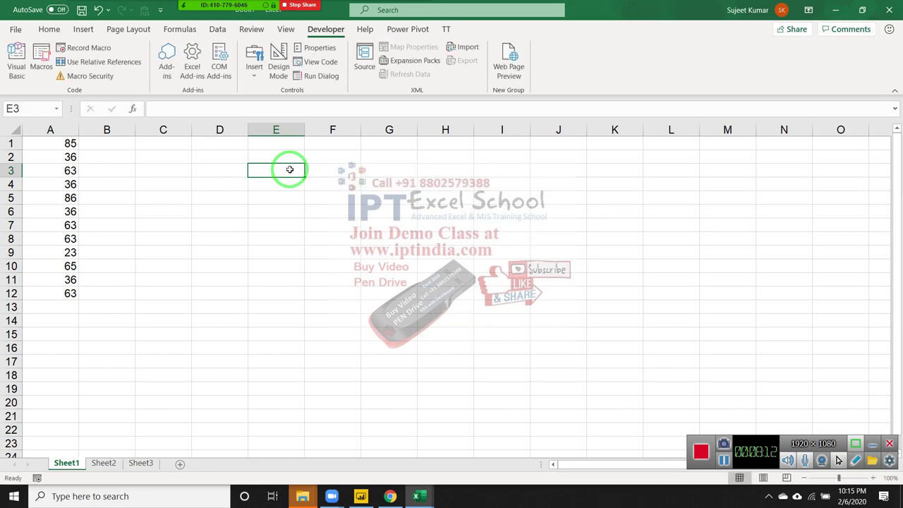
key("alt+F11")
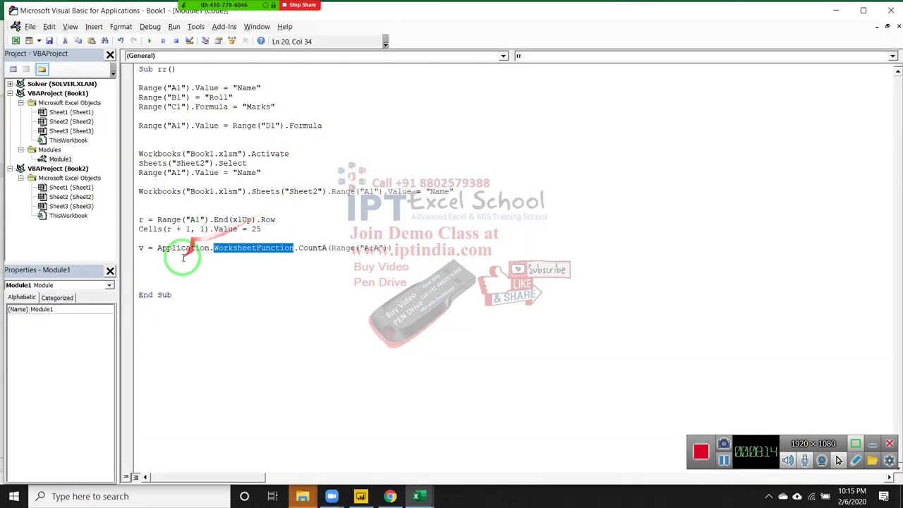
left_click(182, 257)
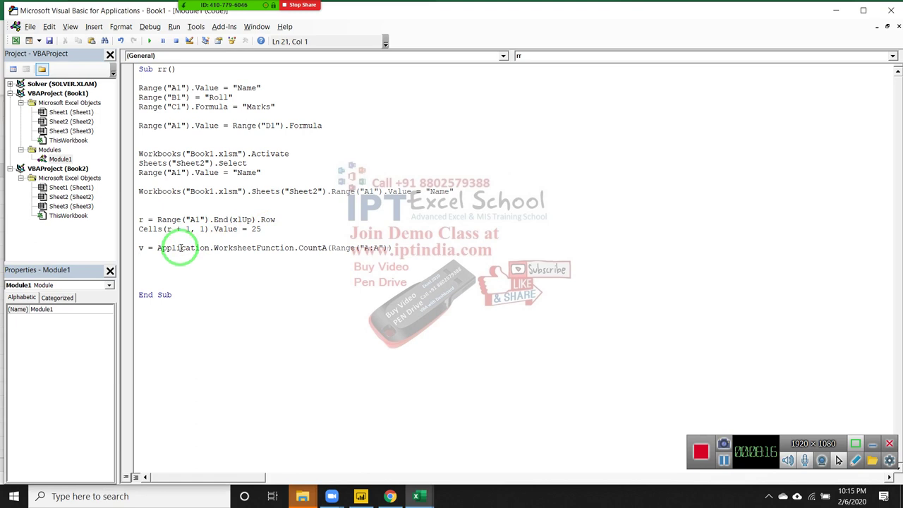
type("=len")
type("(")
key("BackSpace")
key("BackSpace")
key("BackSpace")
key("BackSpace")
type("ht")
type("(")
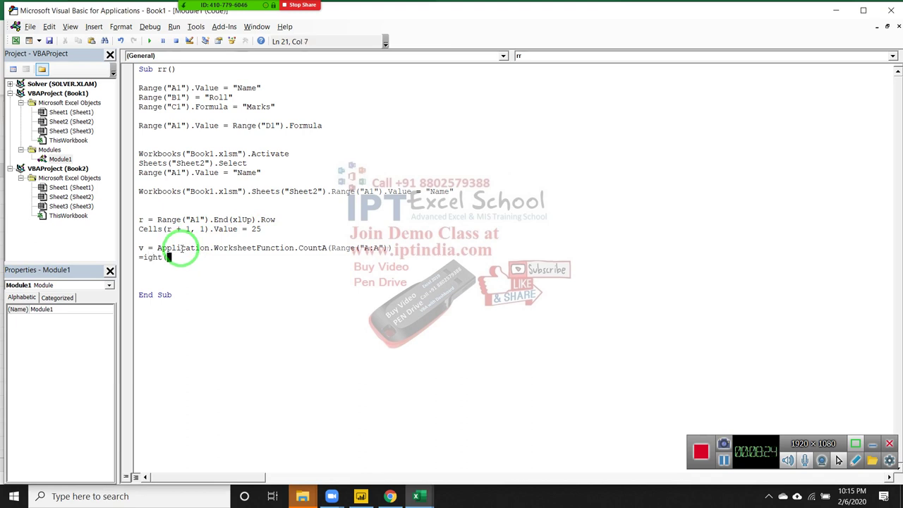
key("BackSpace")
key("BackSpace")
key("BackSpace")
type("right")
type("(")
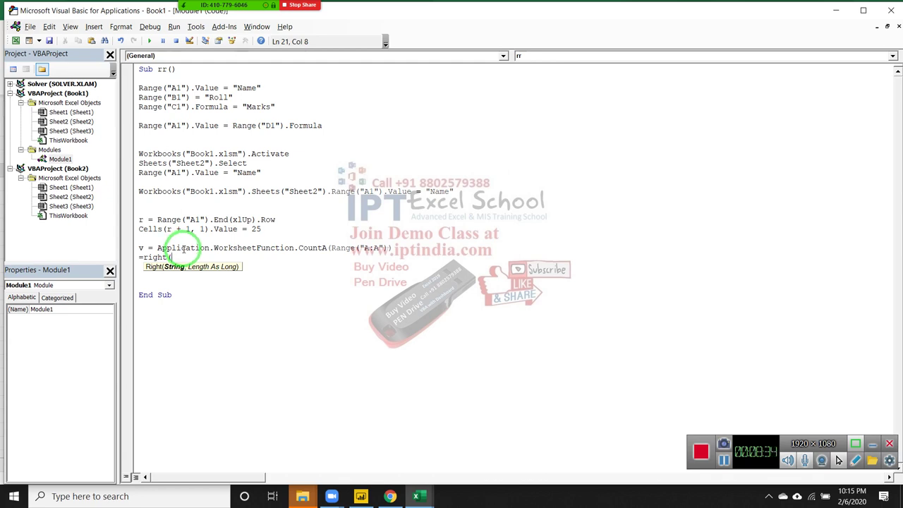
key("BackSpace")
key("BackSpace")
key("BackSpace")
type("cou")
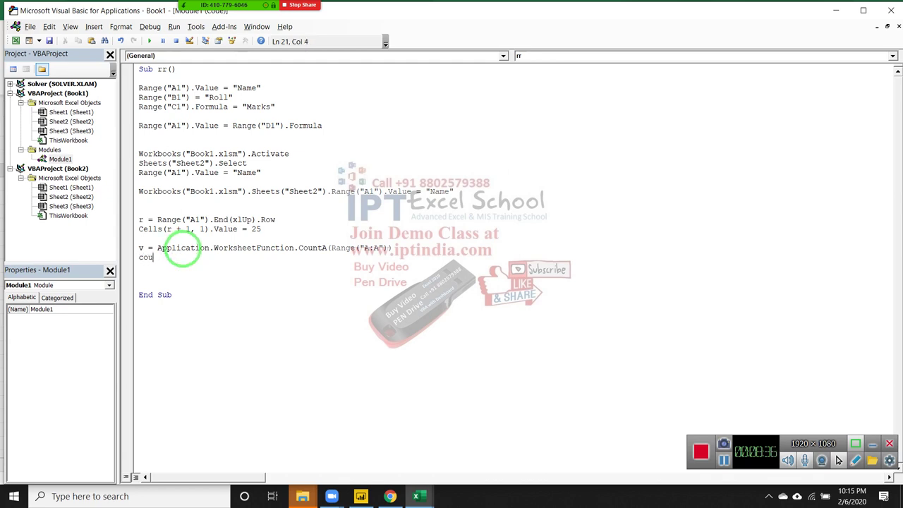
type("nt")
key("BackSpace")
key("BackSpace")
key("BackSpace")
key("BackSpace")
key("BackSpace")
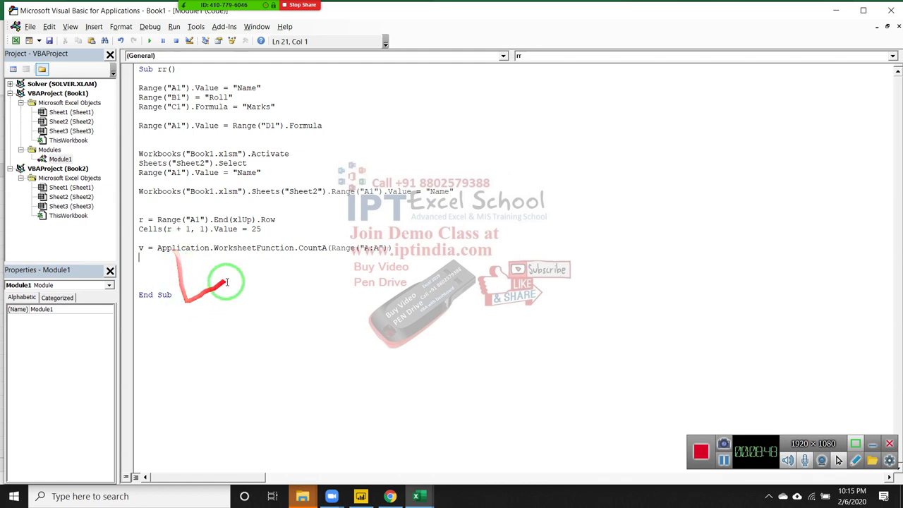
double_click(246, 249)
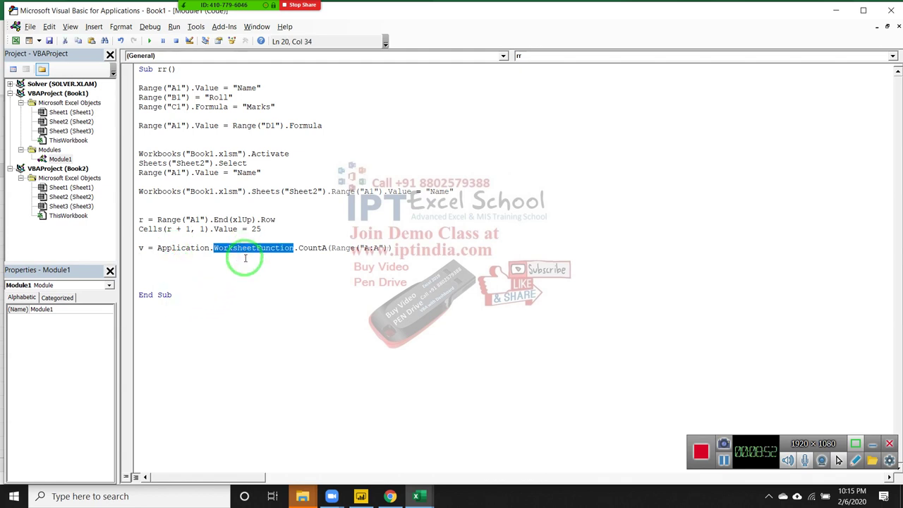
Check column A's entries on the worksheet, then return to the CountA line
left_click(151, 264)
left_click(209, 248)
key("alt+F11")
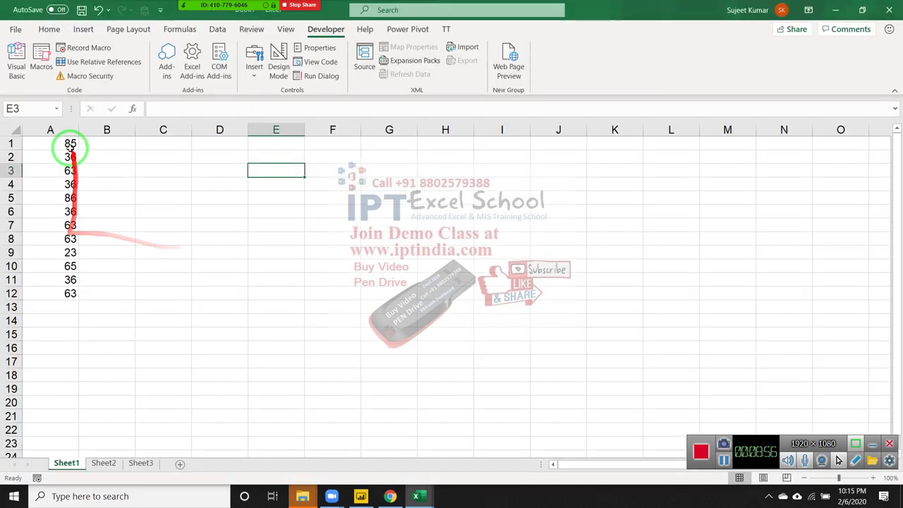
left_click(59, 124)
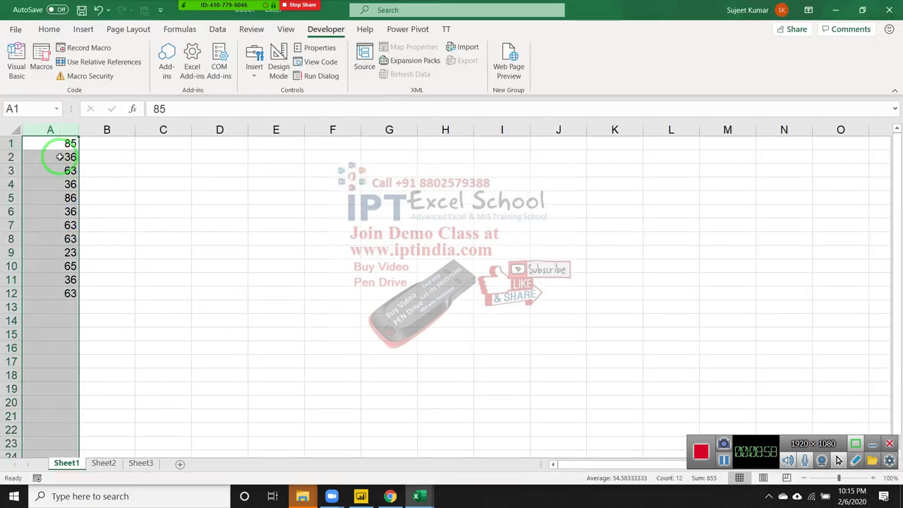
left_click(60, 156)
key("alt+F11")
Below CountA, add Cells(v + 1, 1).Value = "Name" and let it auto-format
left_click(163, 263)
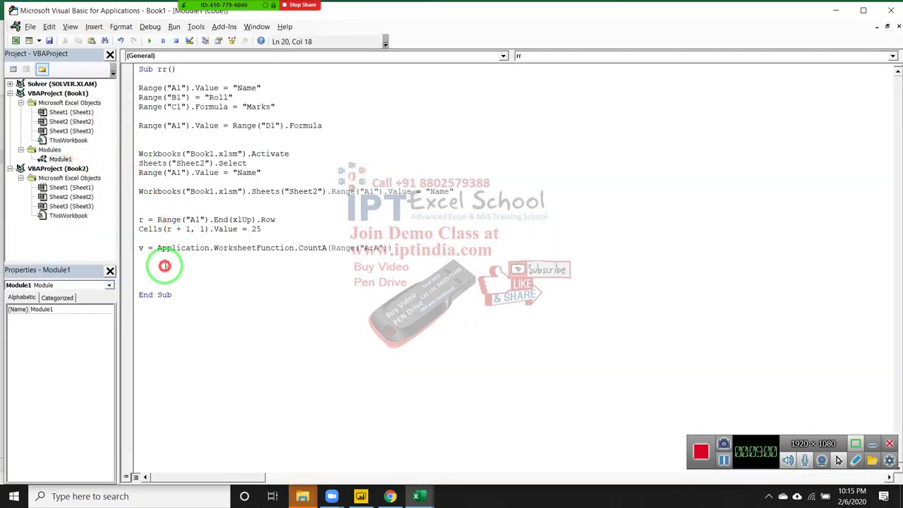
left_click(169, 258)
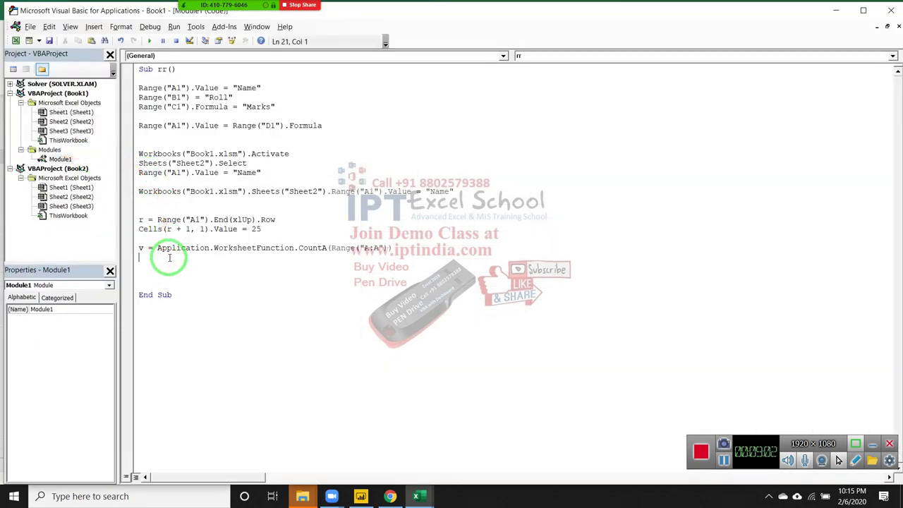
type("ce")
type("lls")
type("(r+")
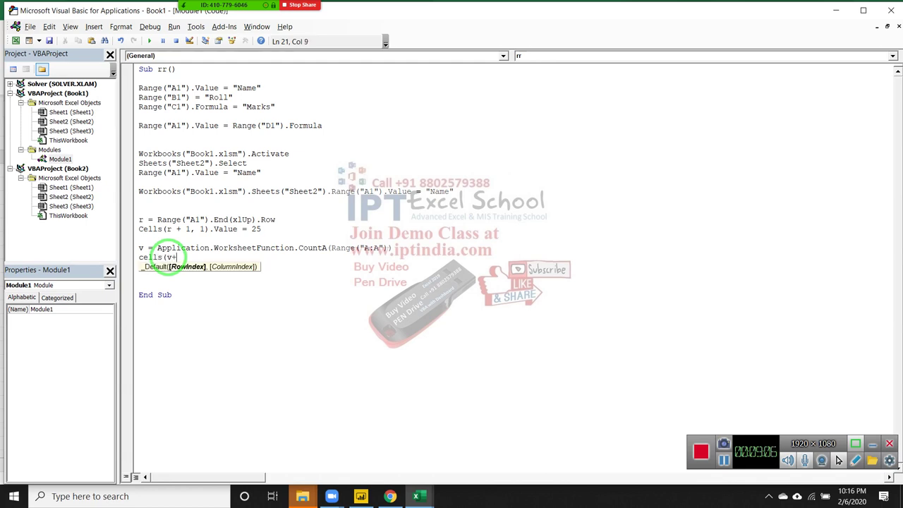
type("1,1")
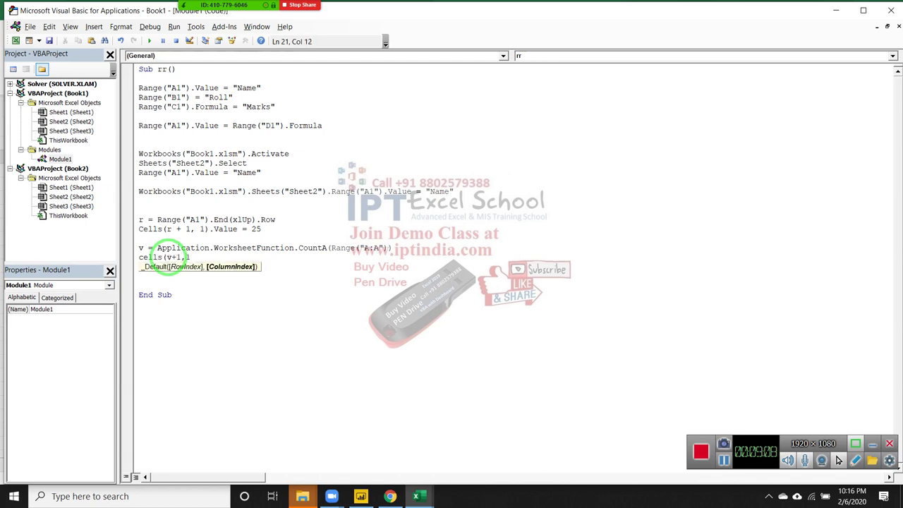
type(").valu")
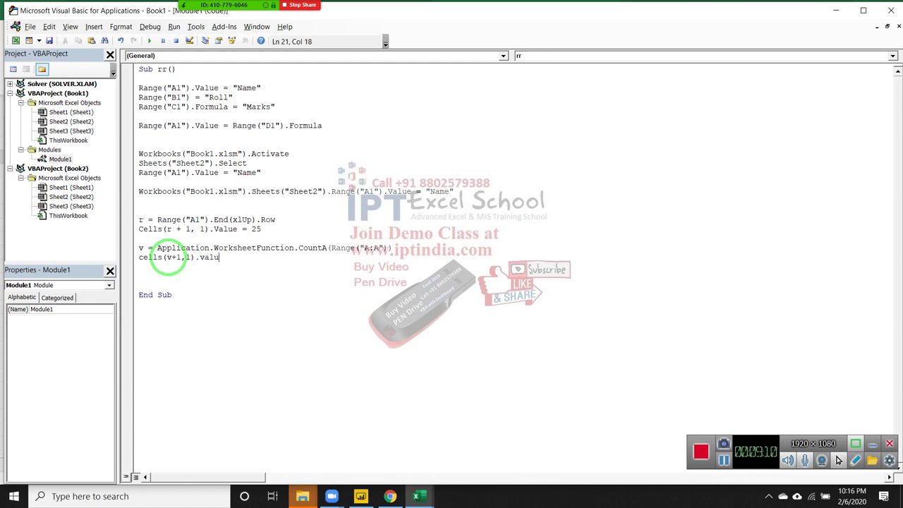
type("e ")
type("= ")
type("Ranhg")
key("BackSpace")
key("BackSpace")
key("BackSpace")
key("BackSpace")
key("BackSpace")
type("Name")
type("\"")
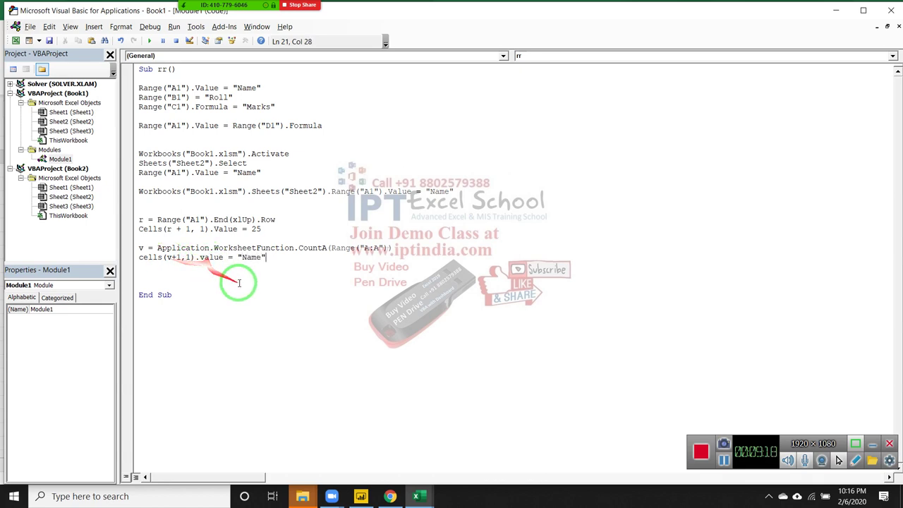
left_click(172, 86)
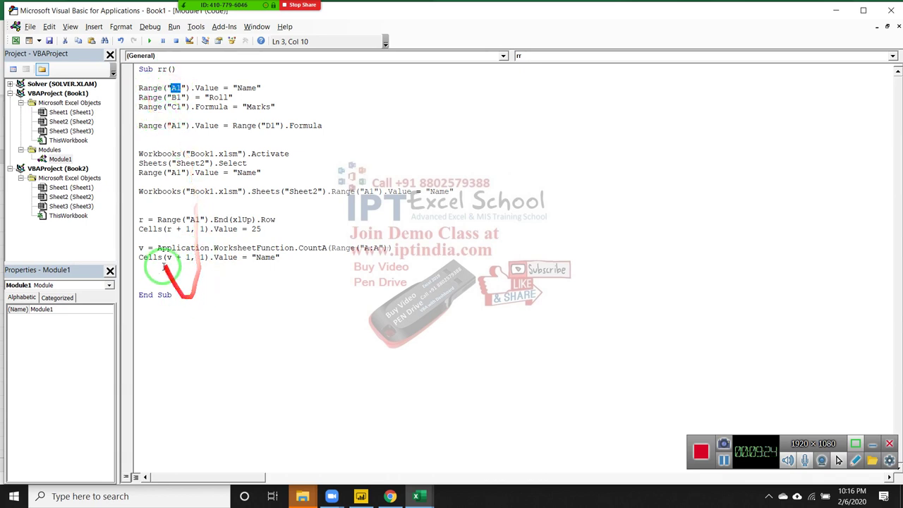
double_click(150, 229)
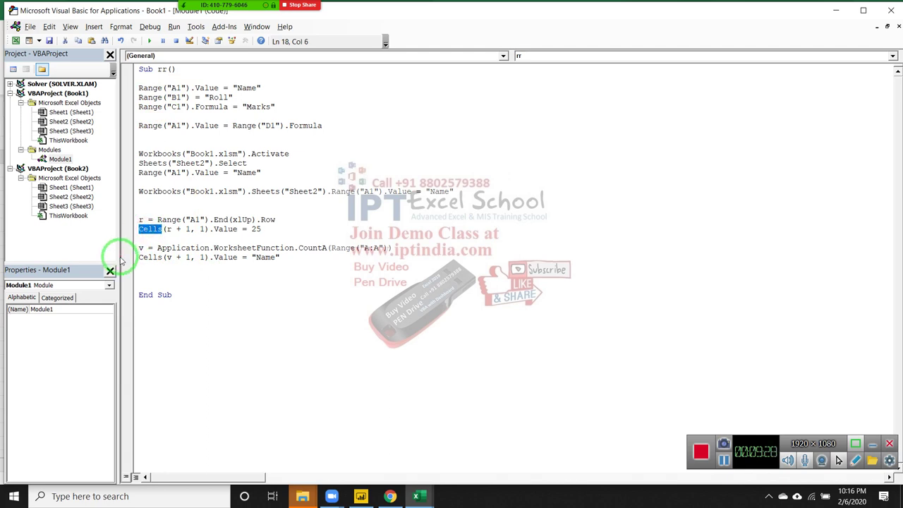
left_click_drag(163, 229, 201, 228)
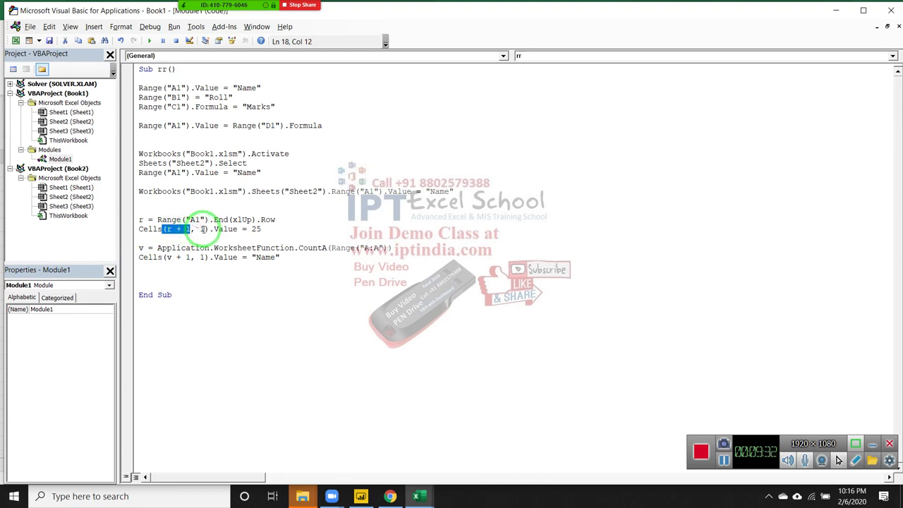
left_click(203, 229)
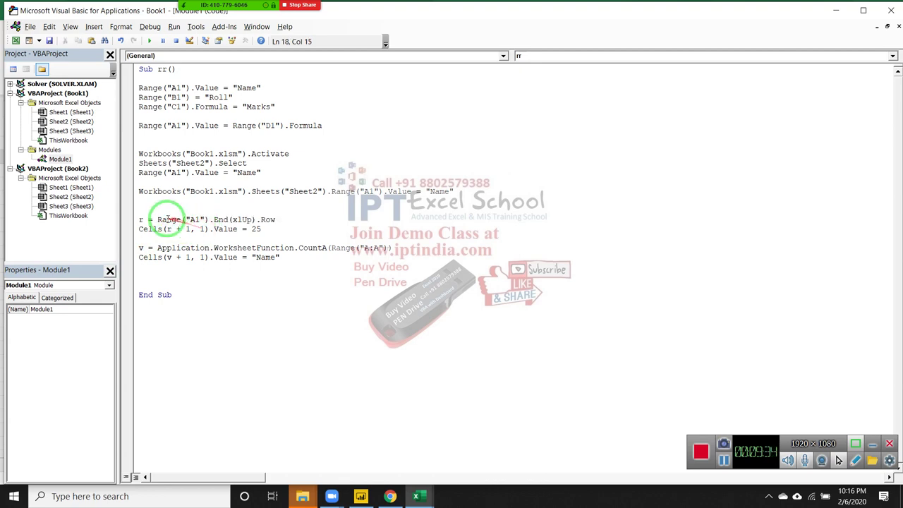
mouse_move(158, 220)
left_mouse_down()
mouse_move(244, 229)
mouse_move(276, 220)
left_mouse_up()
key("alt+F11")
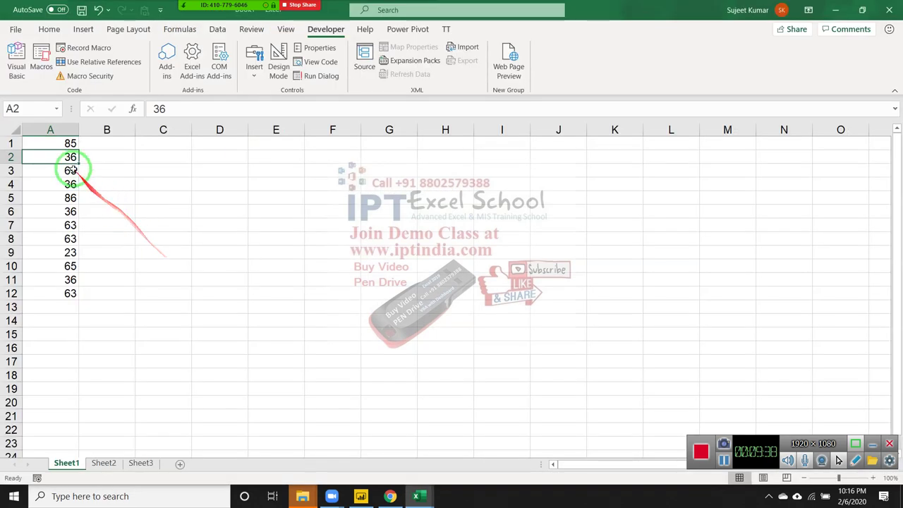
left_click(71, 144)
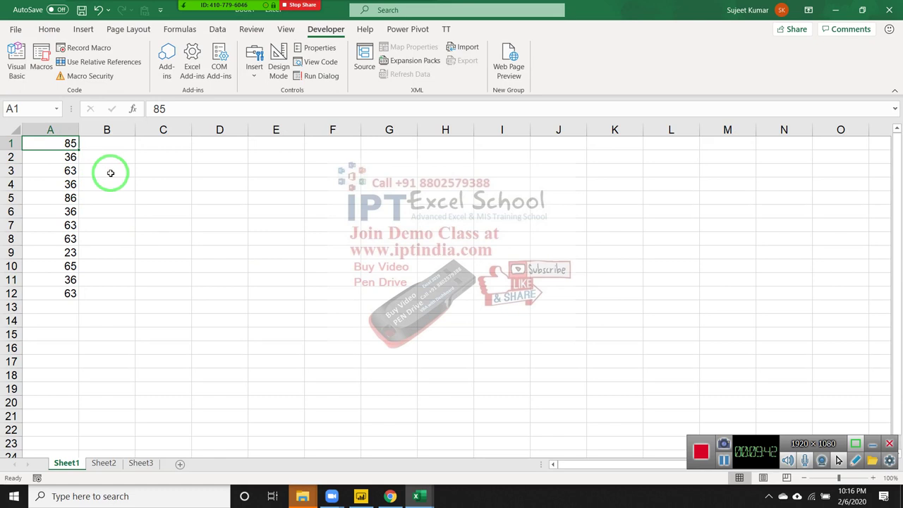
key("ctrl+Down")
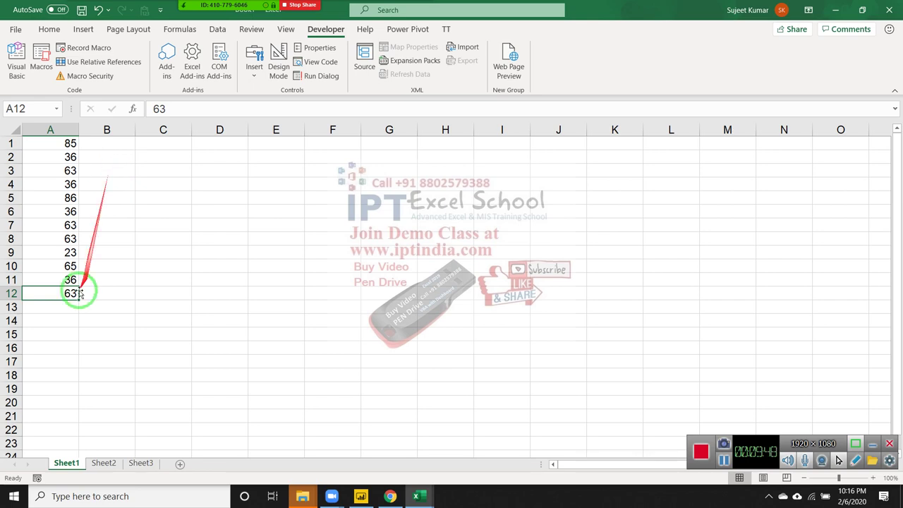
key("alt+F11")
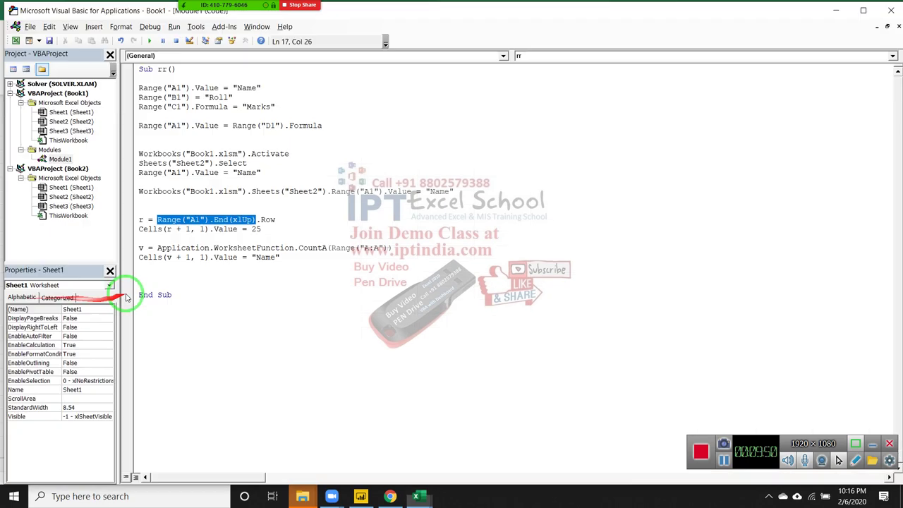
double_click(139, 219)
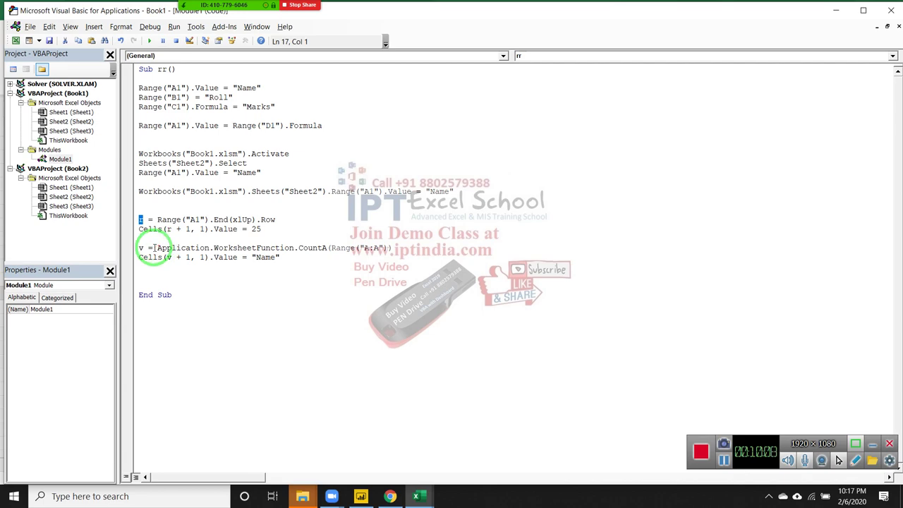
left_click_drag(154, 249, 395, 249)
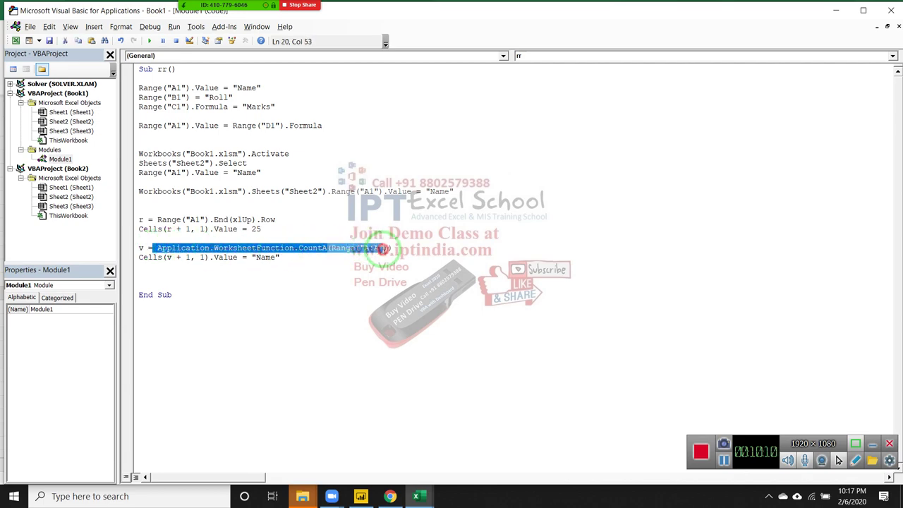
On the worksheet, check column A's count and the cells A12 and A13
key("alt+Tab")
left_click(50, 130)
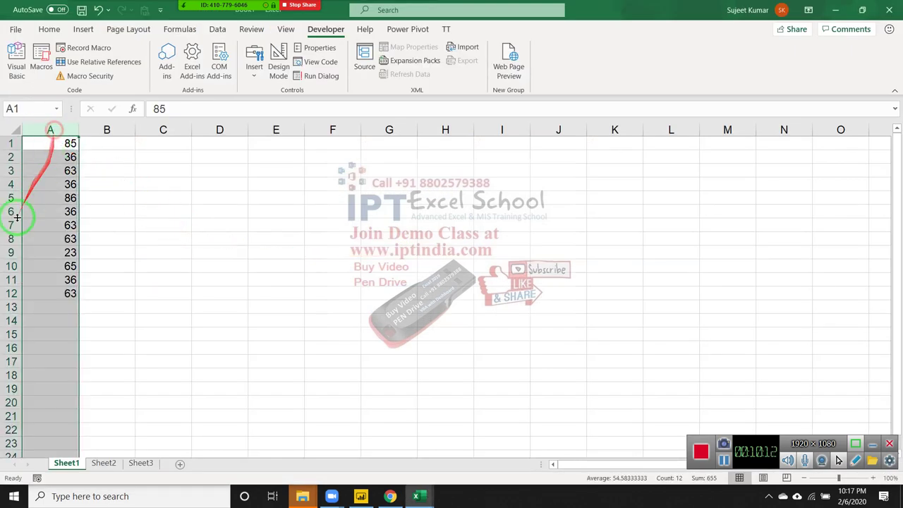
left_click(64, 293)
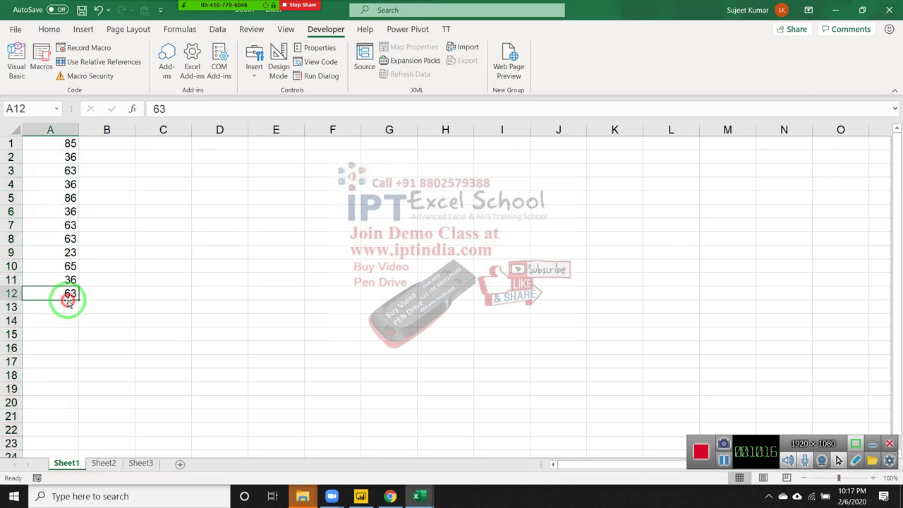
left_click(67, 303)
key("alt+Tab")
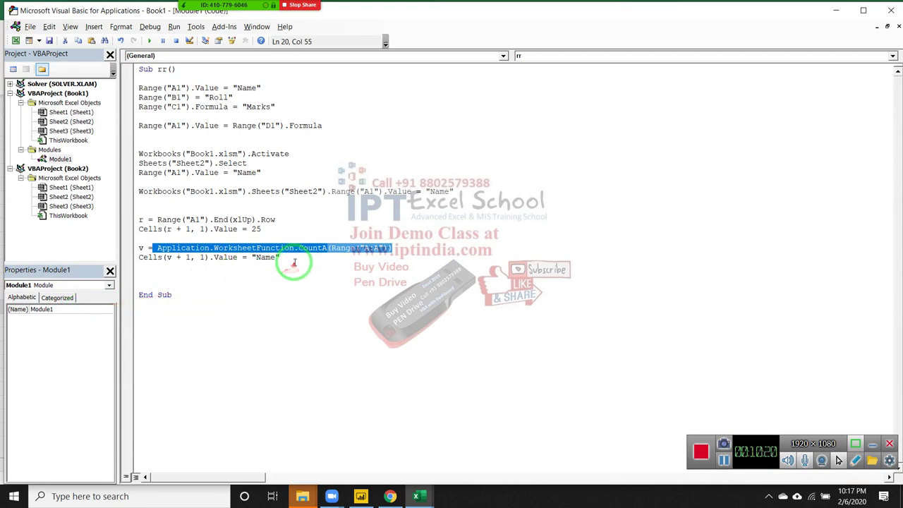
Replace "Name" with 65 in the Cells(v + 1, 1) line
double_click(267, 257)
left_click_drag(259, 255, 252, 256)
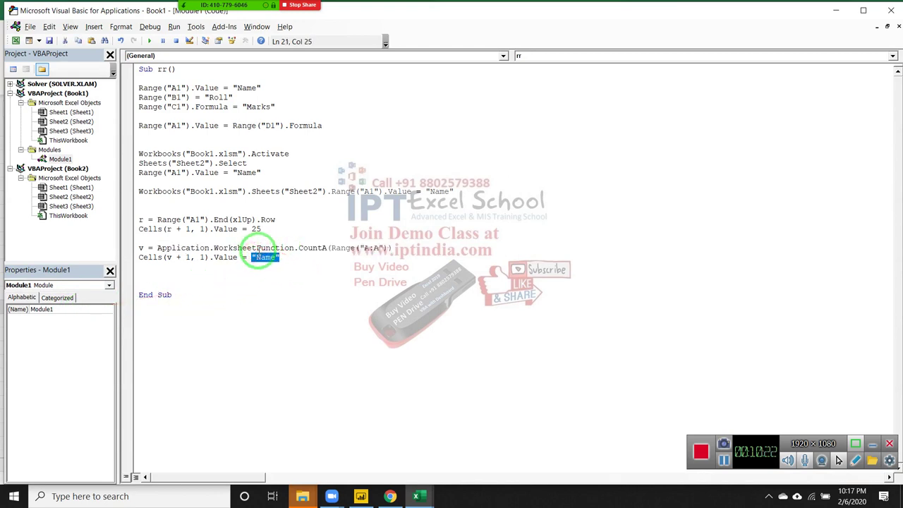
type("65")
left_click(282, 268)
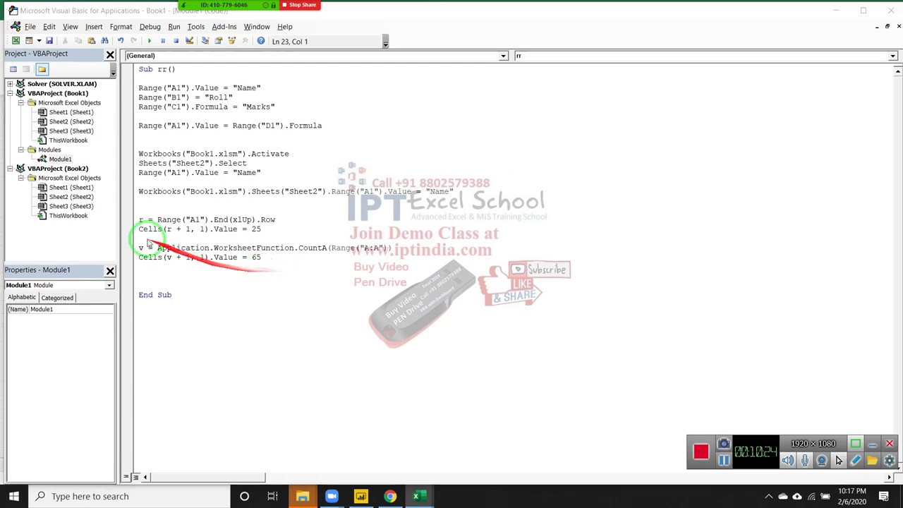
key("alt+F11")
Delete the 36 in A4, confirm column A counts 11, then jump down from A1
left_click(62, 186)
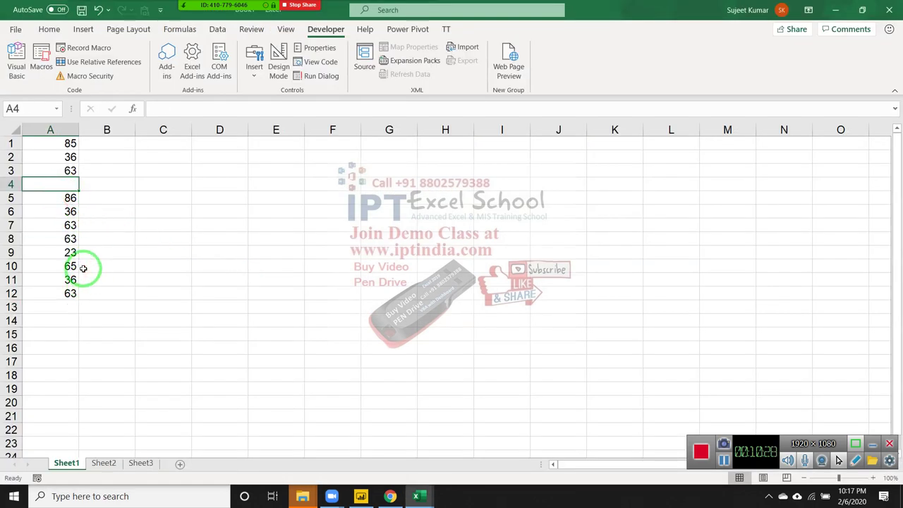
left_click(65, 131)
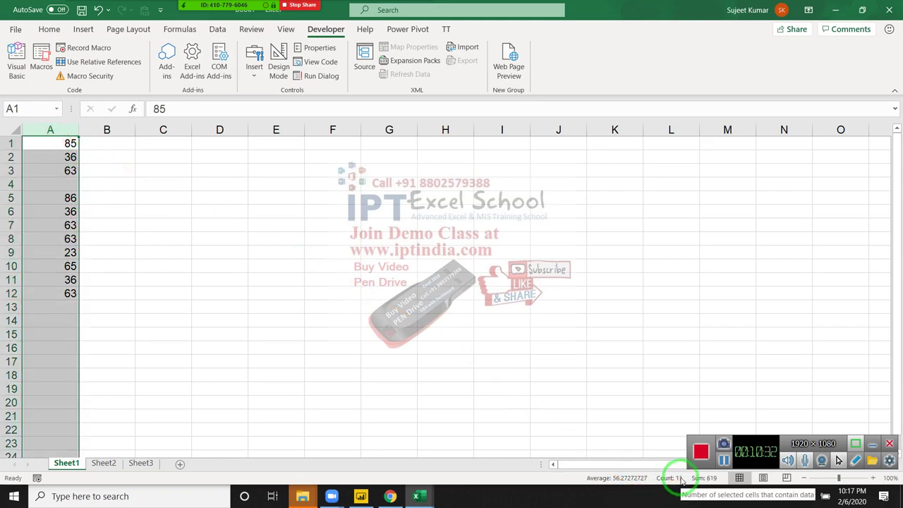
left_click(131, 305)
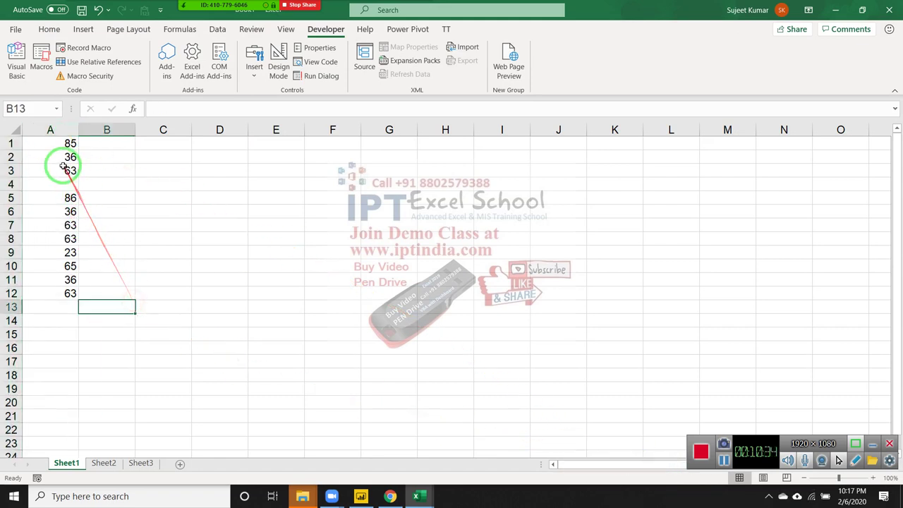
left_click(57, 145)
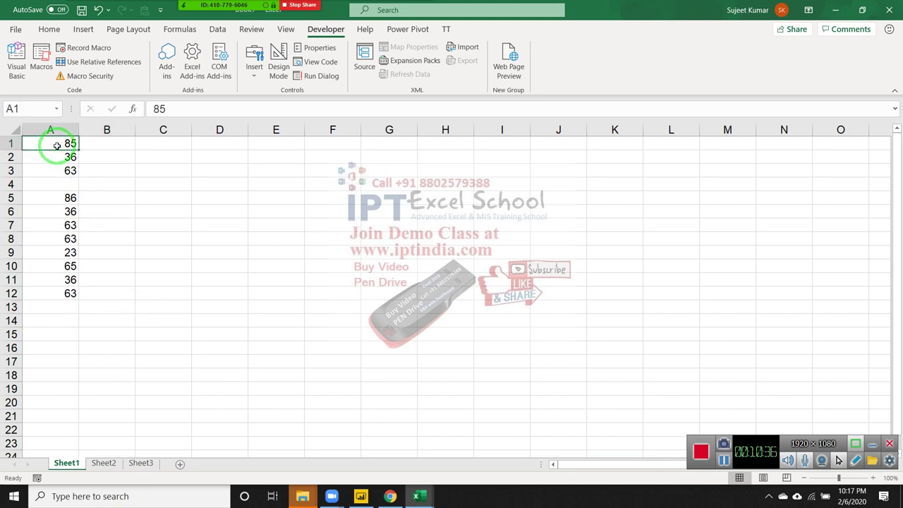
key("Down")
key("Down")
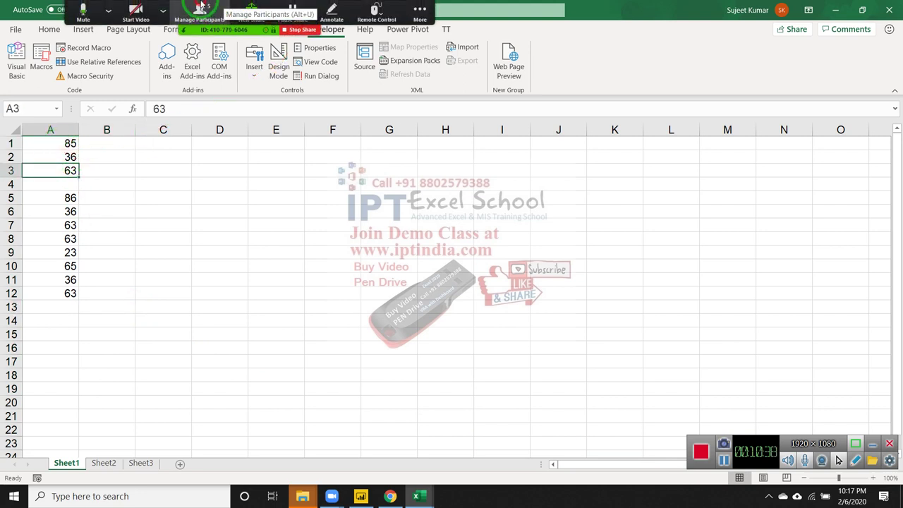
Mute two participants in Zoom's Participants list, then close the panel
left_click(201, 6)
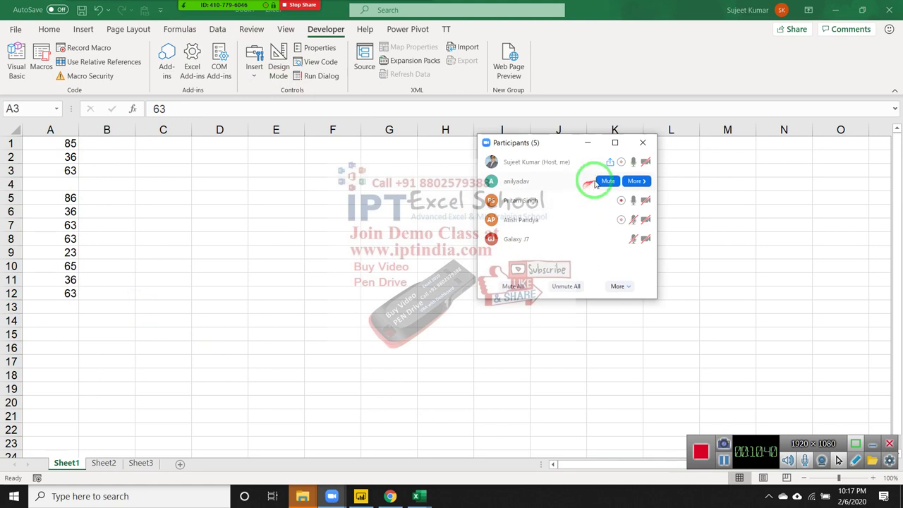
left_click(601, 181)
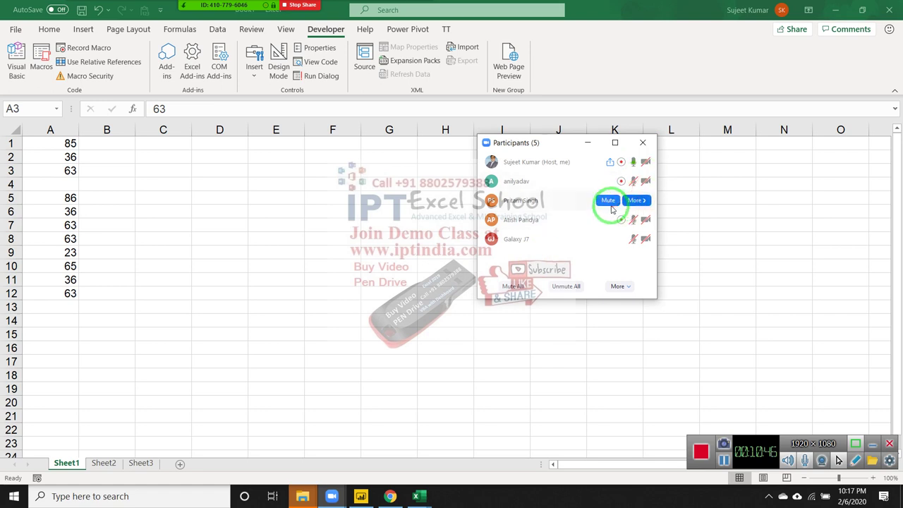
left_click(610, 204)
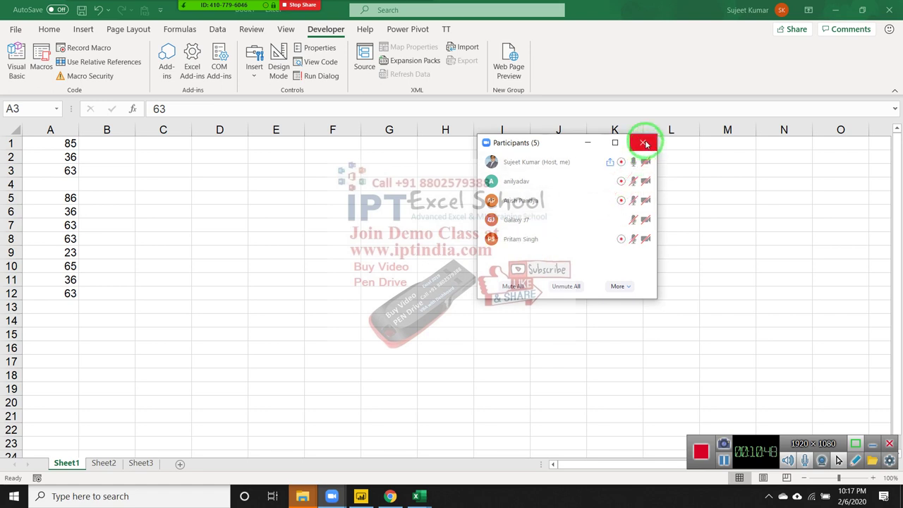
left_click(644, 143)
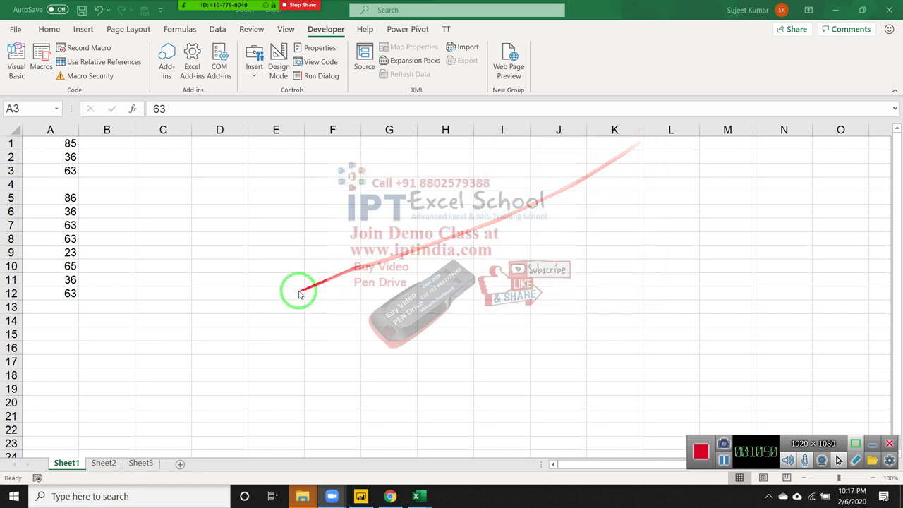
In macro rr, extend the new line to Range("A65000").End(xlUp)
key("alt+Tab")
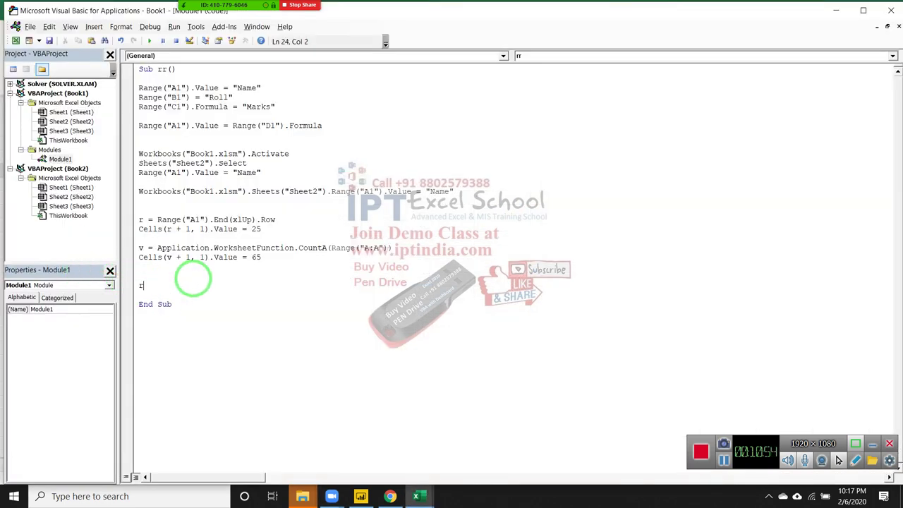
type("ange(\"A65000")
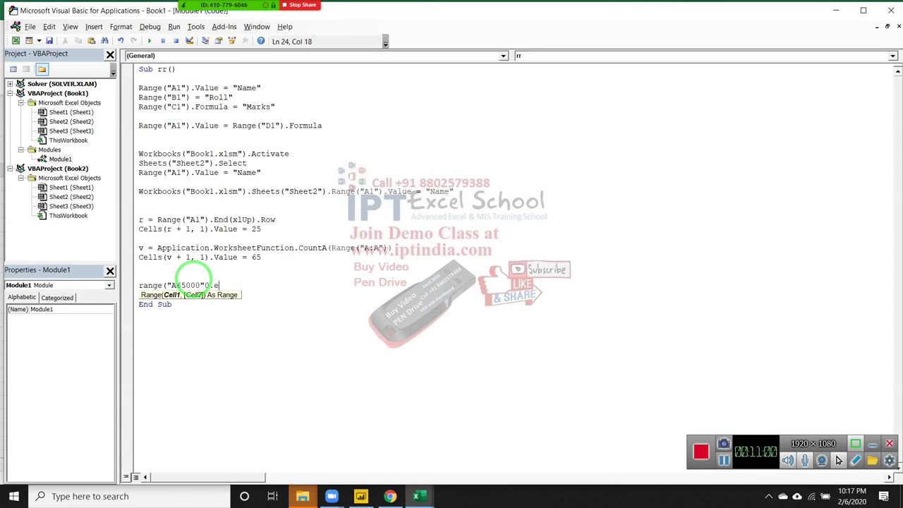
key("Escape")
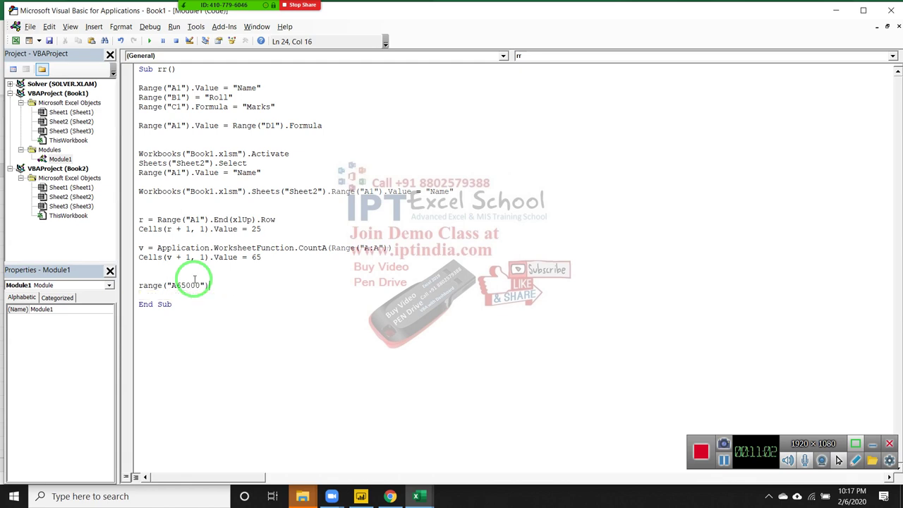
type(".En")
key("Tab")
type("(")
key("Down")
key("Down")
key("Down")
key("Tab")
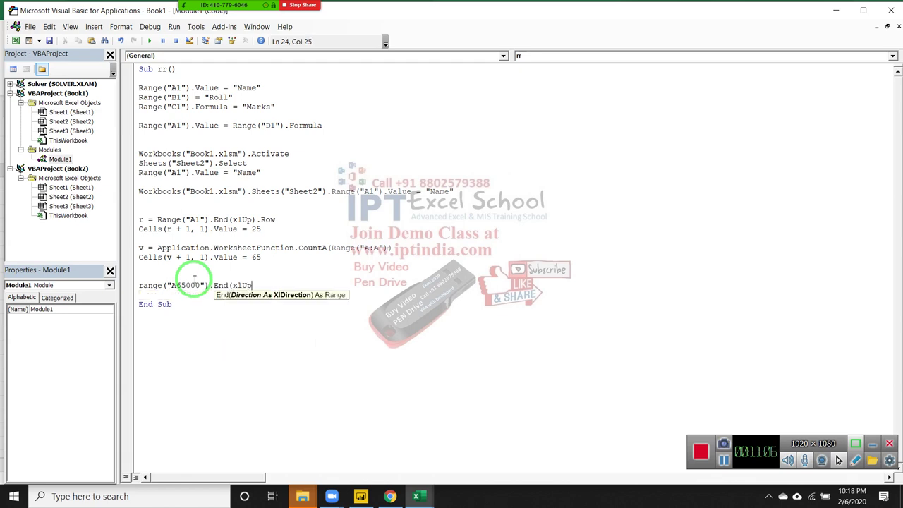
Finish the line with .Offset(1, 0).Value = 25 and start a new line
type(").")
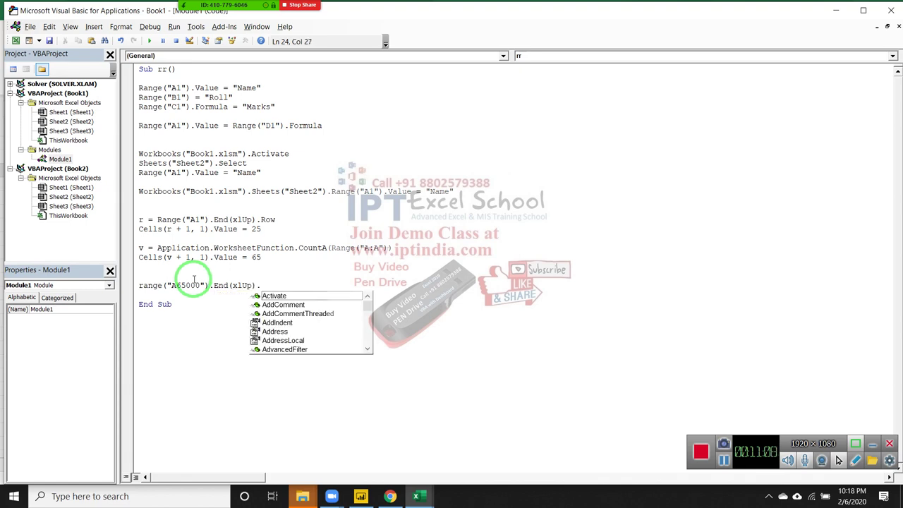
type("of")
key("Tab")
type("(1")
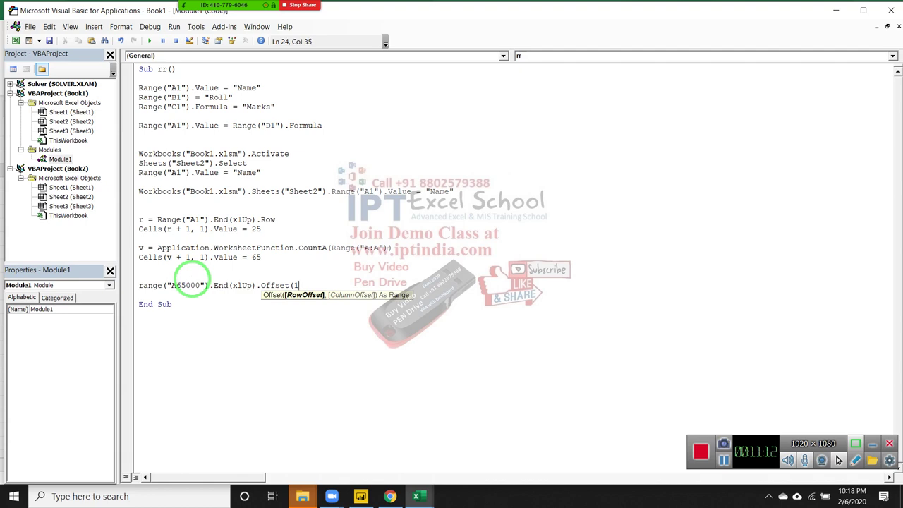
type(",0).")
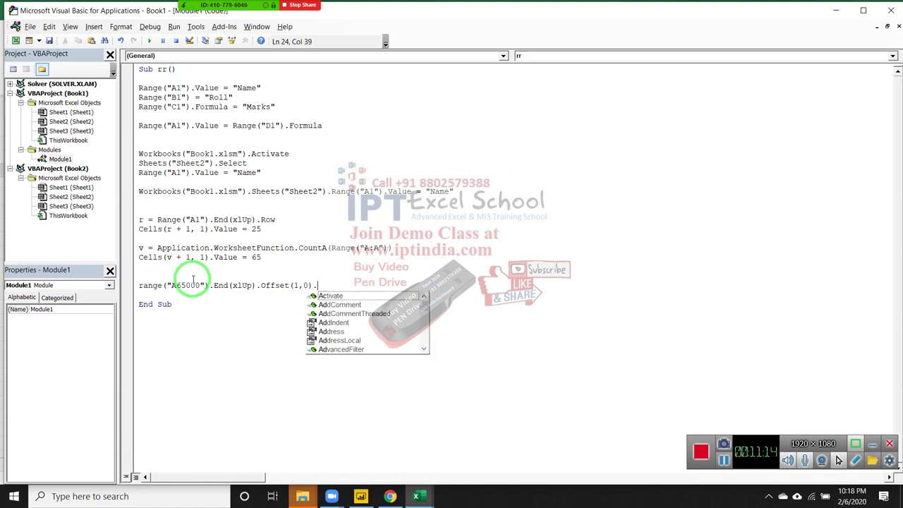
type("va")
key("Down")
key("Tab")
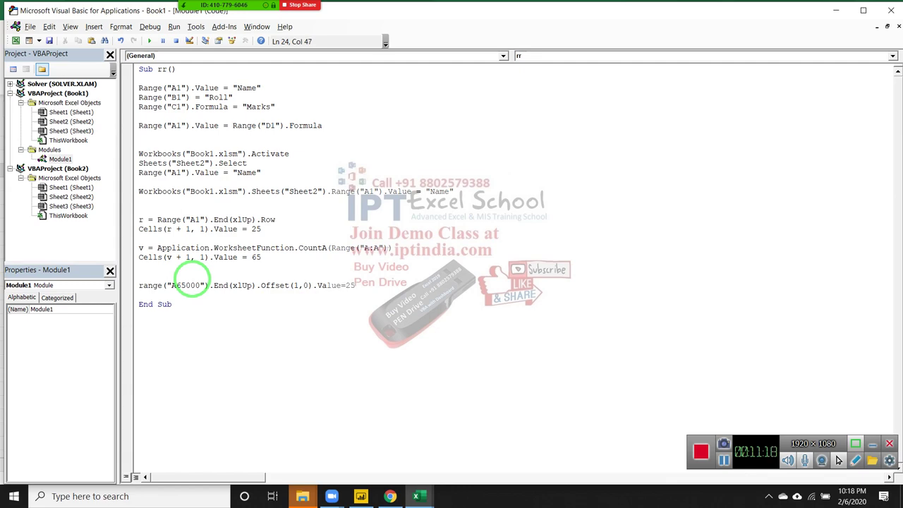
key("Return")
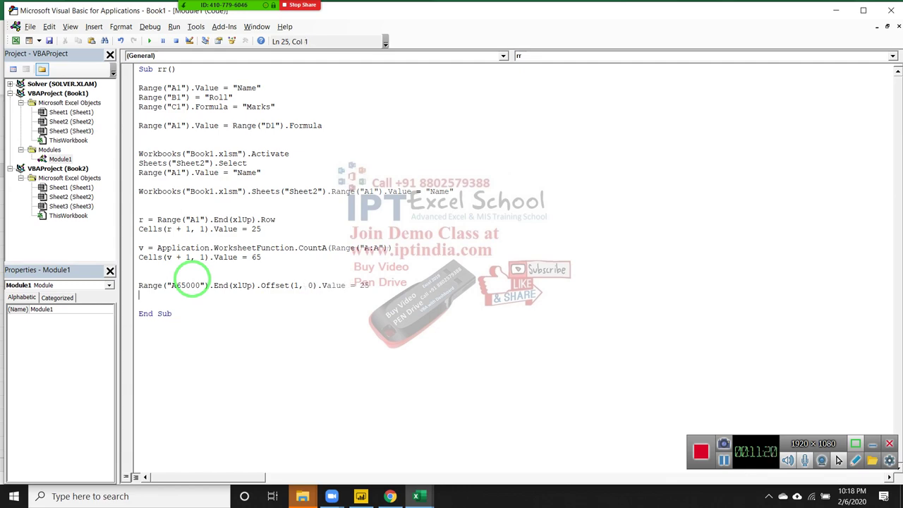
key("alt+Tab")
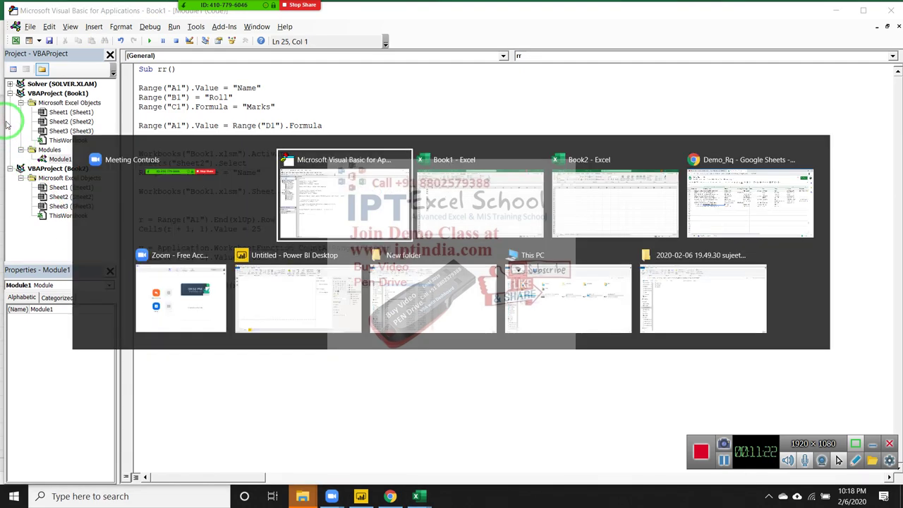
key("Tab")
type("a65000")
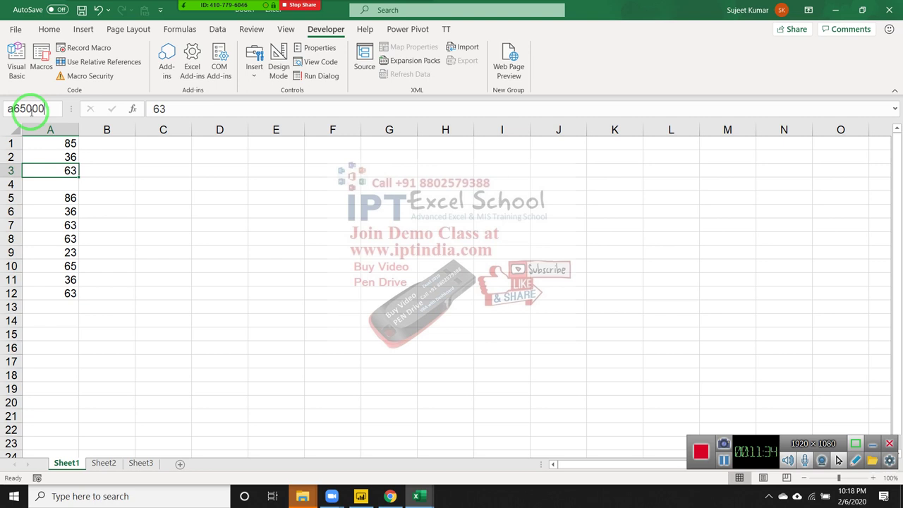
key("Return")
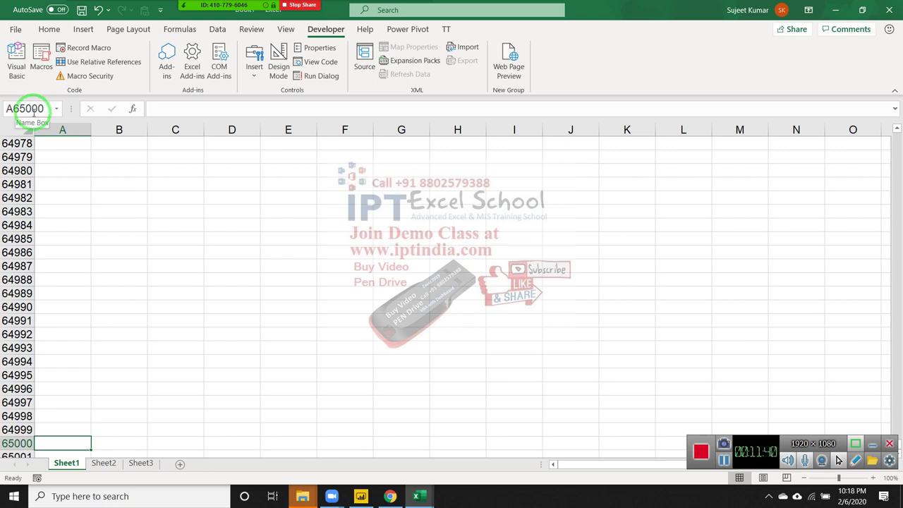
key("ctrl+Up")
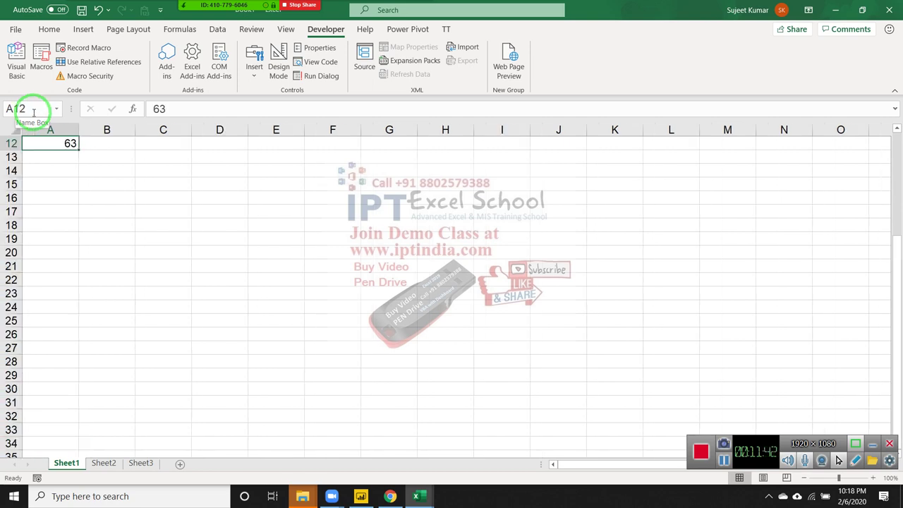
scroll(162, 191, "up", 4)
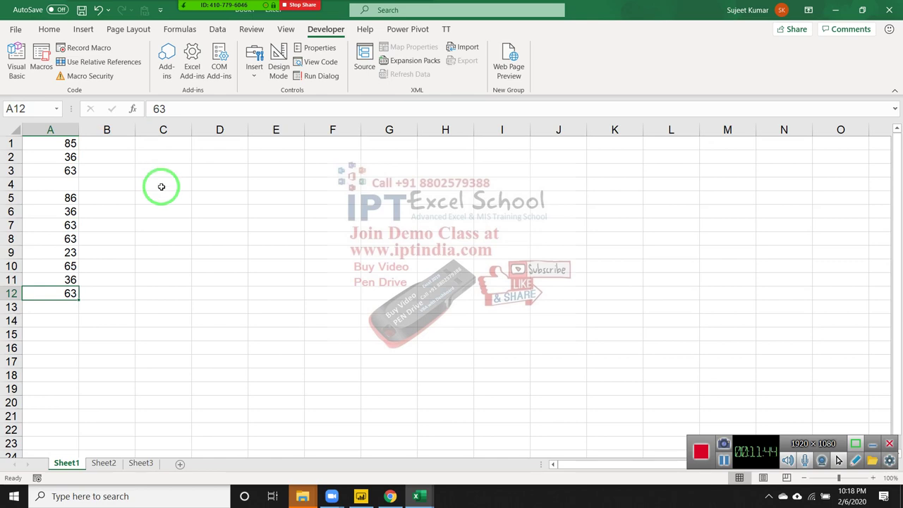
key("alt+Tab")
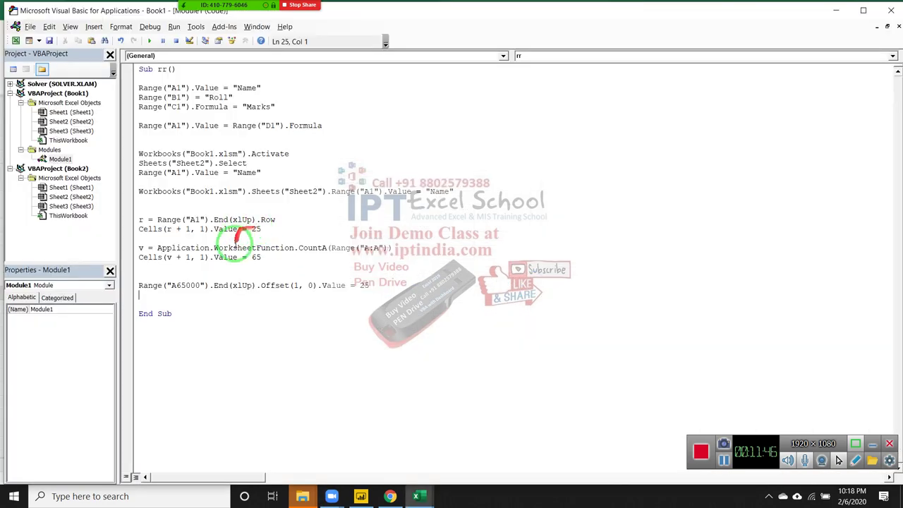
Review the Offset line and confirm on the sheet that A13 is the first empty cell
left_click(260, 285)
key("shift+End")
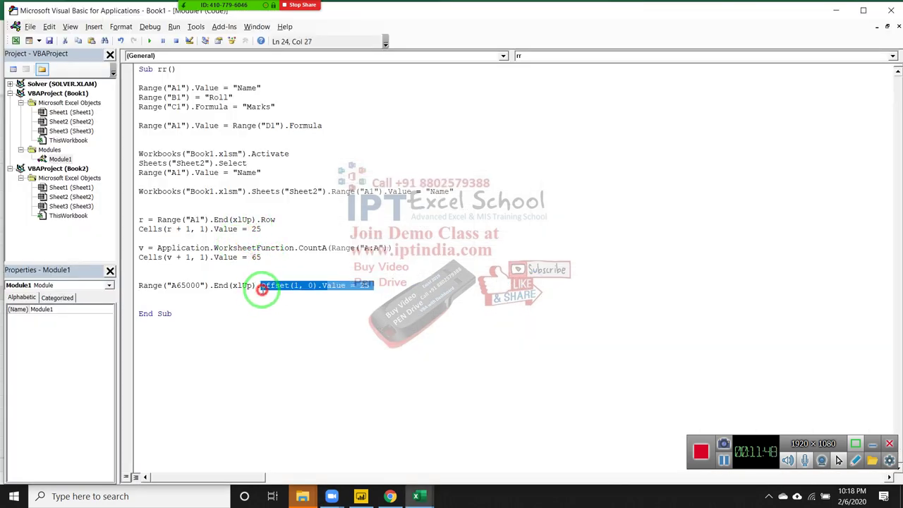
left_click(172, 285)
key("alt+Tab")
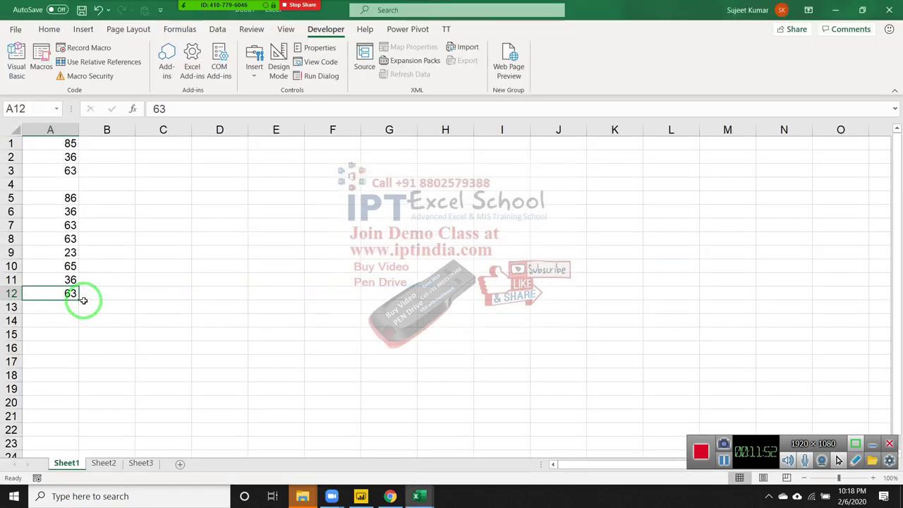
key("Down")
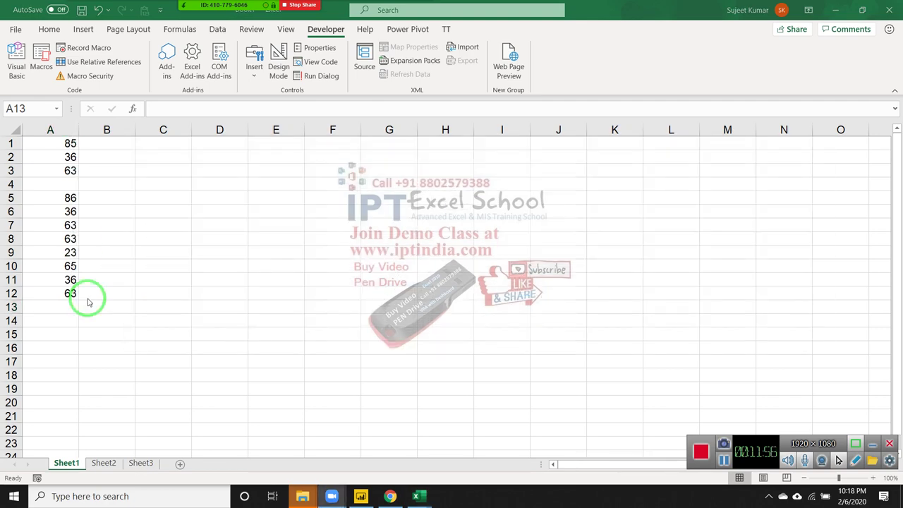
key("alt+Tab")
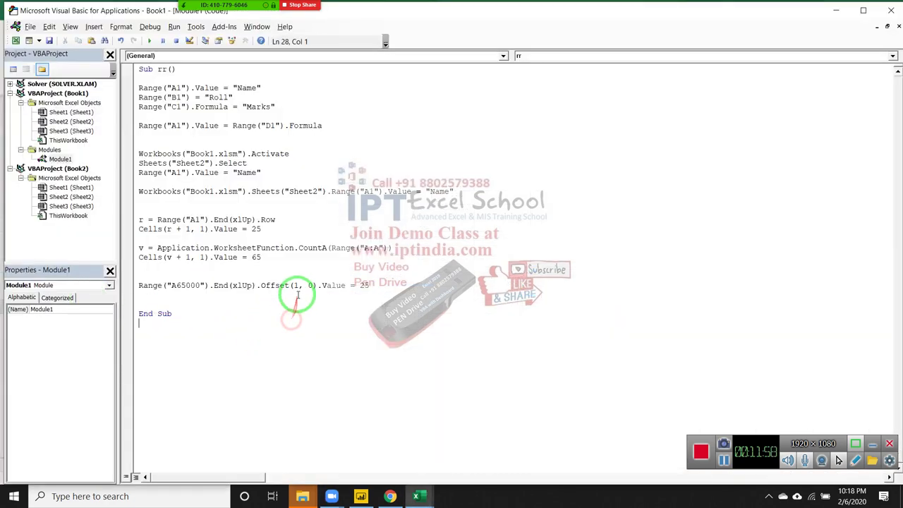
Change the line to Offset(1, 1), then select cell B13 on the worksheet
double_click(310, 285)
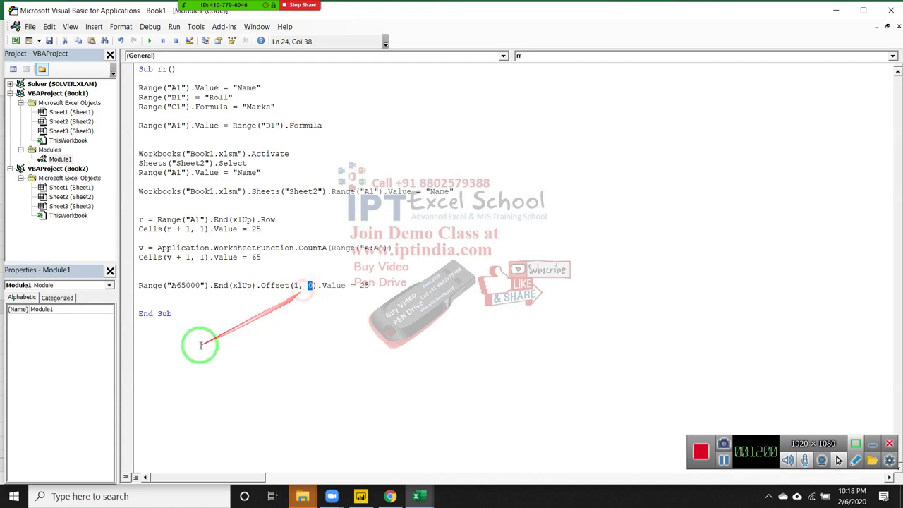
double_click(295, 285)
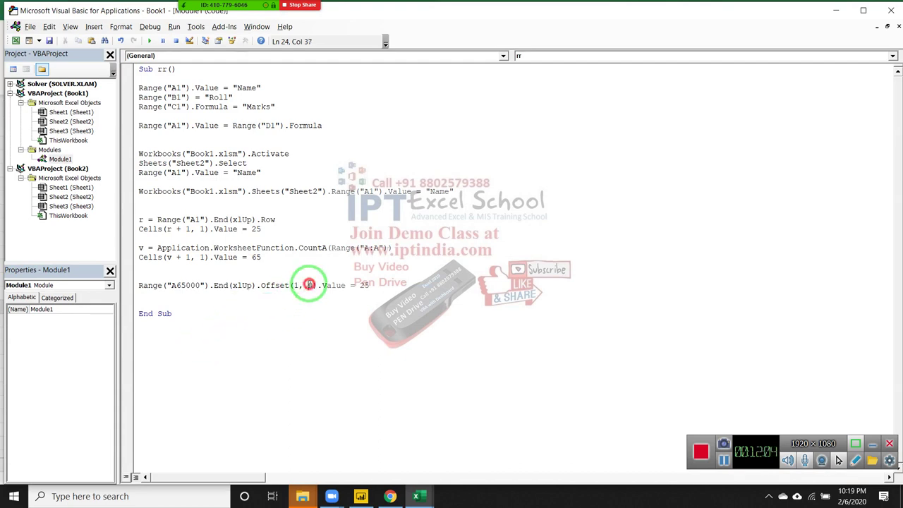
double_click(310, 285)
type("1")
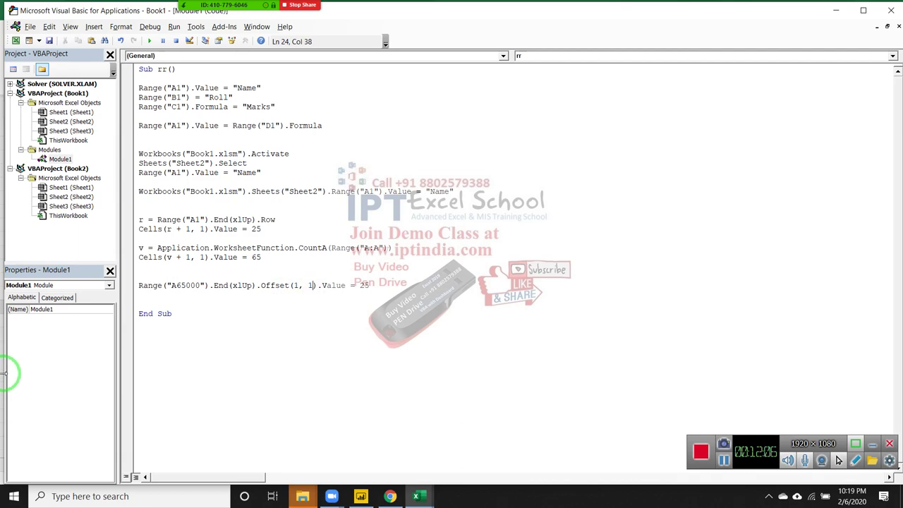
left_click(168, 315)
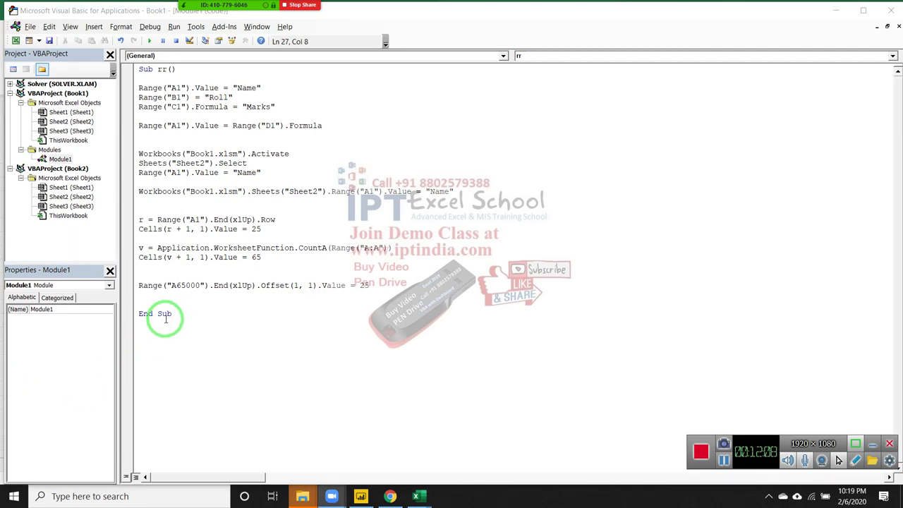
key("alt+Tab")
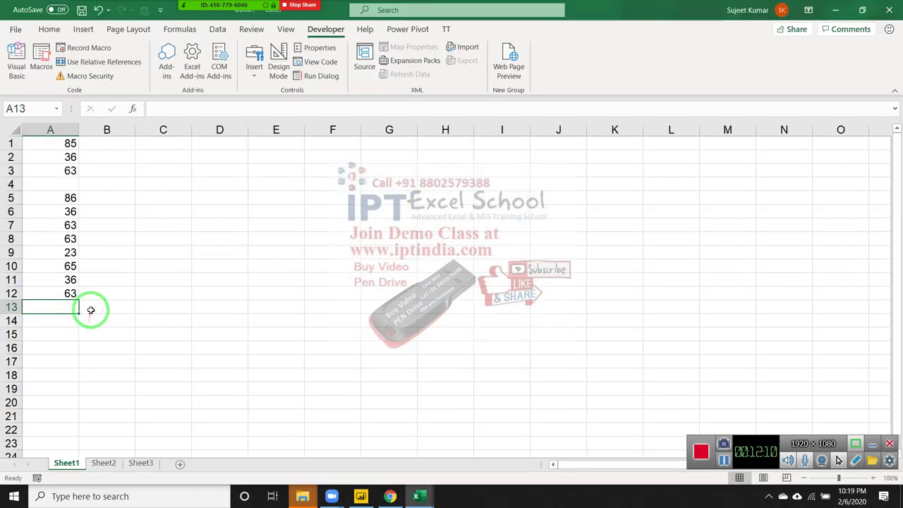
left_click(88, 310)
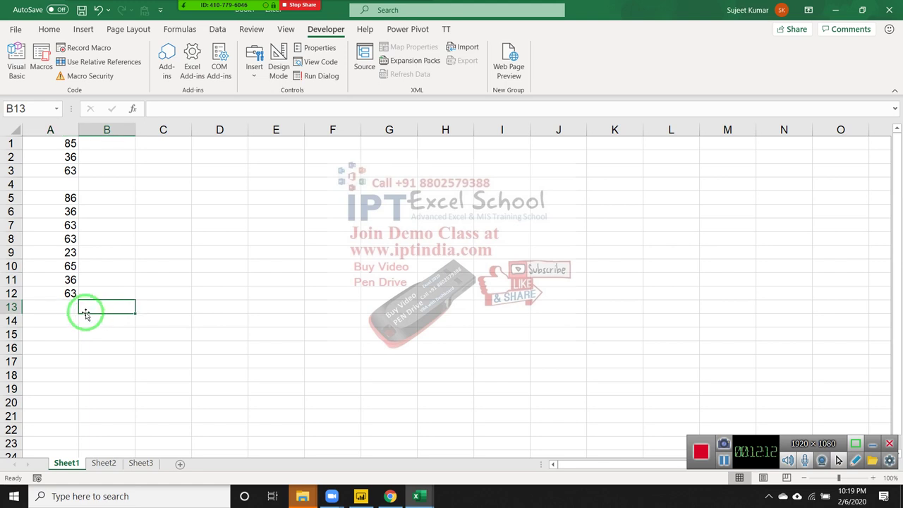
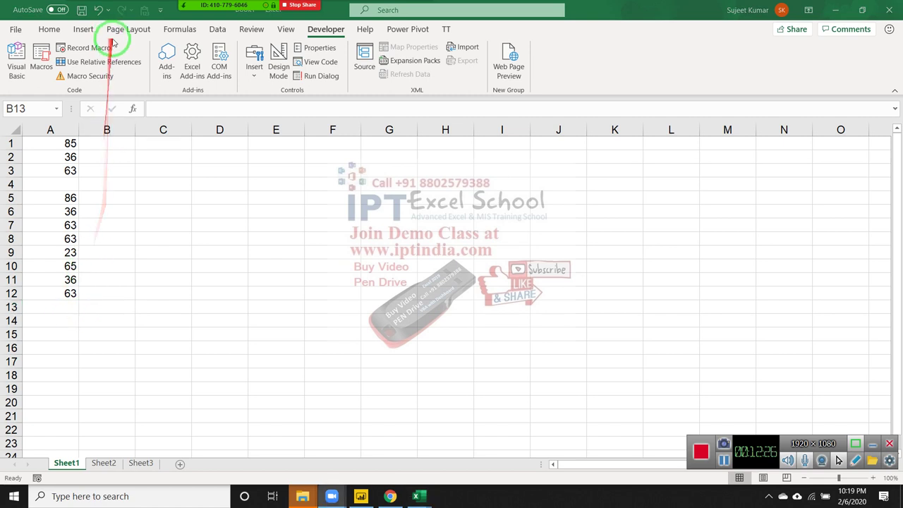
Minimize the workbook and restore the VBA editor to a floating window
left_click(158, 5)
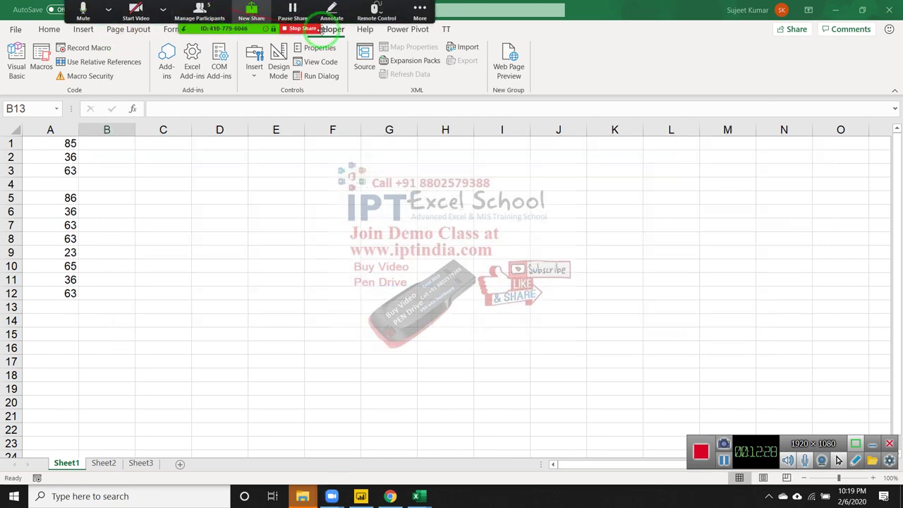
left_click(836, 10)
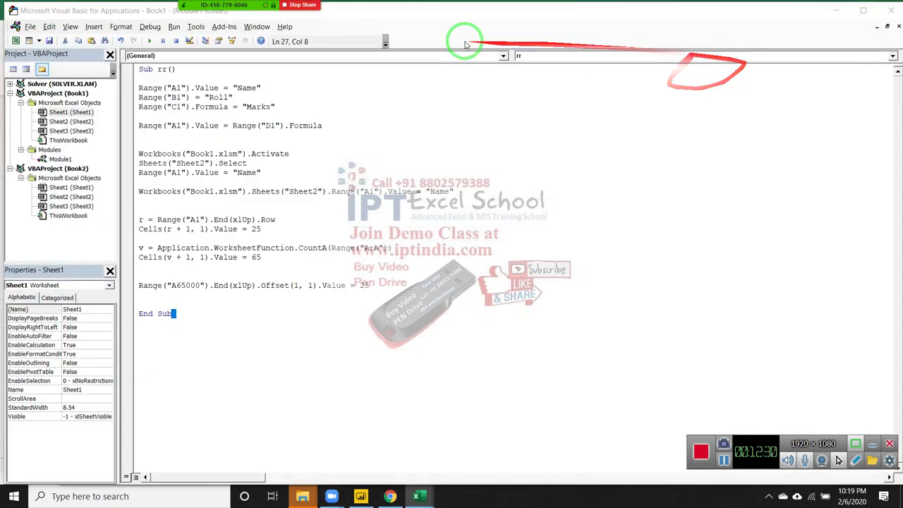
left_click(863, 10)
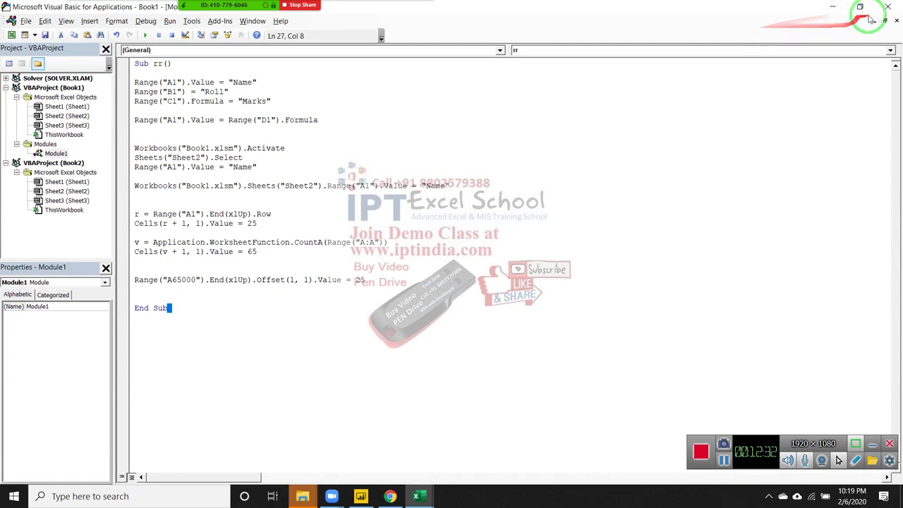
left_click(863, 7)
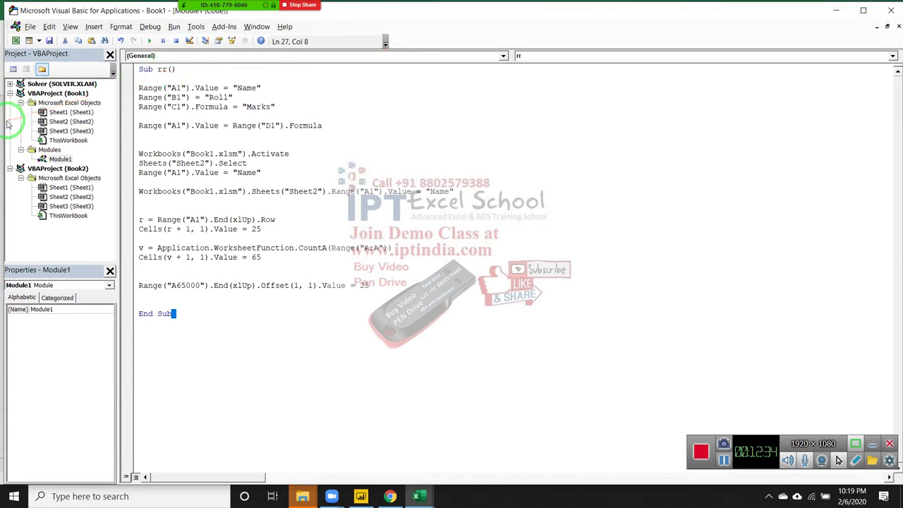
Resize both windows so the workbook sits left and the VBA editor fills the right
mouse_move(3, 120)
left_mouse_down()
mouse_move(521, 141)
mouse_move(471, 139)
left_mouse_up()
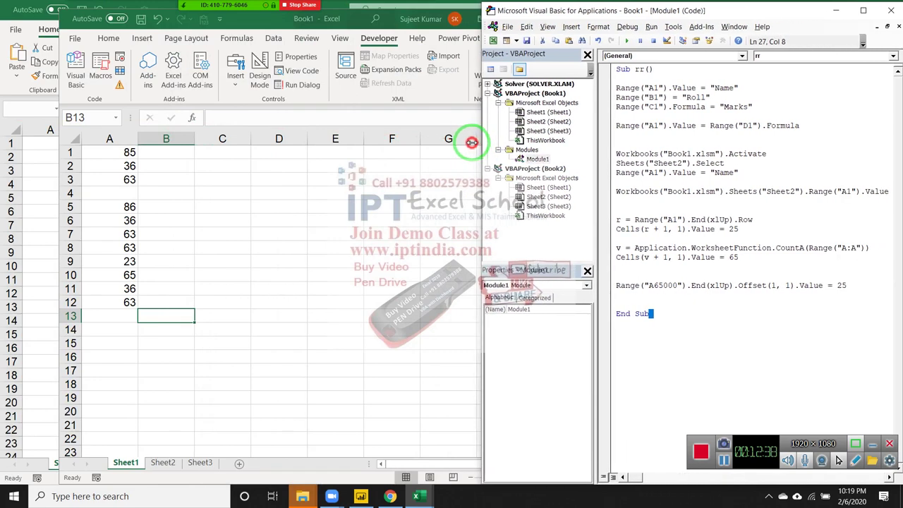
left_click_drag(238, 28, 178, 29)
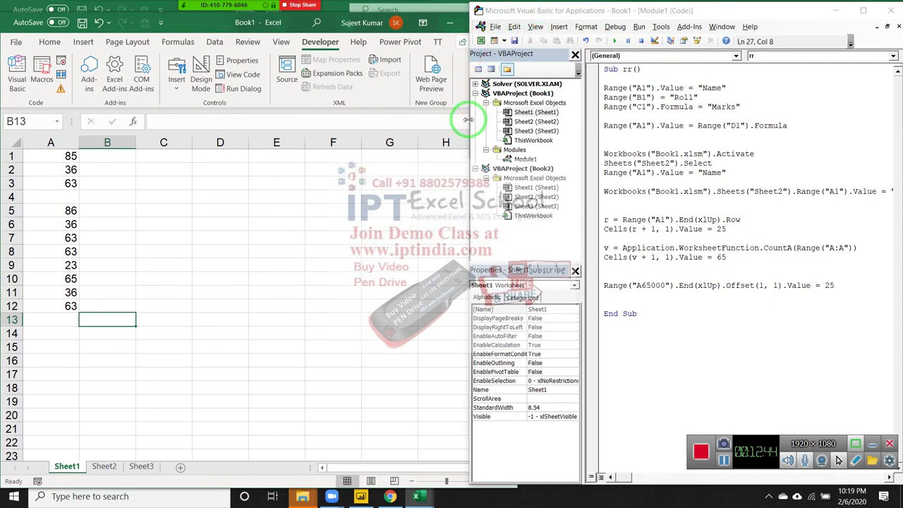
left_click_drag(468, 120, 544, 124)
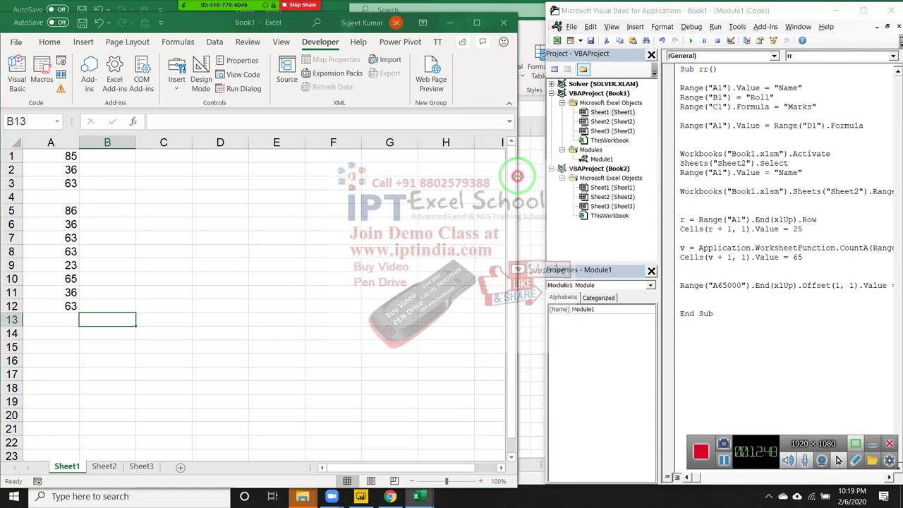
left_click_drag(517, 169, 408, 169)
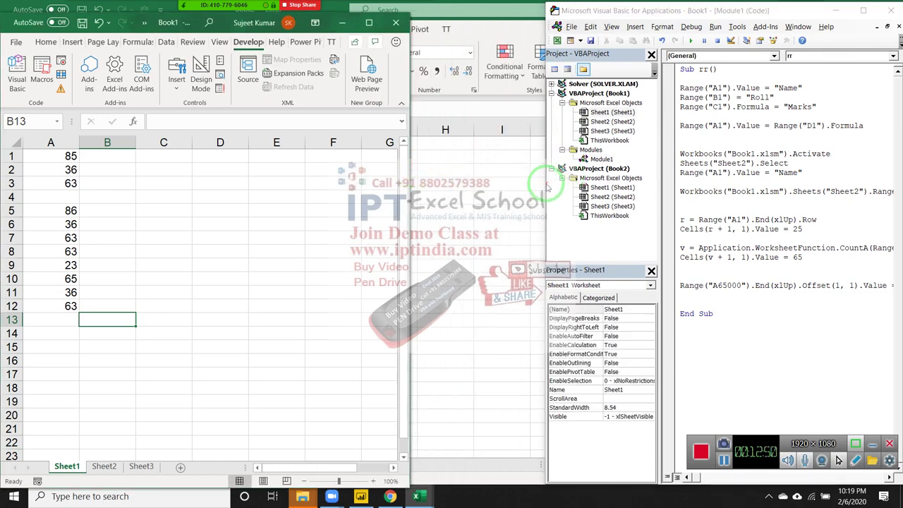
left_click_drag(545, 185, 413, 188)
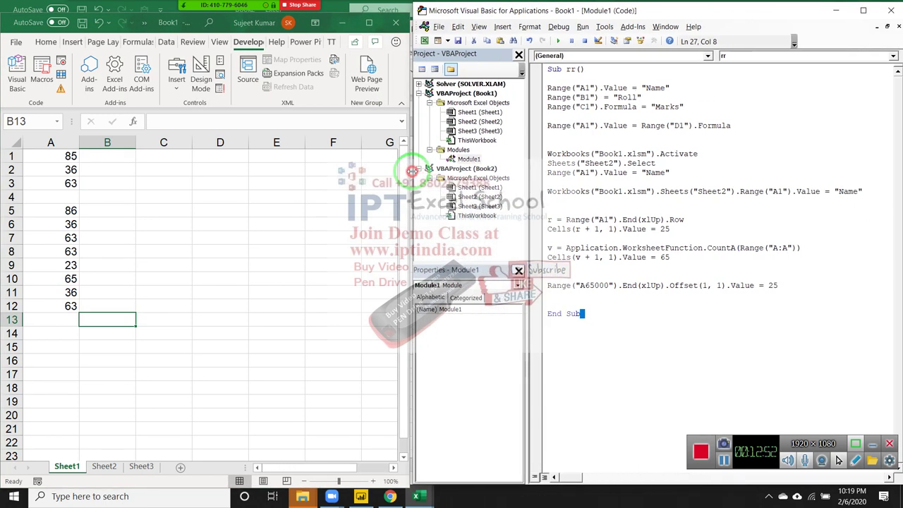
left_click(621, 332)
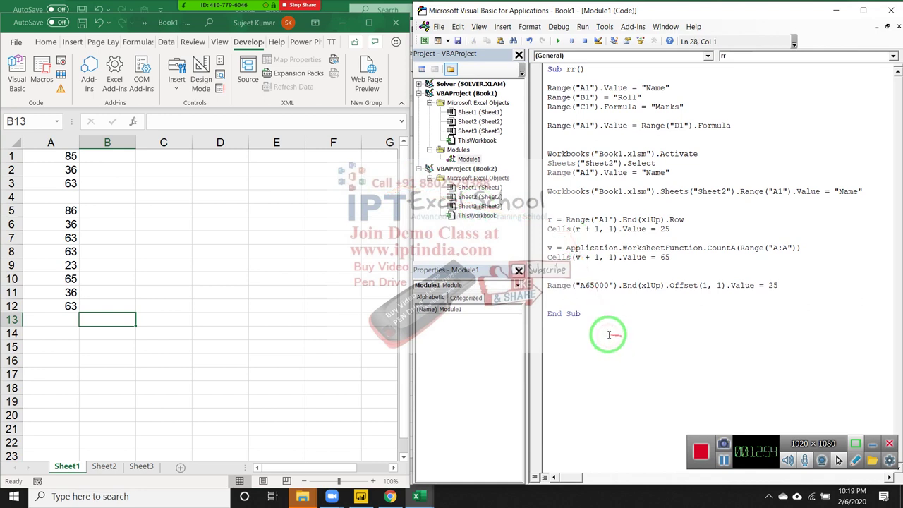
Mute a participant from Zoom's Participants list, then close that list
left_click(143, 3)
left_click(200, 9)
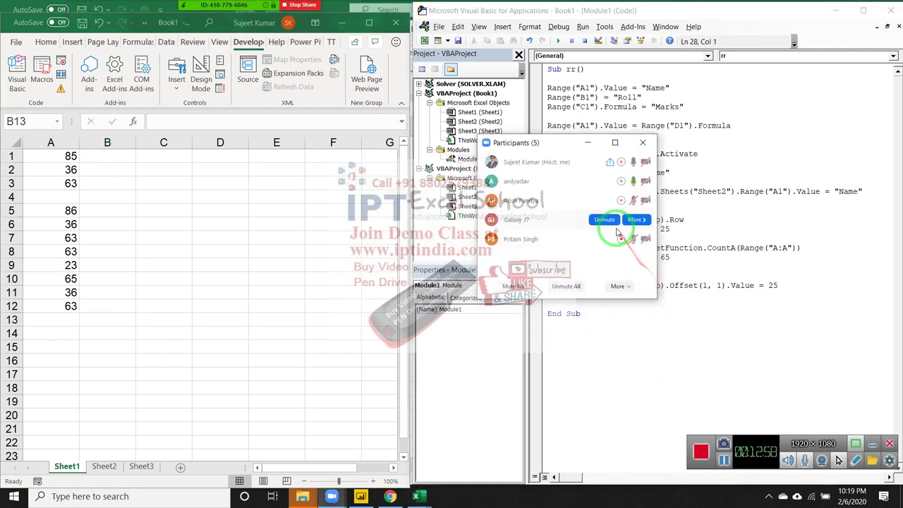
mouse_move(613, 244)
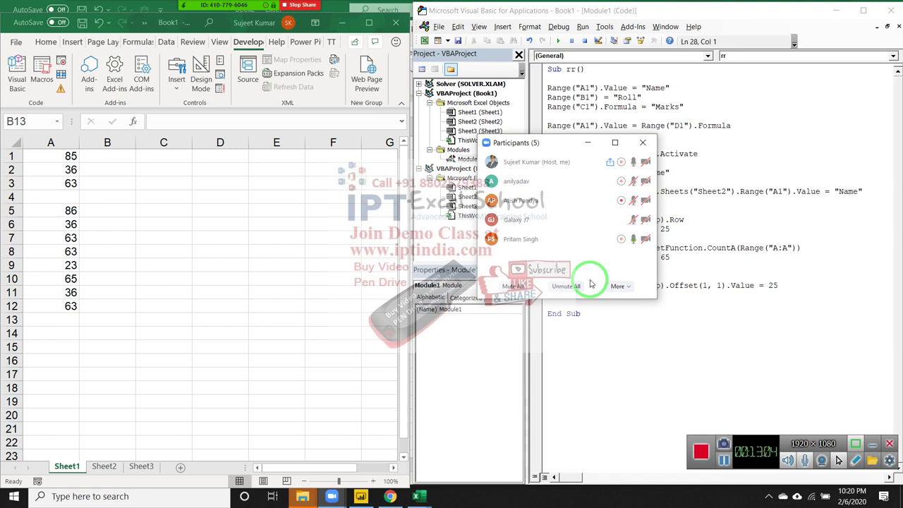
left_click(607, 242)
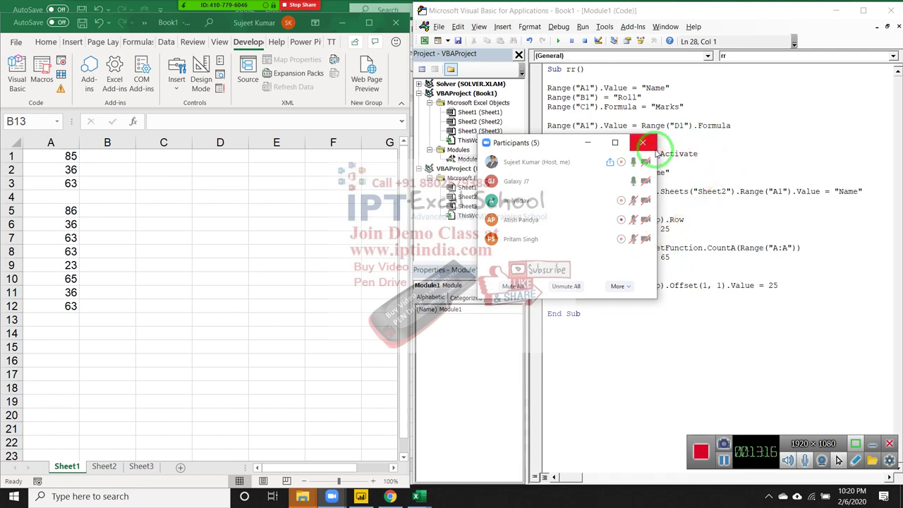
left_click(642, 142)
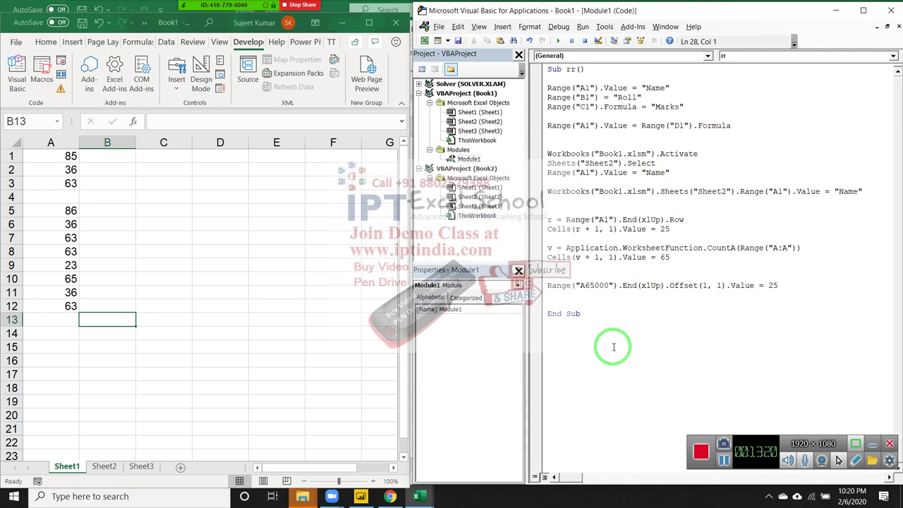
Add blank lines below the macro and clear the old numbers from A1:A12 on Sheet1
key("Return")
key("Return")
key("Return")
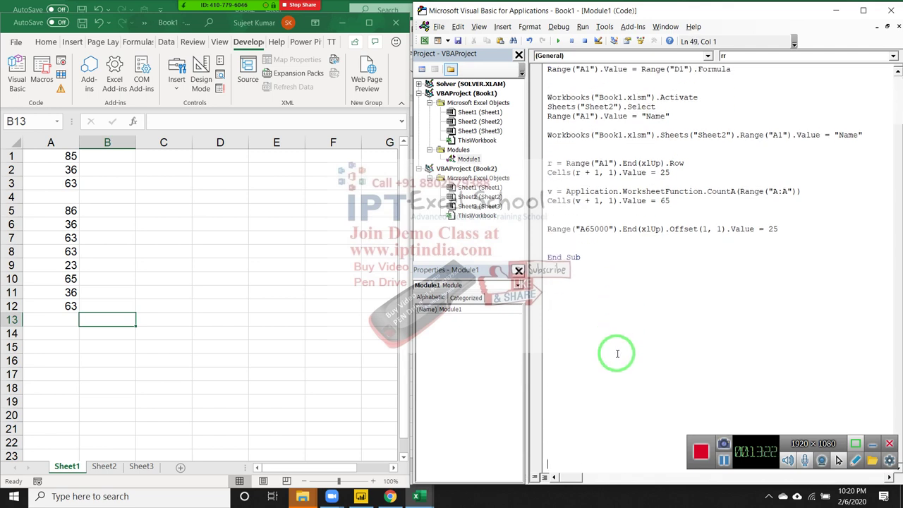
key("Return")
key("Return")
key("Return")
key("Return")
key("Return")
key("Return")
key("Return")
key("Return")
key("Return")
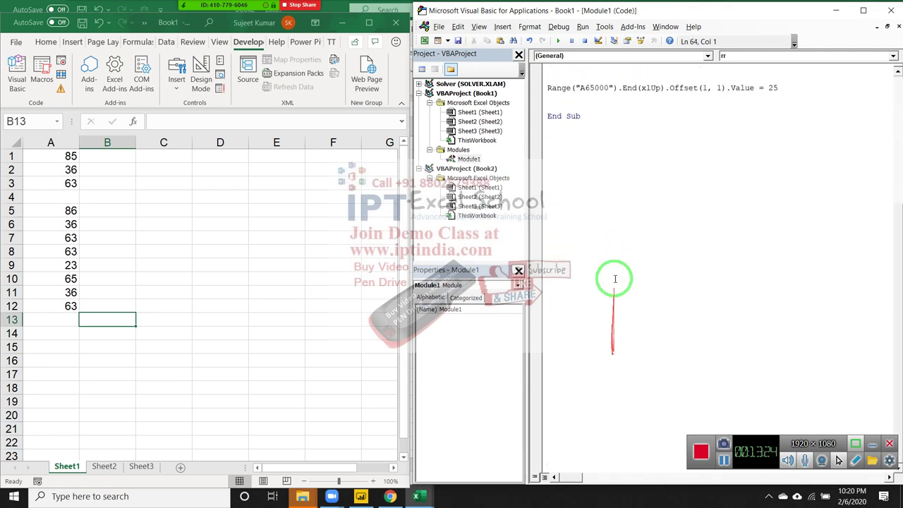
left_click(591, 161)
left_click(111, 415)
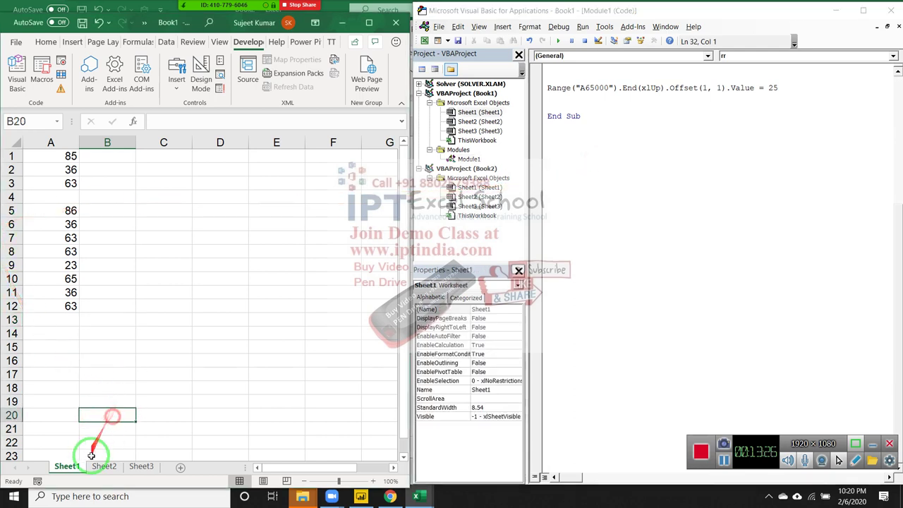
left_click(102, 467)
left_click(78, 468)
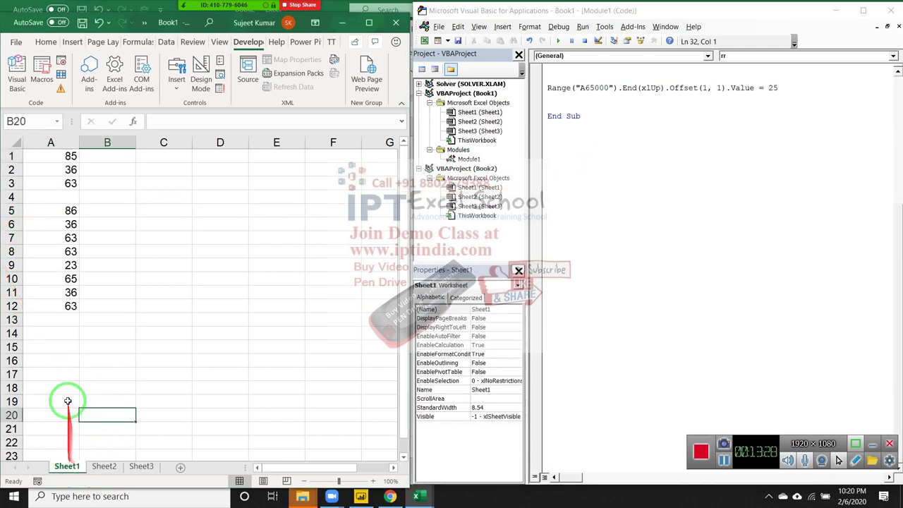
left_click_drag(70, 155, 68, 315)
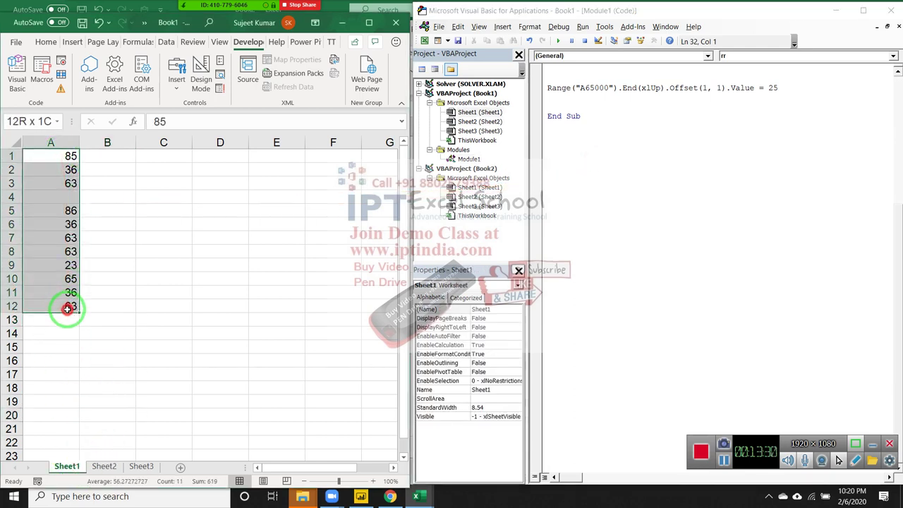
key("Delete")
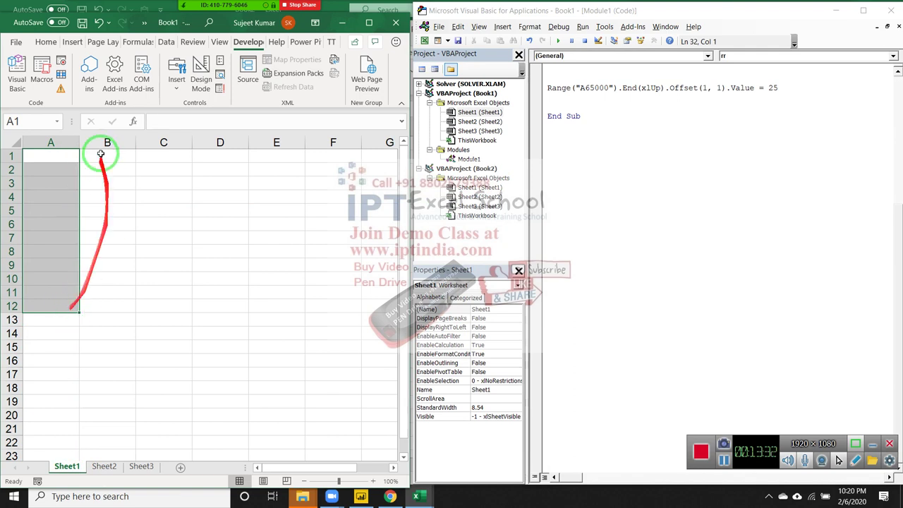
Enter the labels Name in A1, City in A4 and Amt in A7
left_click(63, 163)
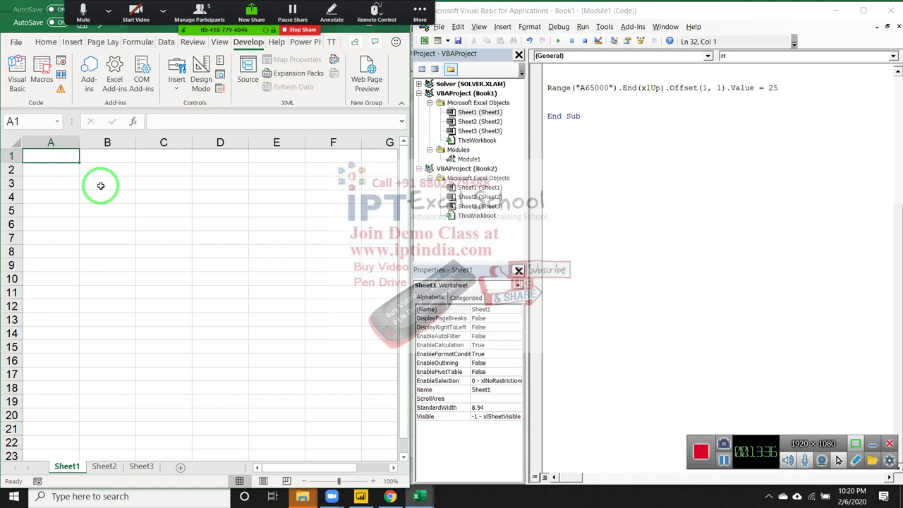
type("Fo")
key("Escape")
type("N")
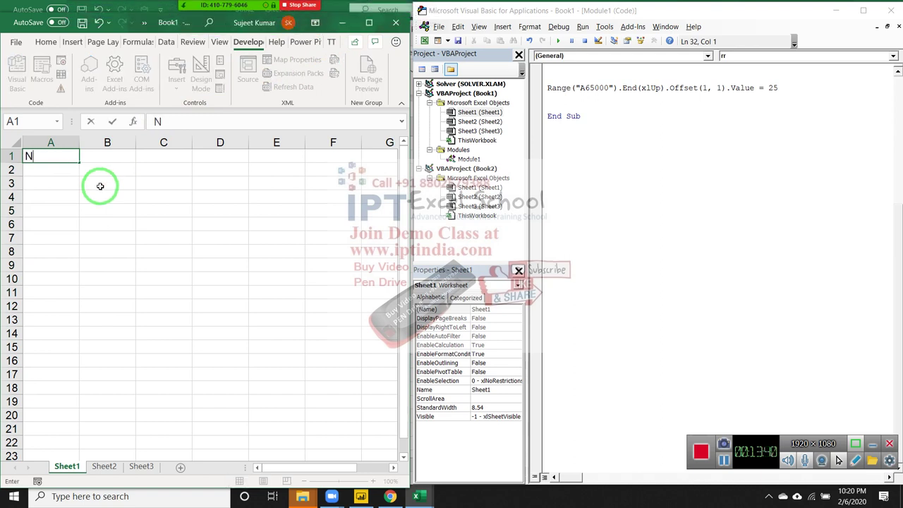
type("m")
key("BackSpace")
type("me")
key("Tab")
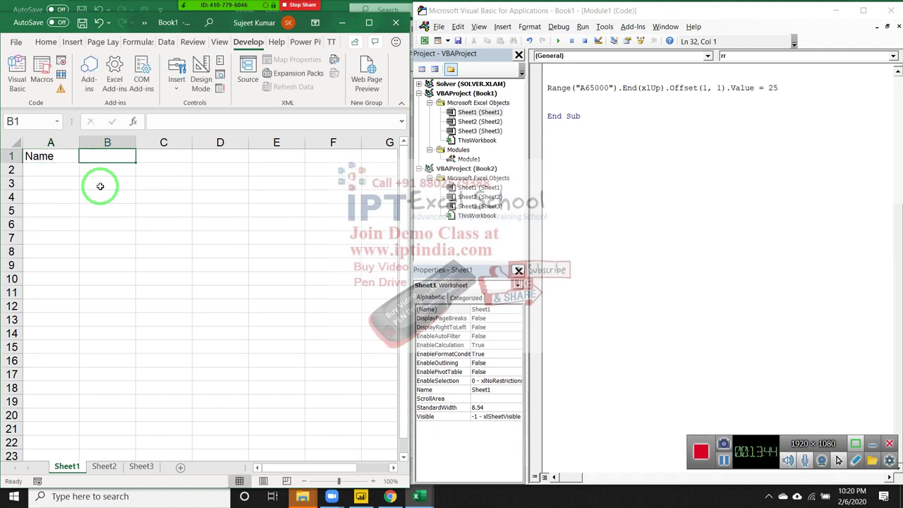
key("Down")
key("Down")
key("Down")
key("Left")
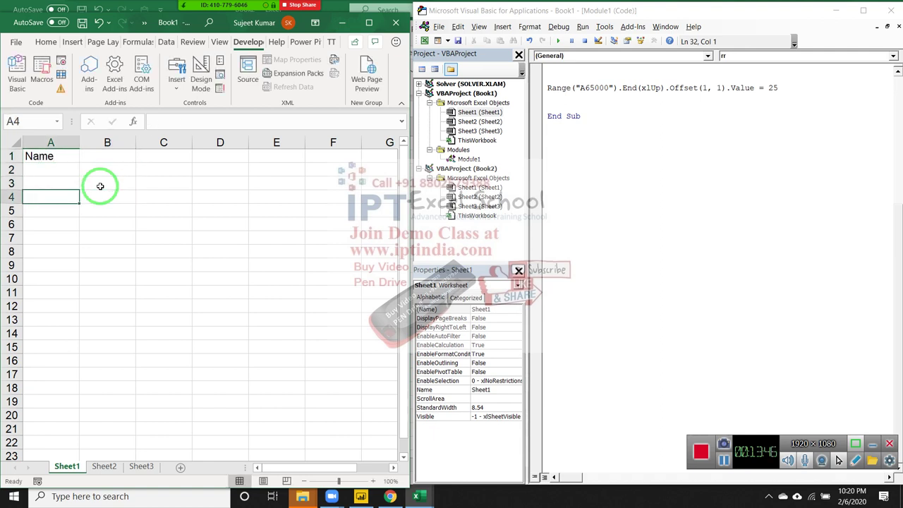
type("City")
key("Return")
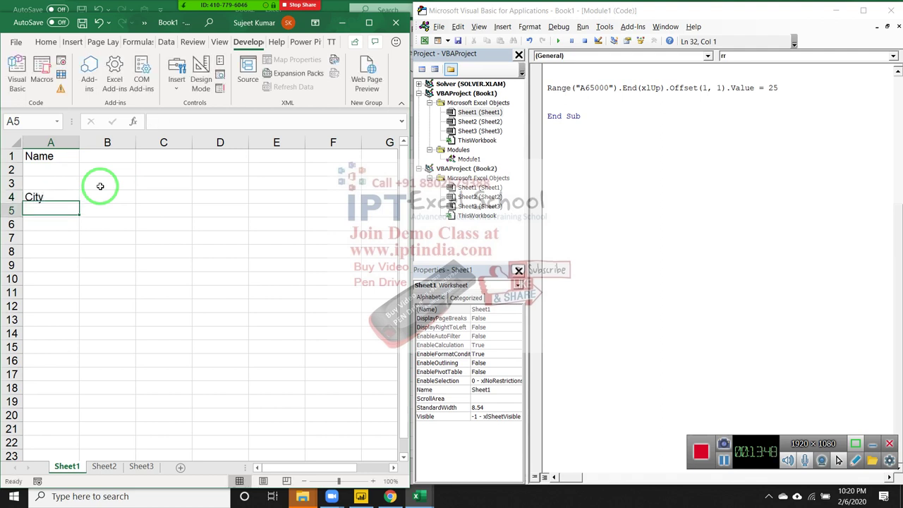
key("Down")
key("Down")
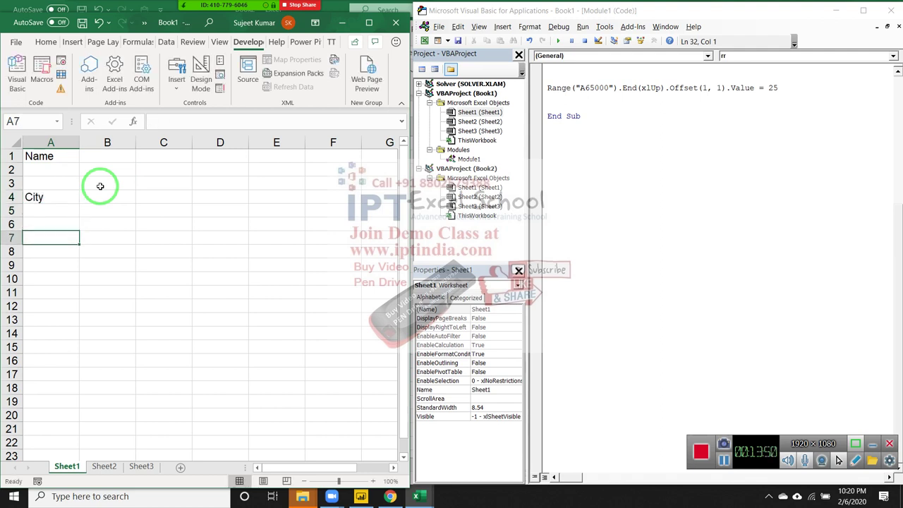
type("Amt")
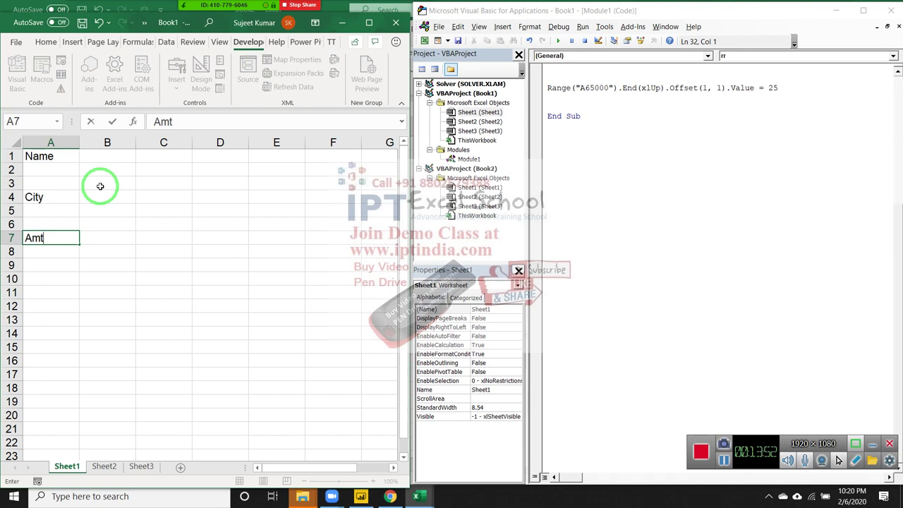
left_click(104, 209)
left_click(109, 157)
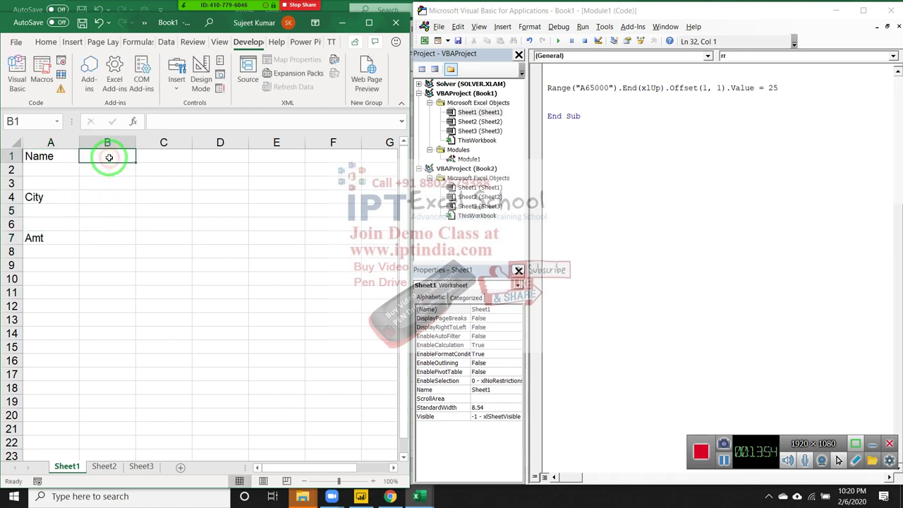
Fill B1 yellow, then copy that fill to B4 and B7 with Format Painter
left_click(46, 42)
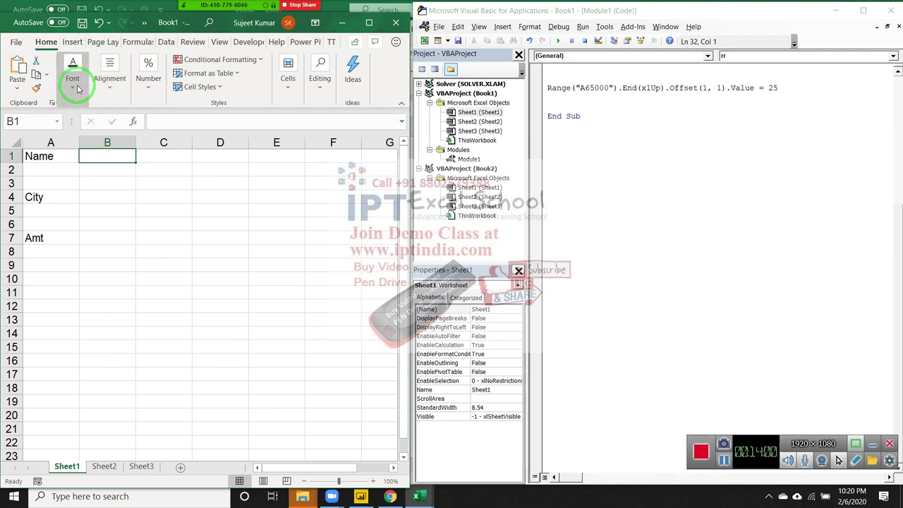
left_click(76, 83)
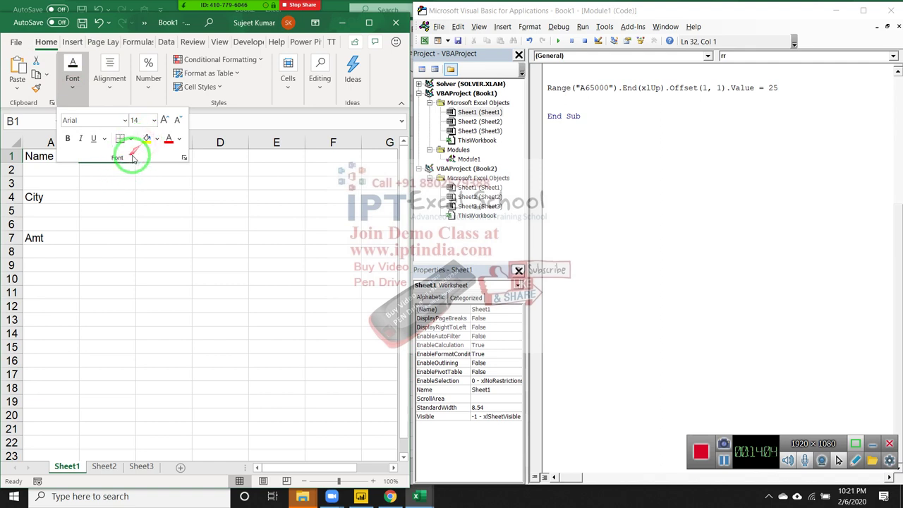
left_click(146, 138)
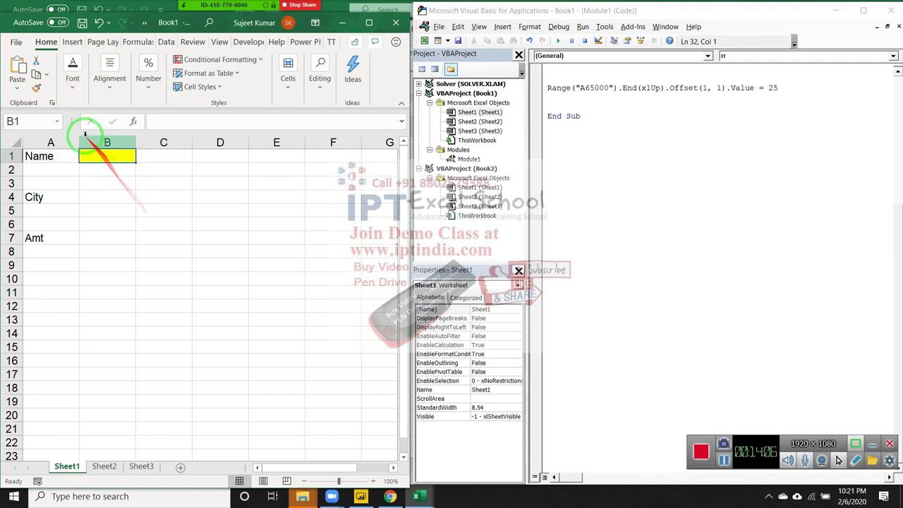
left_click(36, 88)
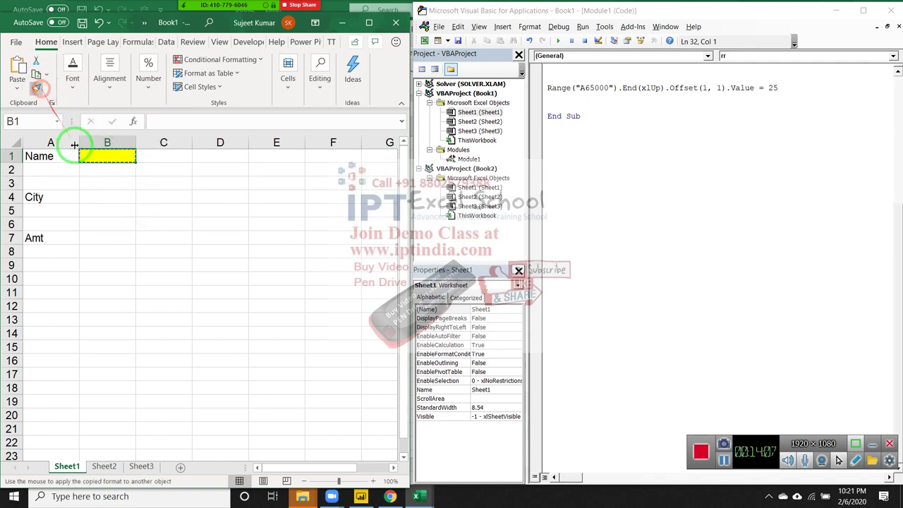
left_click(101, 197)
left_click(36, 88)
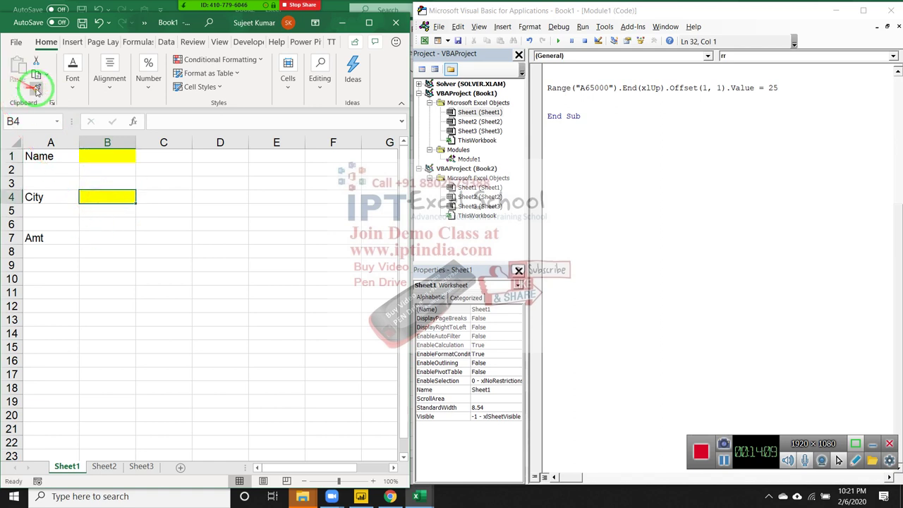
left_click(109, 238)
left_click(157, 278)
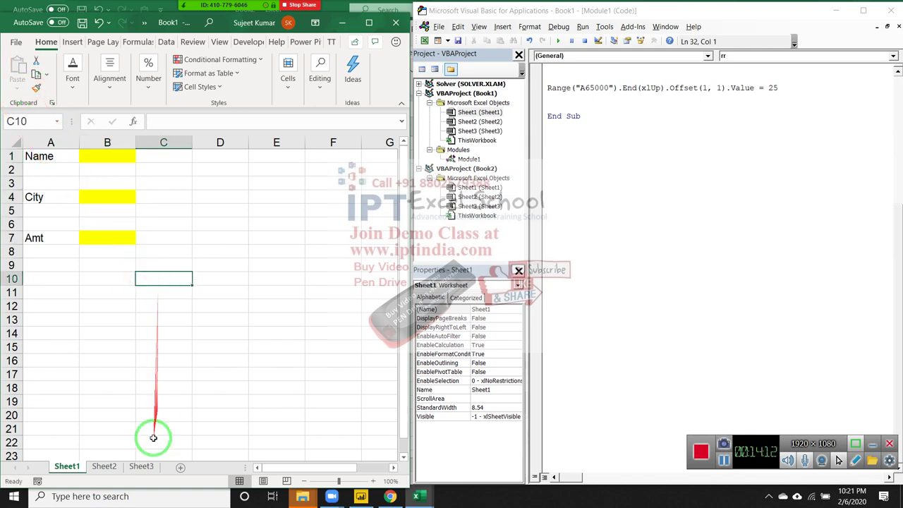
Rename Sheet1 to Form and Sheet2 to Data
double_click(67, 466)
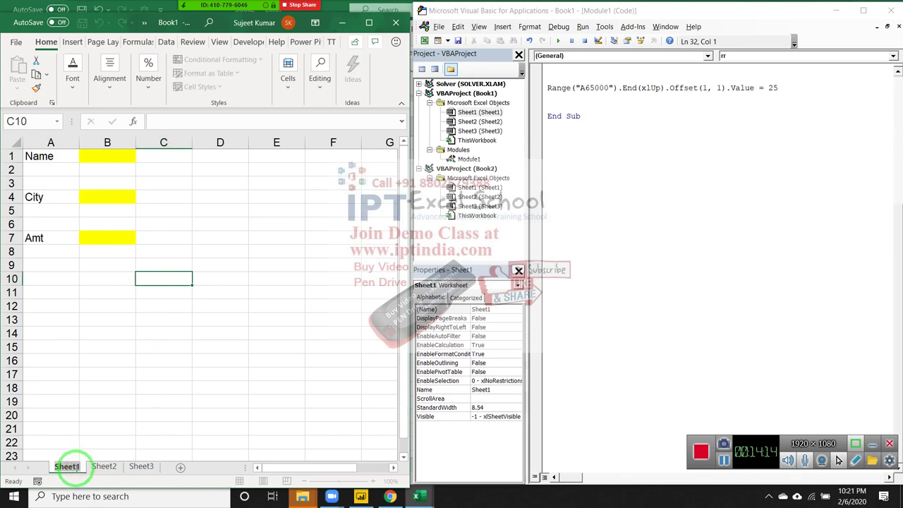
type("Form")
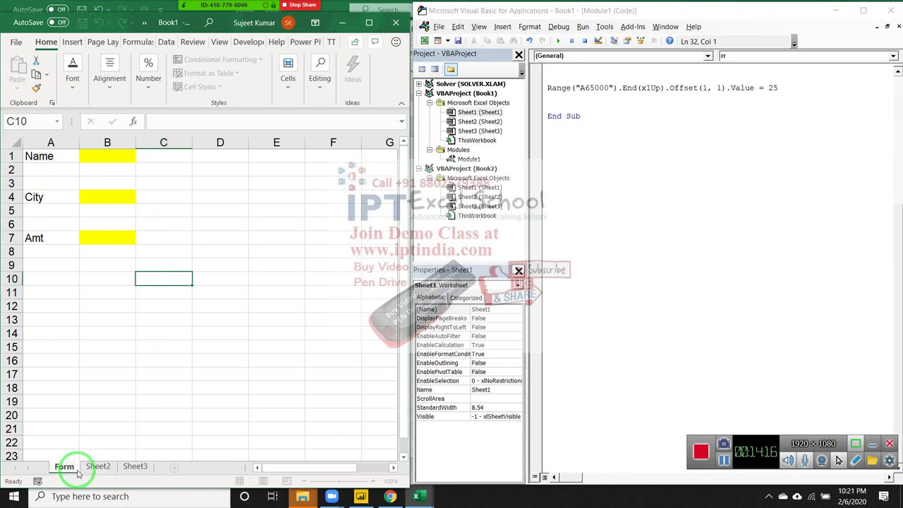
left_click(98, 466)
double_click(100, 467)
type("D")
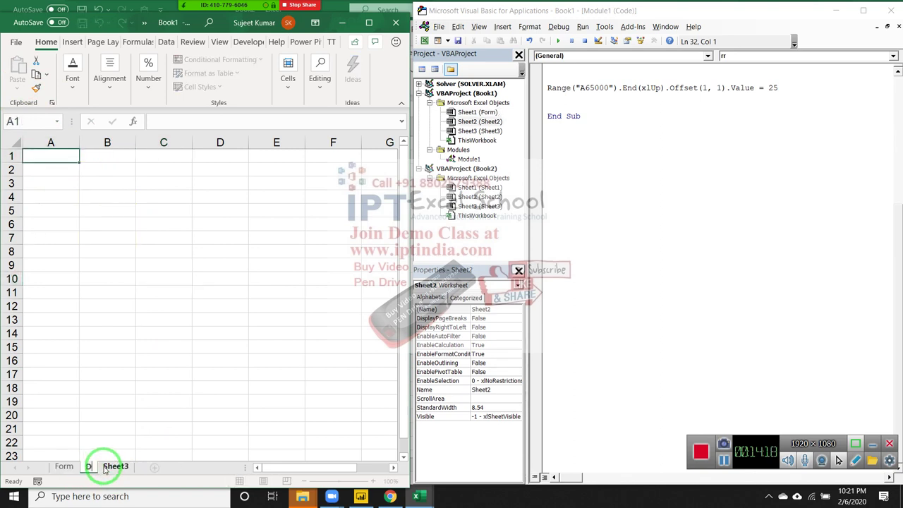
type("ata")
left_click(73, 275)
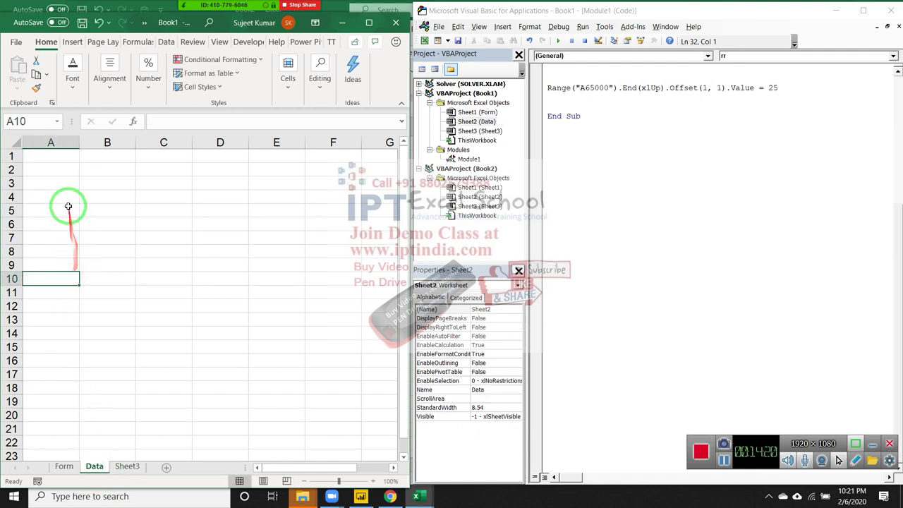
Type the Data headers ID, Date, Time, Name, City, Amt across A1:F1
left_click(59, 154)
type("ID")
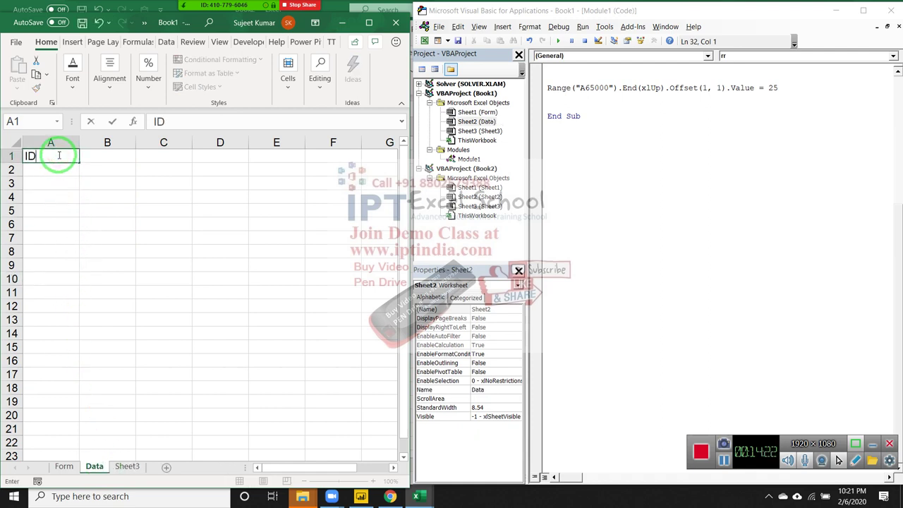
key("Tab")
type("Date")
key("Tab")
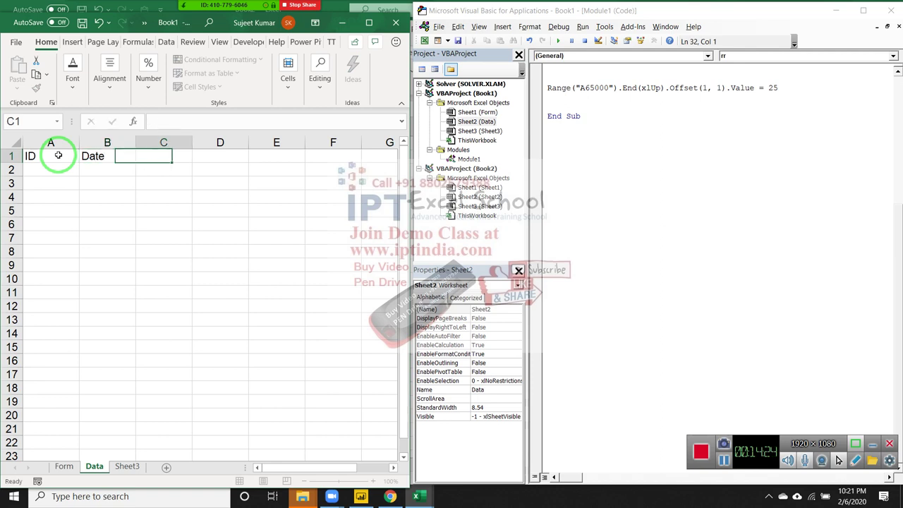
type("Time")
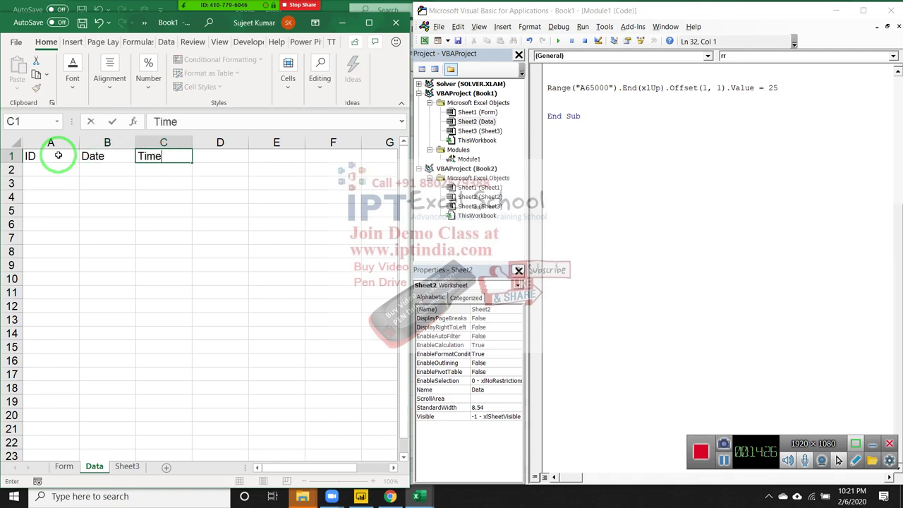
key("Tab")
type("Name")
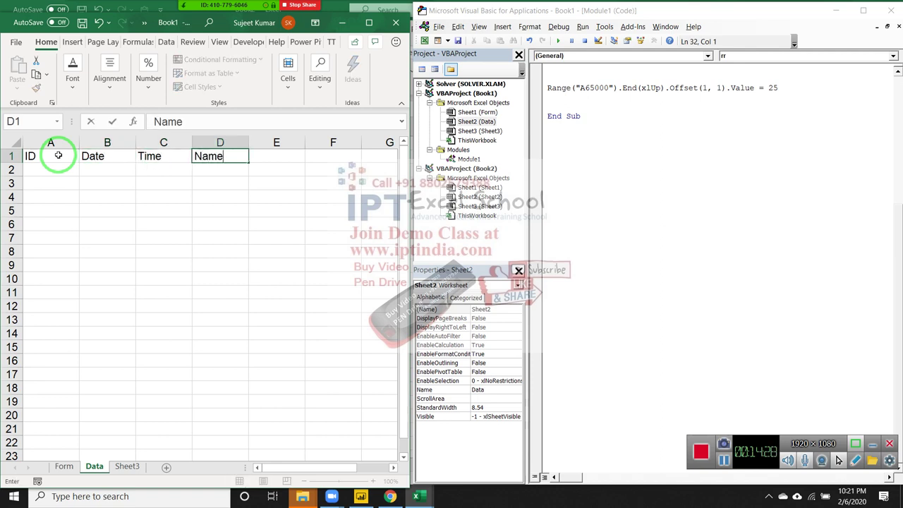
key("Tab")
type("Ci")
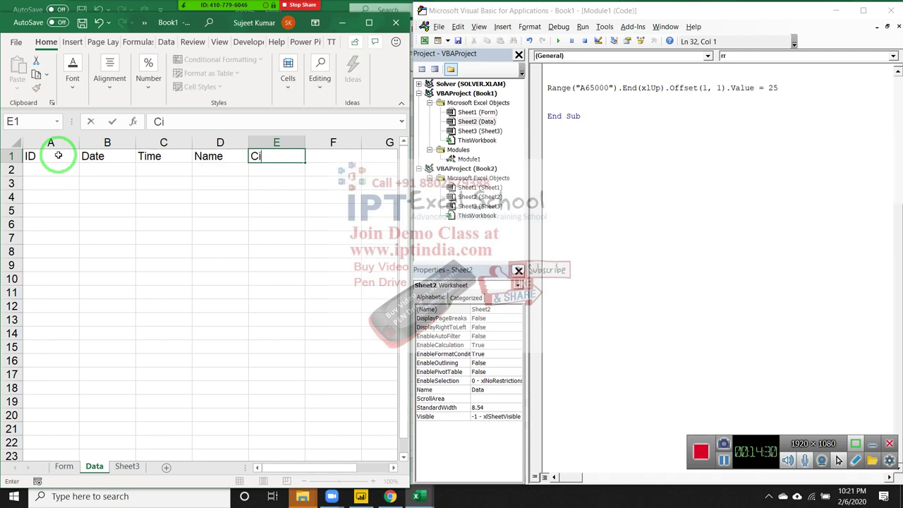
type("ty")
key("Tab")
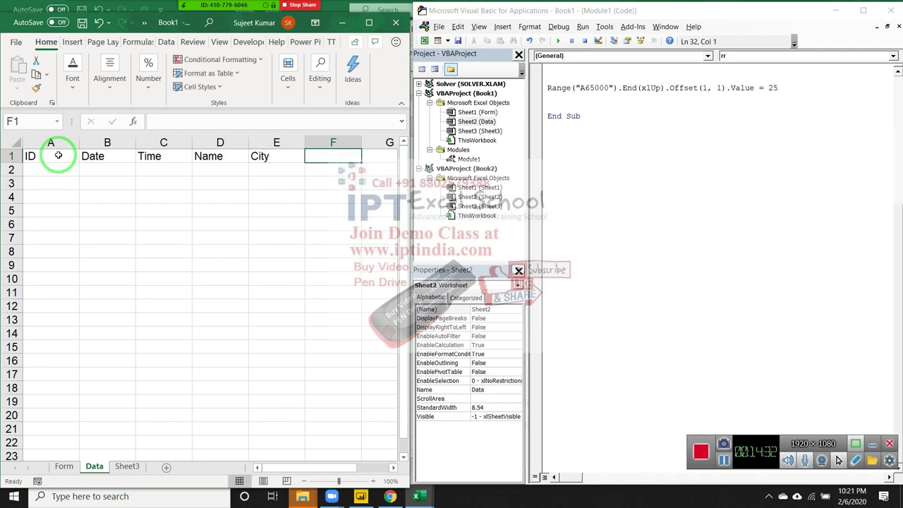
type("Amt")
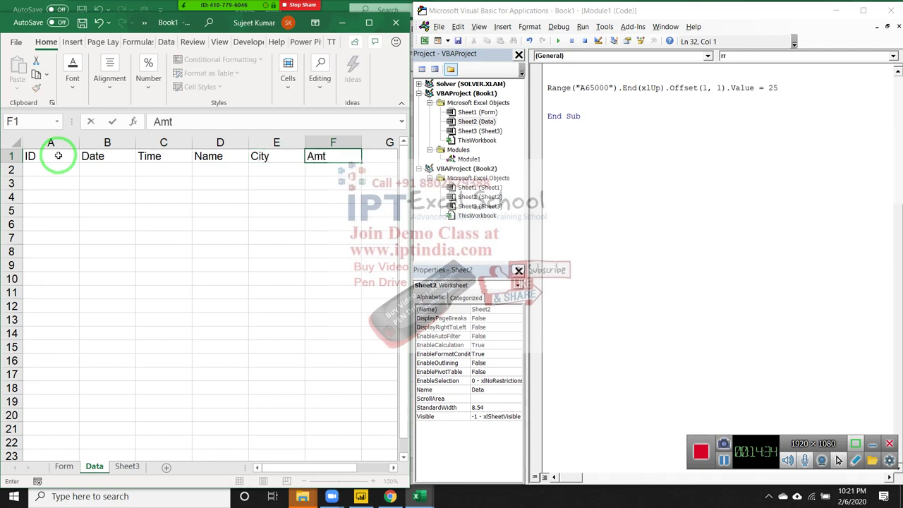
key("Left")
key("Left")
key("Left")
key("Left")
key("Left")
key("Down")
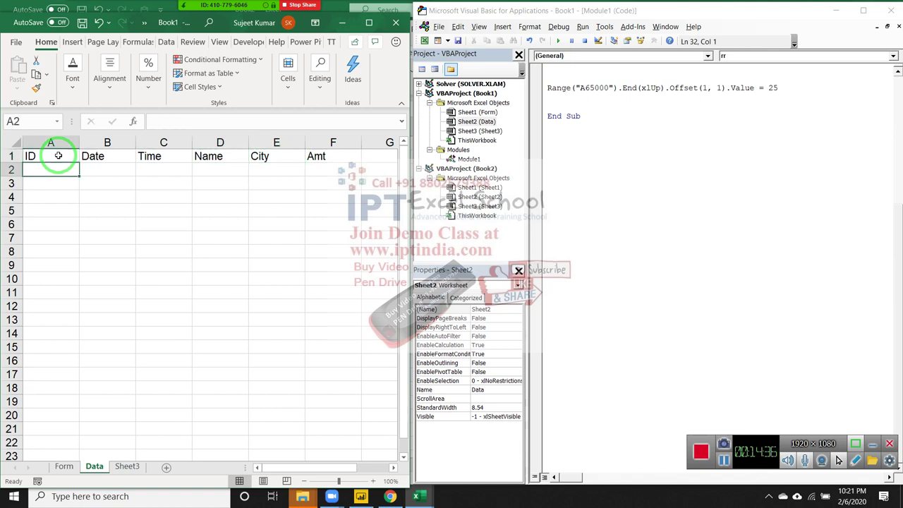
Look over the Form sheet, then return to the Data sheet
left_click(62, 467)
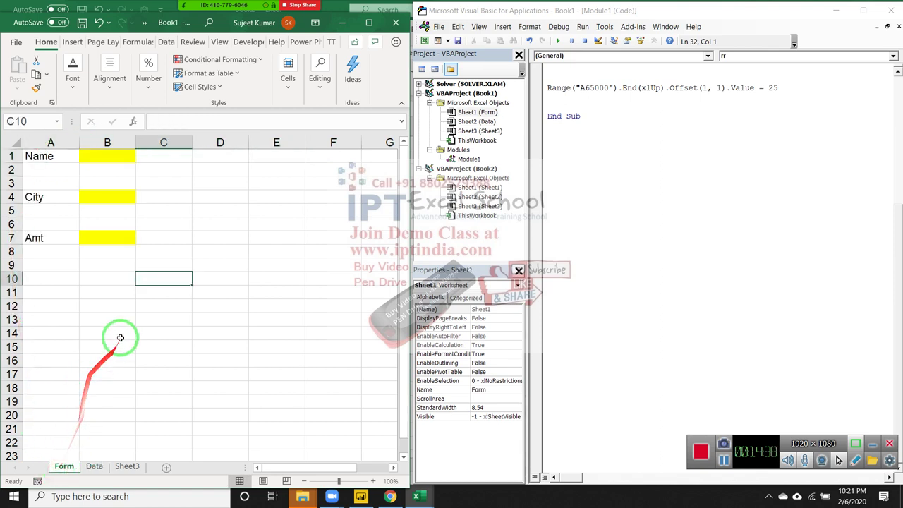
left_click(143, 266)
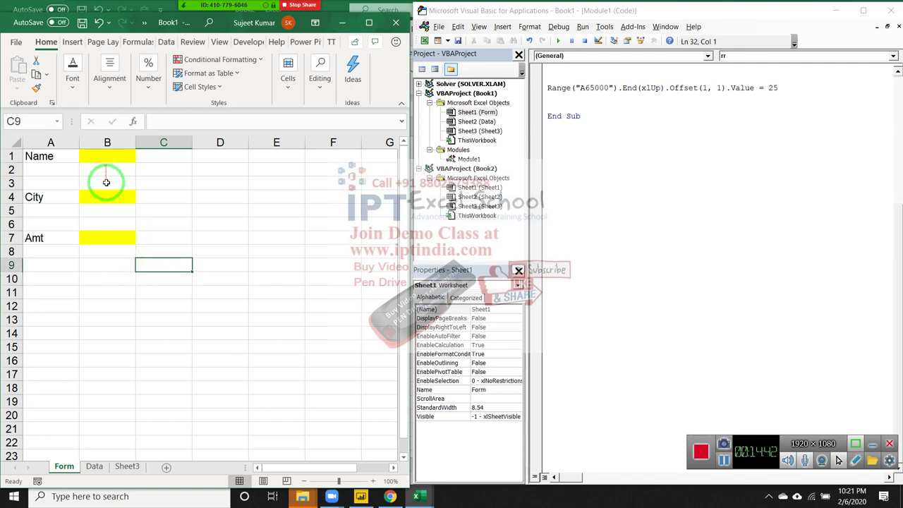
left_click(94, 466)
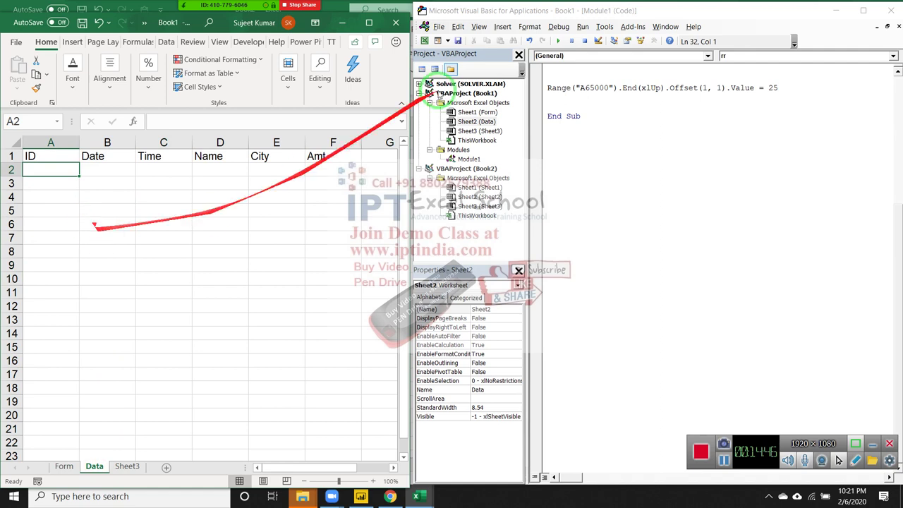
scroll(544, 125, "up", 2)
scroll(604, 146, "down", 2)
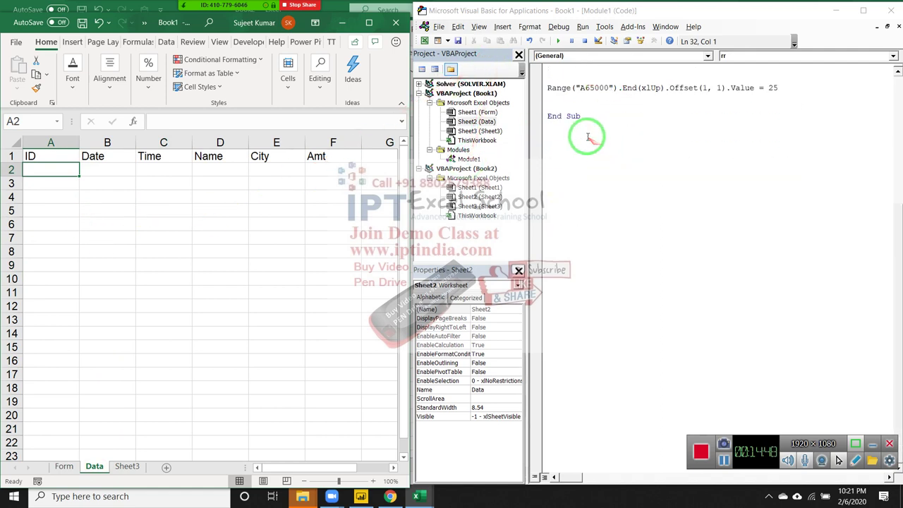
Declare a new Sub send() below the existing macro
left_click(585, 134)
type("sub seb")
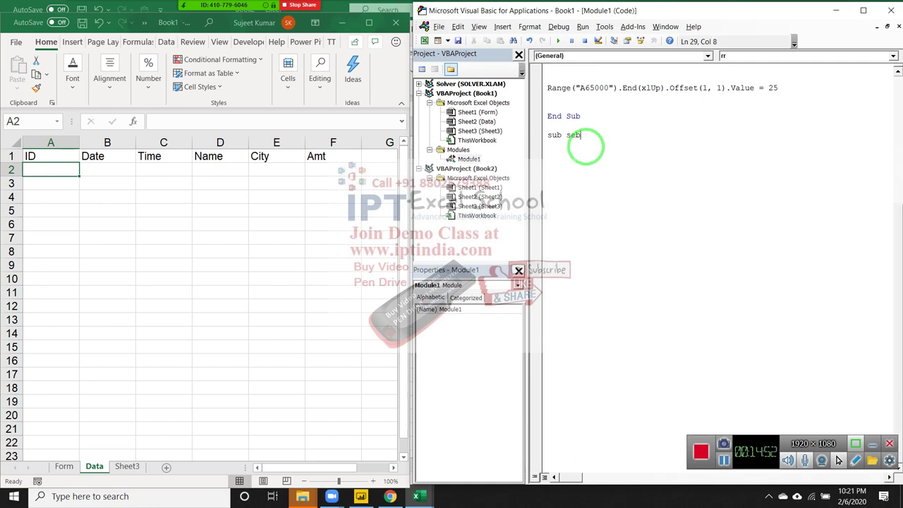
key("BackSpace")
key("Return")
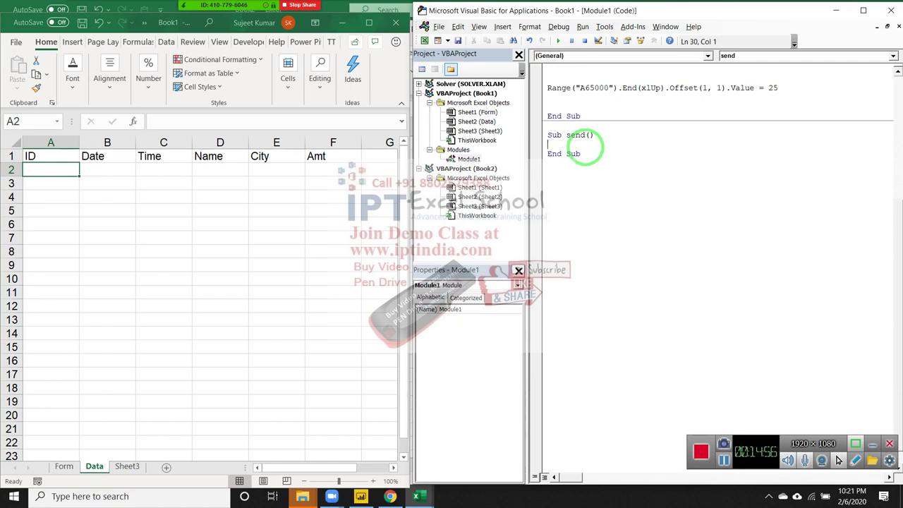
key("Return")
key("Return")
key("Return")
key("Return")
type("range")
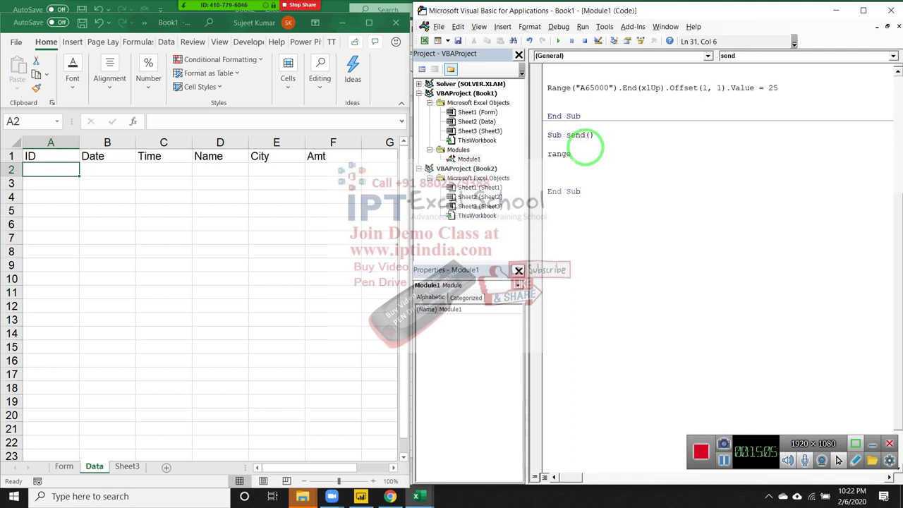
Add the line Range("A65000").End(xlUp).Offset(1, 0).Value = ID, leaving a blank line above
type("(\"")
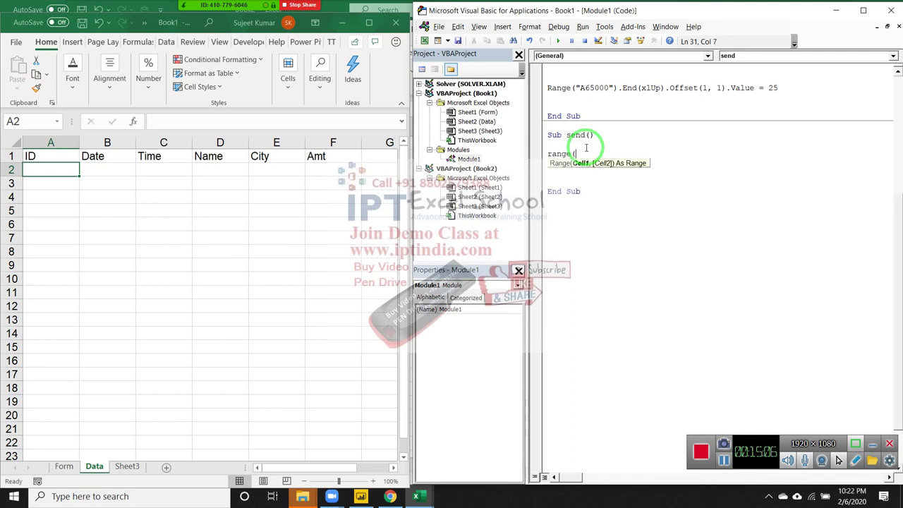
type("A65000")
type("\"")
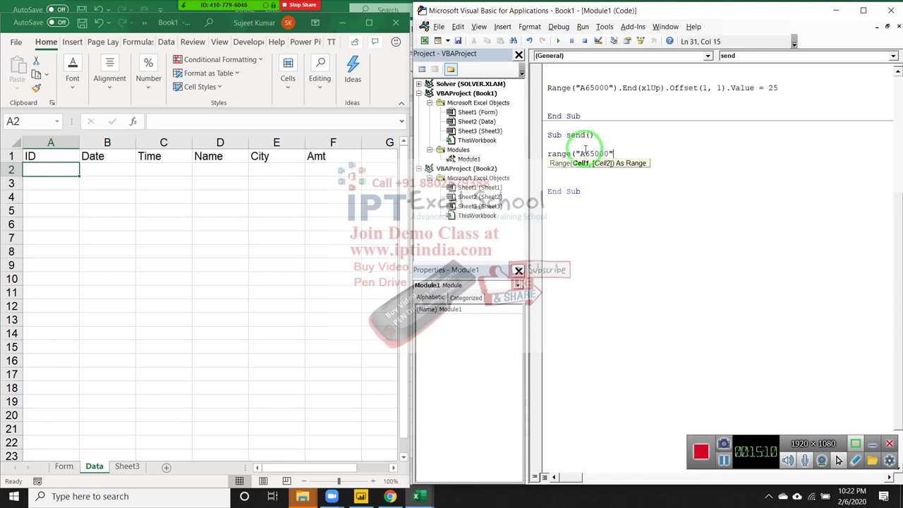
type(").en")
key("Tab")
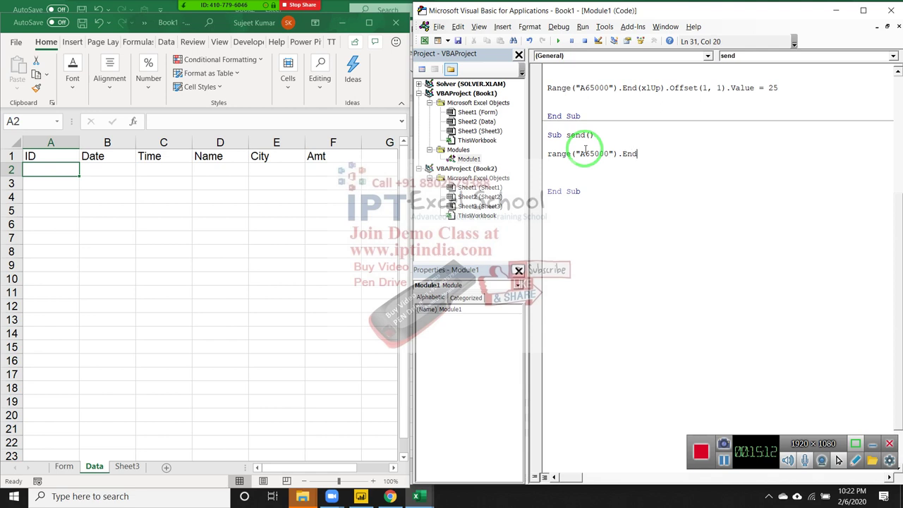
type("(xlu")
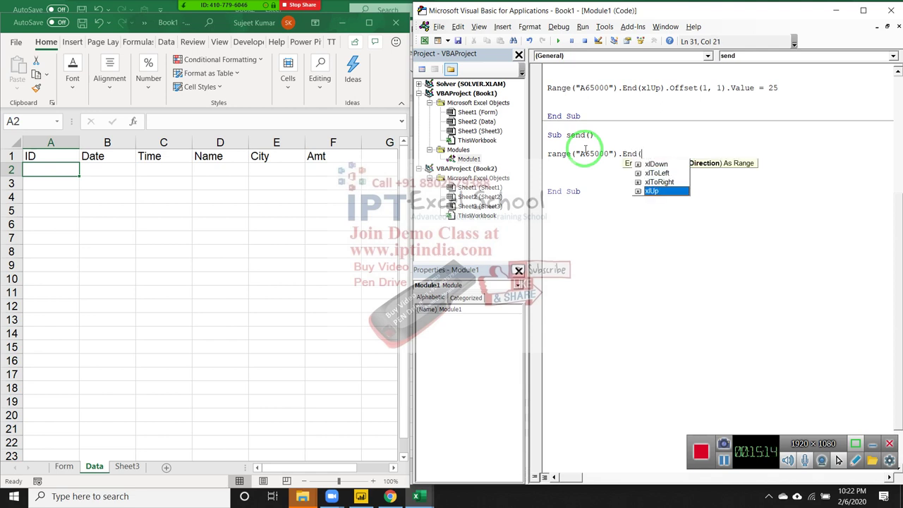
key("Tab")
type(").")
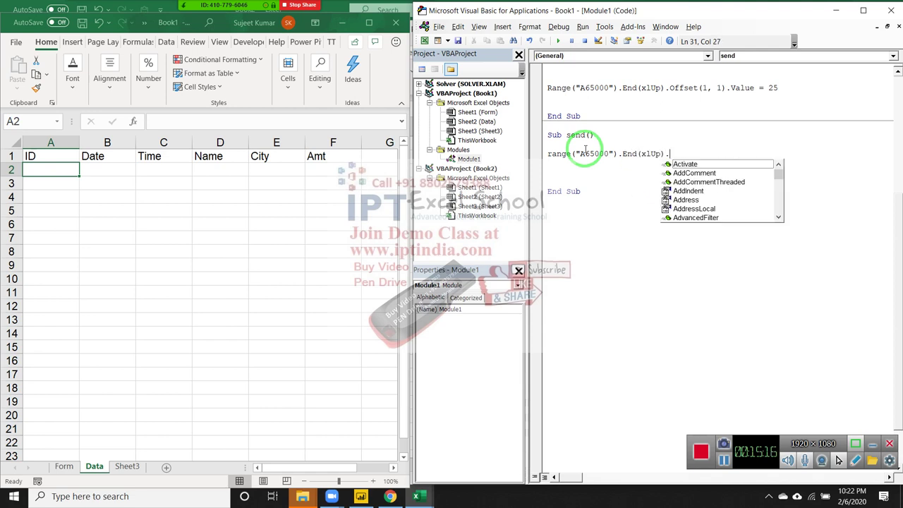
type("of")
key("Tab")
type("(")
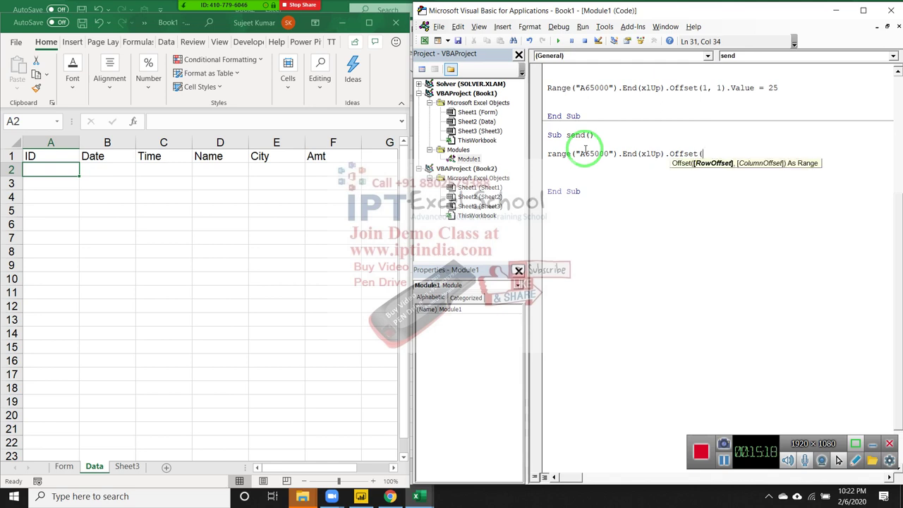
type("1,")
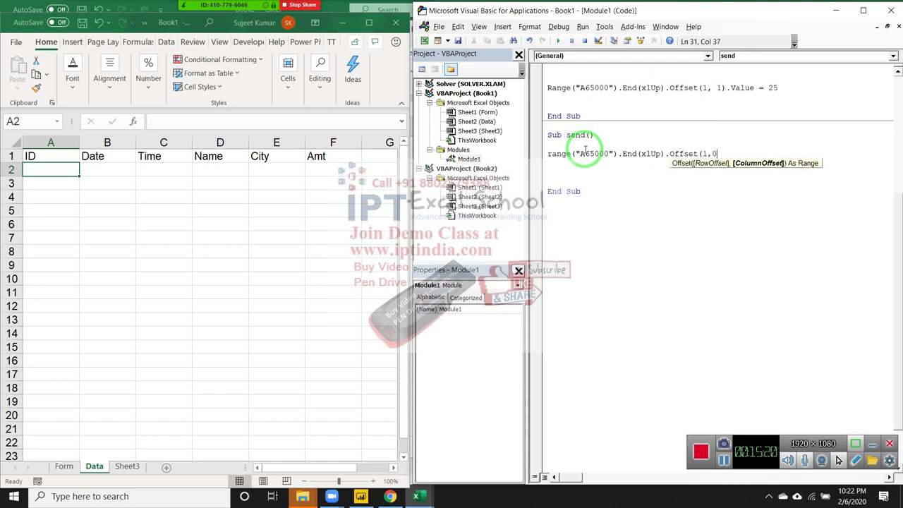
type("0).va")
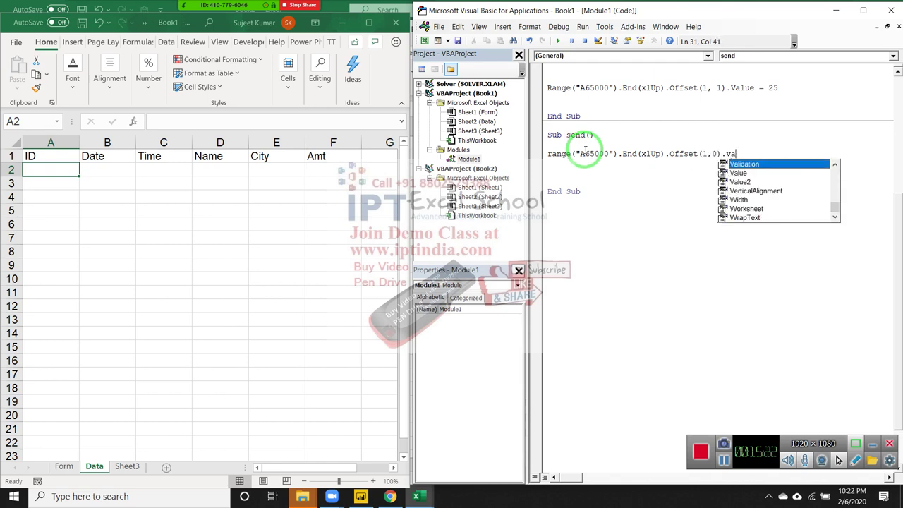
type("lue=")
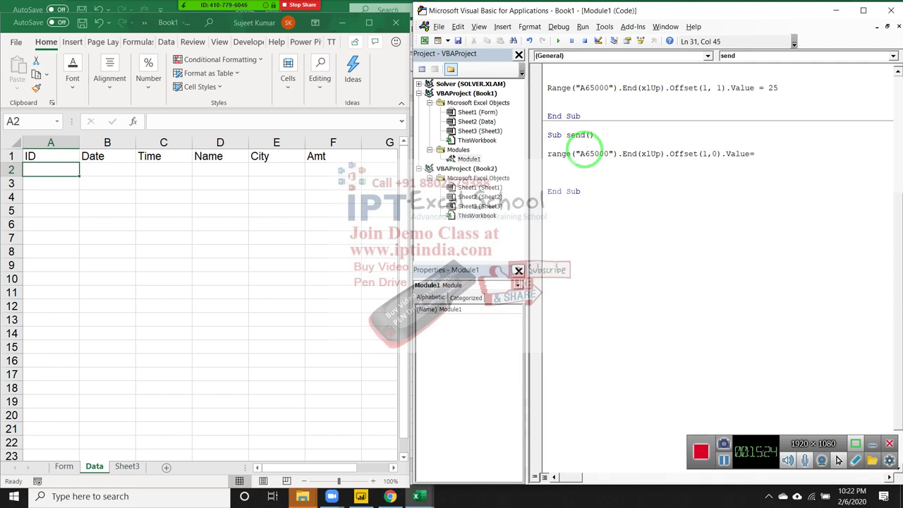
key("Up")
key("Return")
key("Return")
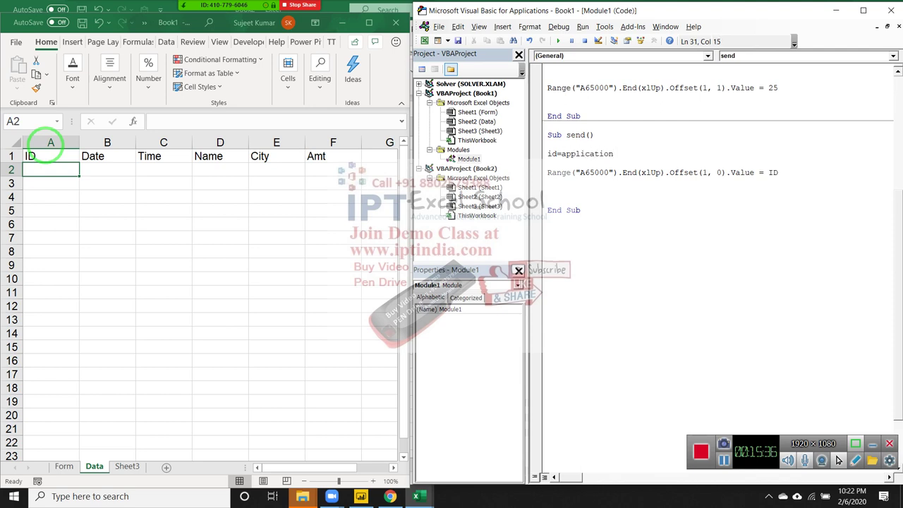
Complete ID = Application.WorksheetFunction.Max(Sheets("Data").Range("A:A"))
type(".wo")
key("Down")
key("Tab")
type(".m")
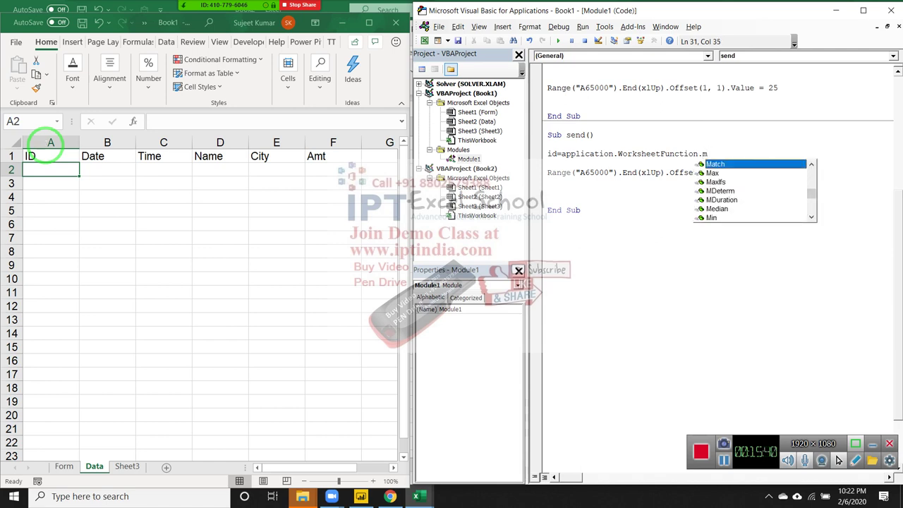
key("Down")
key("Tab")
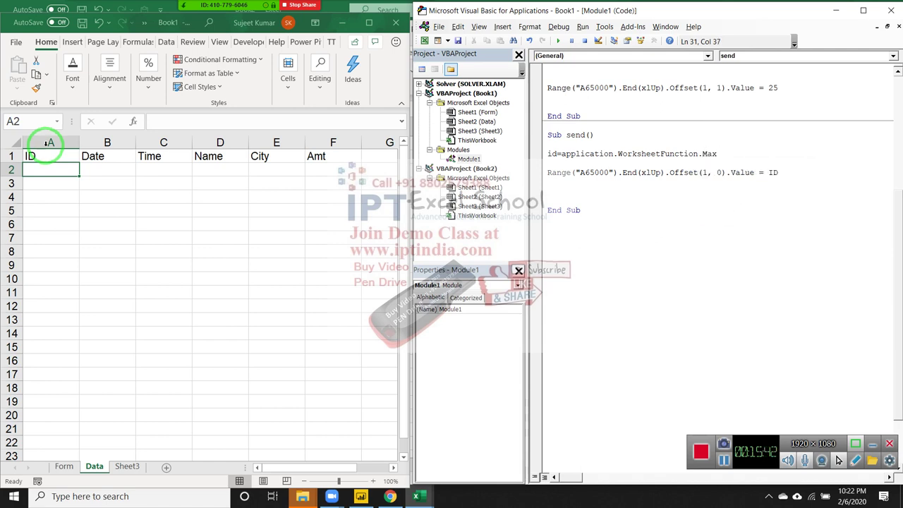
type("(sheet")
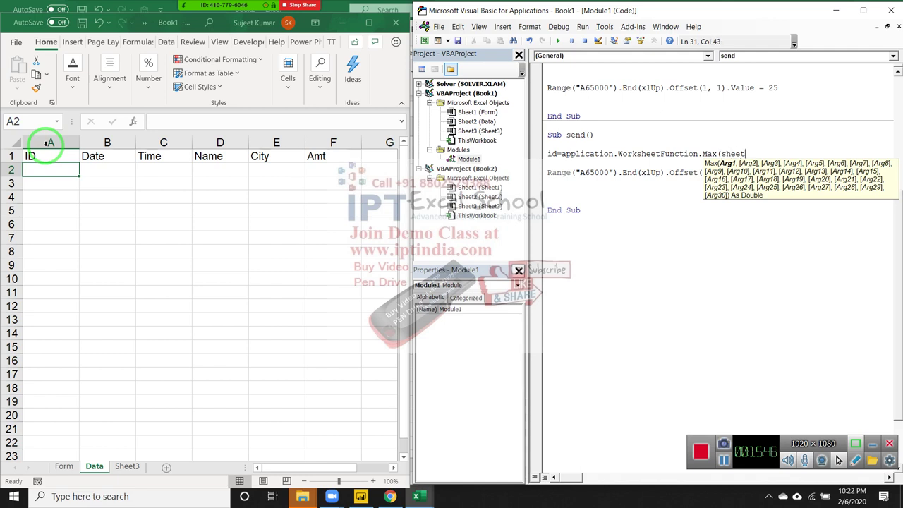
type("s(\"Data")
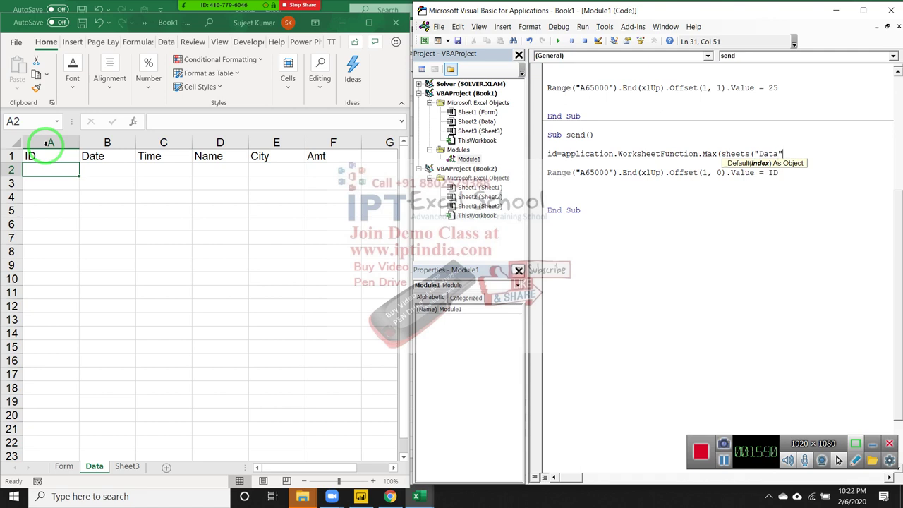
type(").")
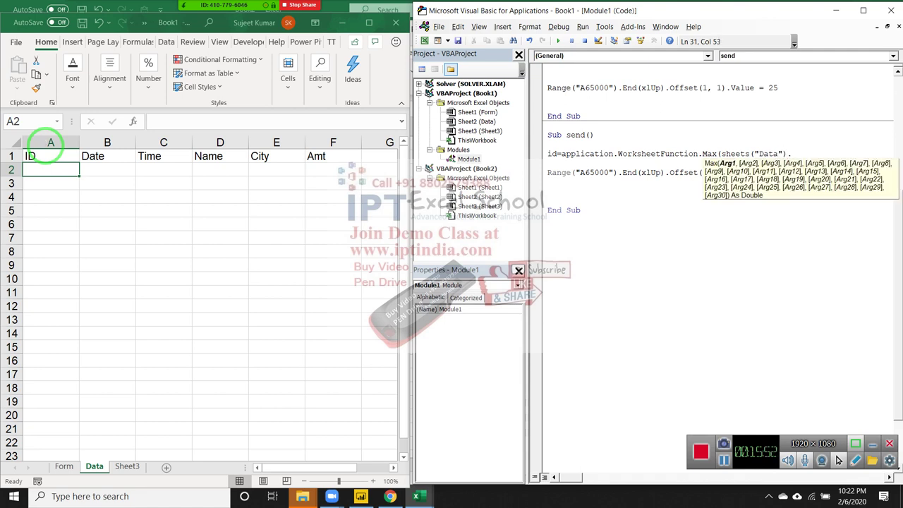
type("range(\"A:A")
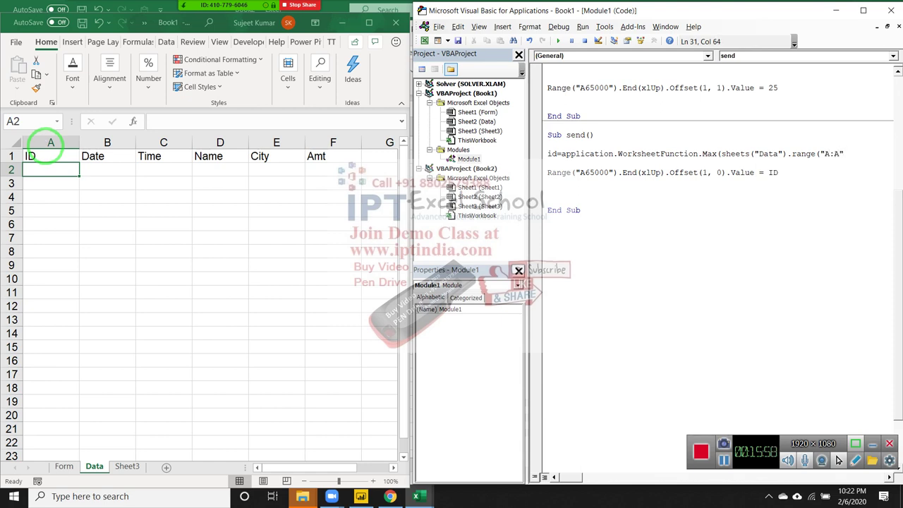
type("))")
left_click(553, 201)
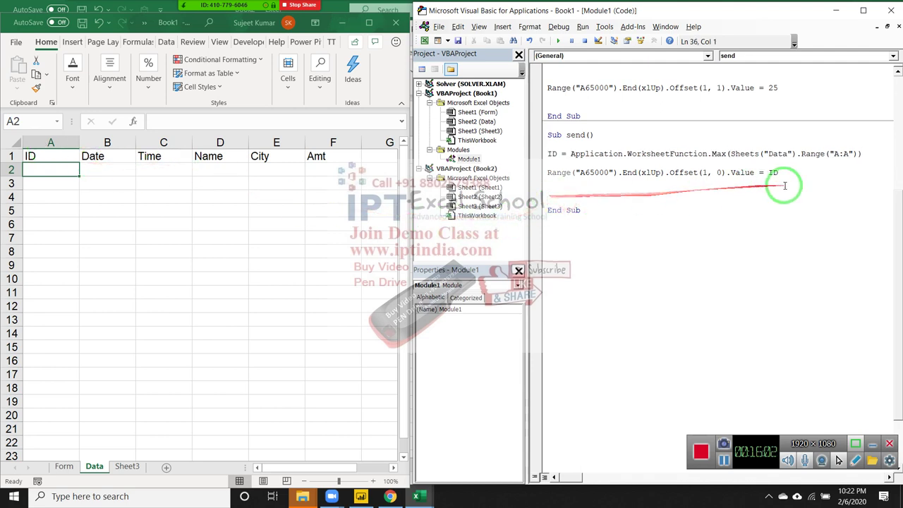
Change the write line's value from ID to ID + 1
left_click(804, 176)
type("1")
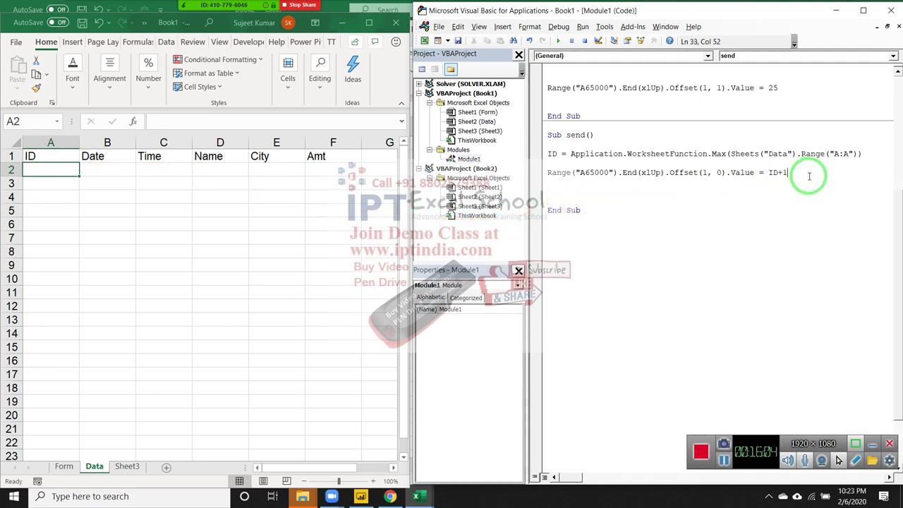
left_click(781, 206)
left_click(567, 159)
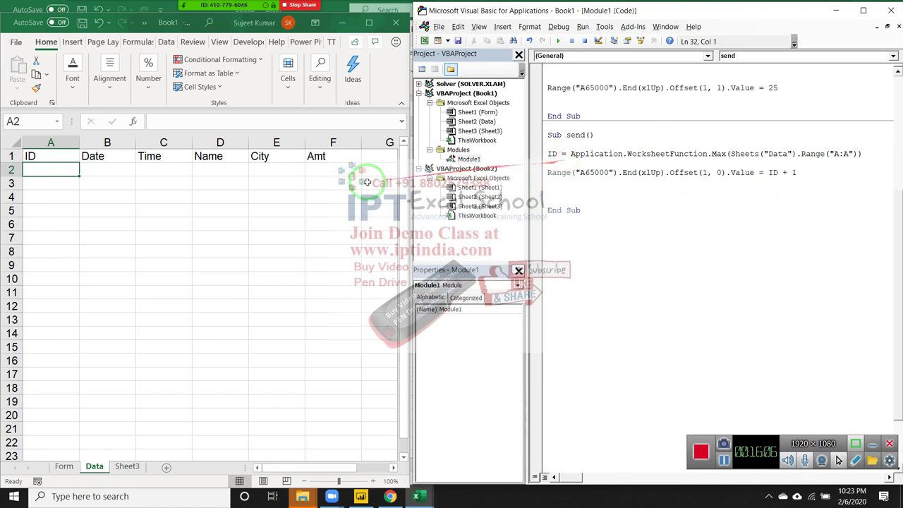
Enter test IDs 1 and 2 in A2:A3 on the Data sheet, then clear them
type("1")
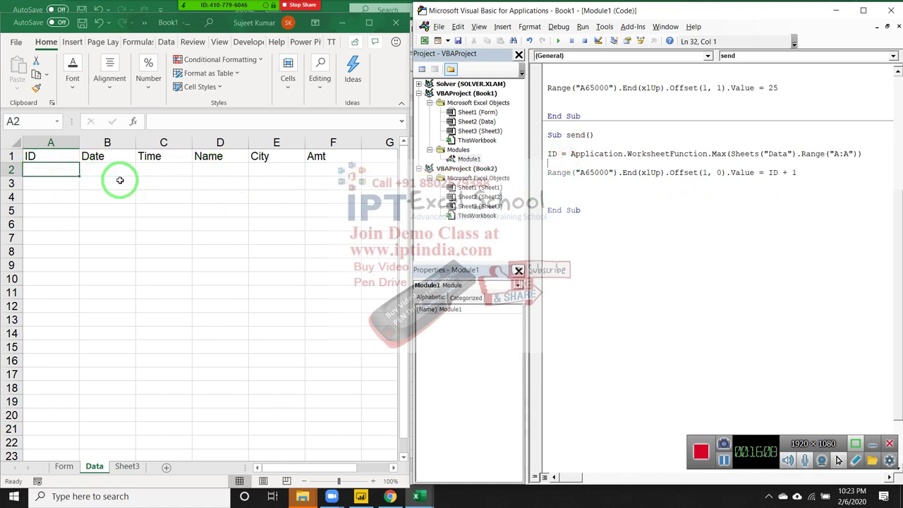
left_click(84, 182)
left_click(60, 169)
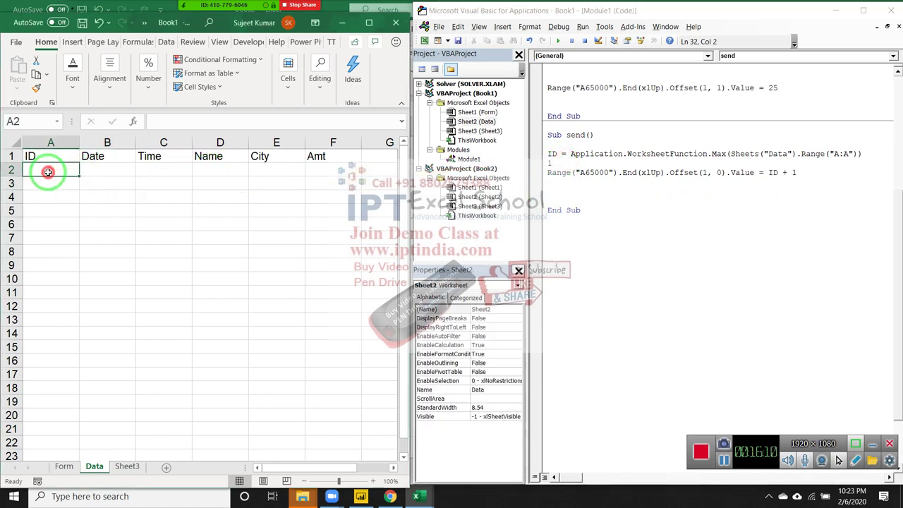
type("1")
left_click(60, 186)
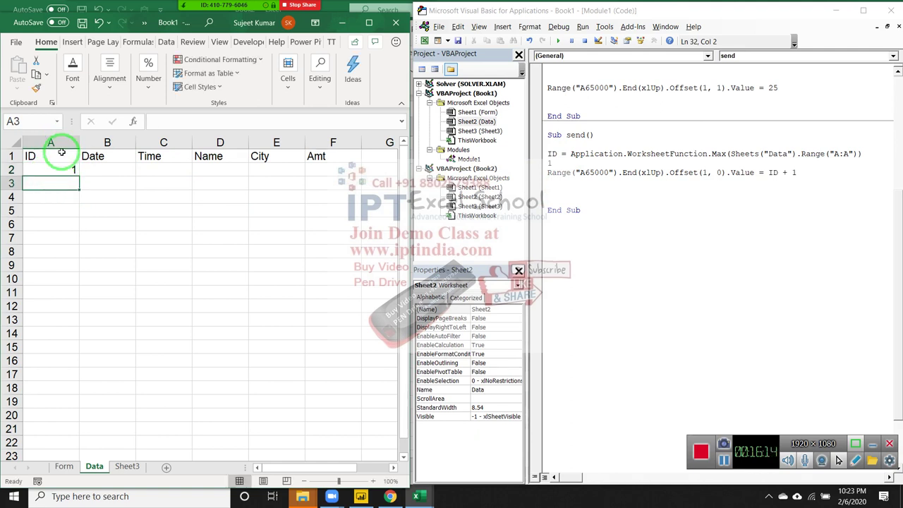
type("2")
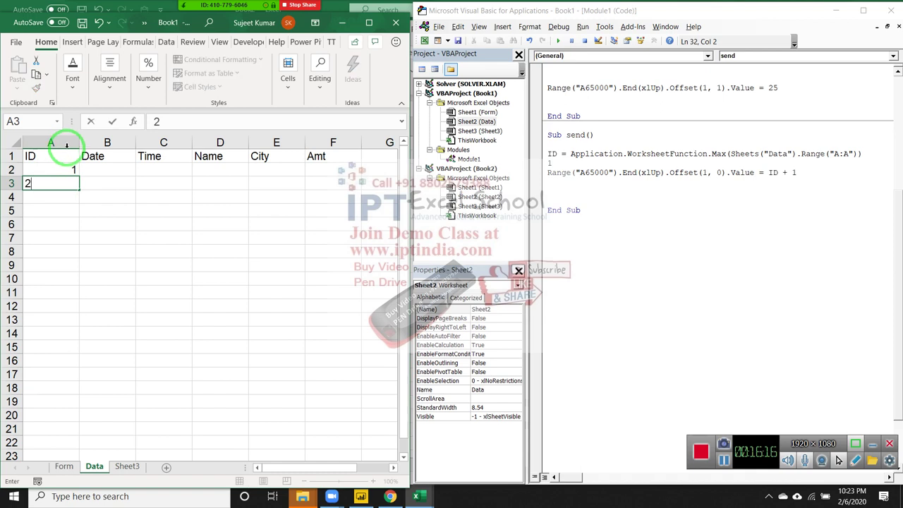
key("Return")
left_click_drag(72, 169, 73, 185)
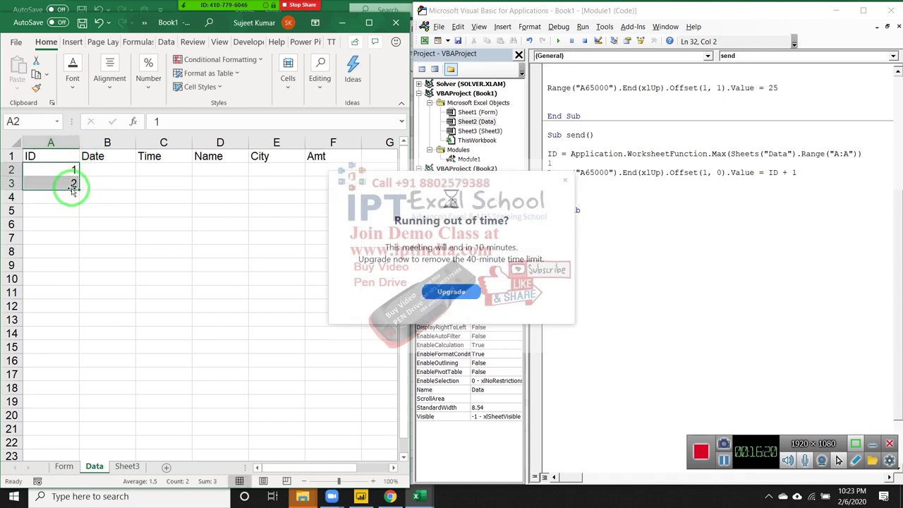
key("Delete")
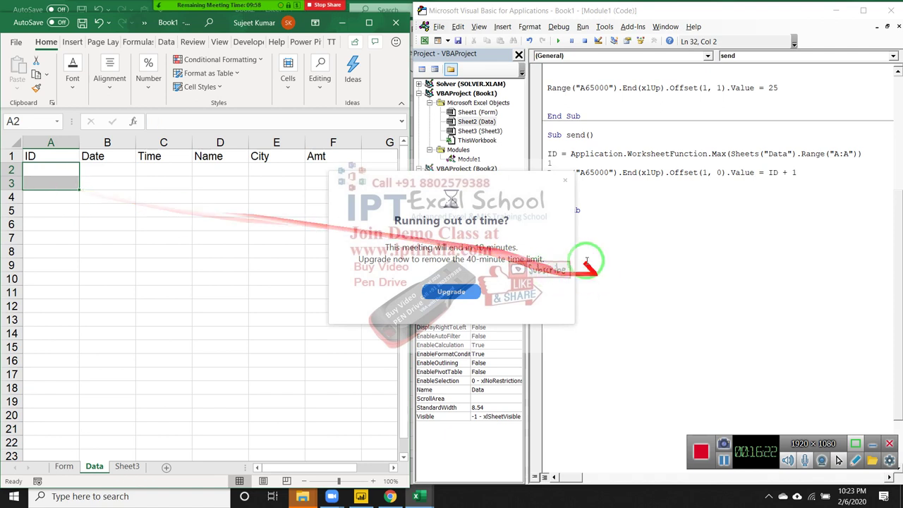
Duplicate the macro line that writes the next ID
left_click(572, 194)
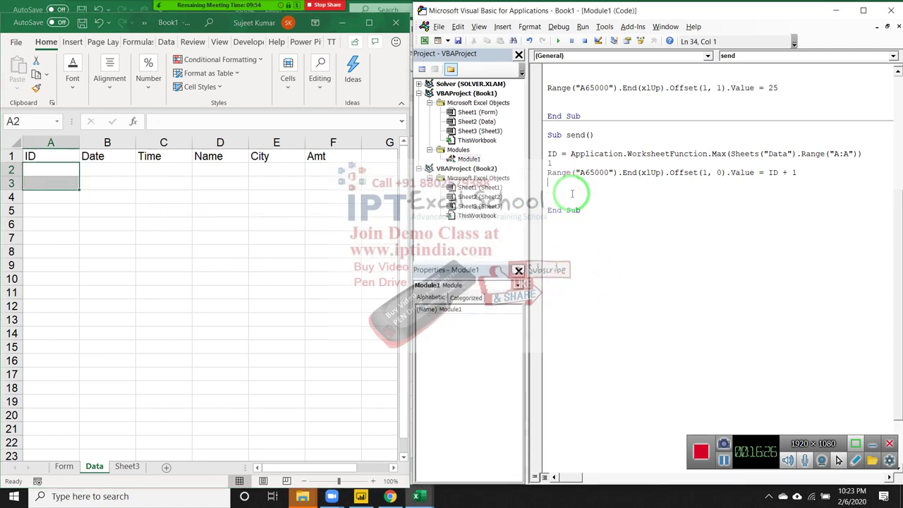
key("shift+Down")
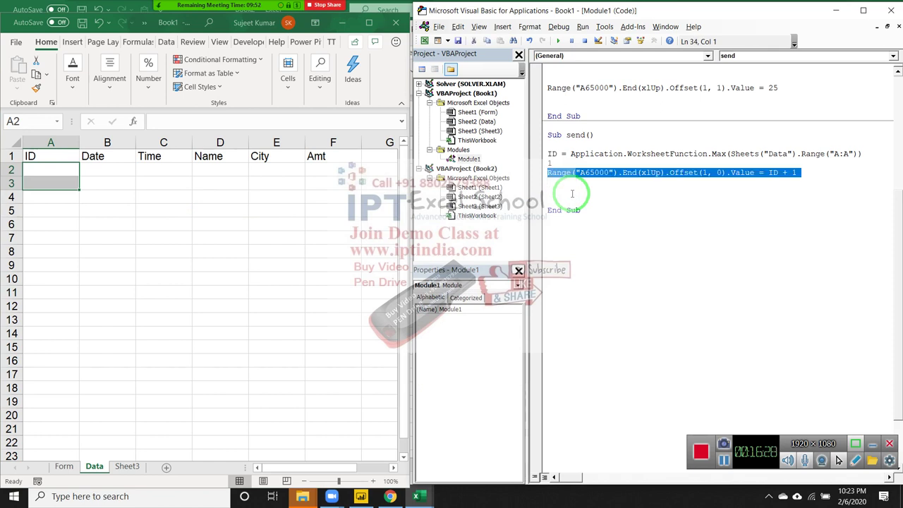
key("ctrl+c")
key("ctrl+v")
key("ctrl+v")
Enter 1 as the starting ID in Data cell A2
left_click(224, 210)
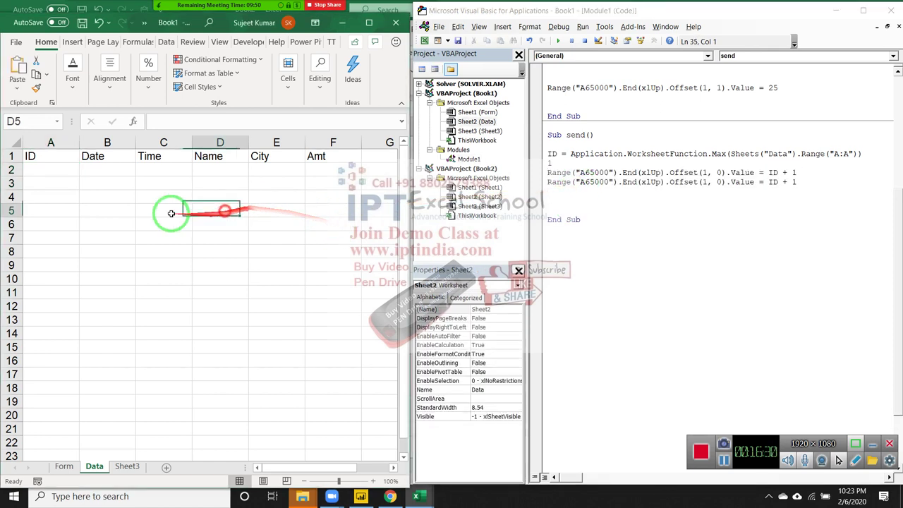
left_click(64, 170)
type("1")
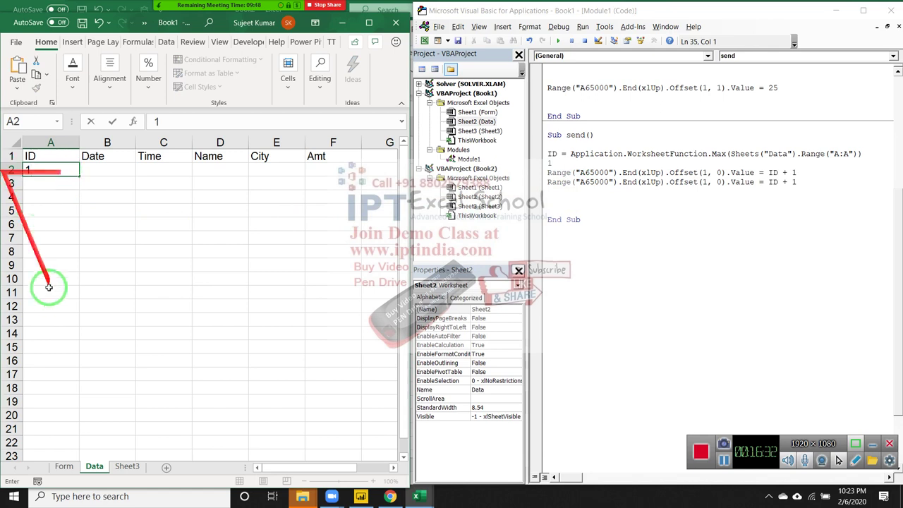
left_click(50, 304)
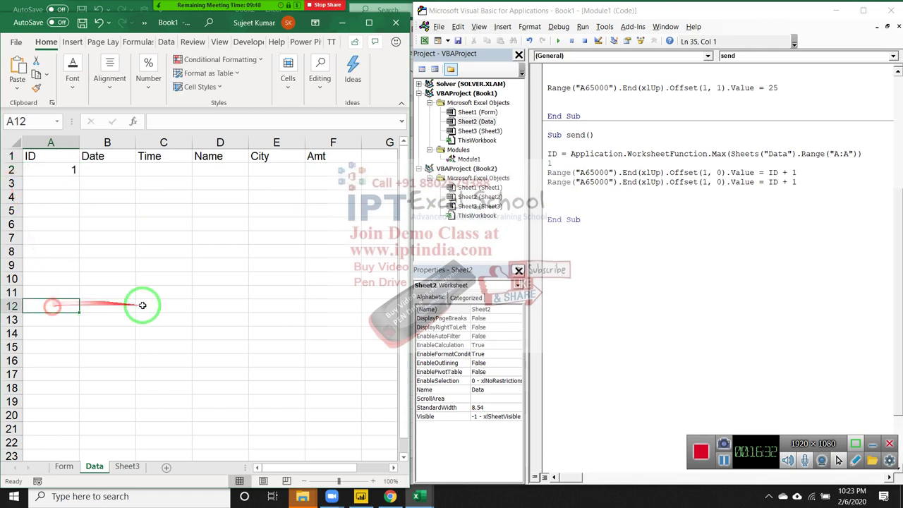
left_click(55, 429)
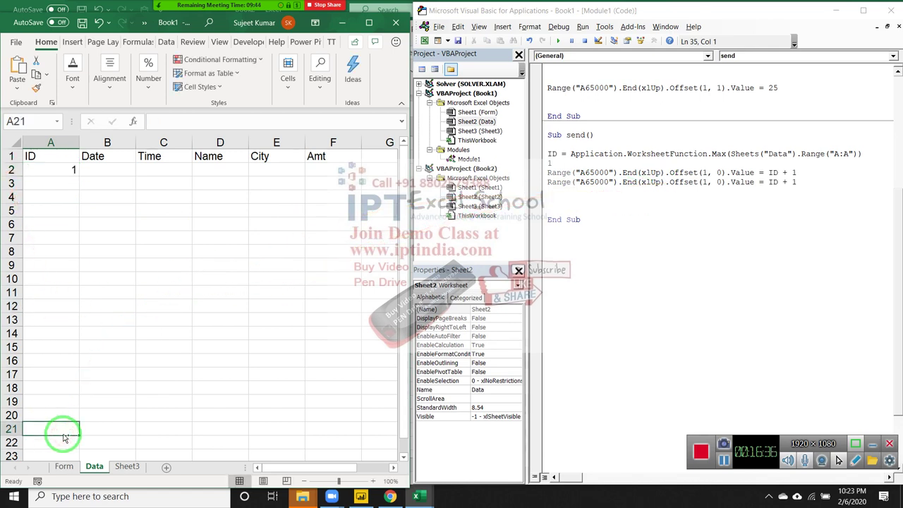
key("ctrl+Up")
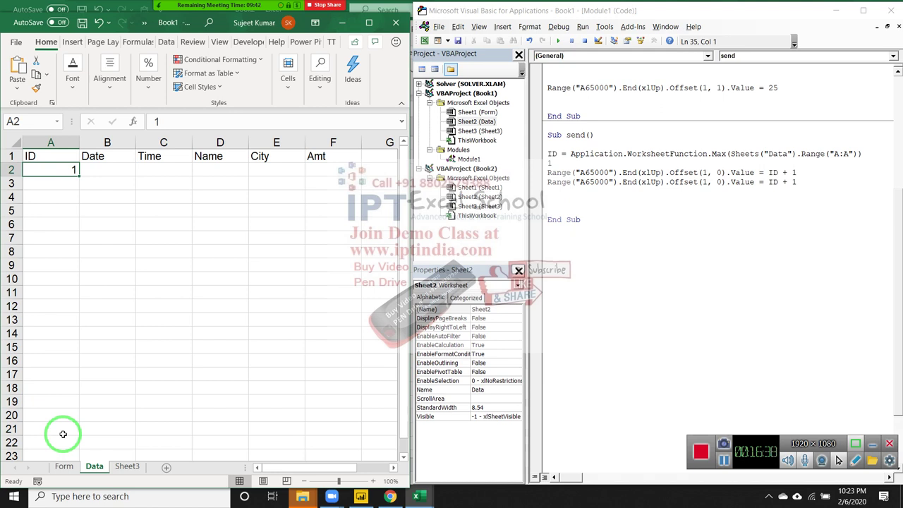
key("Up")
key("Right")
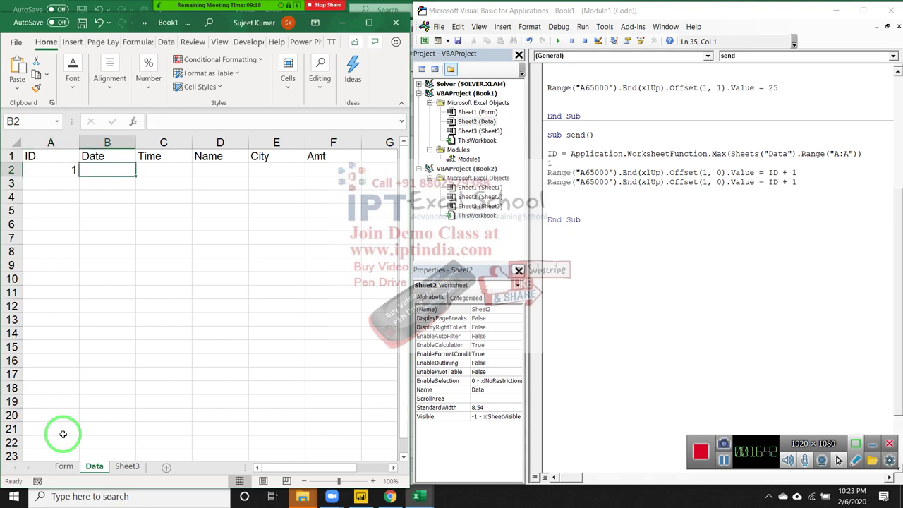
Change the copied line to Range("A65000").End(xlUp).Offset(0, 1).Value = Date
left_click(703, 182)
key("Delete")
type("0")
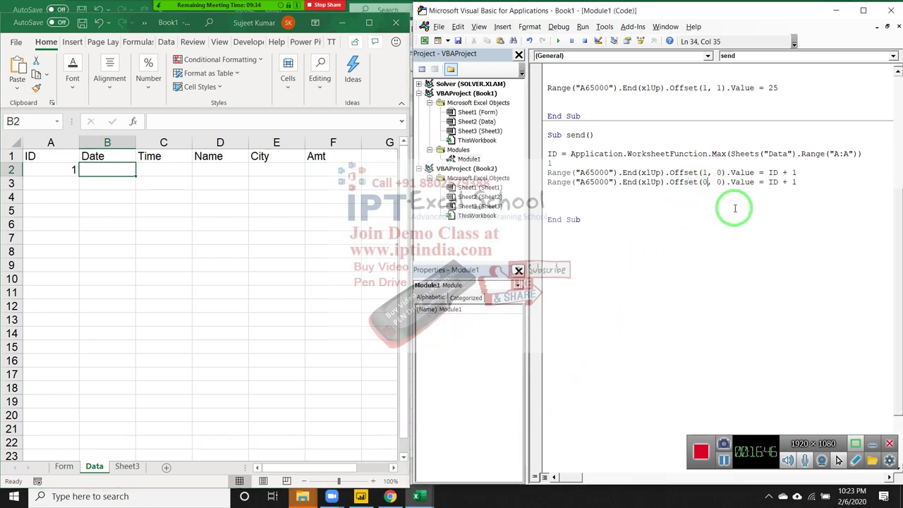
left_click(722, 182)
key("BackSpace")
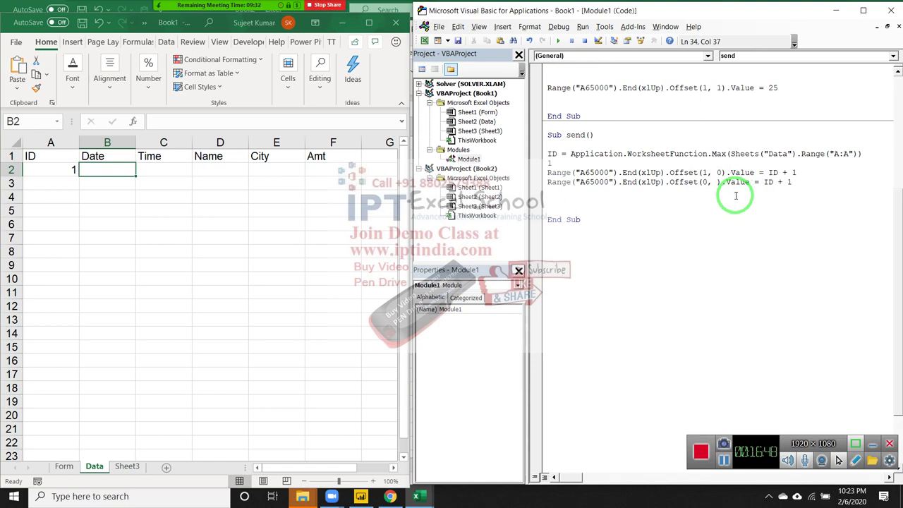
type("1")
left_click_drag(767, 182, 820, 180)
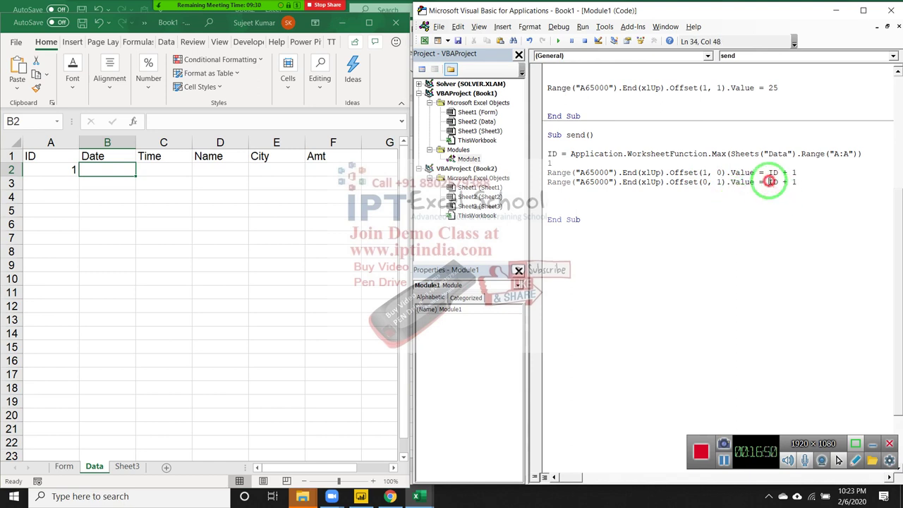
type("daT")
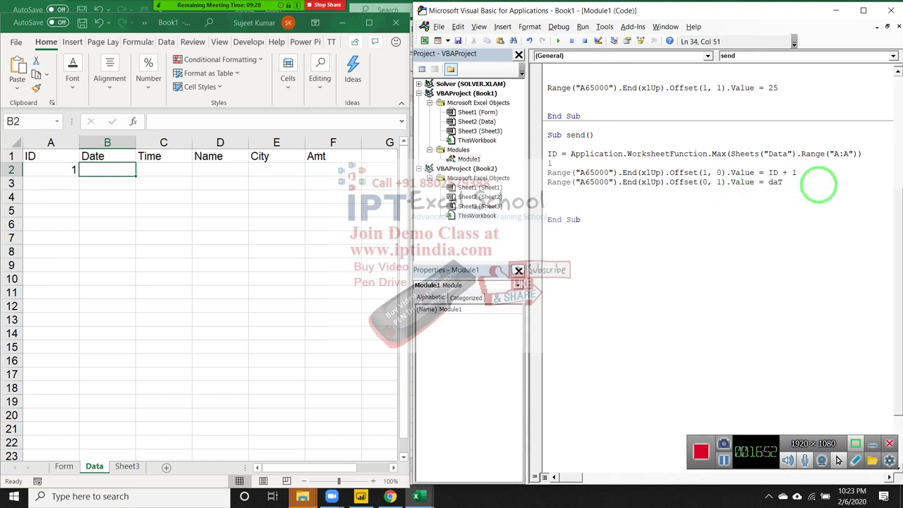
key("BackSpace")
key("BackSpace")
left_click(806, 199)
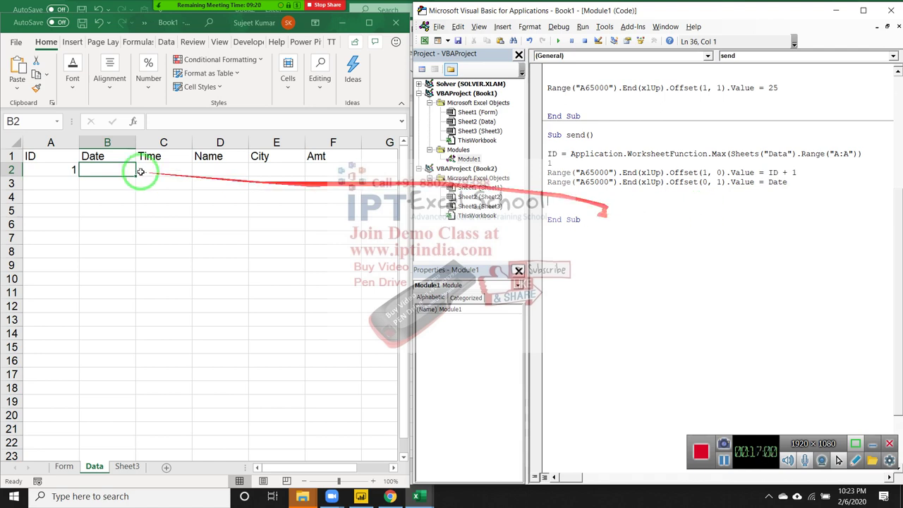
Insert today's date into Data cell B2 with Ctrl+;
left_click(95, 168)
key("ctrl+semicolon")
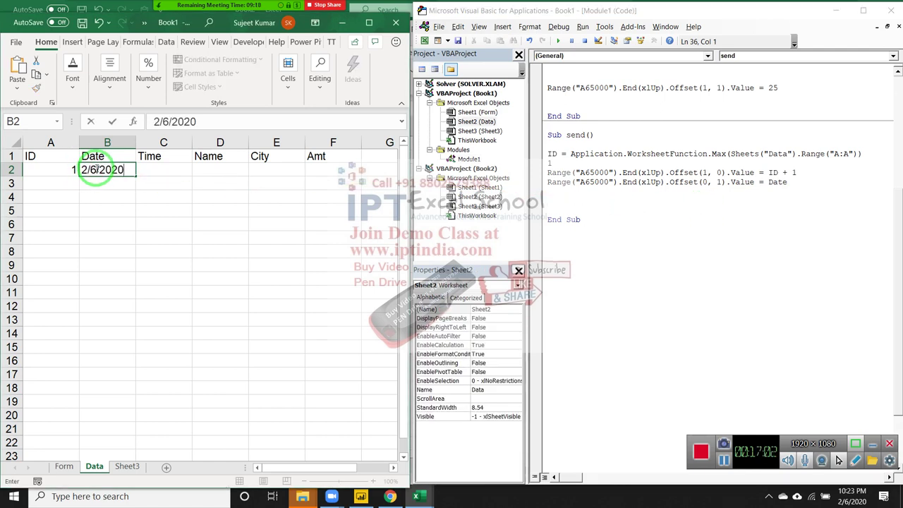
key("Return")
left_click(144, 158)
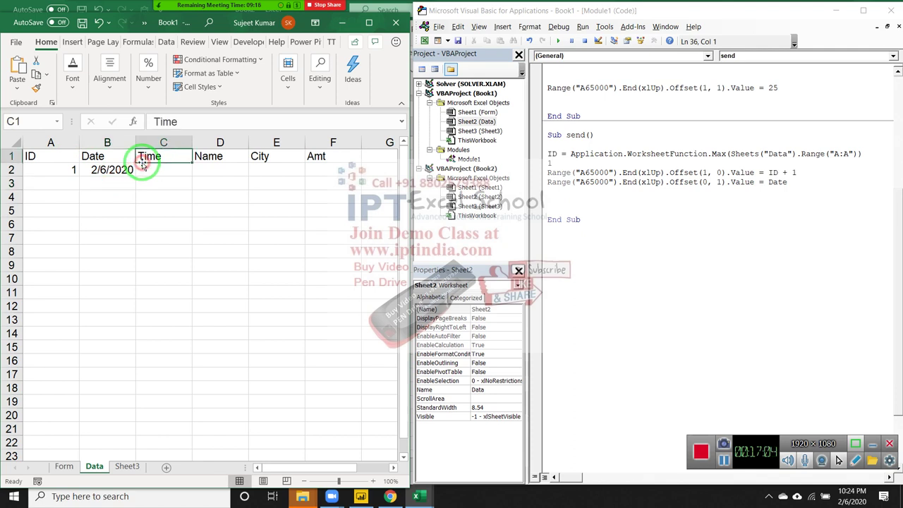
Duplicate the line that writes the Date
left_click(554, 188)
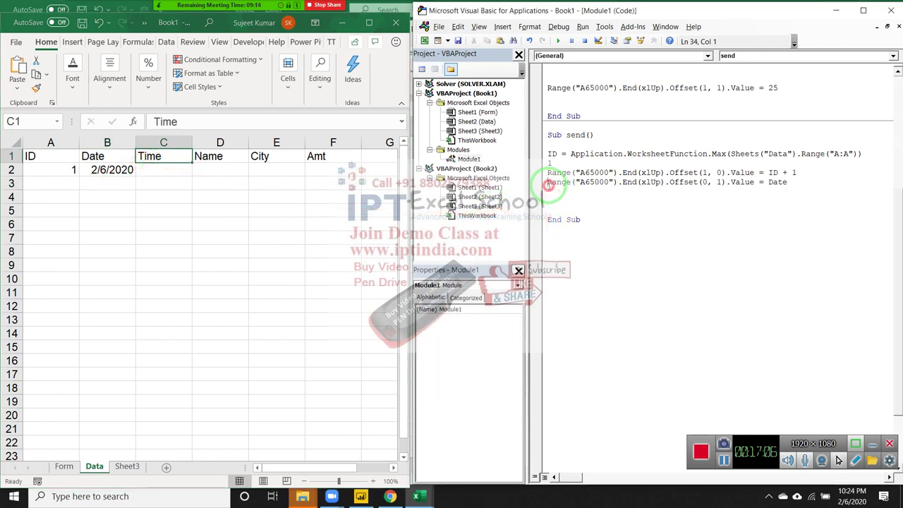
left_click(541, 185)
key("ctrl+c")
left_click(547, 191)
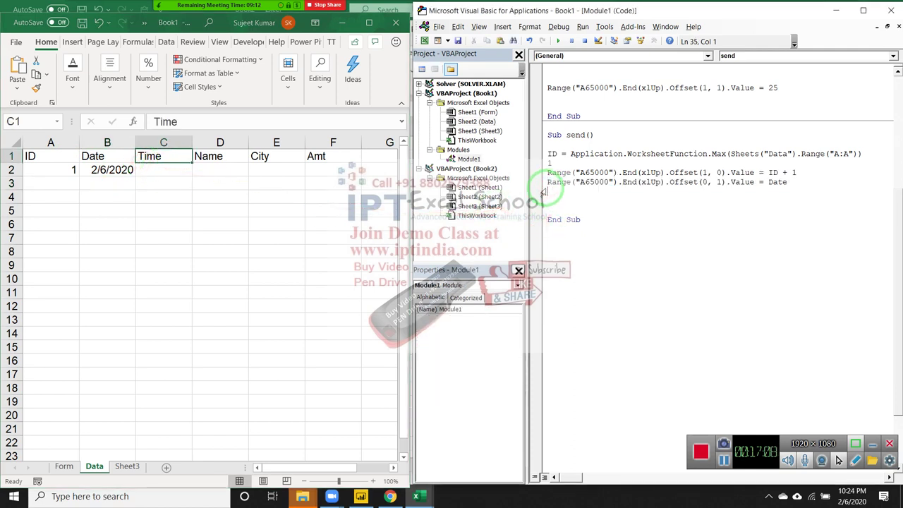
key("ctrl+v")
Check the Data sheet to locate the Time column in row 2
left_click(62, 381)
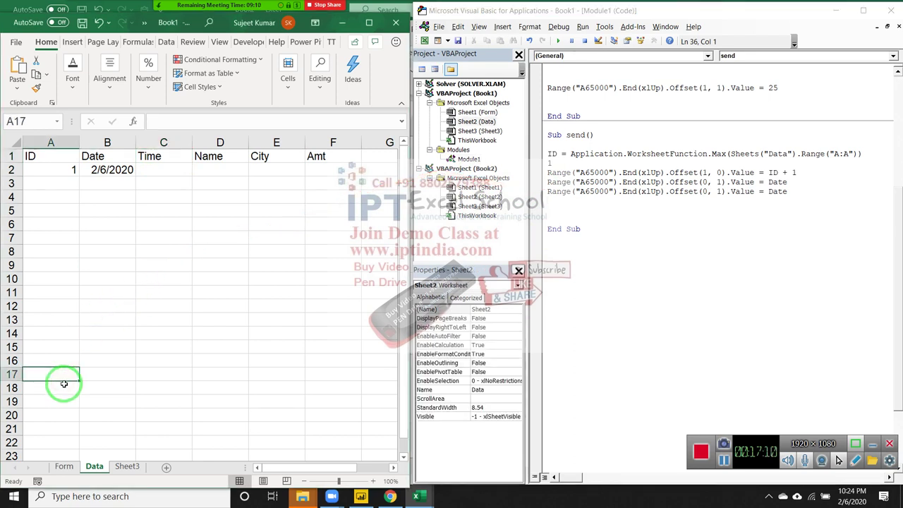
key("ctrl+Up")
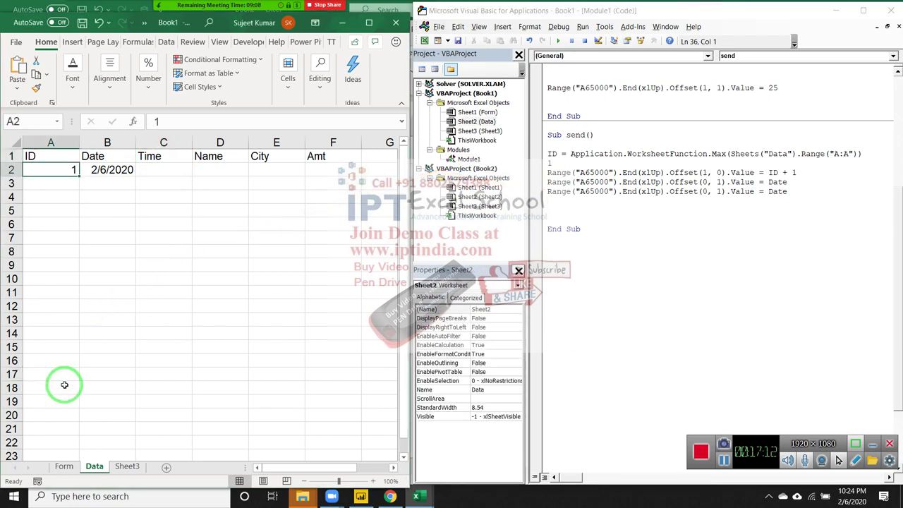
key("Right")
key("Right")
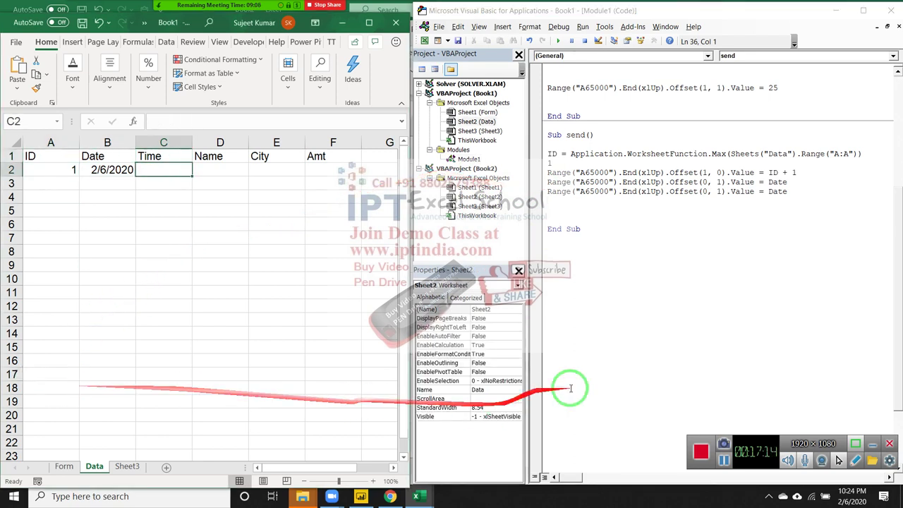
Change the copied Date line to Offset(0, 2) and replace Date with Now
left_click(722, 191)
key("BackSpace")
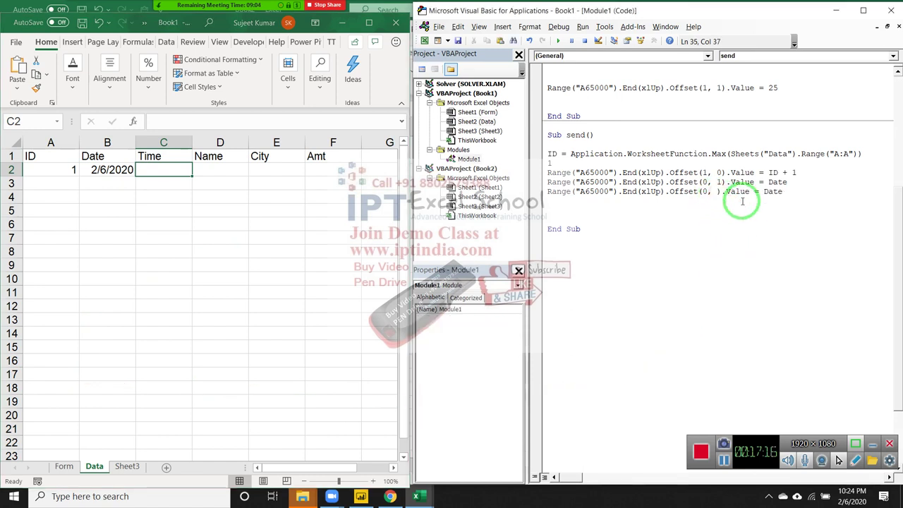
type("2")
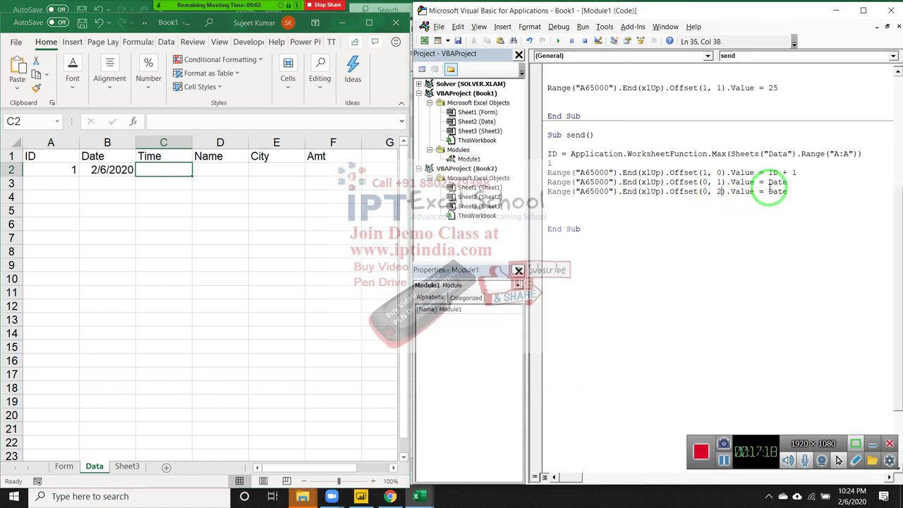
left_click_drag(769, 191, 817, 190)
type("no")
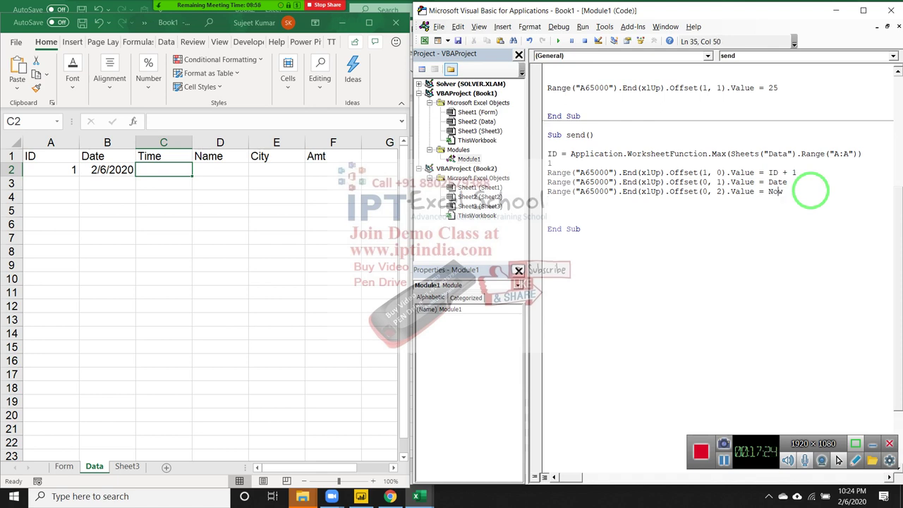
left_click(139, 235)
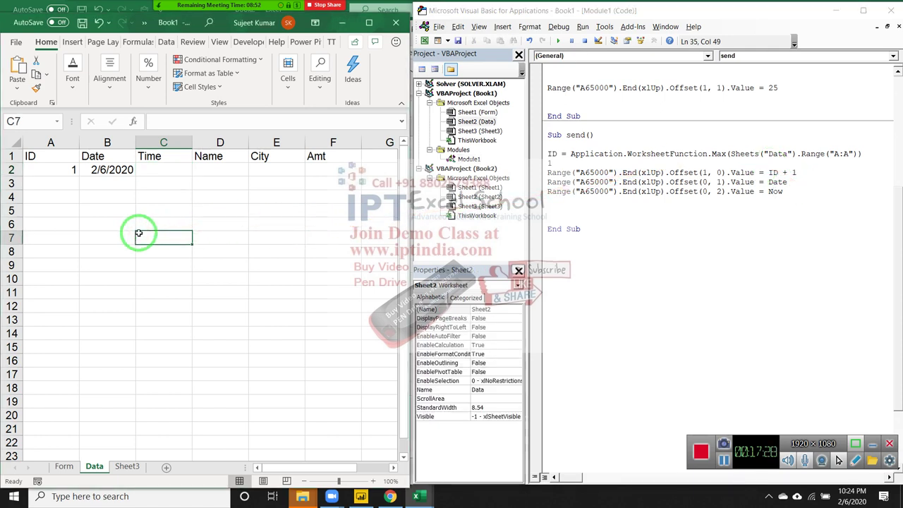
key("ctrl+semicolon")
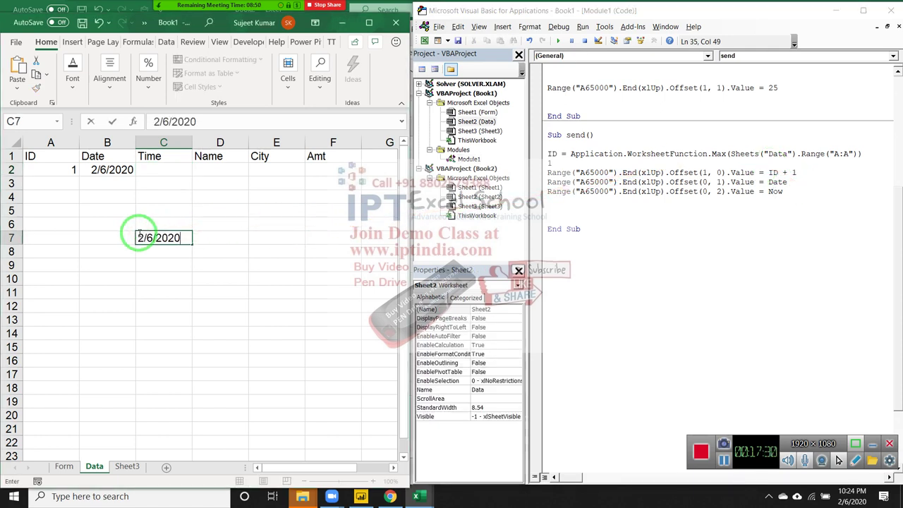
key("ctrl+shift+semicolon")
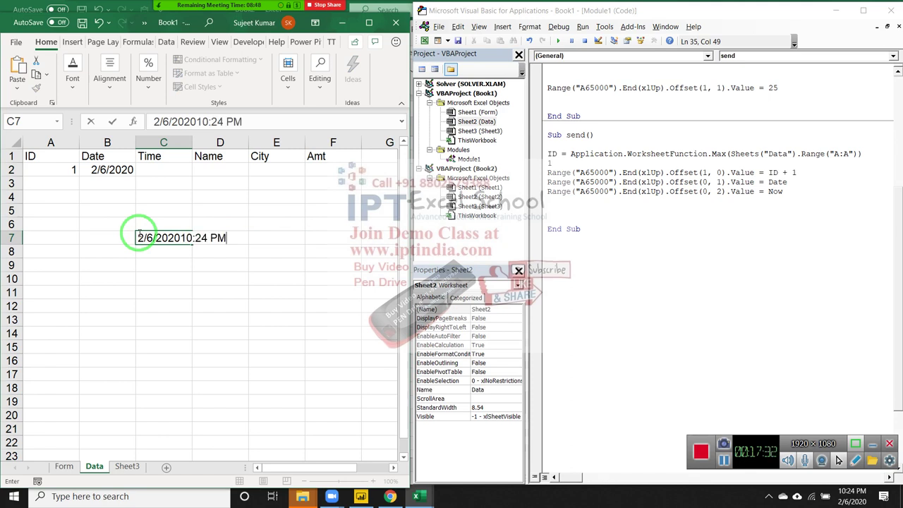
left_click(138, 236)
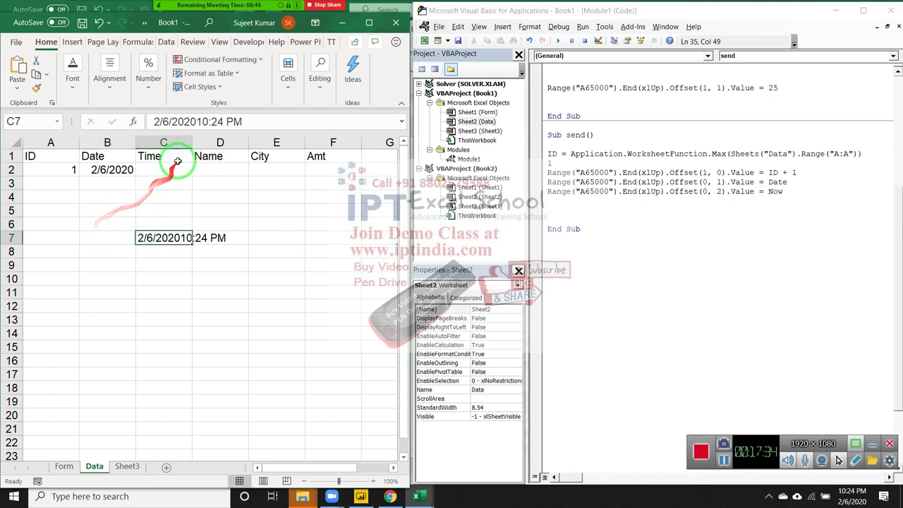
left_click(196, 122)
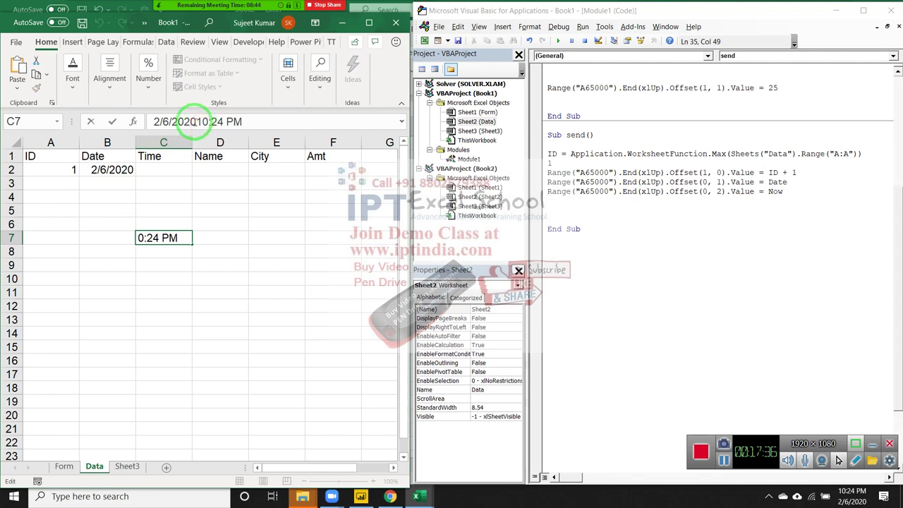
key("Return")
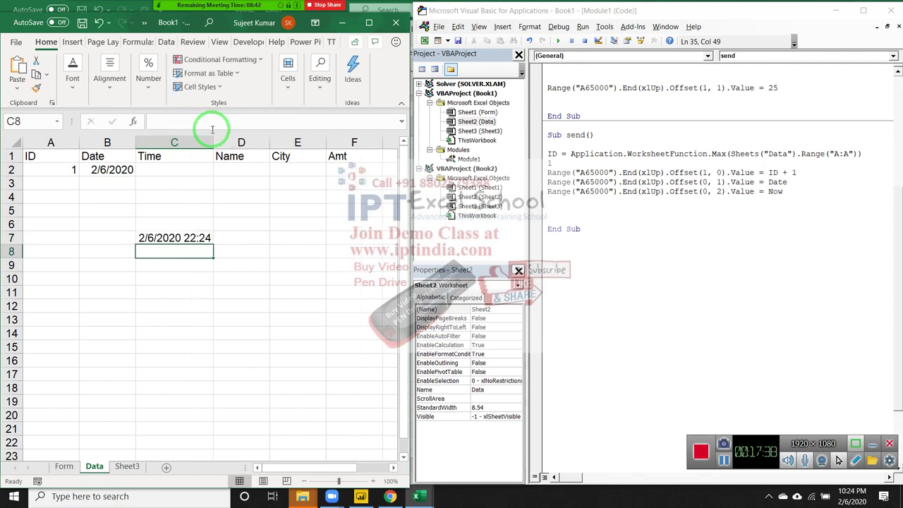
type("=")
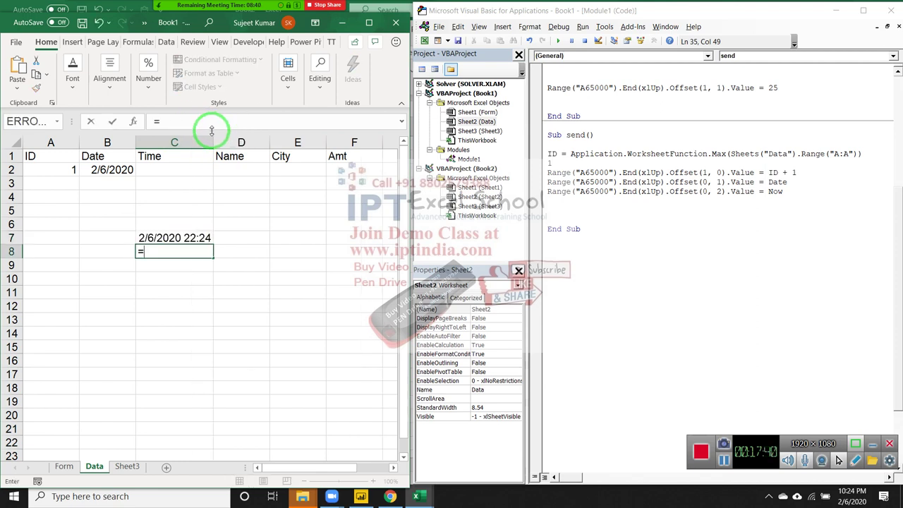
type("te")
key("Tab")
type("C7")
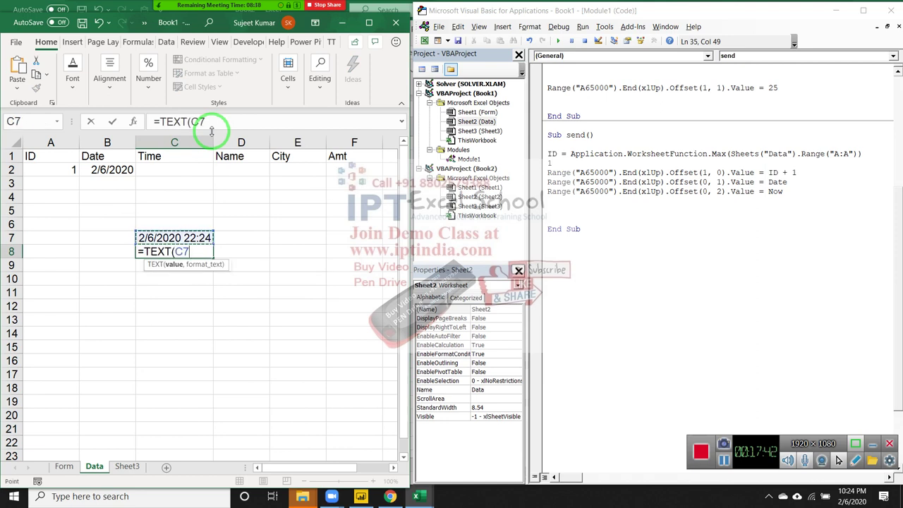
type(",\"HH:")
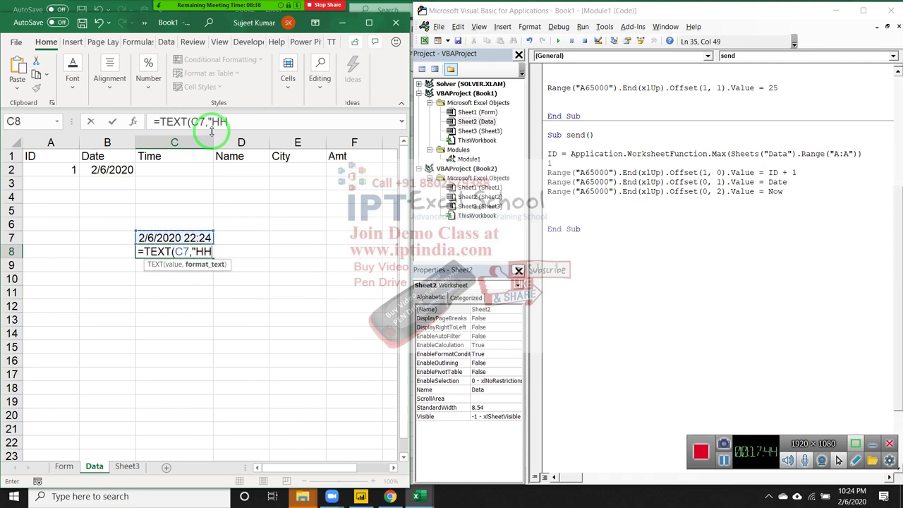
type("MM:S")
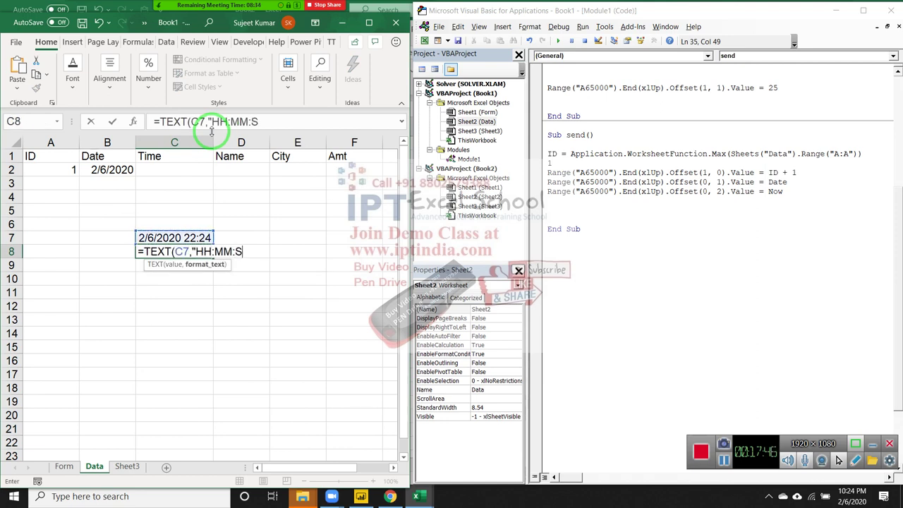
type("S\")")
key("Return")
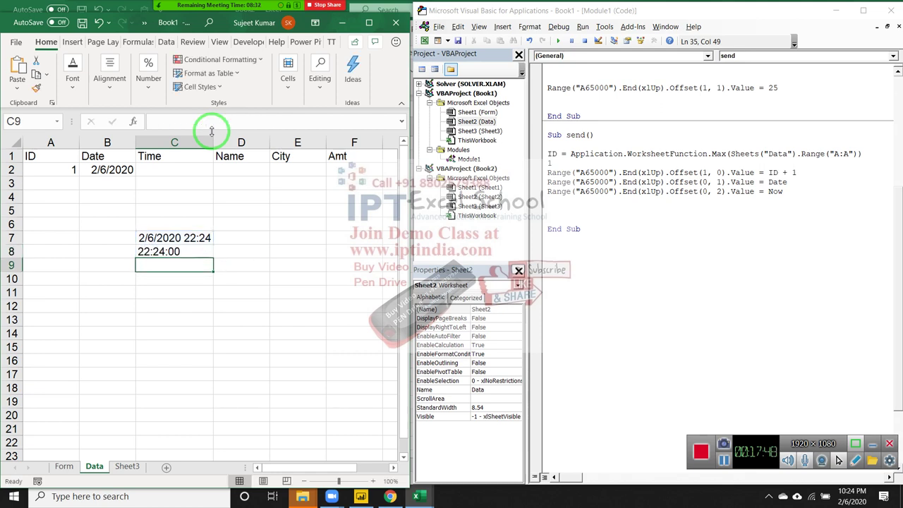
key("Up")
key("Up")
key("shift+Down")
key("Delete")
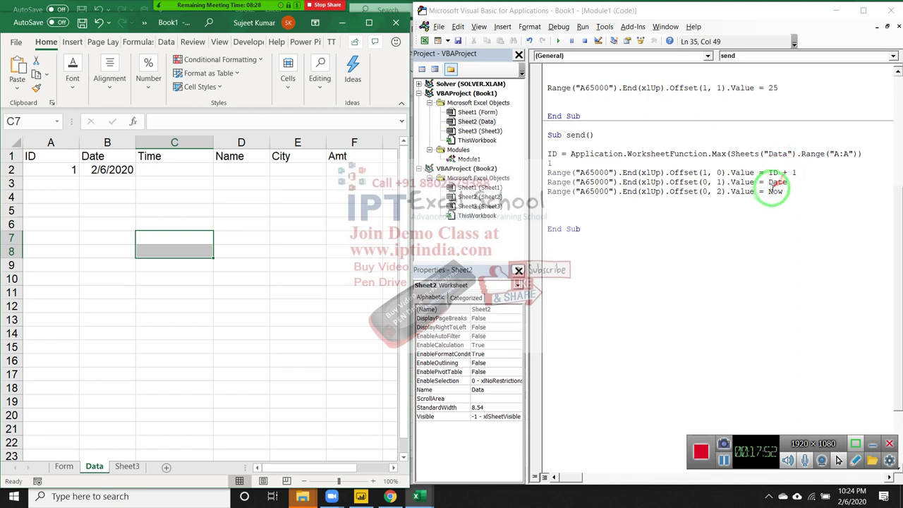
Wrap Now in Format so the Time line writes Format(Now,"HH:MM:SS")
double_click(775, 192)
left_click(770, 196)
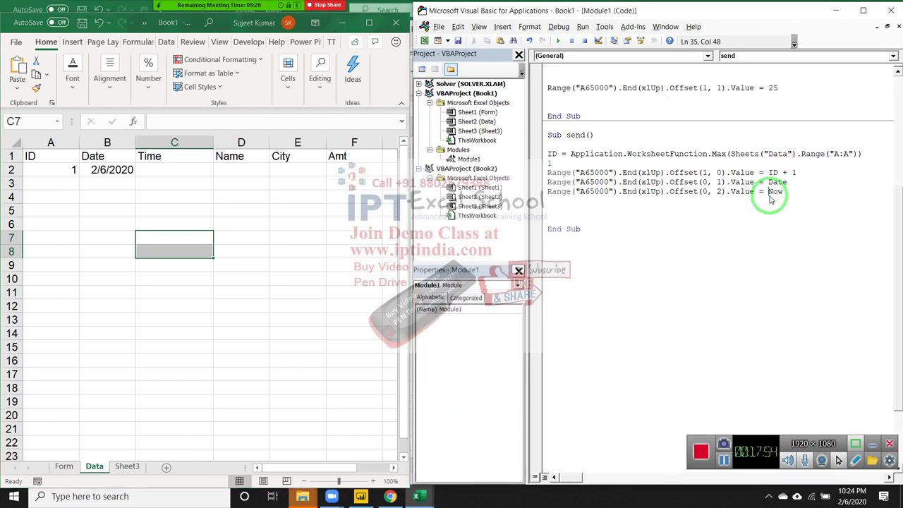
type("for")
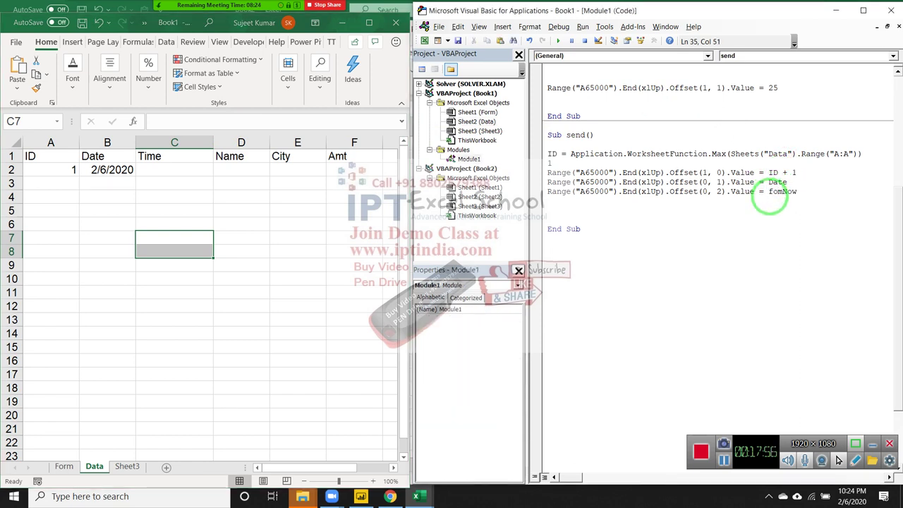
type("mat(")
key("Left")
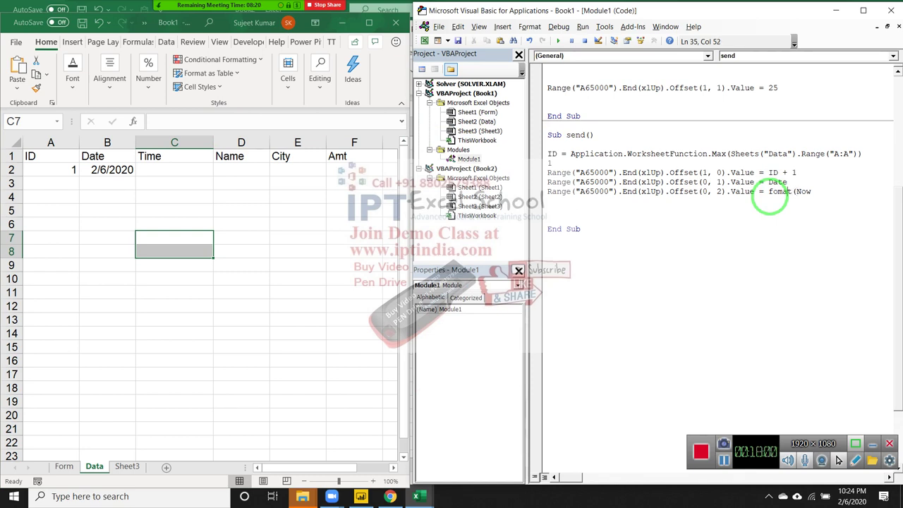
type("r")
key("ctrl+i")
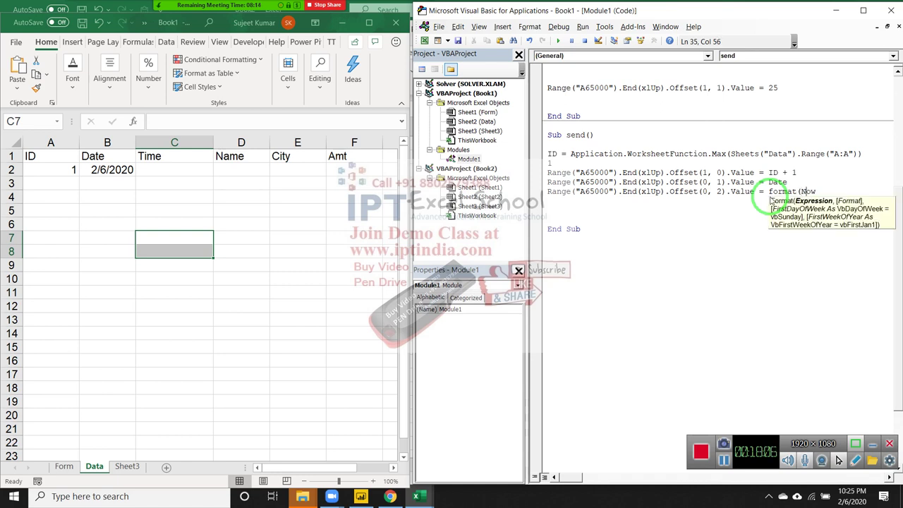
type(",\"HH")
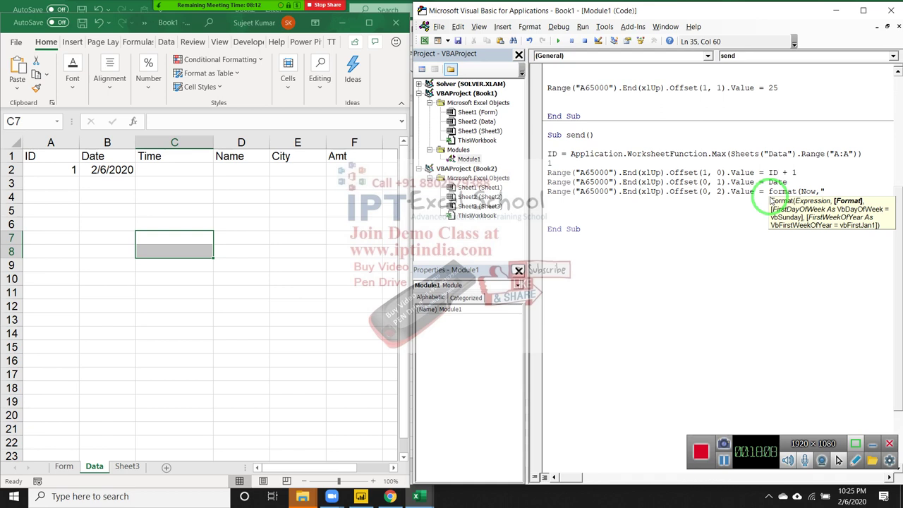
type(":MM:")
type("SS\")")
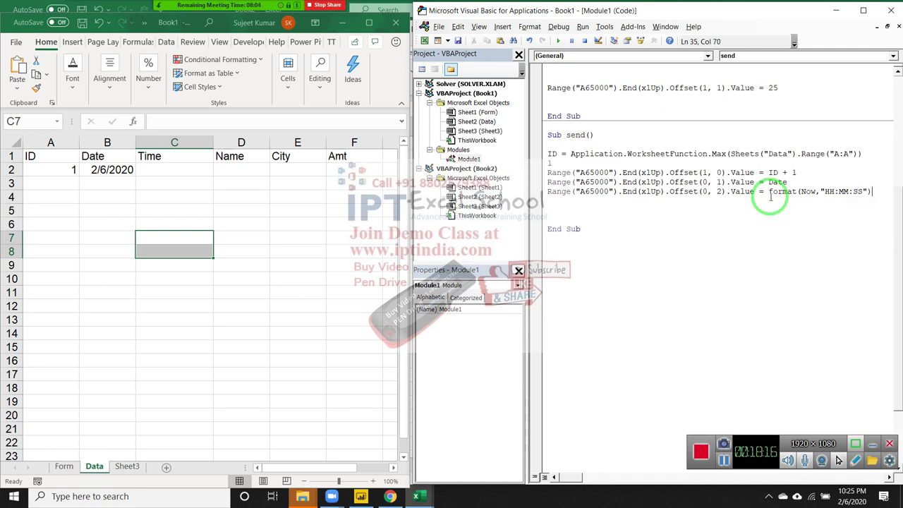
Insert the current time into Data cell C2 as a sample Time entry
left_click(677, 205)
left_click(203, 174)
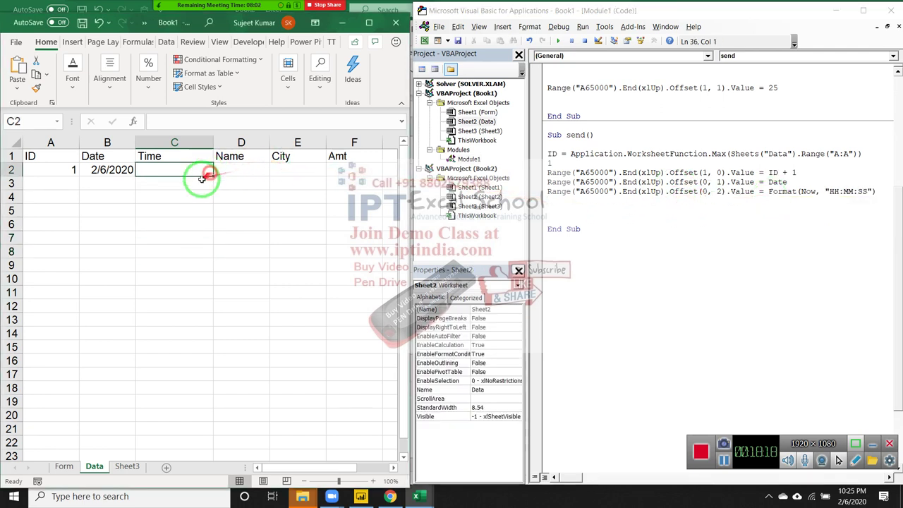
key("ctrl+shift+semicolon")
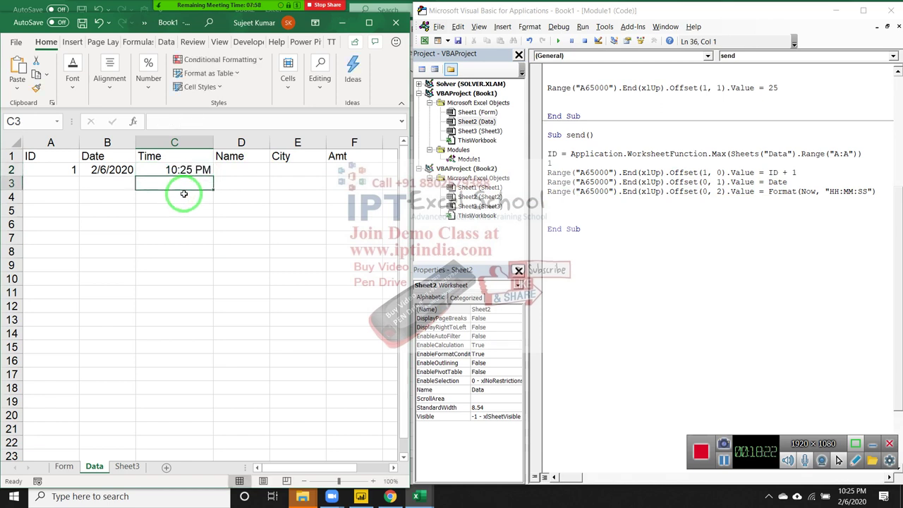
key("Tab")
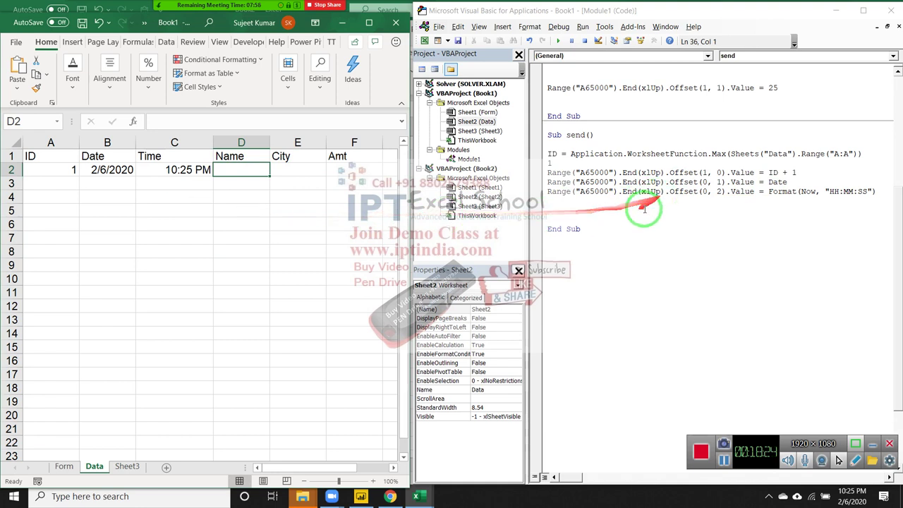
Paste a fourth write line, set its offset to 3 and remove its Date value
left_click(572, 205)
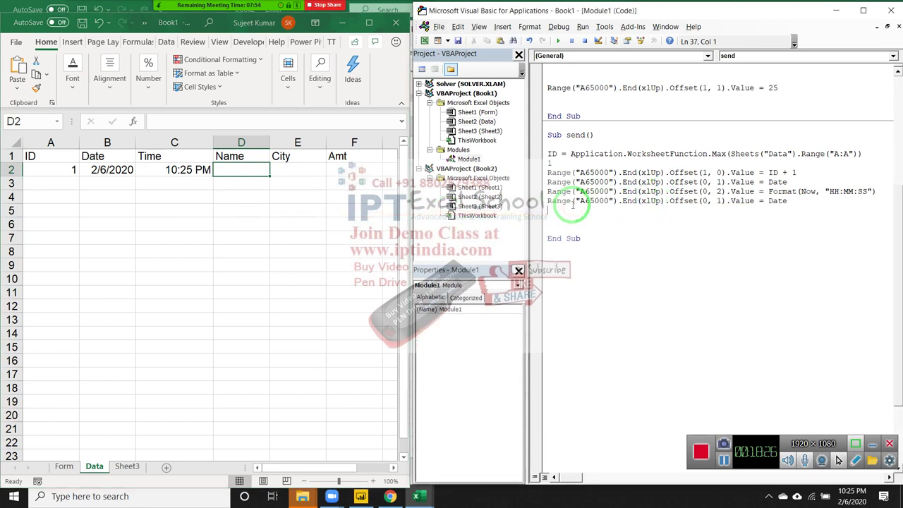
key("ctrl+v")
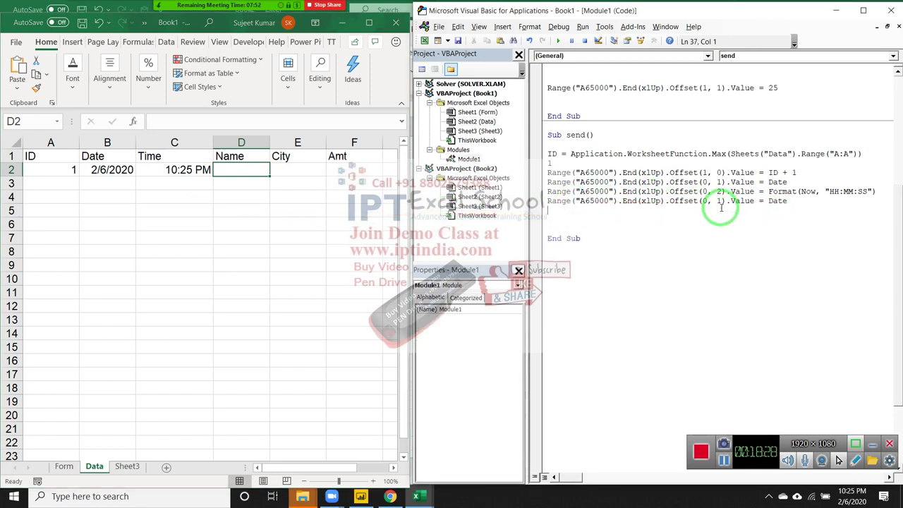
left_click(713, 201)
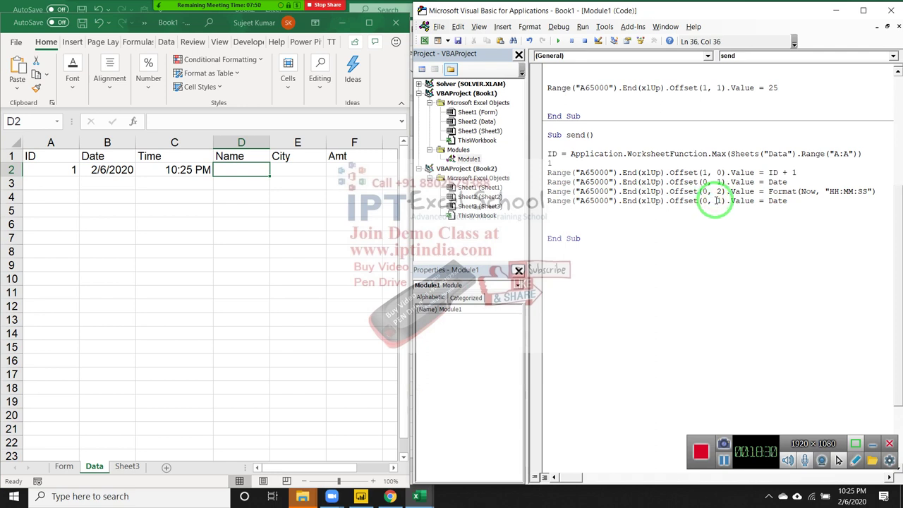
left_click(717, 201)
key("Delete")
type("3")
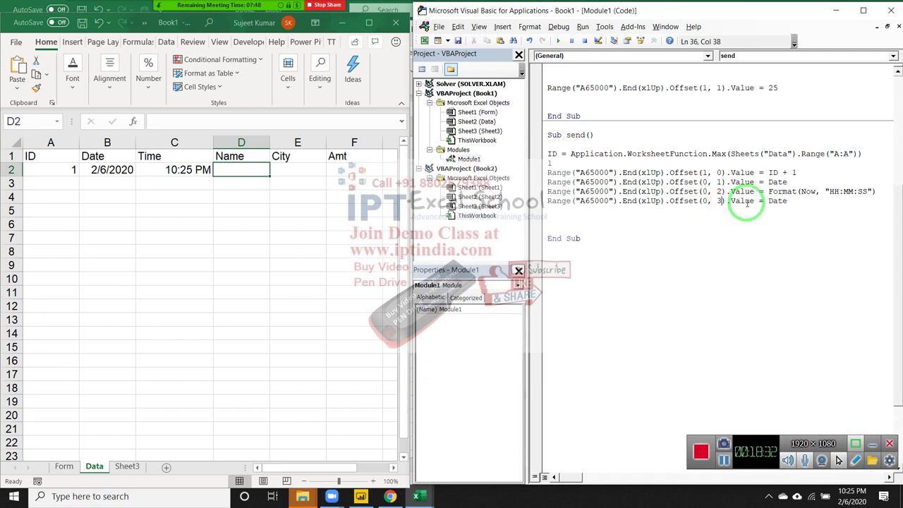
left_click_drag(769, 201, 822, 197)
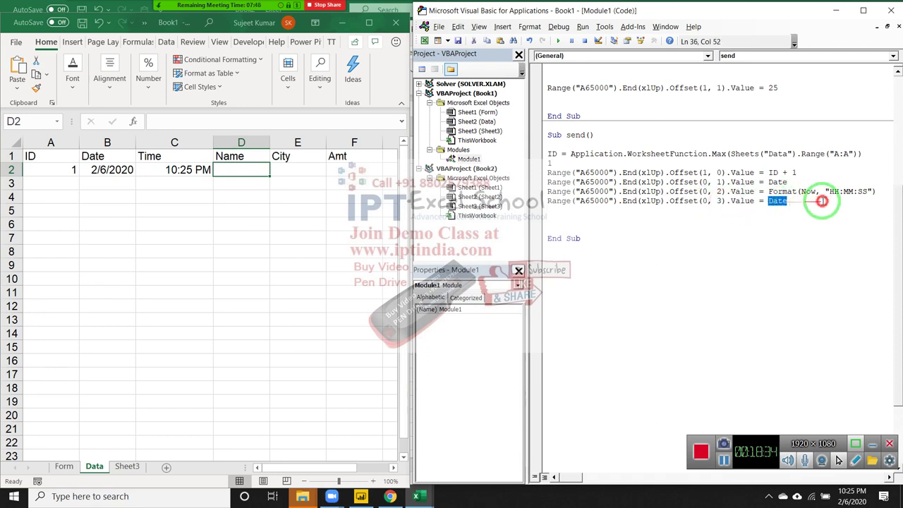
key("BackSpace")
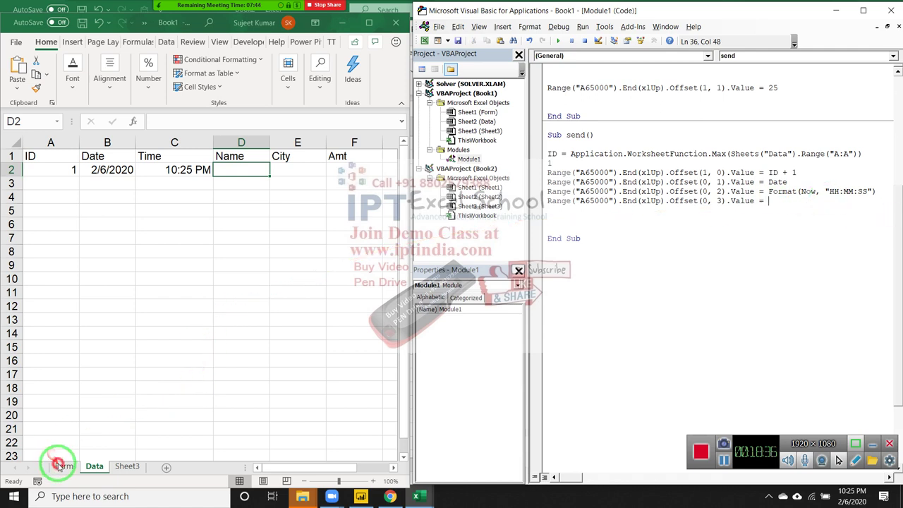
Make the Offset(0, 3) line write Range("B1").Value from the Form sheet
left_click(62, 466)
left_click(101, 158)
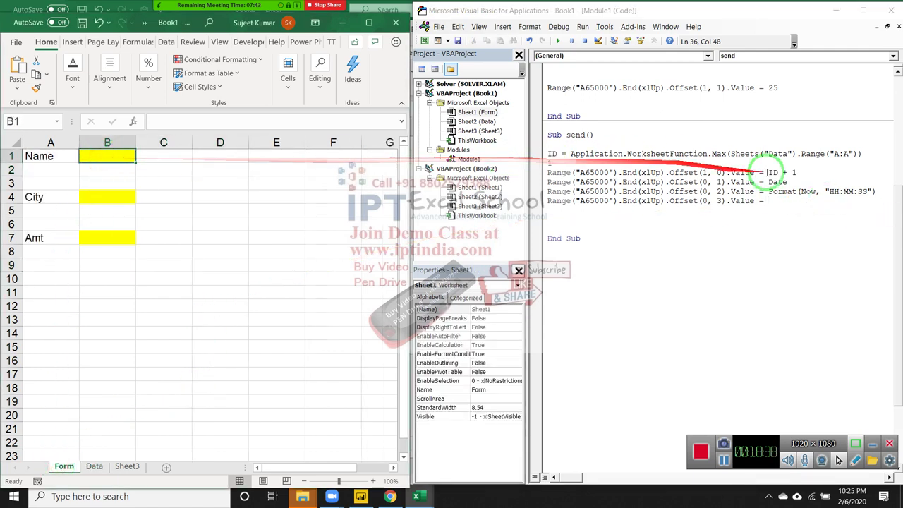
left_click(776, 205)
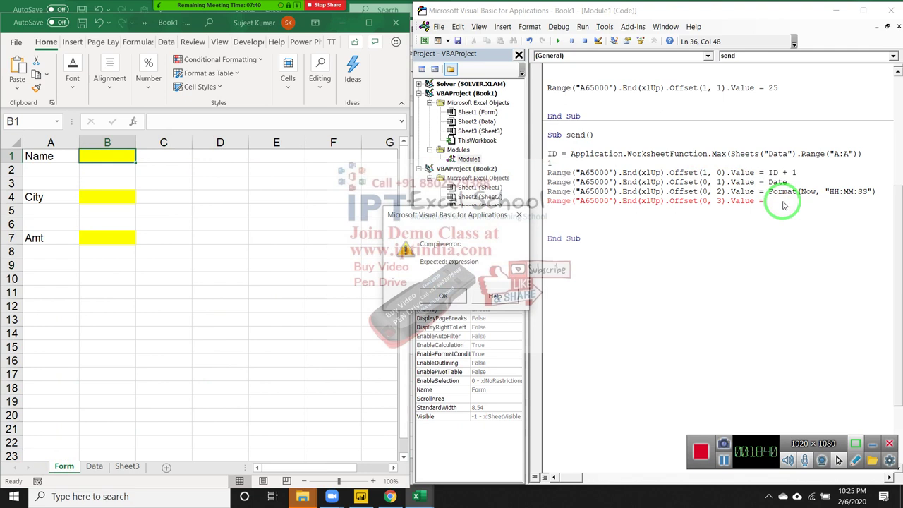
key("Return")
type("ran")
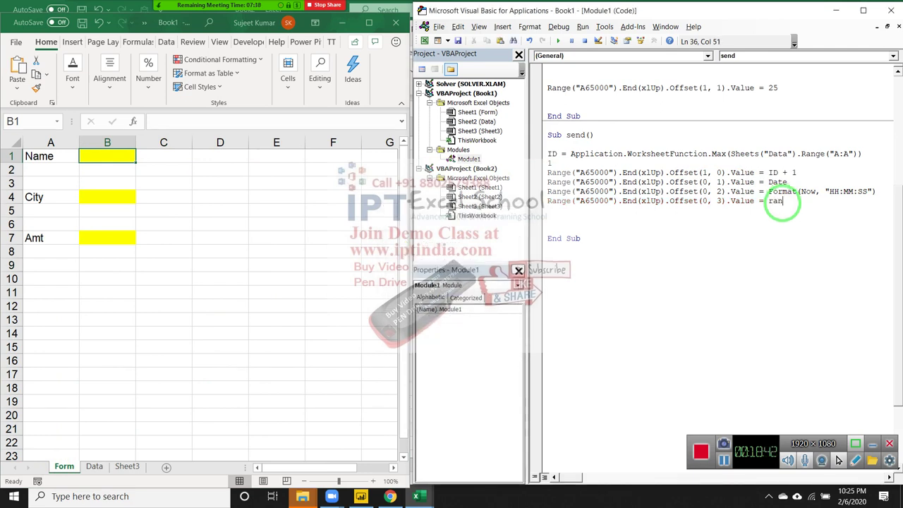
type("(")
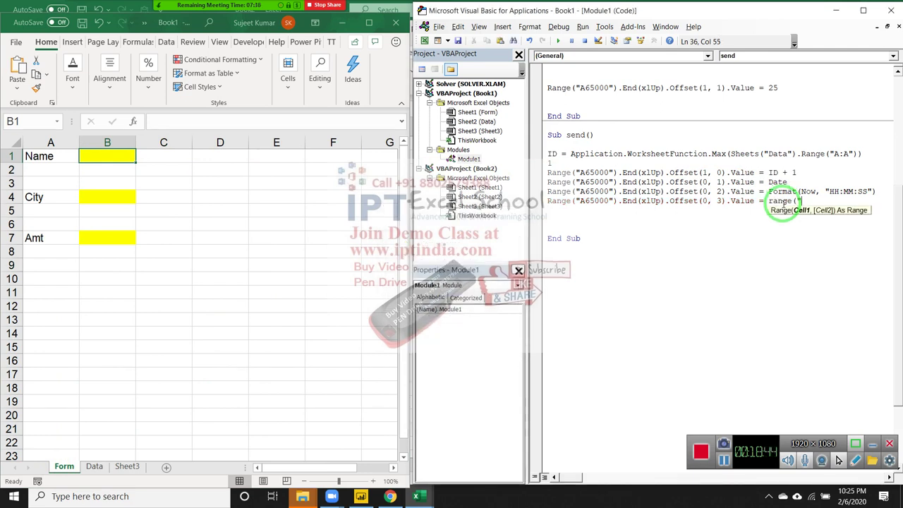
type(")")
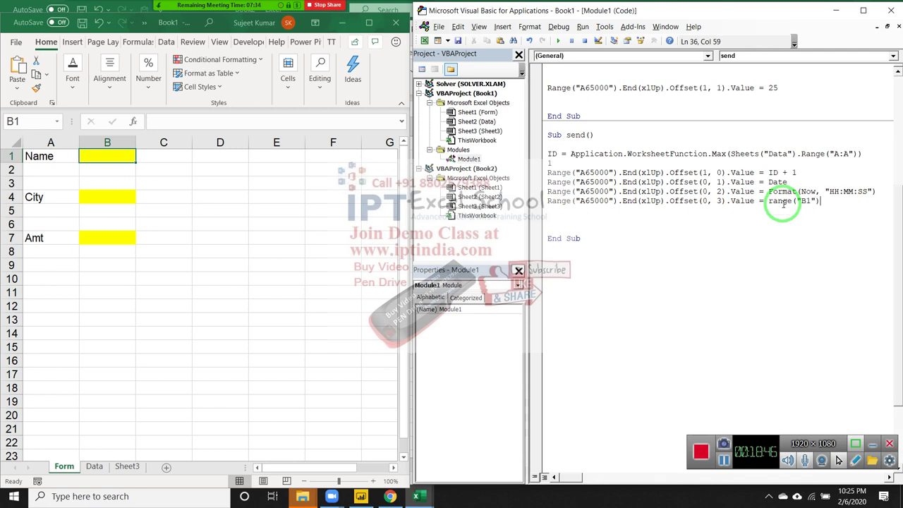
type(".value")
key("Return")
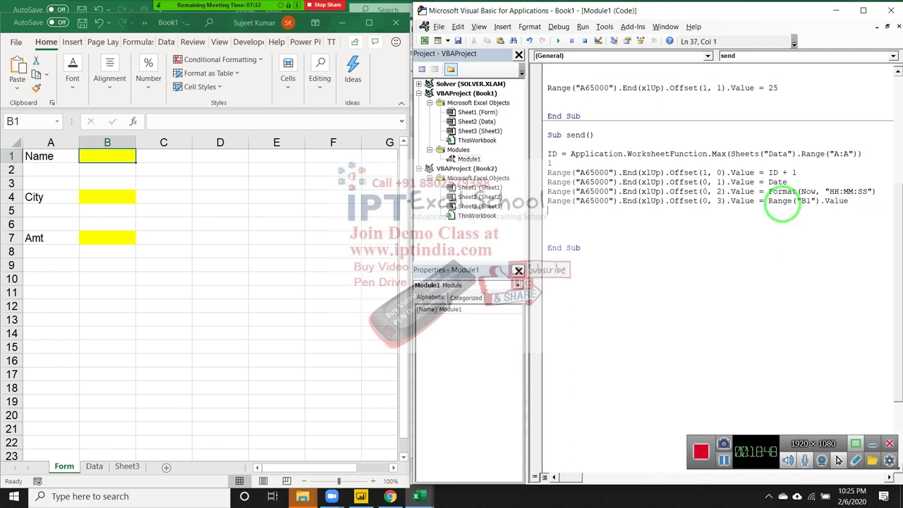
Duplicate the B1 line twice and change the copies' offsets to 4 and 5
key("shift+Down")
key("ctrl+c")
key("ctrl+v")
key("ctrl+v")
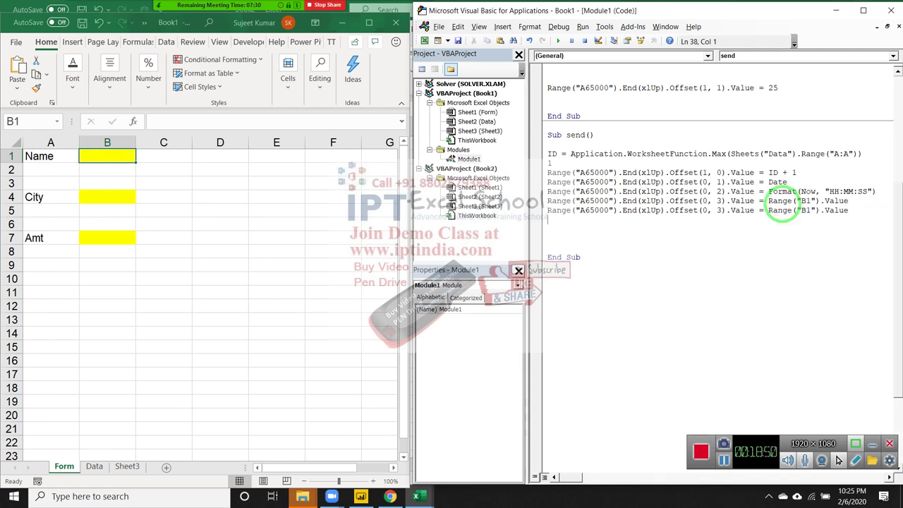
key("ctrl+v")
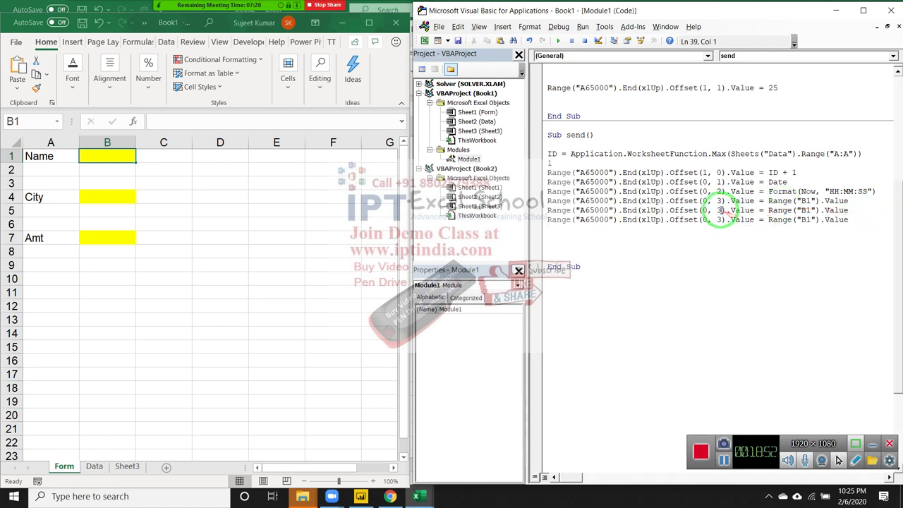
left_click(721, 211)
key("BackSpace")
type("4")
left_click(717, 221)
key("Delete")
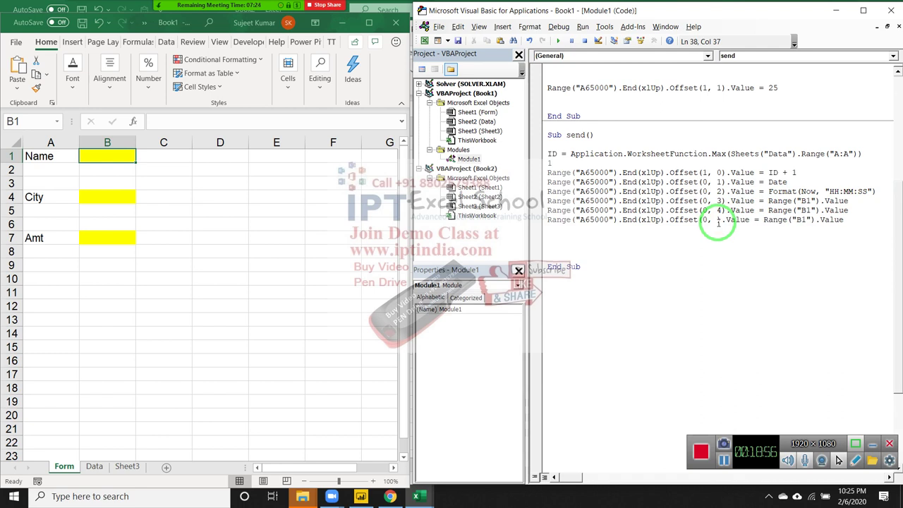
type("5")
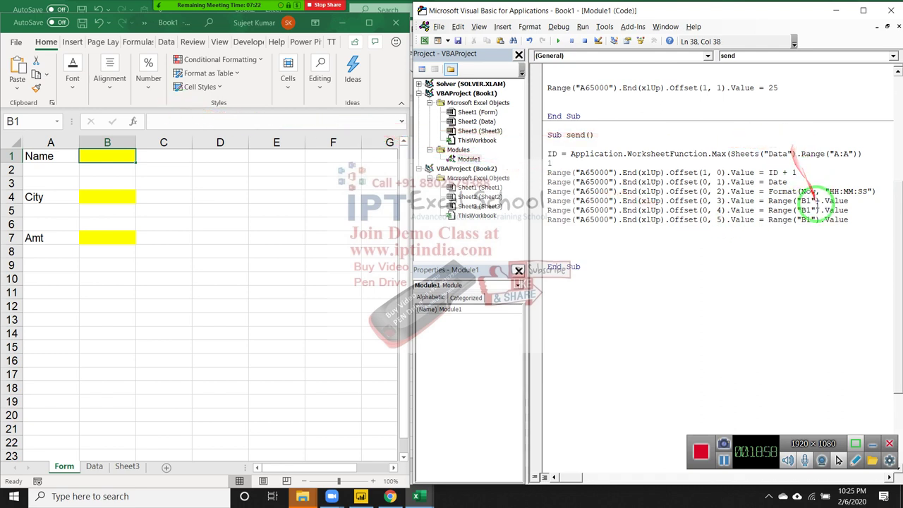
Point the two copied lines at cells B4 and B7
left_click(806, 210)
key("Delete")
type("4")
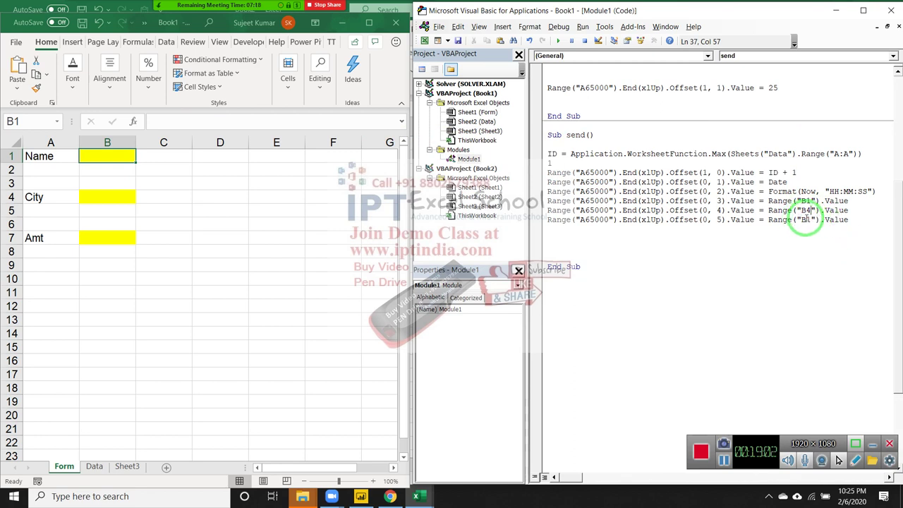
left_click(806, 220)
type("7")
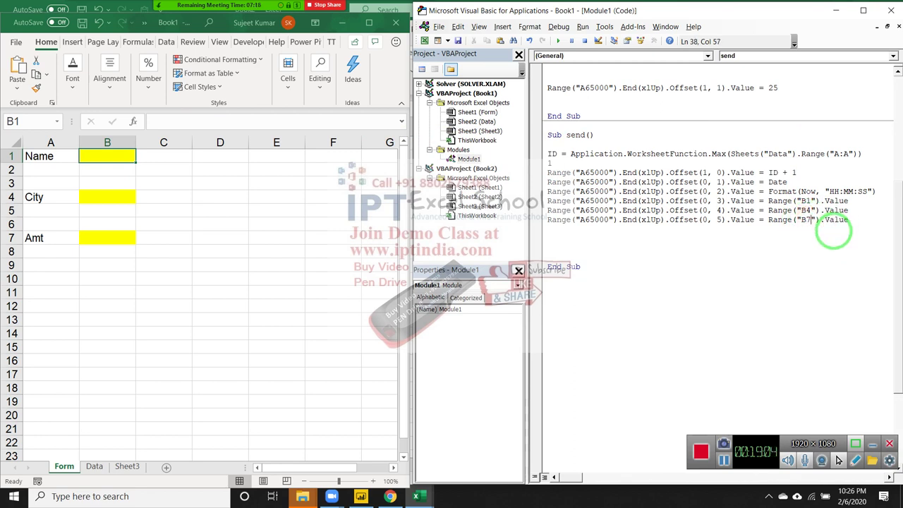
key("Delete")
type("7")
left_click(608, 236)
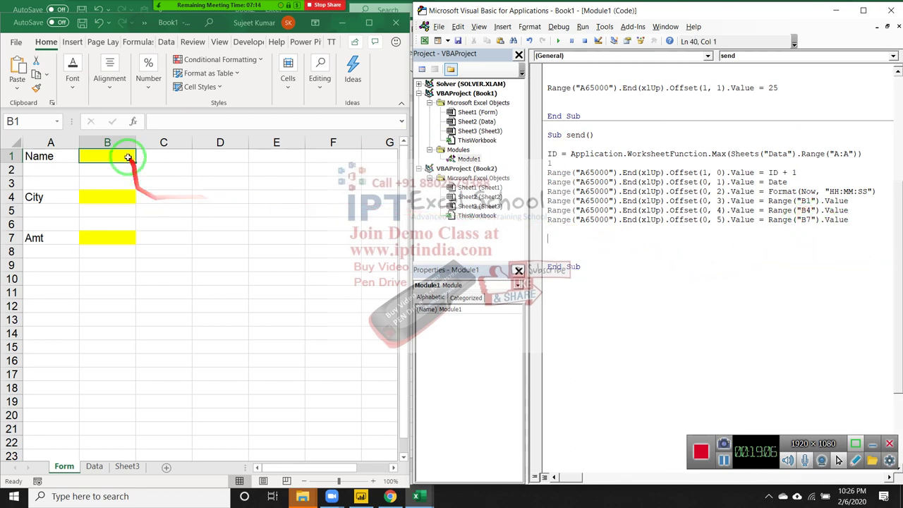
Add Range("B1,B4,B7").ClearContents and a MsgBox "Data Saved" line before End Sub
type("r")
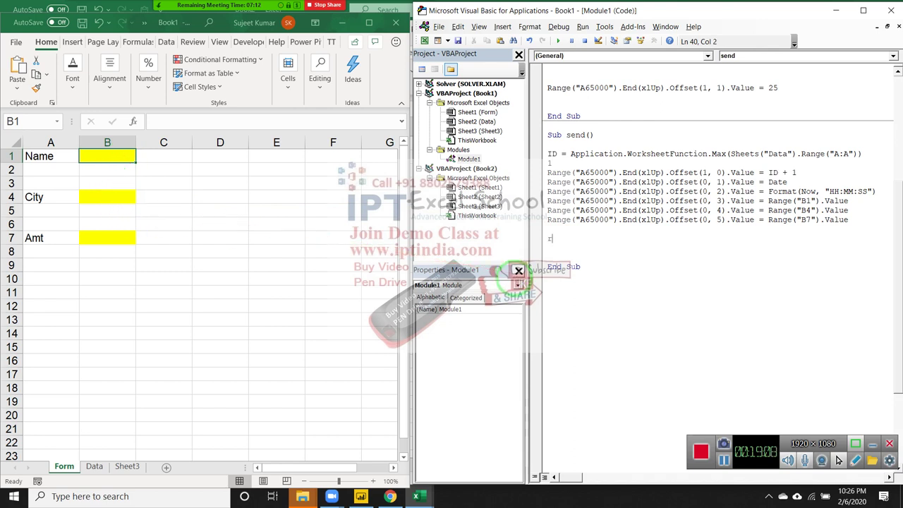
type("(")
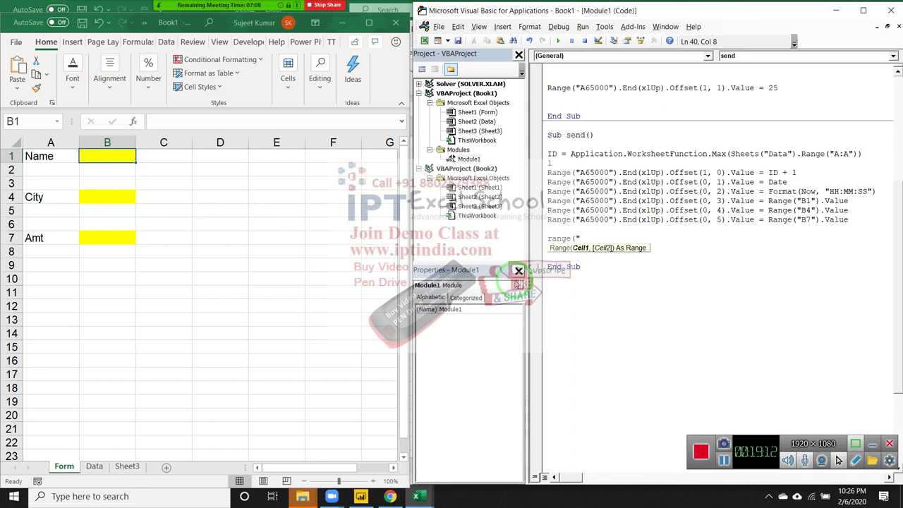
type("1")
type(",B4,B7")
type(").")
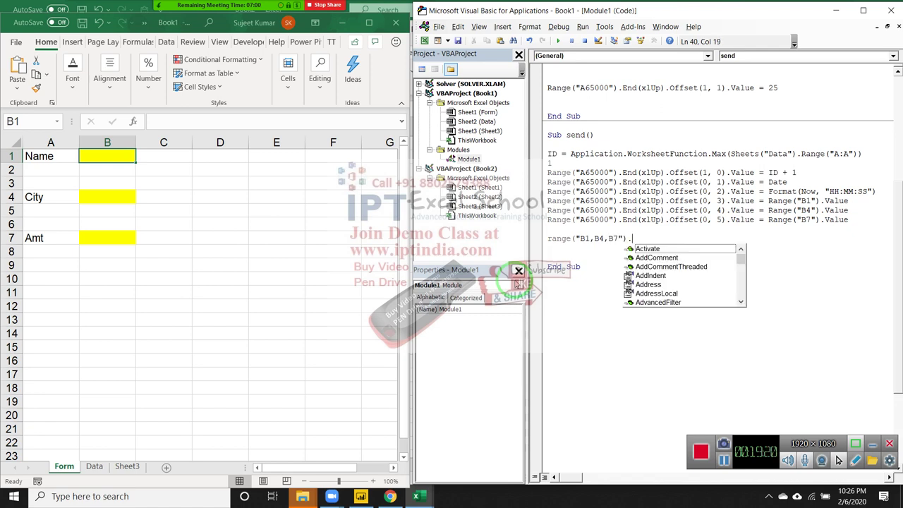
type("c")
key("Down")
key("Down")
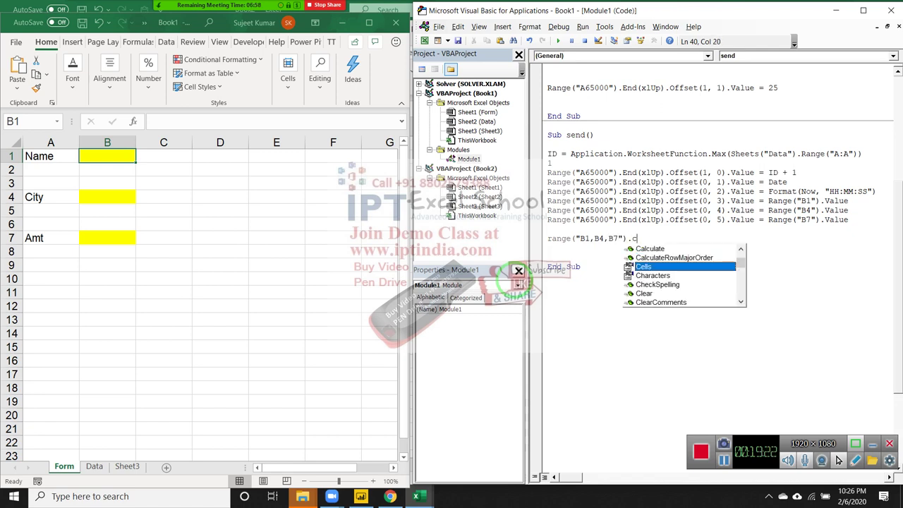
type("l")
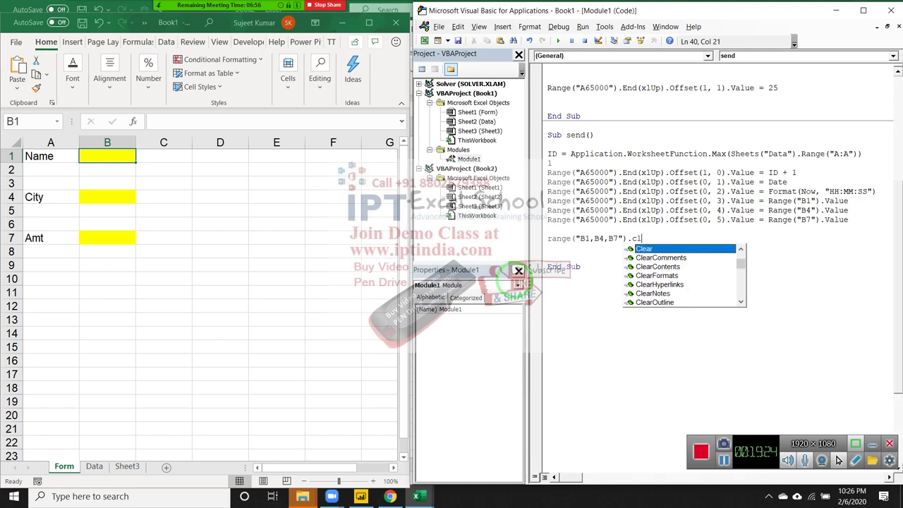
key("Down")
key("Down")
key("Tab")
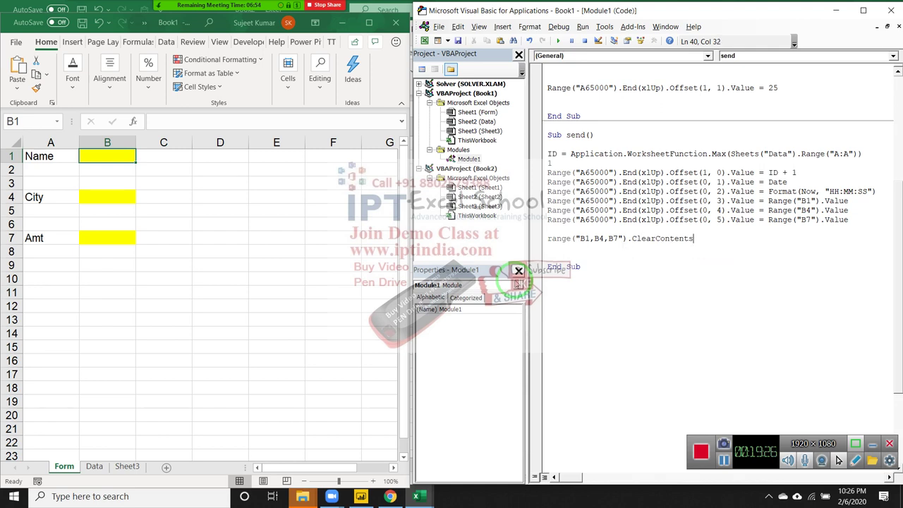
key("Return")
key("Return")
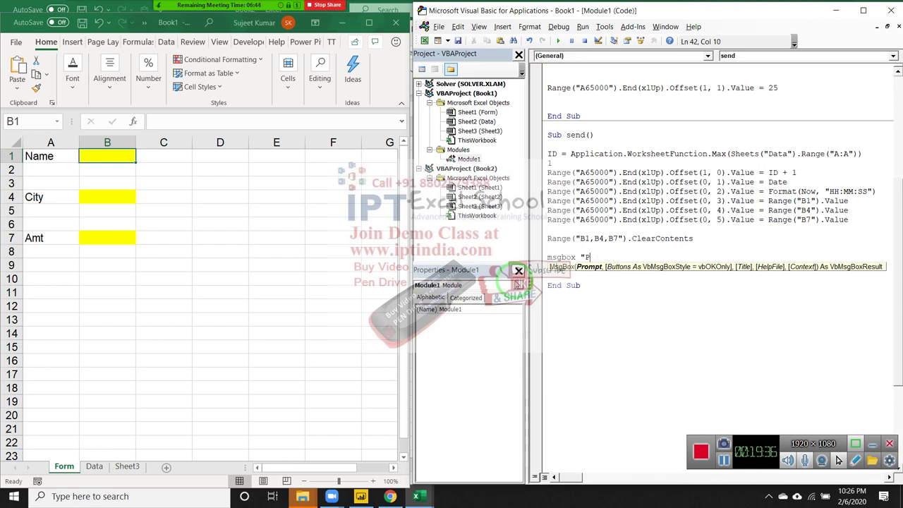
key("BackSpace")
key("BackSpace")
type("d")
key("Down")
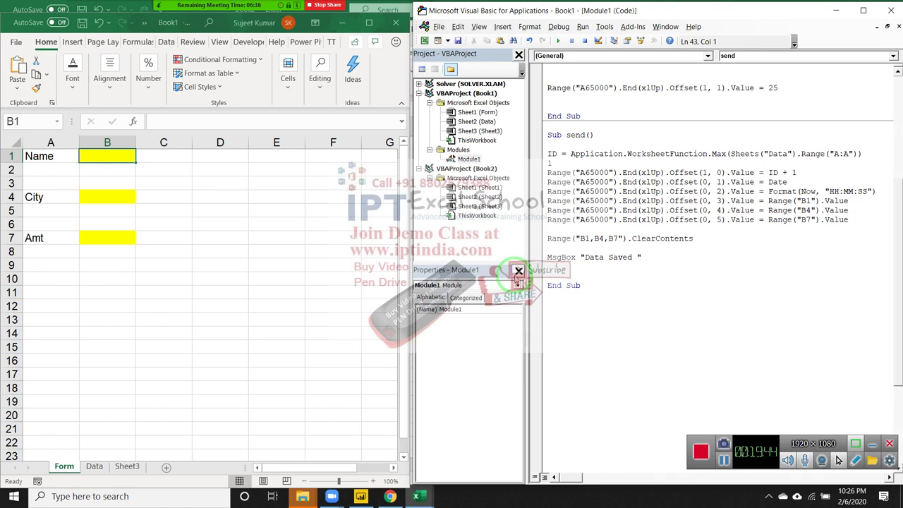
Draw a Form Controls button across B9:D10 and assign it the send macro
left_click(206, 265)
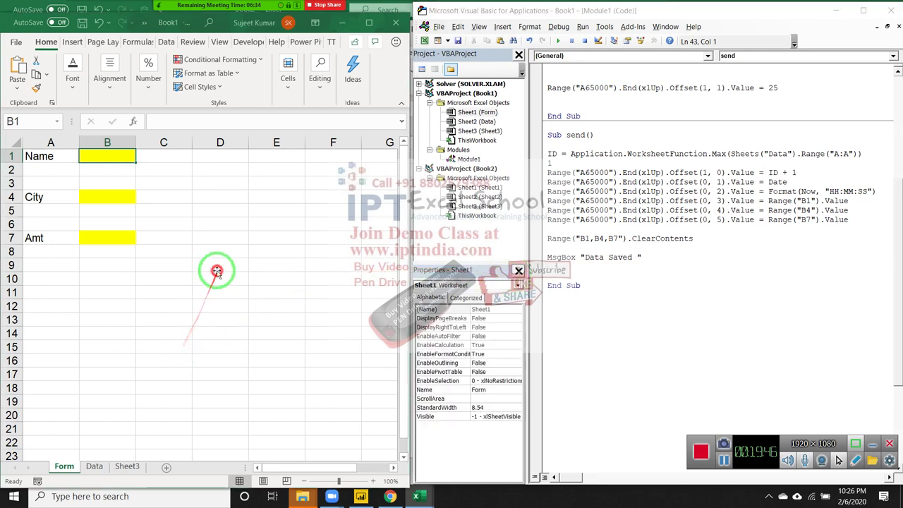
left_click(247, 42)
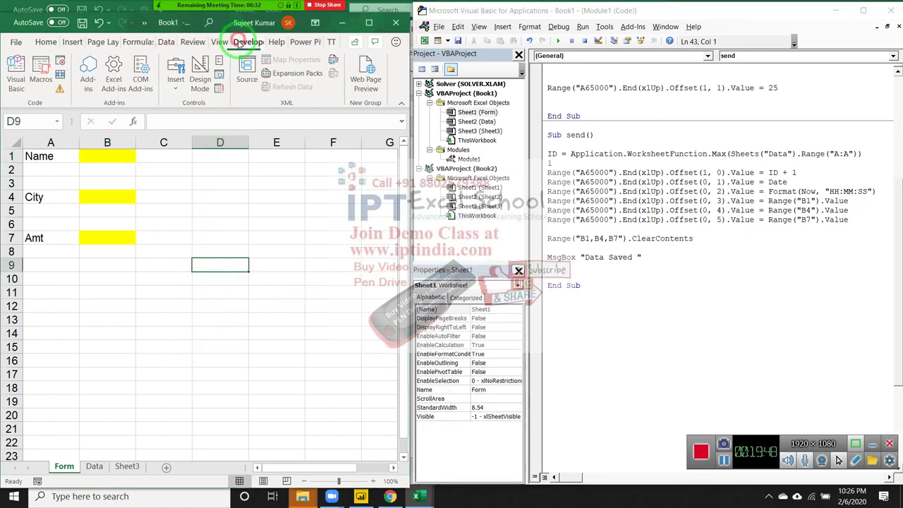
left_click(177, 79)
left_click(170, 121)
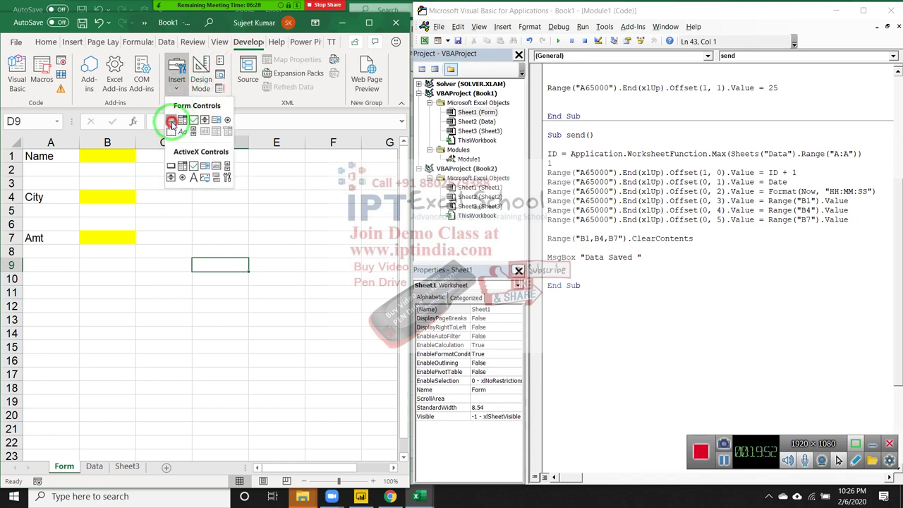
left_click_drag(127, 262, 208, 279)
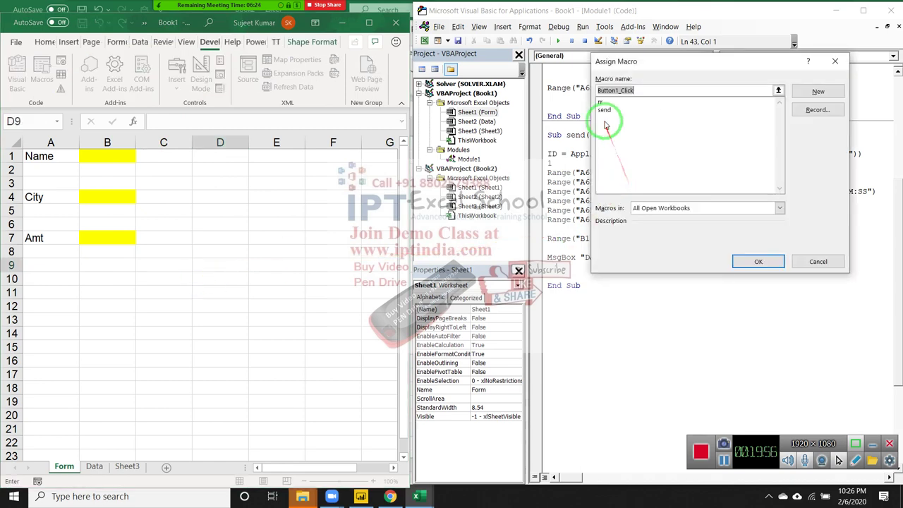
left_click(603, 113)
left_click(748, 261)
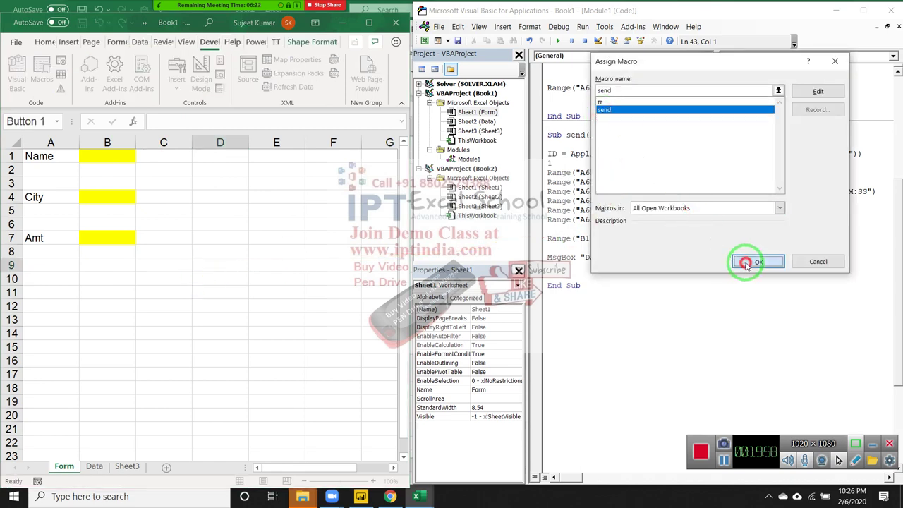
Rename the button's caption from Button 1 to Save
left_click(183, 271)
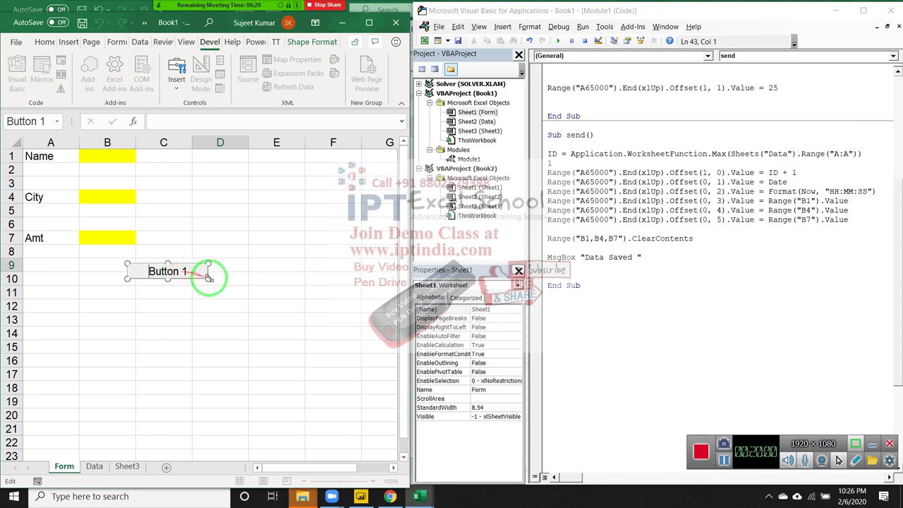
key("Delete")
key("Delete")
key("Delete")
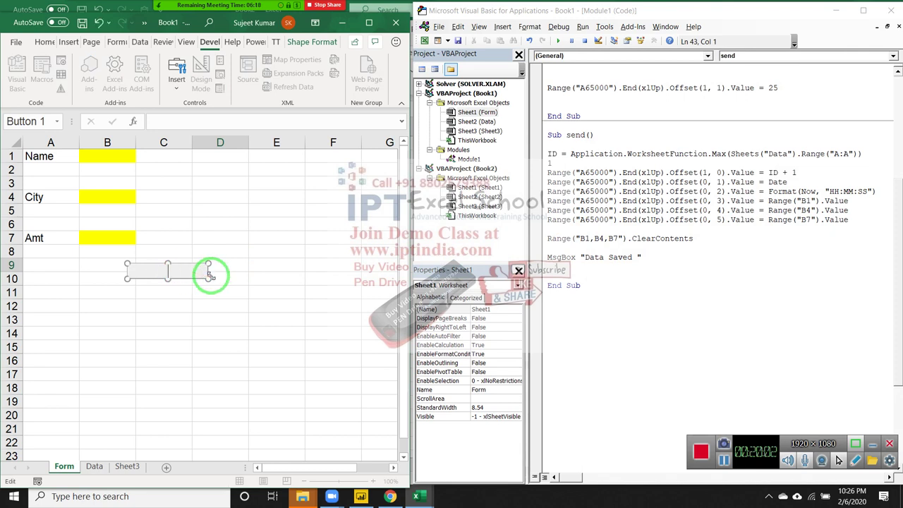
type("Save")
left_click(282, 305)
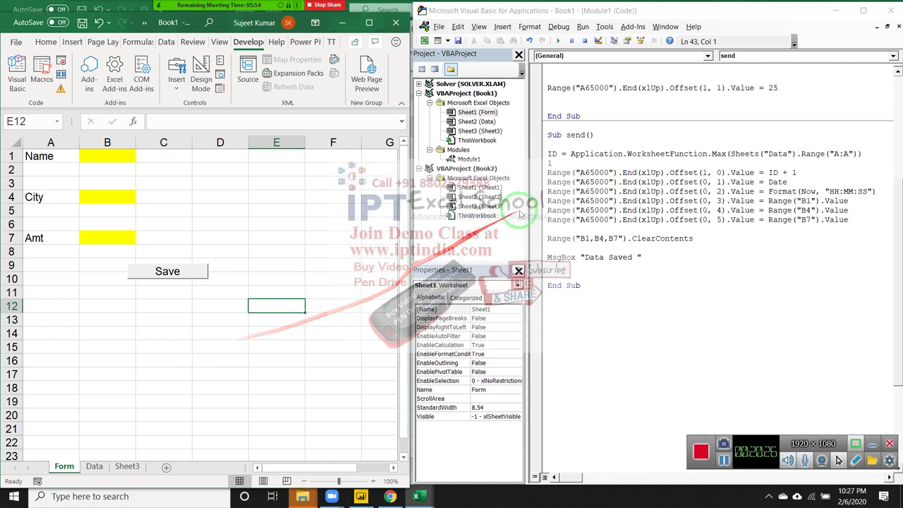
left_click(546, 163)
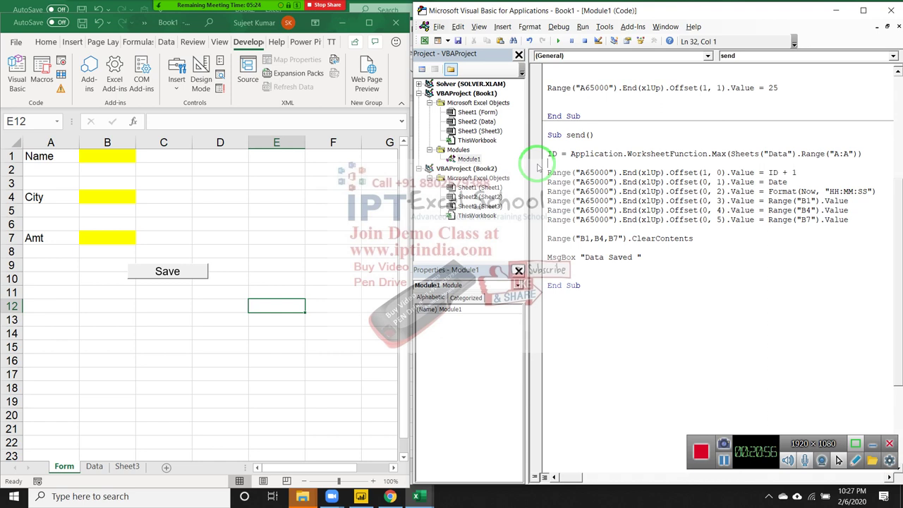
left_click(544, 172)
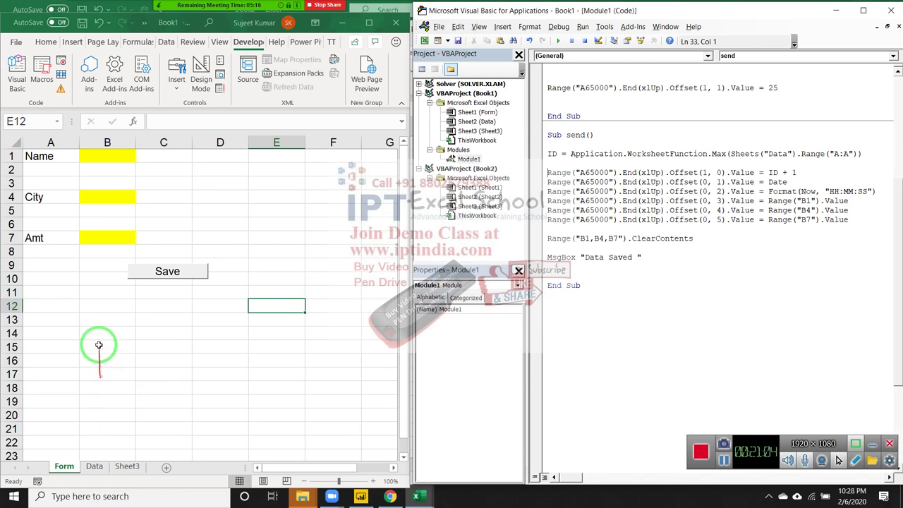
left_click_drag(43, 242, 275, 238)
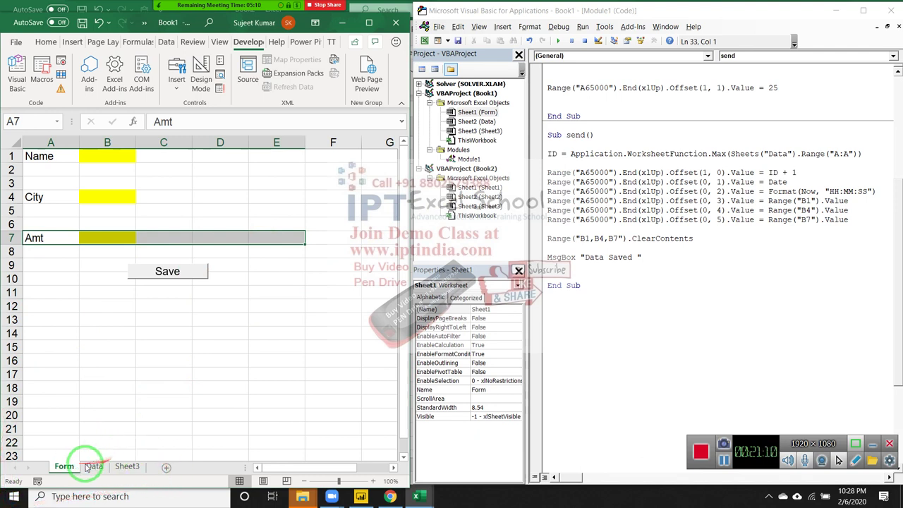
left_click(638, 201)
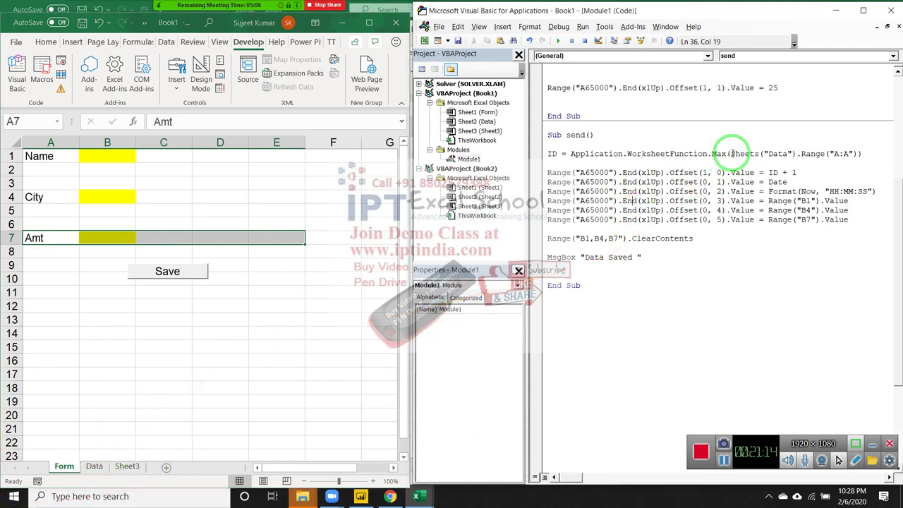
Prefix the first Range line and the Date line with Sheets("Data")
left_click_drag(731, 154, 796, 154)
key("ctrl+c")
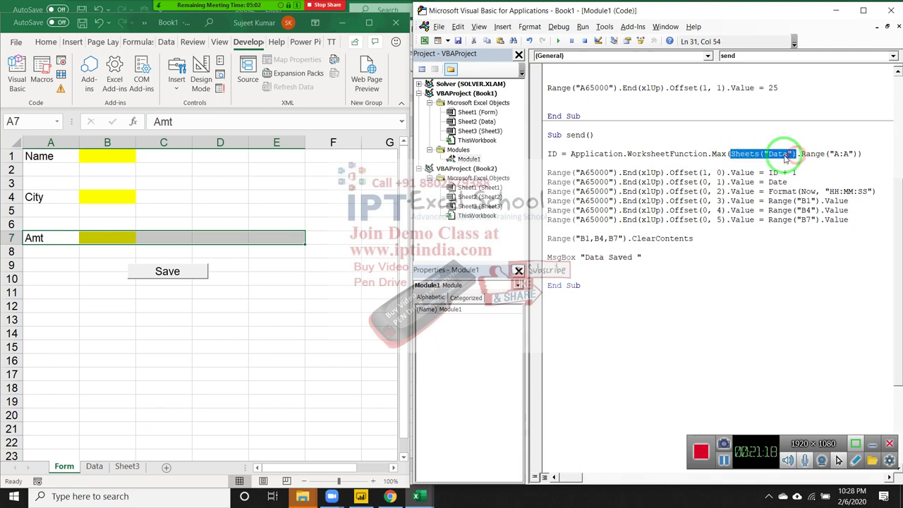
scroll(698, 178, "up", 4)
scroll(693, 181, "up", 2)
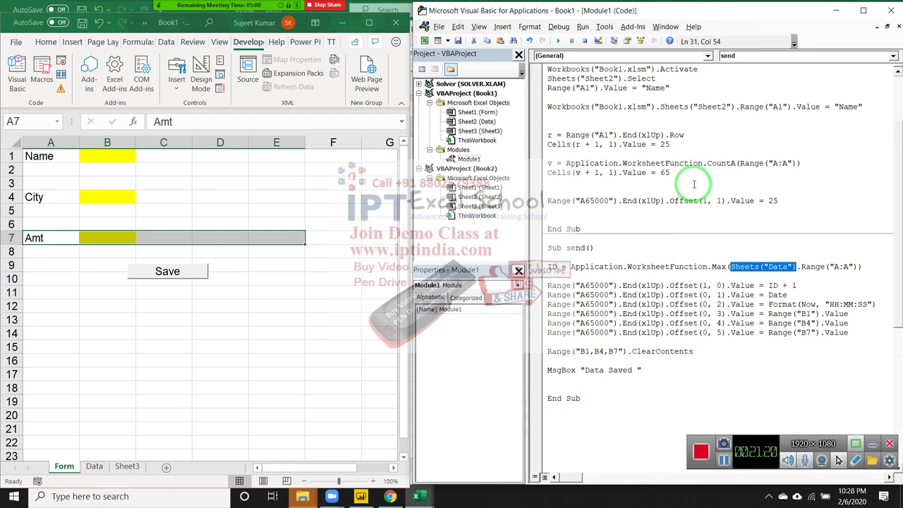
scroll(691, 183, "up", 1)
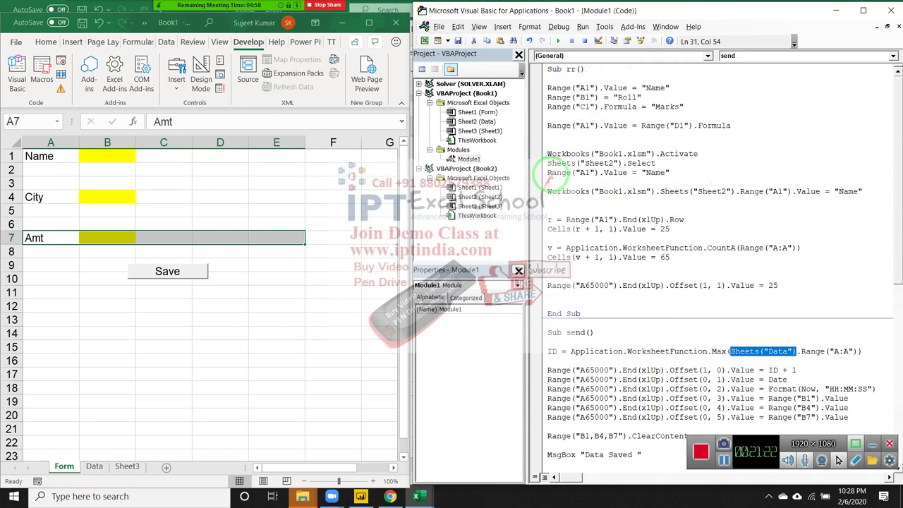
left_click_drag(544, 181, 558, 213)
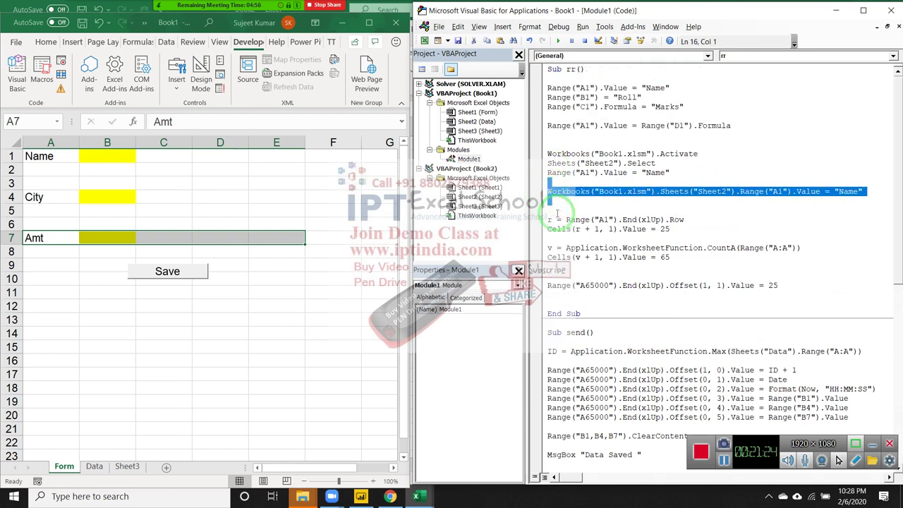
scroll(556, 214, "down", 3)
scroll(557, 213, "down", 1)
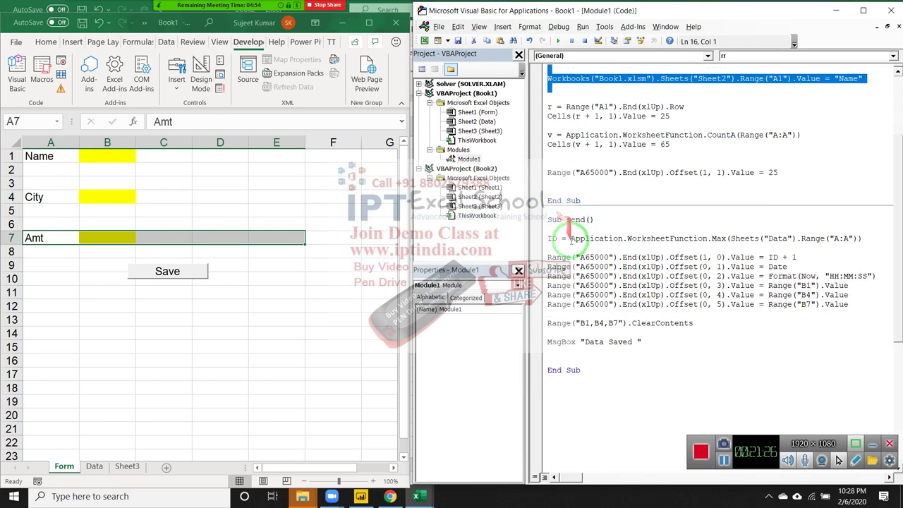
left_click(547, 256)
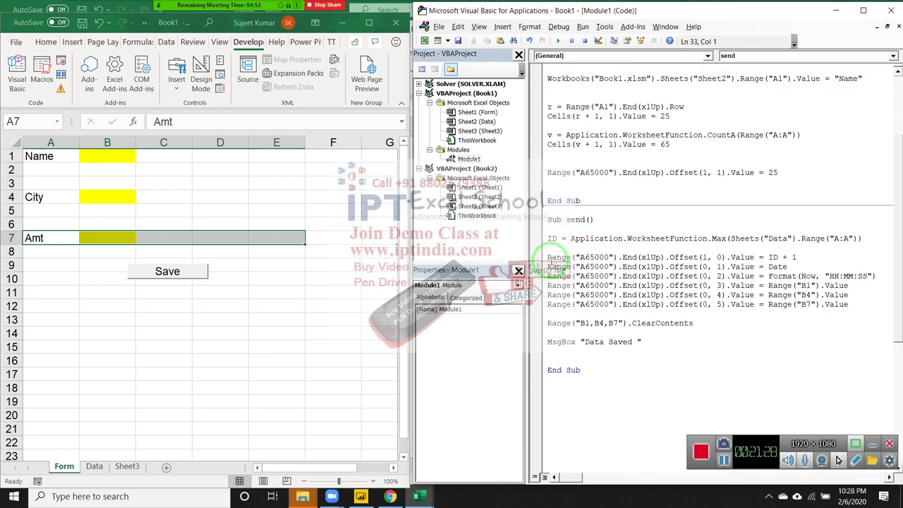
type("Sheets(\"Data\").")
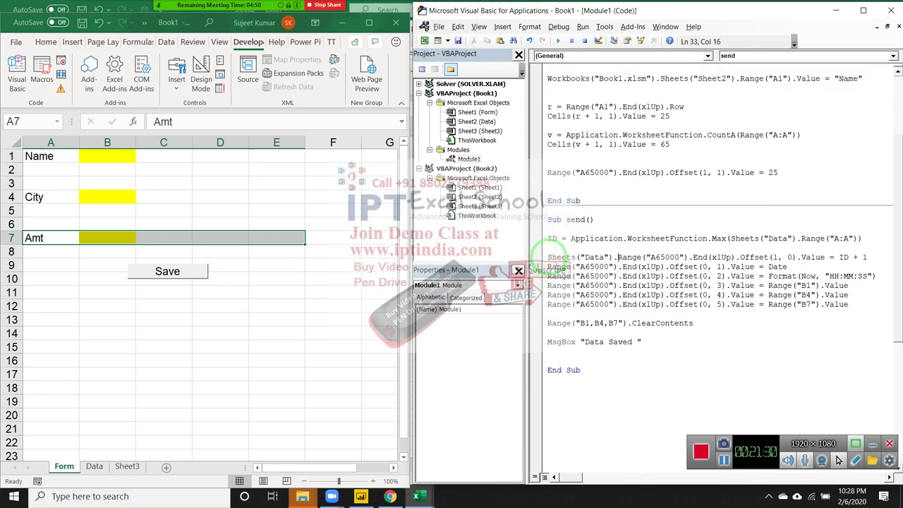
left_click(543, 266)
left_click(548, 267)
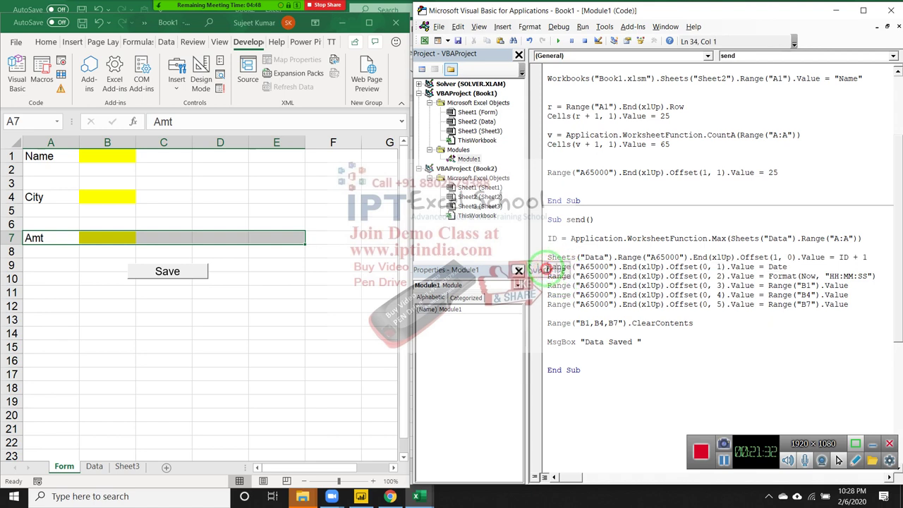
type("Sheets(\"Data\").")
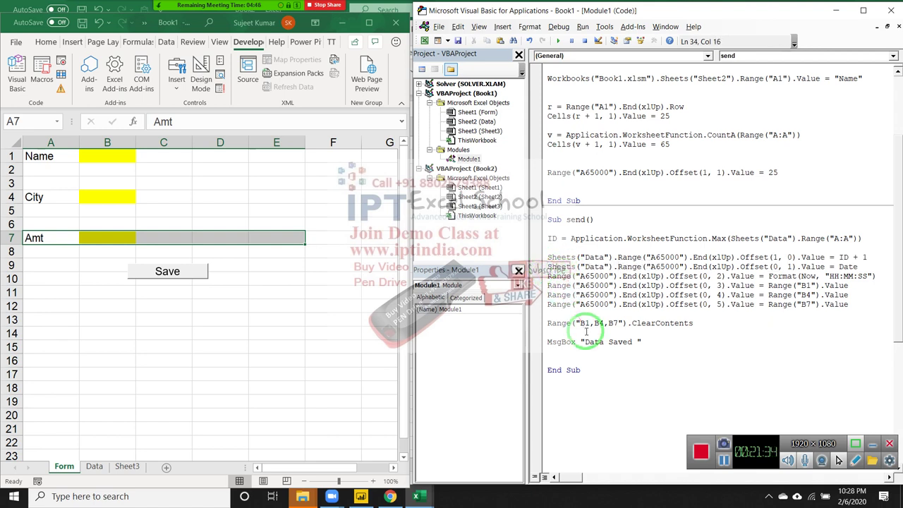
Add the Sheets("Data"). prefix to the time line and the Offset 3, 4, 5 lines
left_click(548, 276)
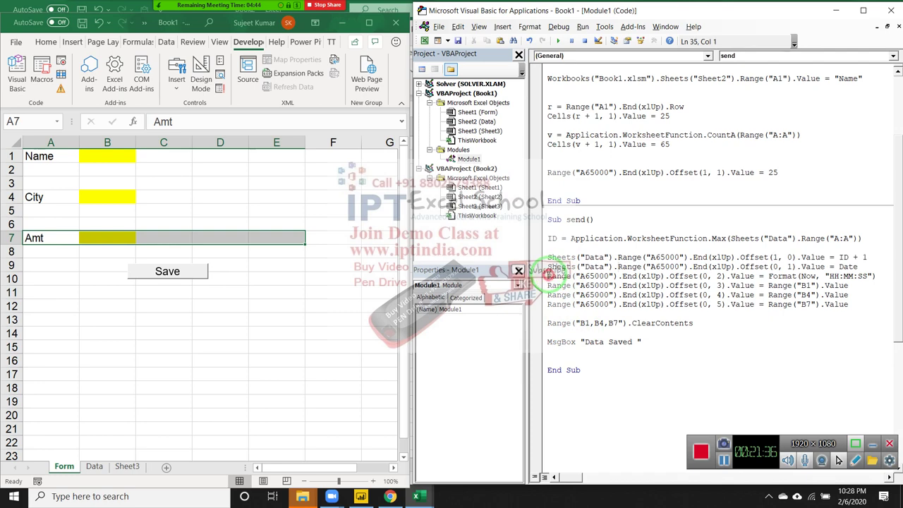
key("ctrl+v")
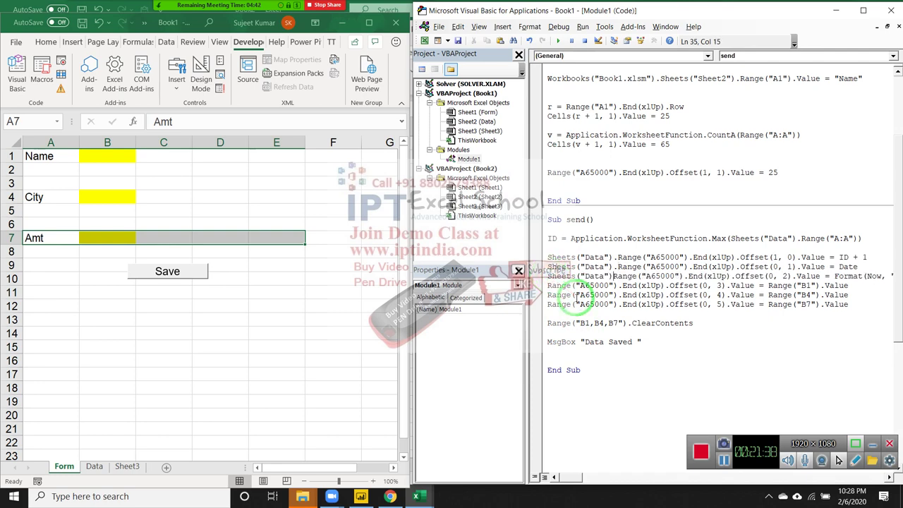
type(".")
left_click(622, 304)
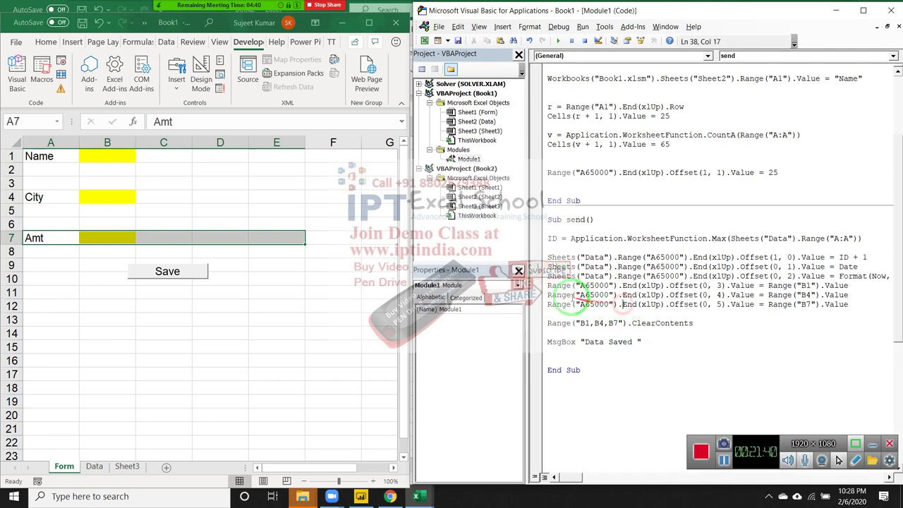
left_click(548, 285)
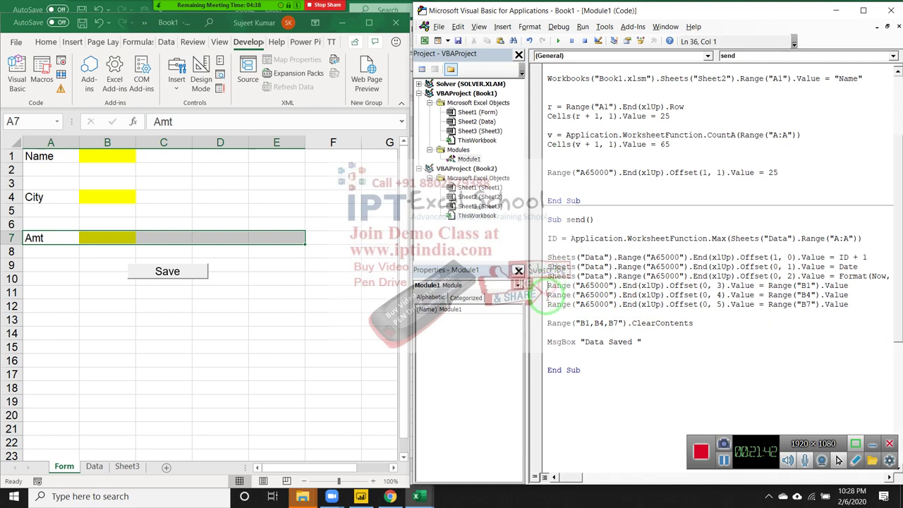
key("ctrl+v")
type(".")
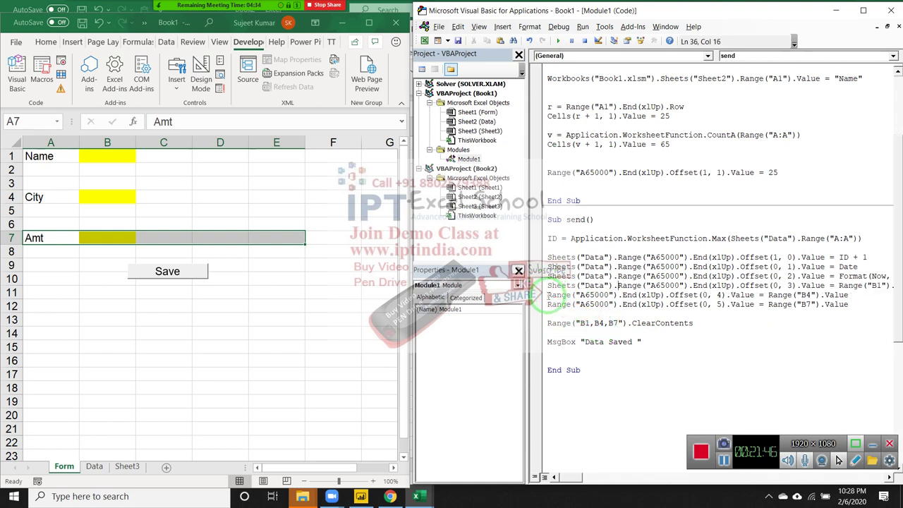
left_click(548, 295)
key("ctrl+v")
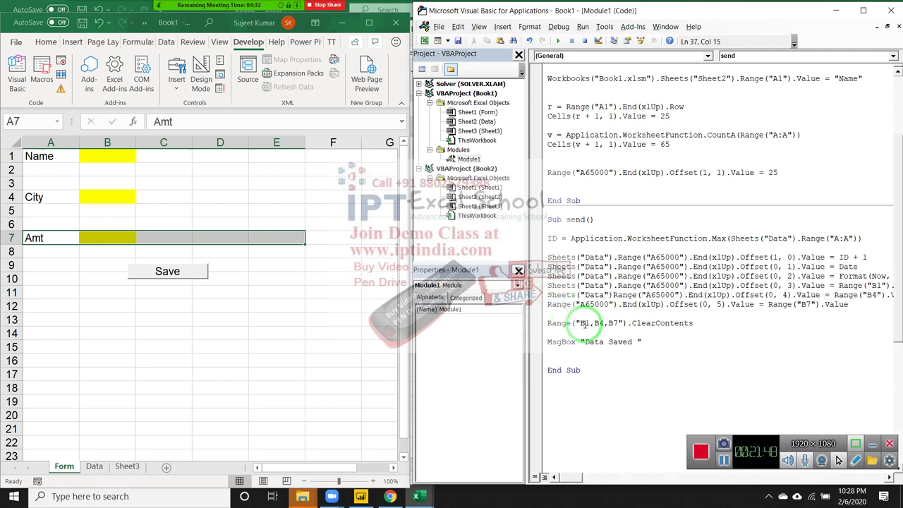
type(".")
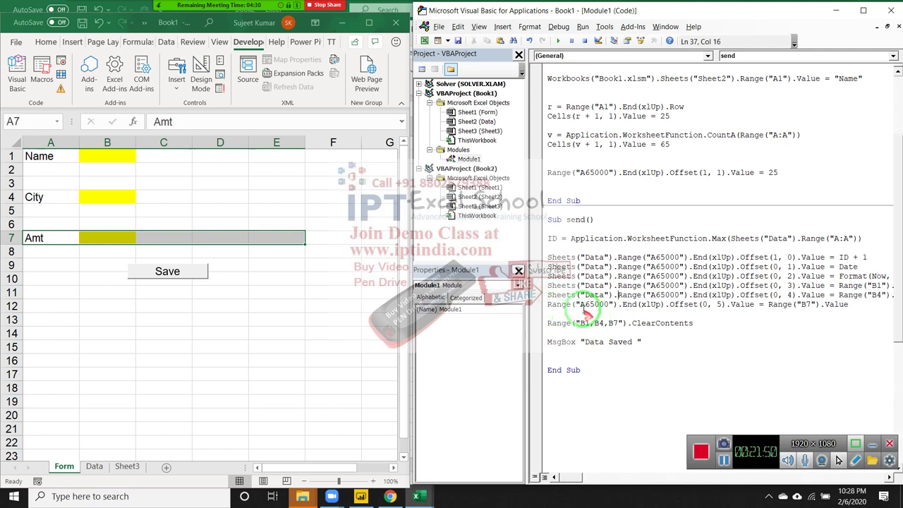
left_click(561, 323)
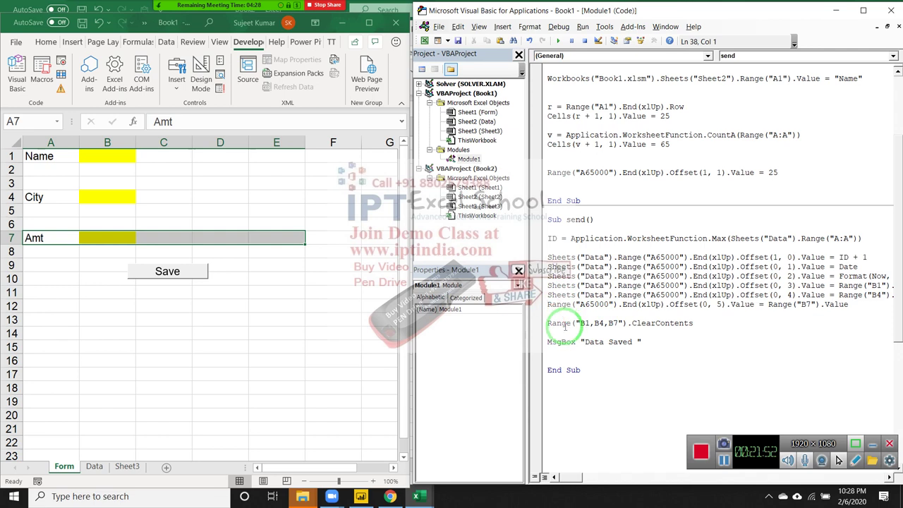
key("ctrl+v")
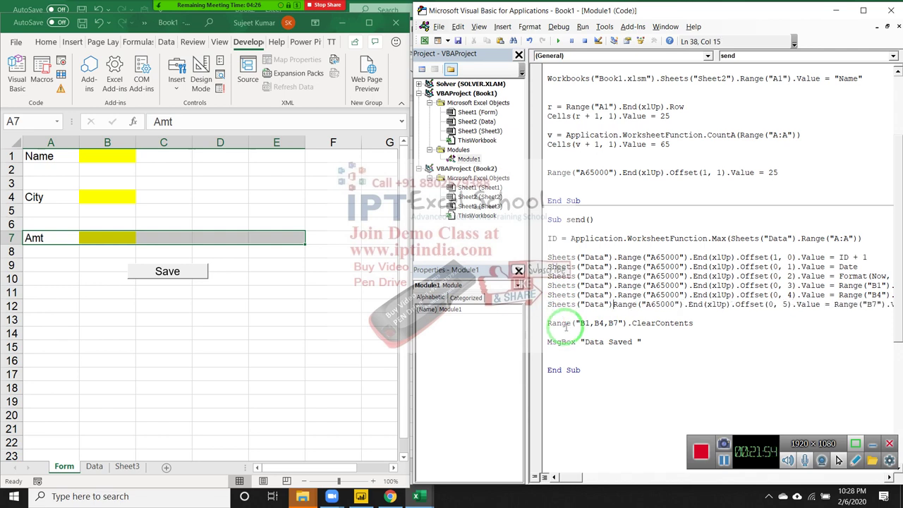
type(".")
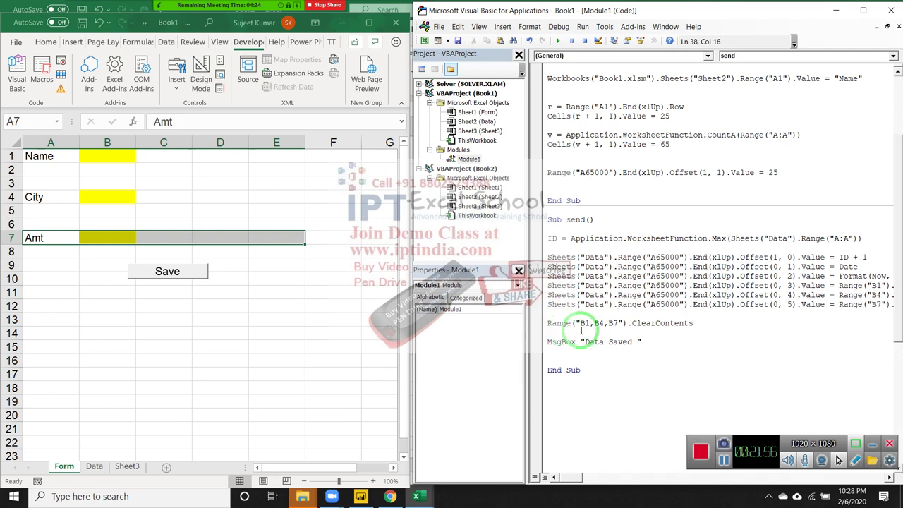
left_click(750, 316)
mouse_move(575, 478)
left_mouse_down()
mouse_move(587, 477)
mouse_move(575, 478)
left_mouse_up()
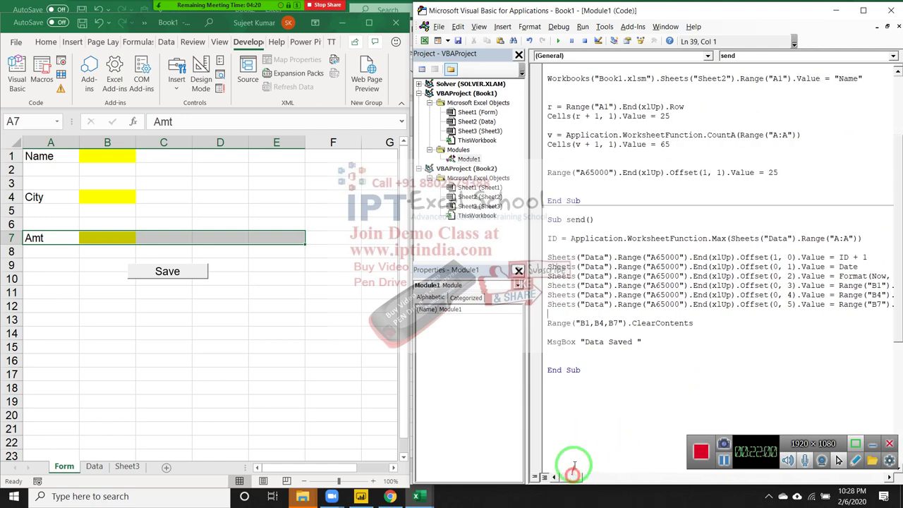
left_click_drag(548, 323, 619, 337)
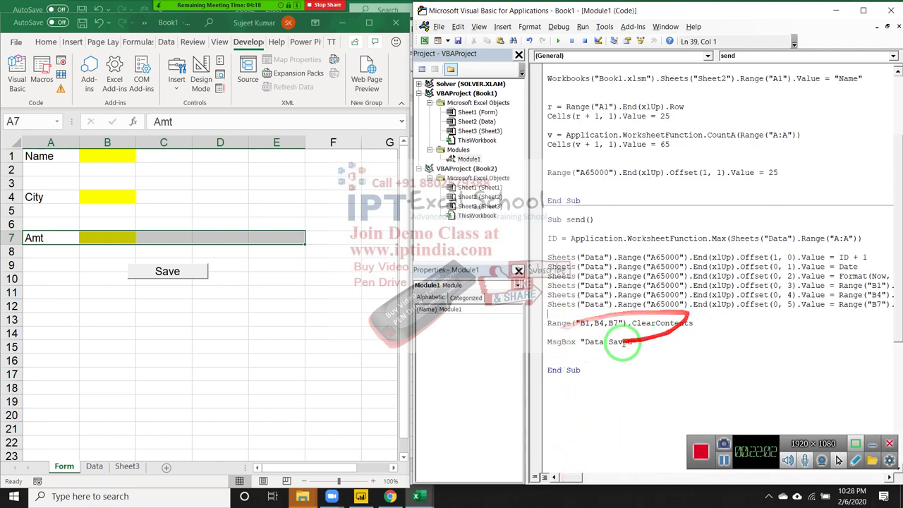
left_click(549, 323)
left_click_drag(548, 323, 752, 322)
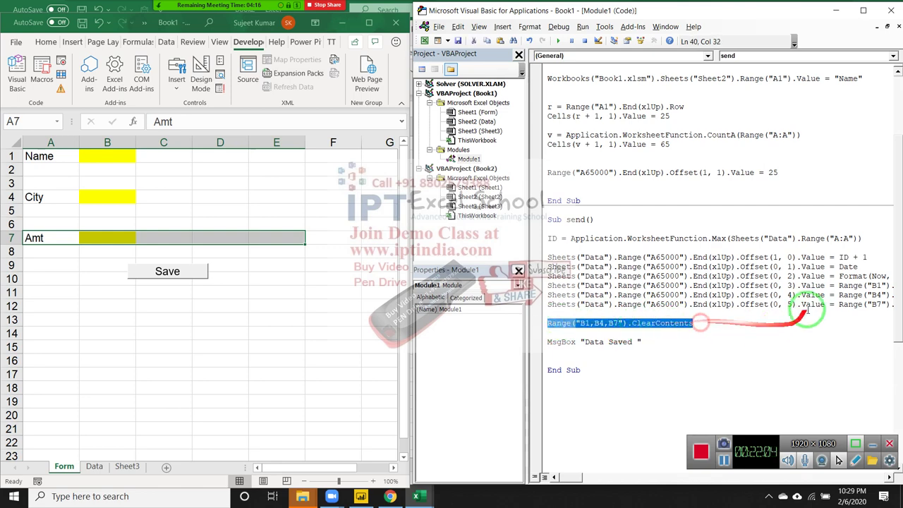
left_click_drag(839, 277, 849, 314)
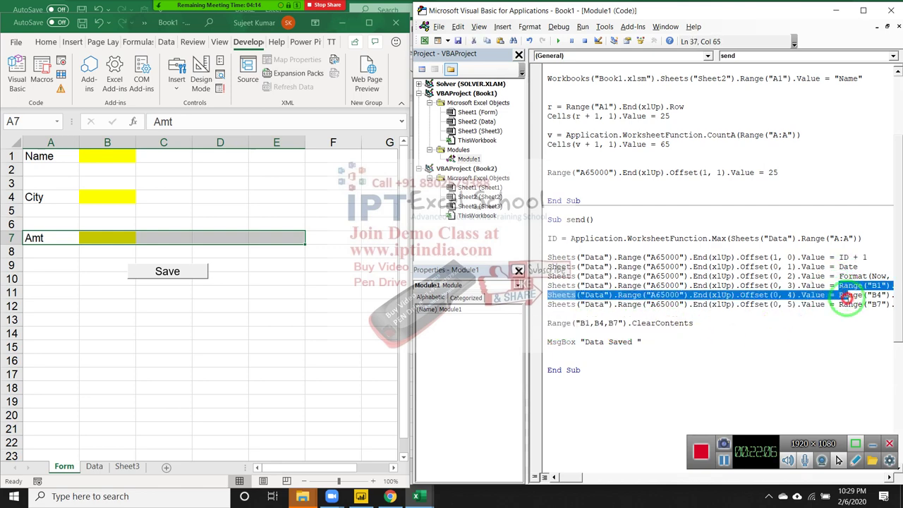
left_click(844, 294)
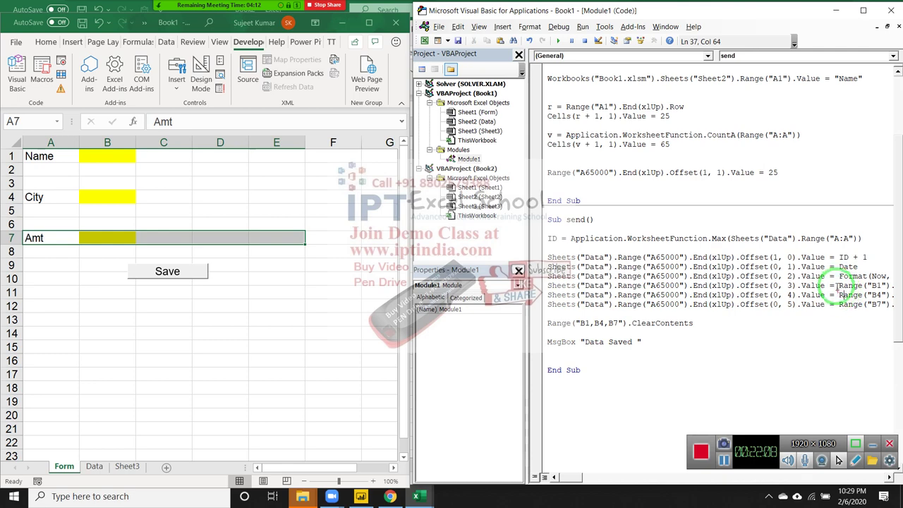
left_click(838, 286)
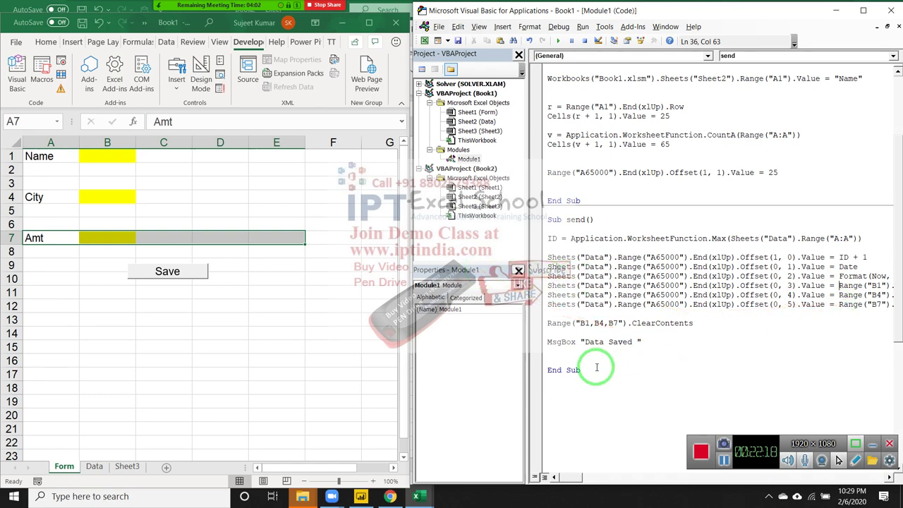
left_click(289, 318)
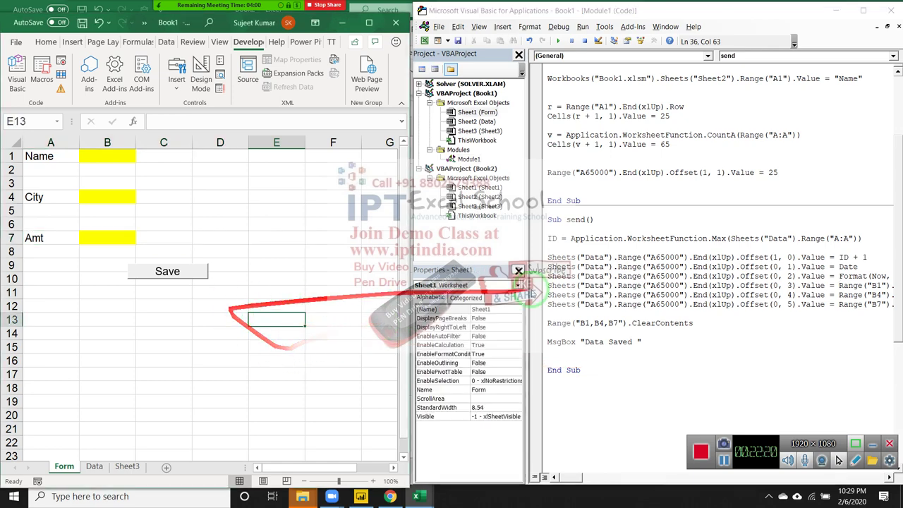
Compare the Form's column B input cells with the macro line copying B1
left_click(610, 258)
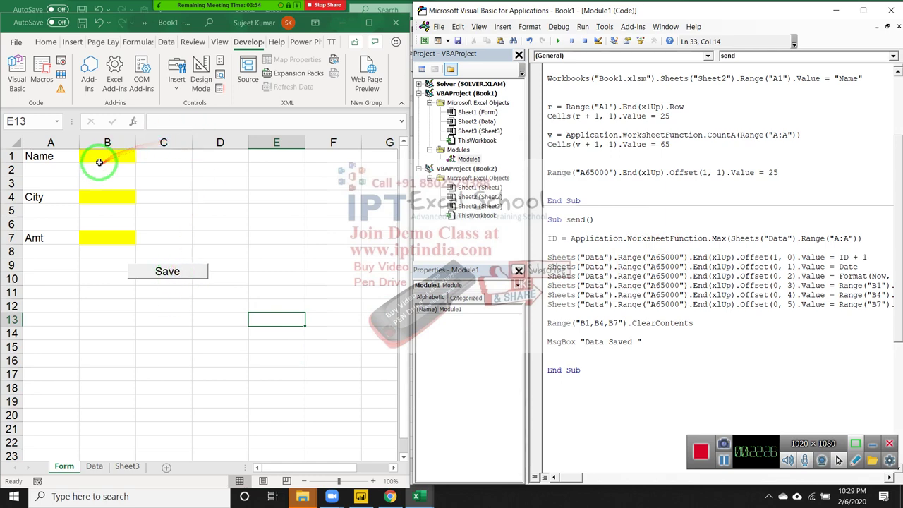
left_click_drag(98, 158, 98, 223)
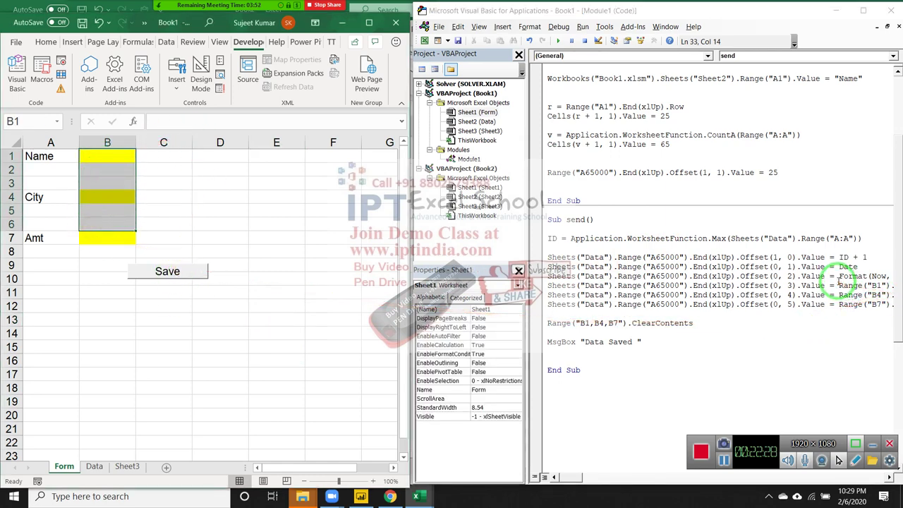
left_click(839, 285)
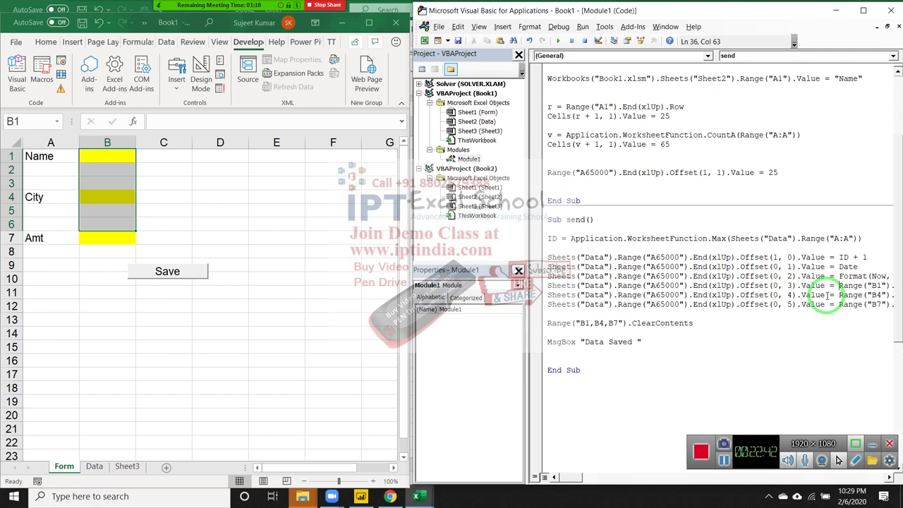
left_click_drag(826, 295, 644, 268)
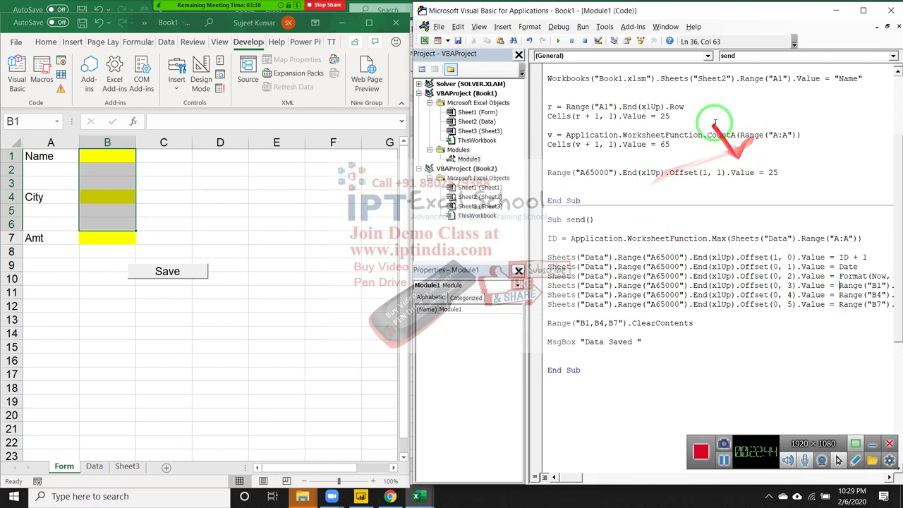
left_click(346, 412)
Fill the Form with a name, city Delhi and amount 54
left_click(101, 150)
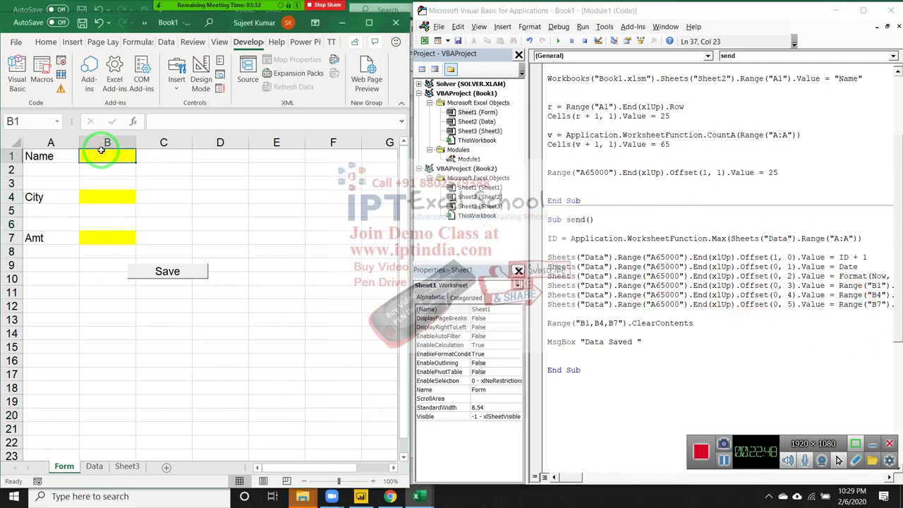
type("Puja")
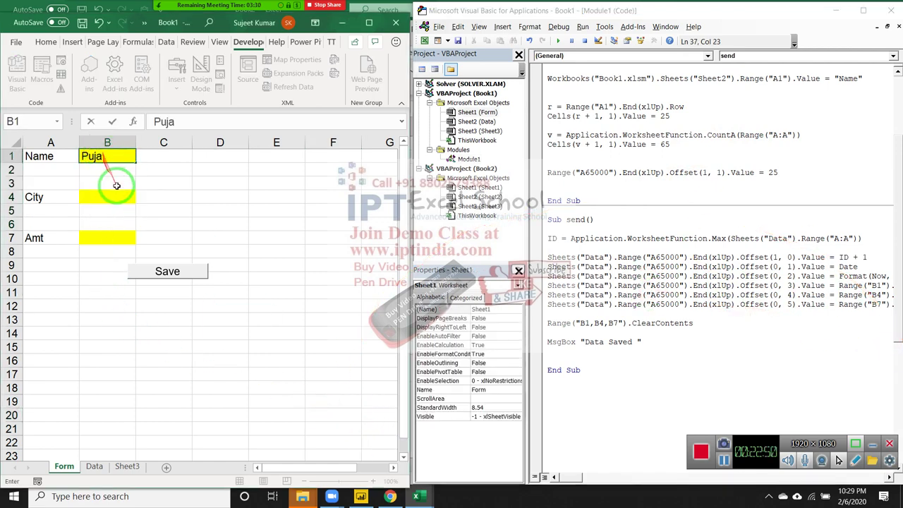
left_click(113, 197)
type("De")
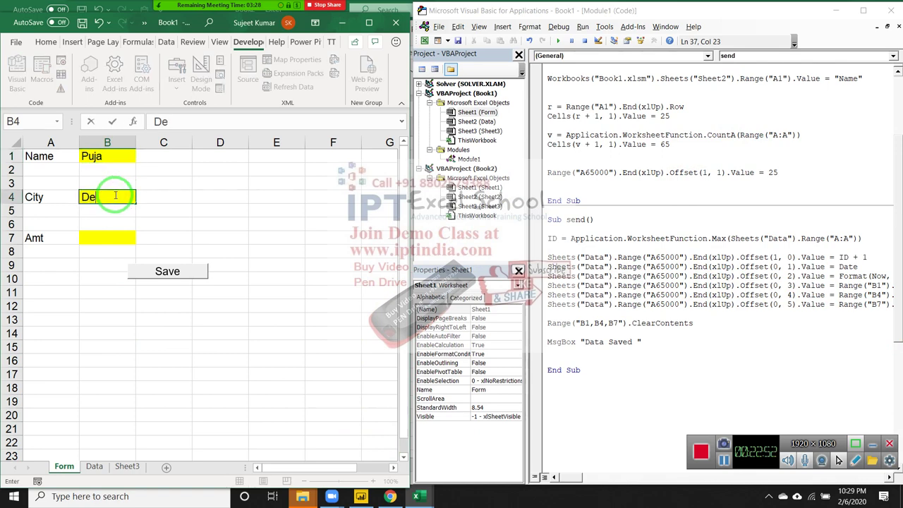
type("lhi")
left_click(111, 238)
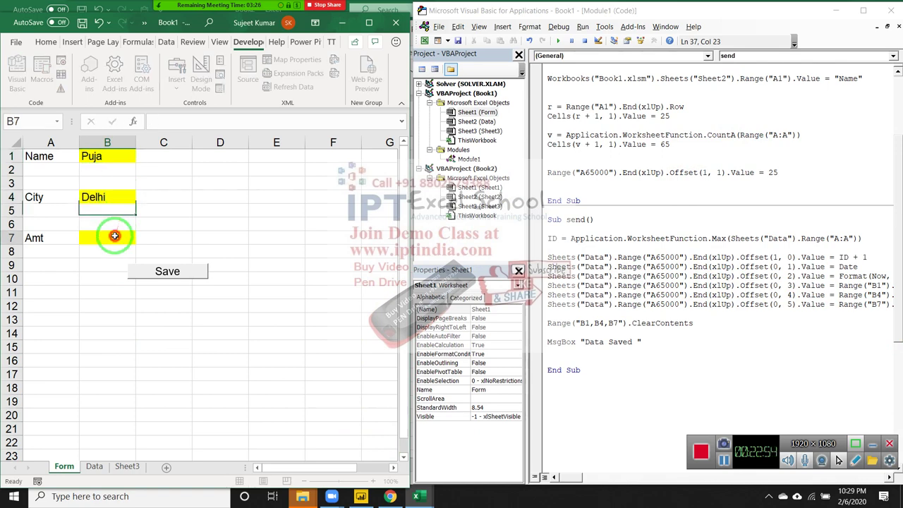
type("54")
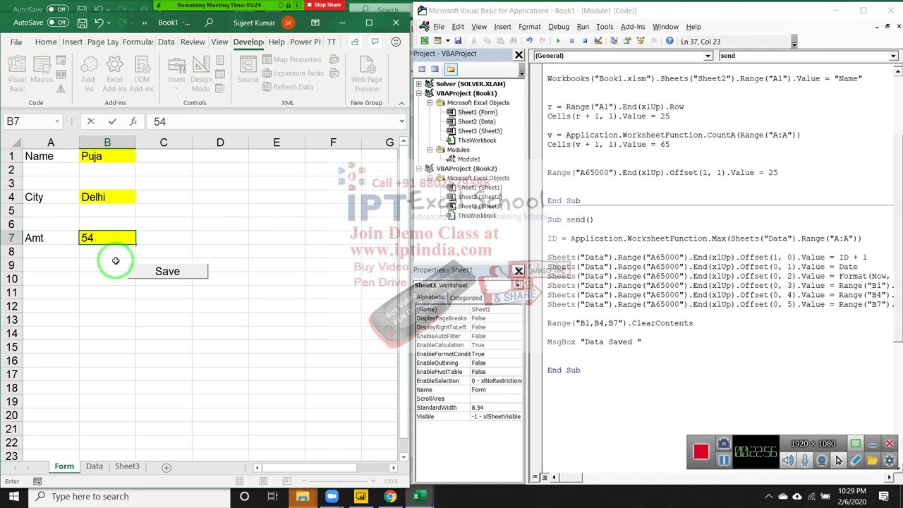
left_click(88, 360)
Clear the old row 2 on Data, save the entry via Save, and check record 1
left_click(96, 460)
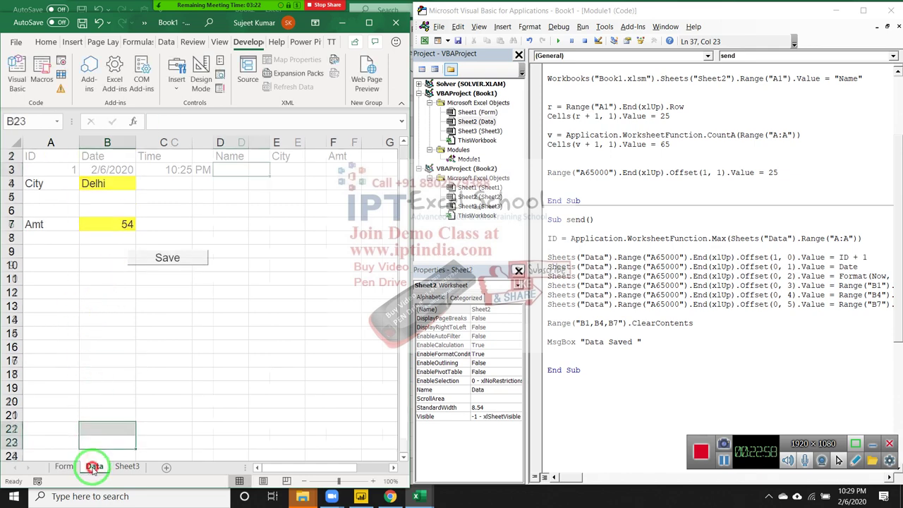
left_click(10, 169)
key("Delete")
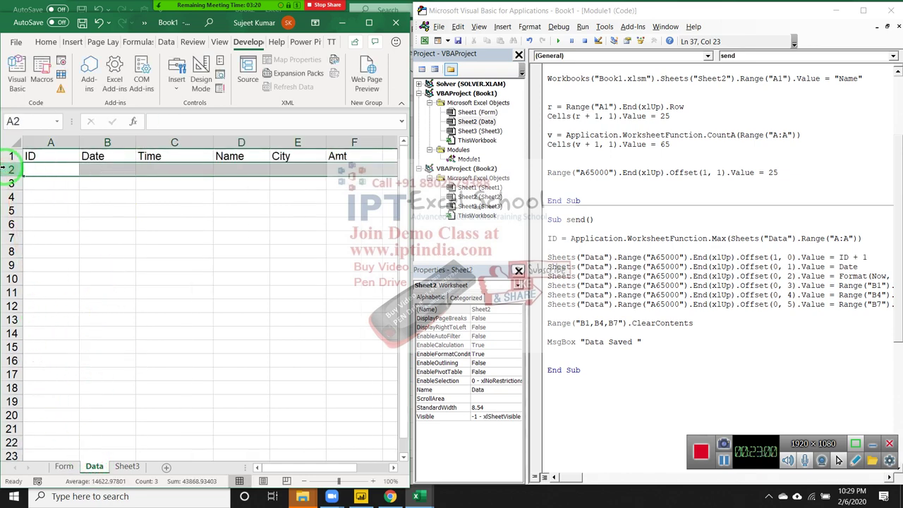
left_click(64, 467)
left_click(138, 306)
left_click(165, 269)
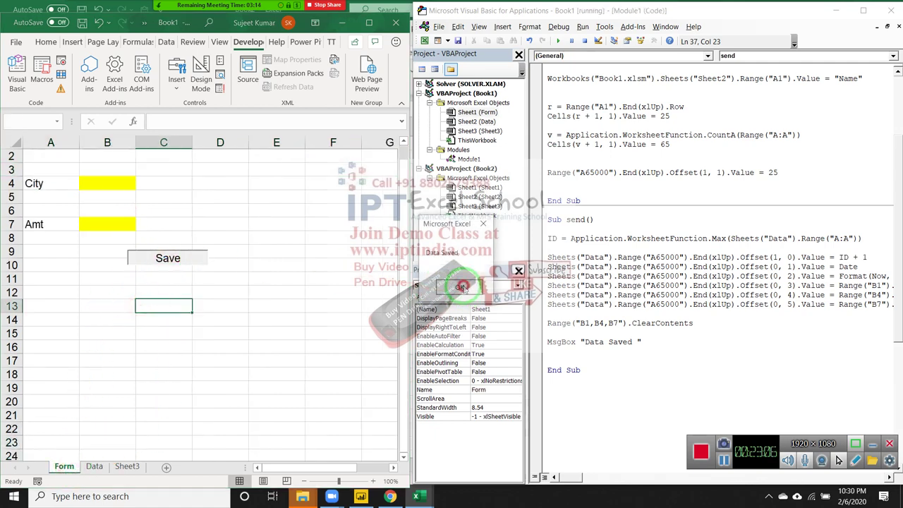
scroll(187, 346, "up", 1)
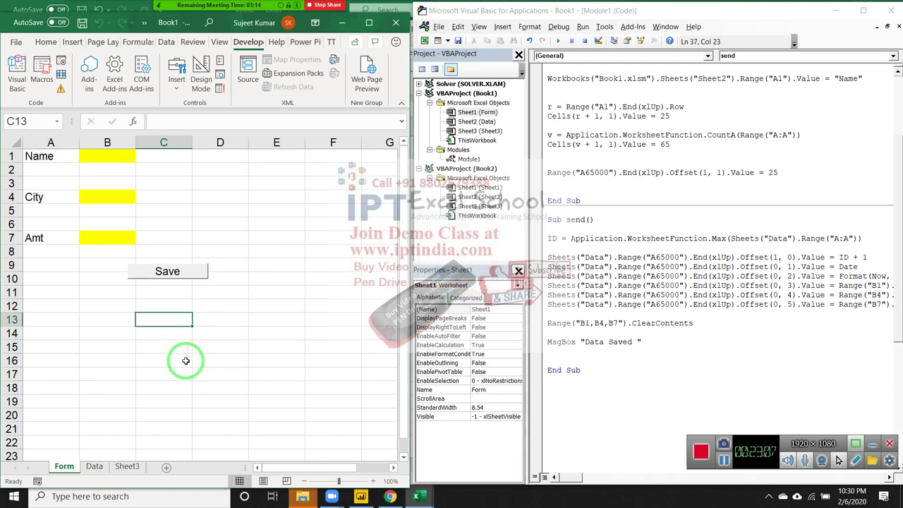
left_click(94, 466)
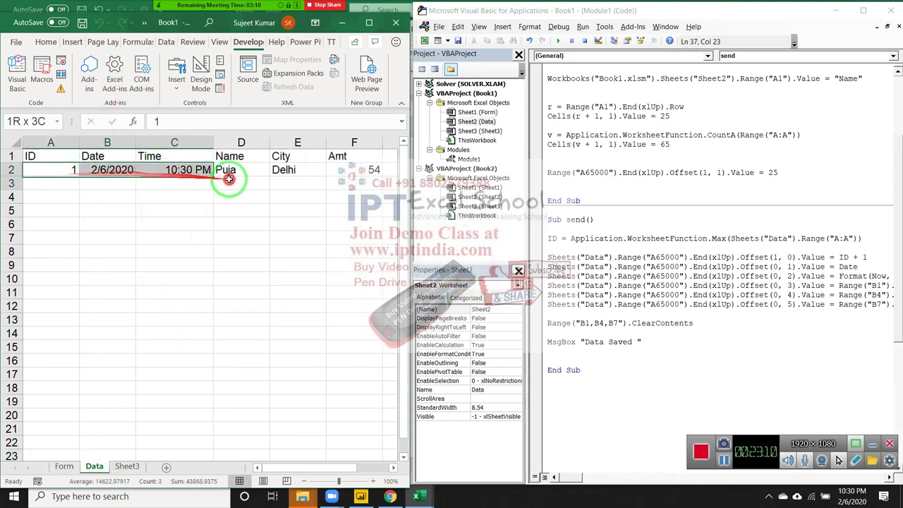
left_click_drag(60, 175, 363, 170)
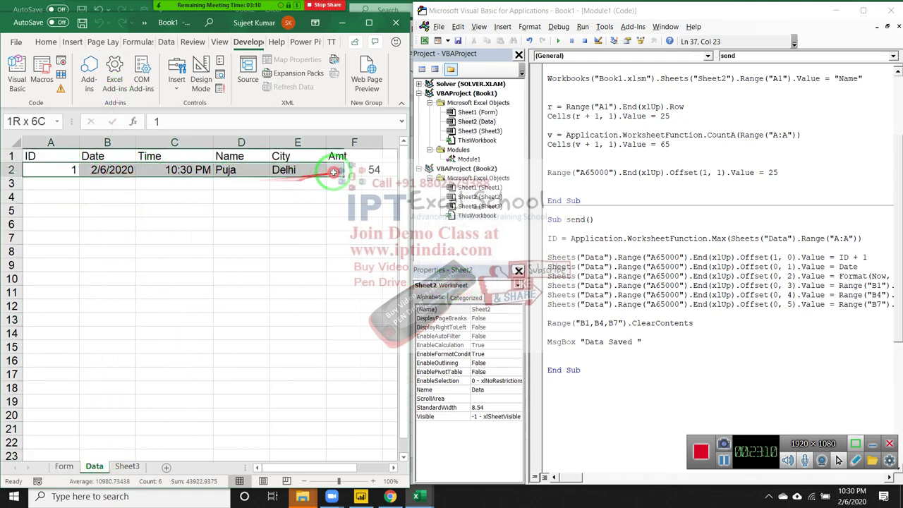
left_click(63, 465)
Enter a name, Pune and 652 on the Form and save it as record 2
left_click(90, 157)
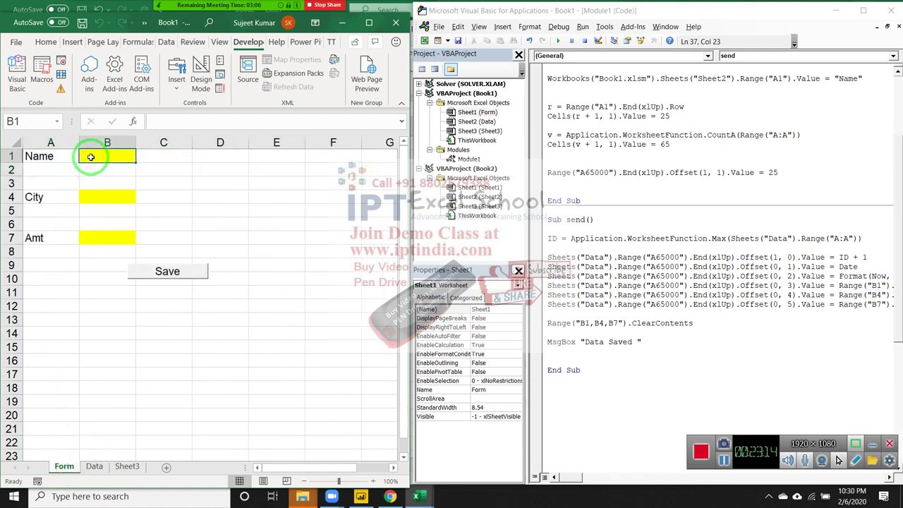
type("T")
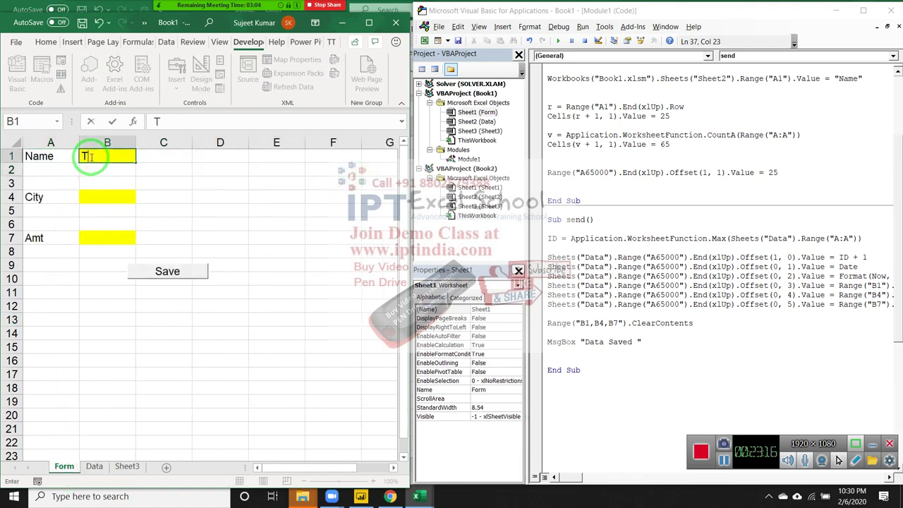
type("ina")
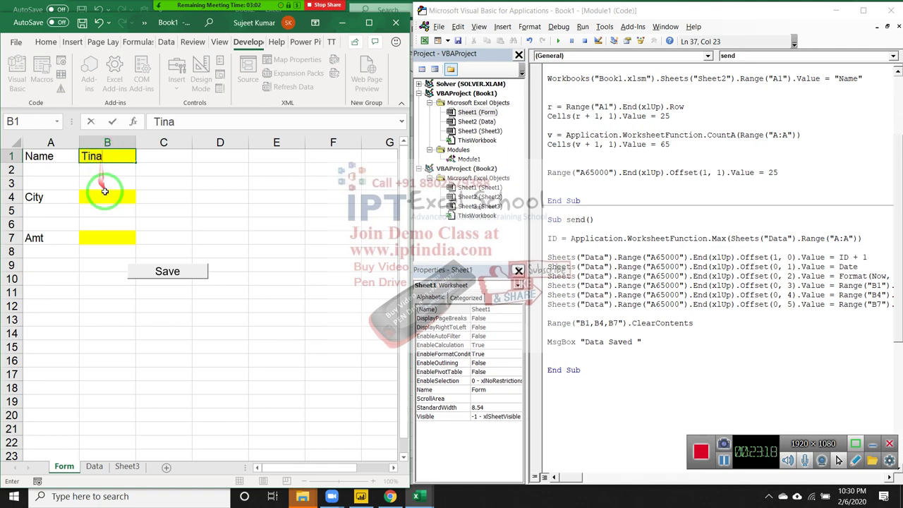
left_click(104, 195)
type("Pune")
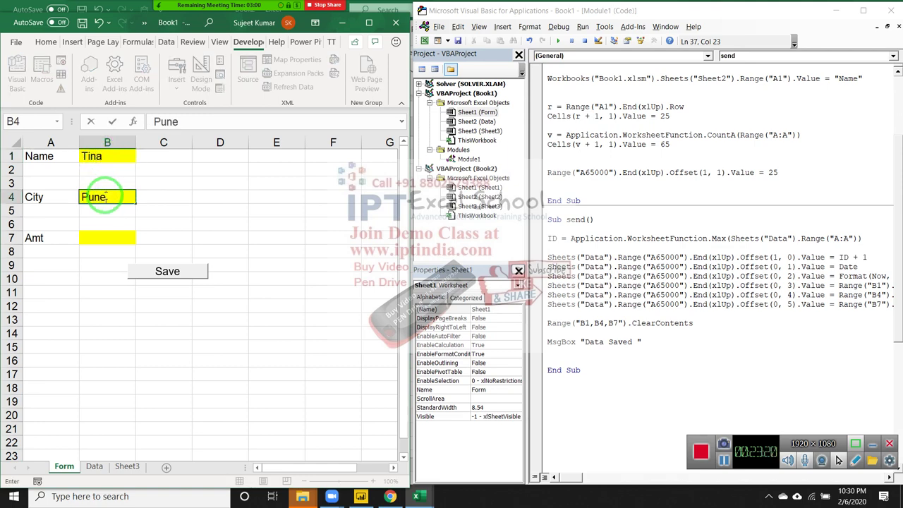
left_click(119, 238)
type("652")
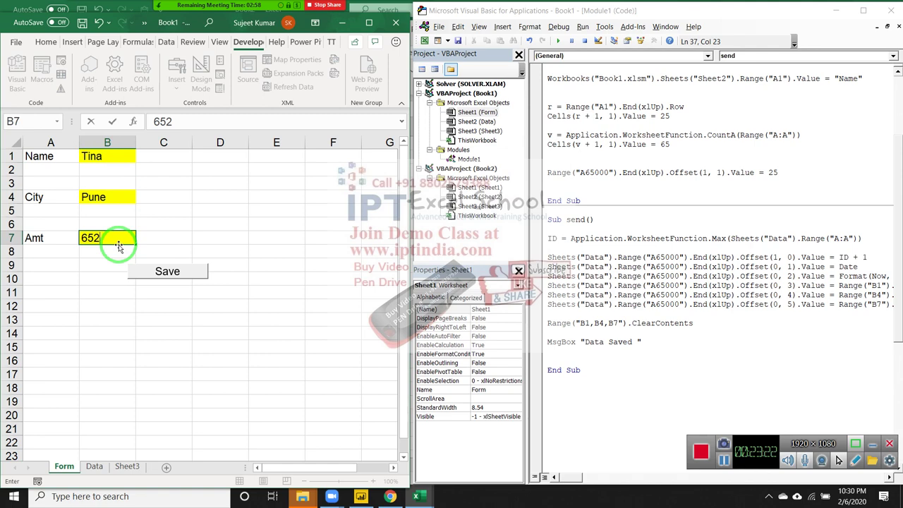
left_click(92, 280)
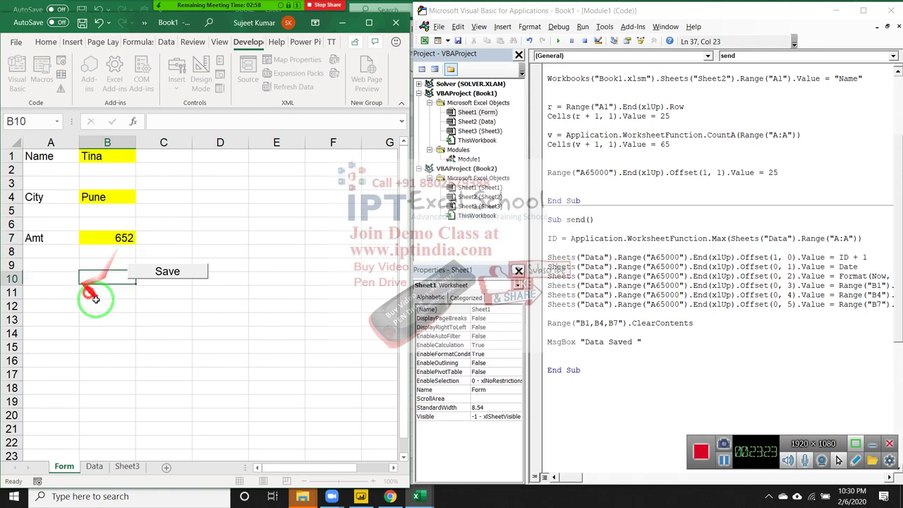
left_click(151, 275)
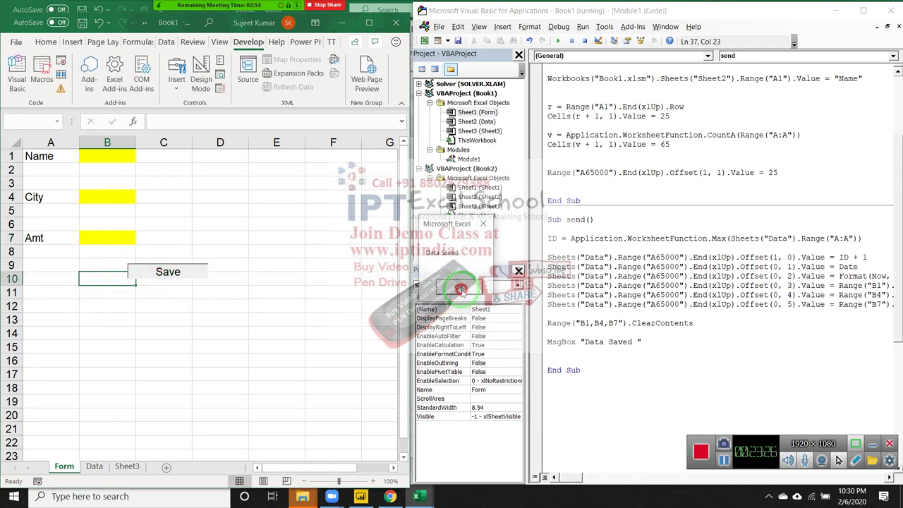
Copy C3's time format onto record 1's time in C2 with Format Painter
left_click(95, 466)
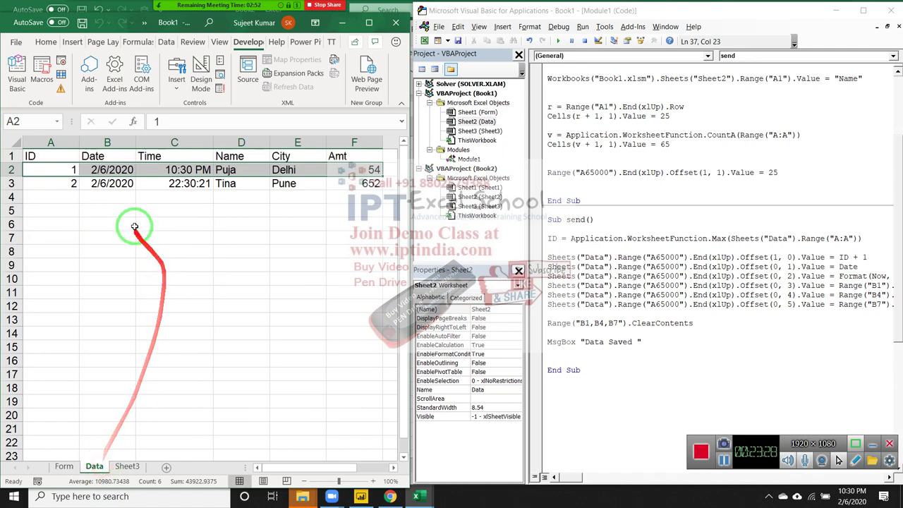
left_click(102, 183)
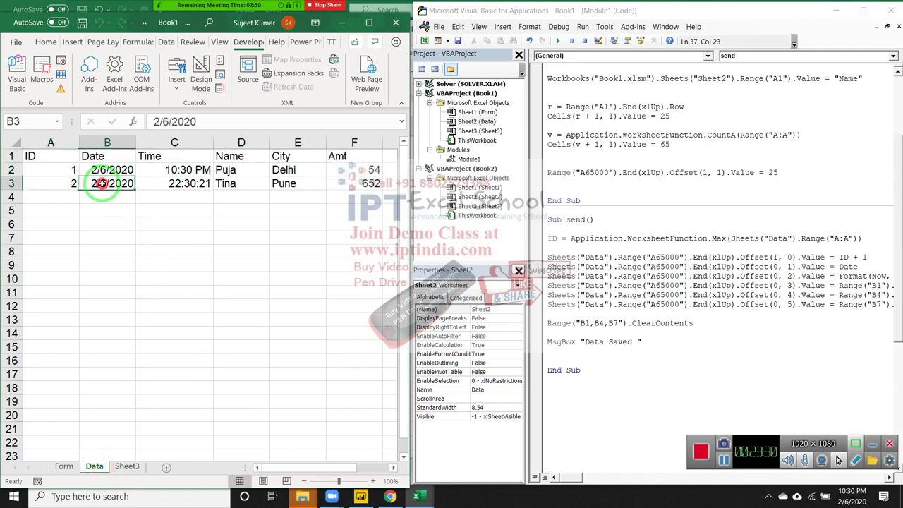
left_click(166, 185)
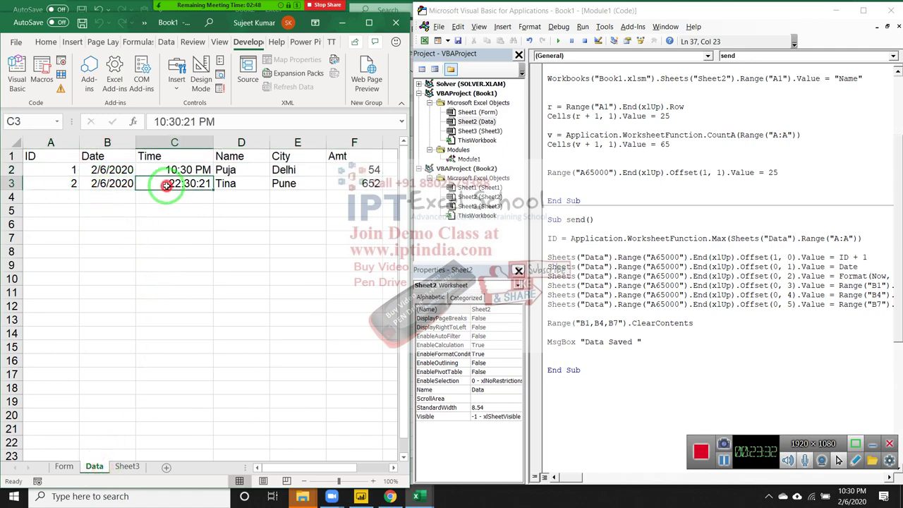
left_click(43, 42)
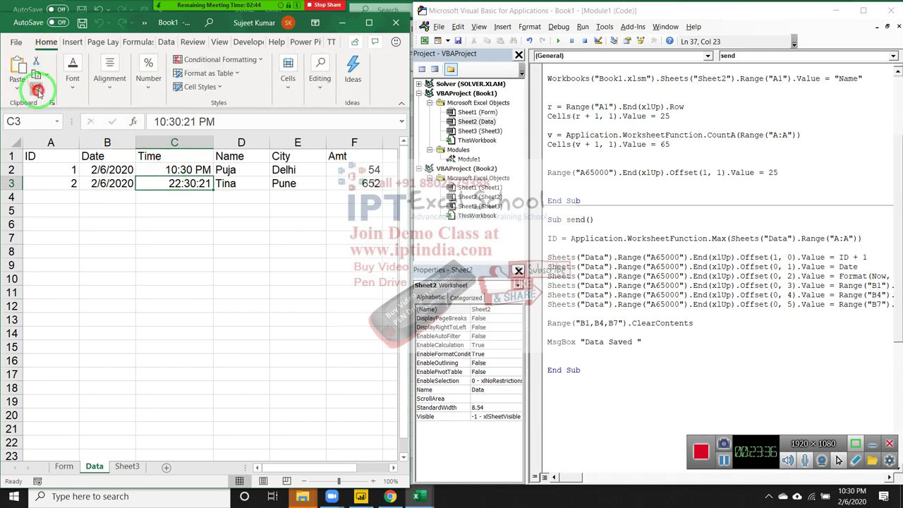
left_click(37, 89)
left_click(176, 170)
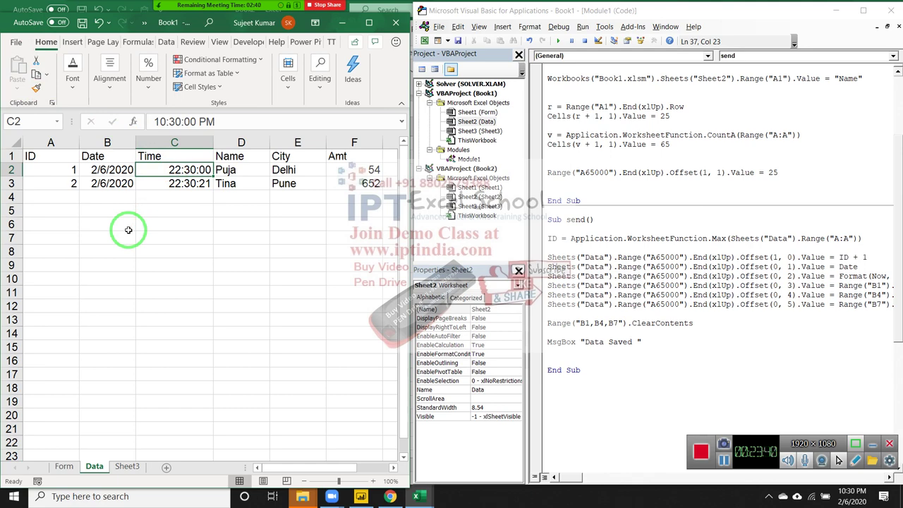
On the Form sheet, enter a third entry with a name, city Udaypur and amount 7854, and save it to the Data sheet
left_click(63, 466)
left_click(103, 160)
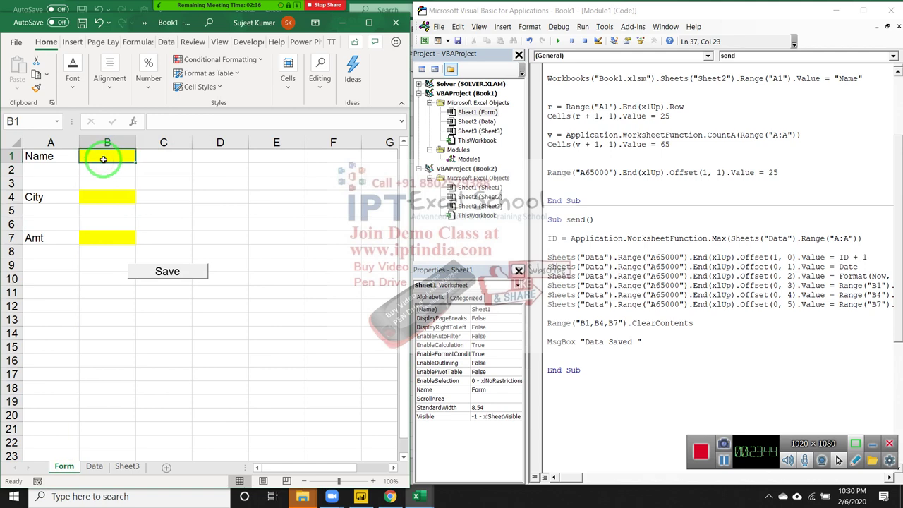
type("Om")
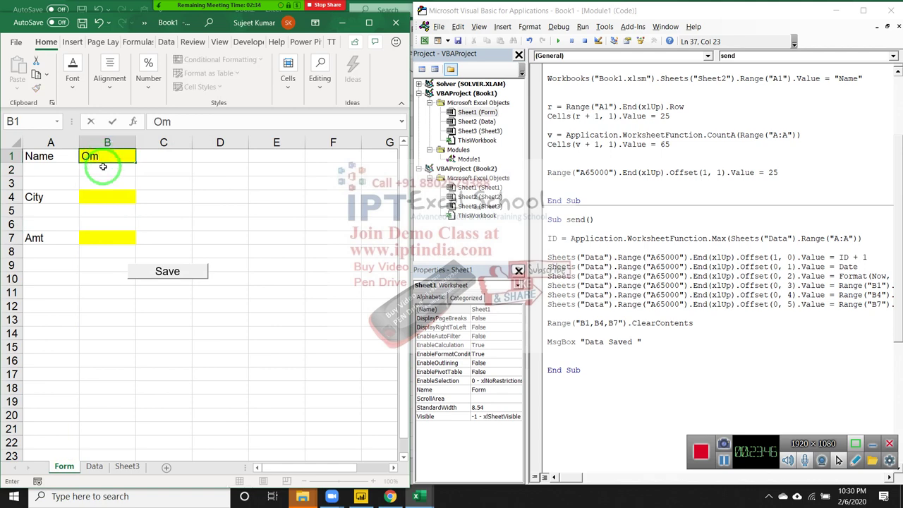
left_click(106, 196)
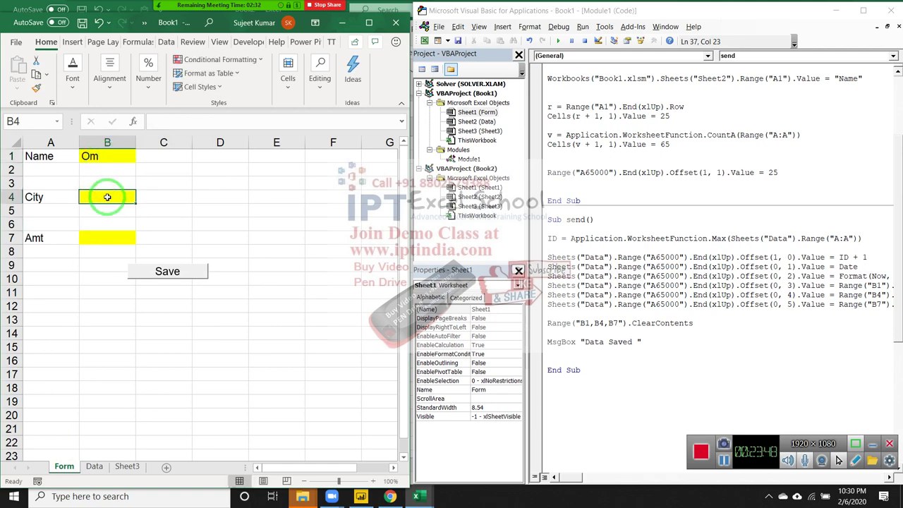
type("Inder")
key("Escape")
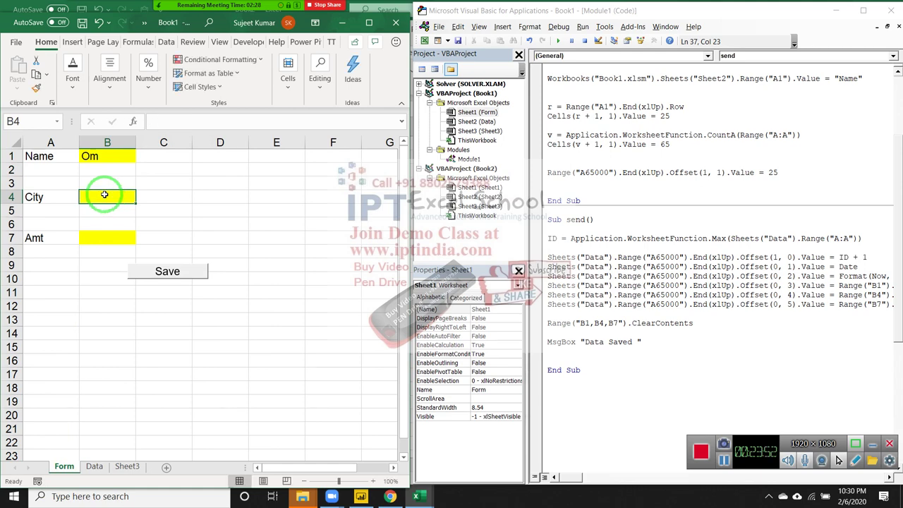
type("Udaypur")
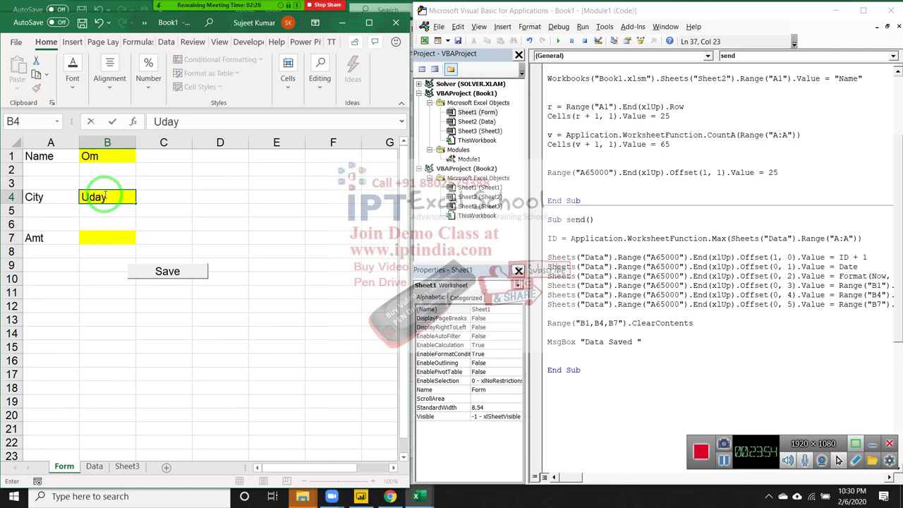
left_click(93, 237)
type("7854")
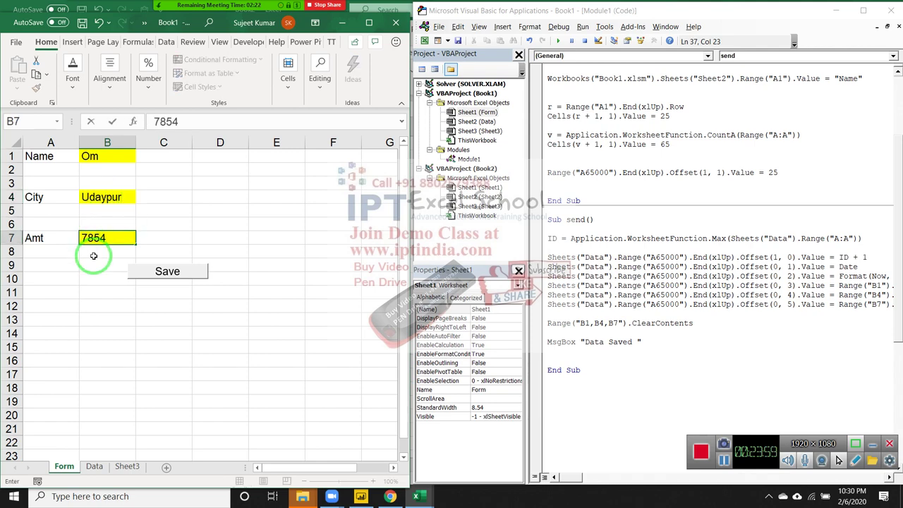
key("Return")
left_click(160, 272)
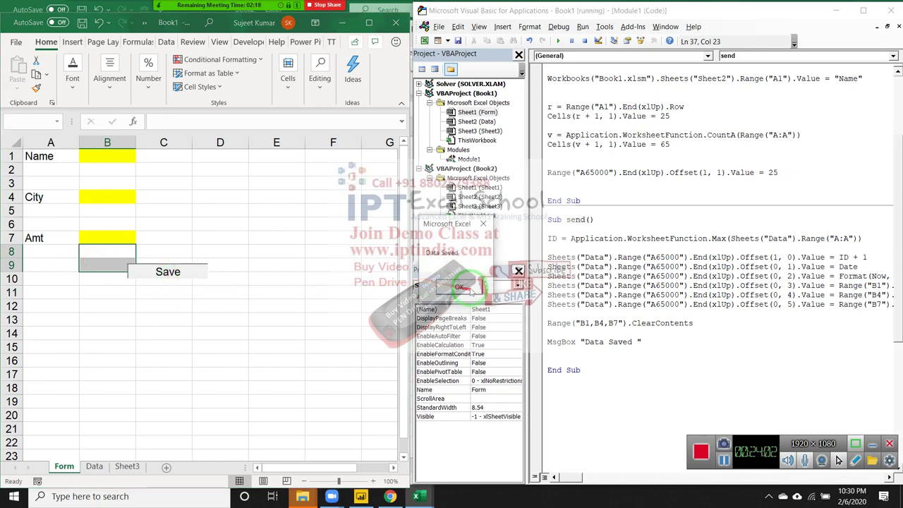
left_click(459, 286)
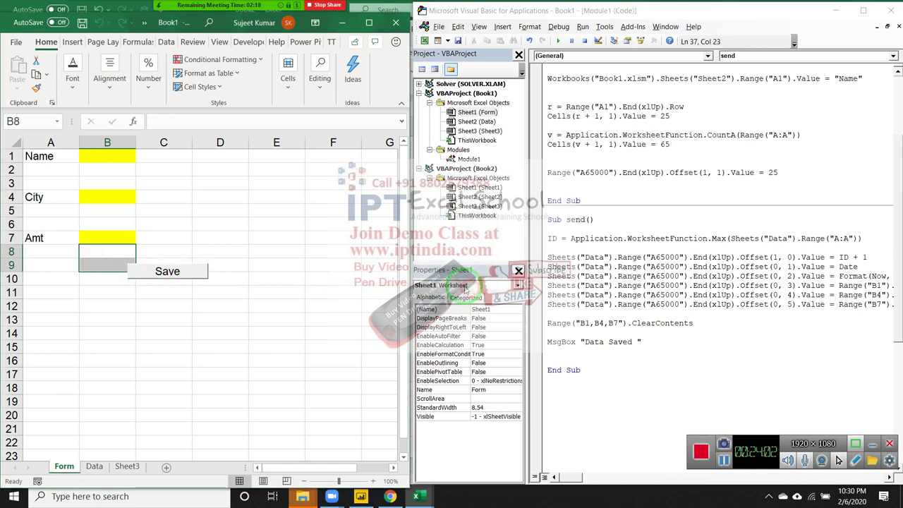
Select the send macro's code in the VBA editor, then bring up the Demo_Rq sheet in Chrome
left_click(598, 383)
left_click_drag(580, 367, 530, 7)
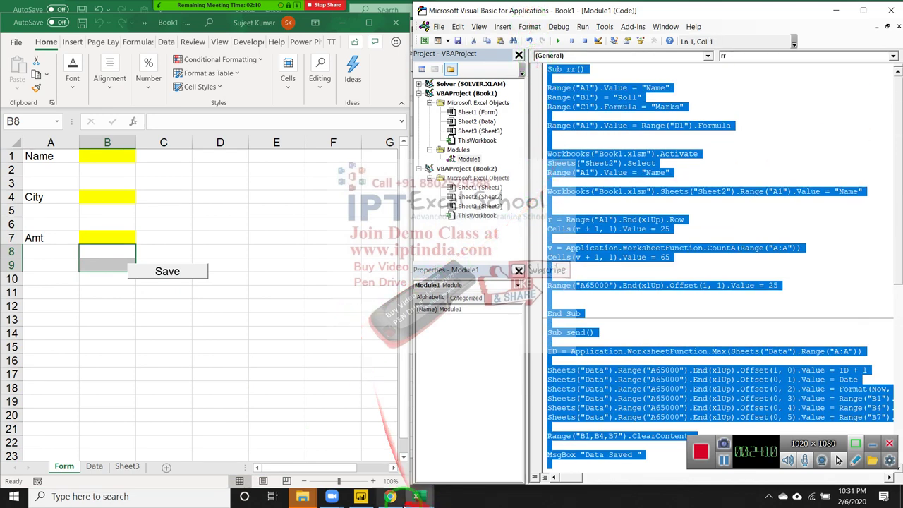
left_click(390, 496)
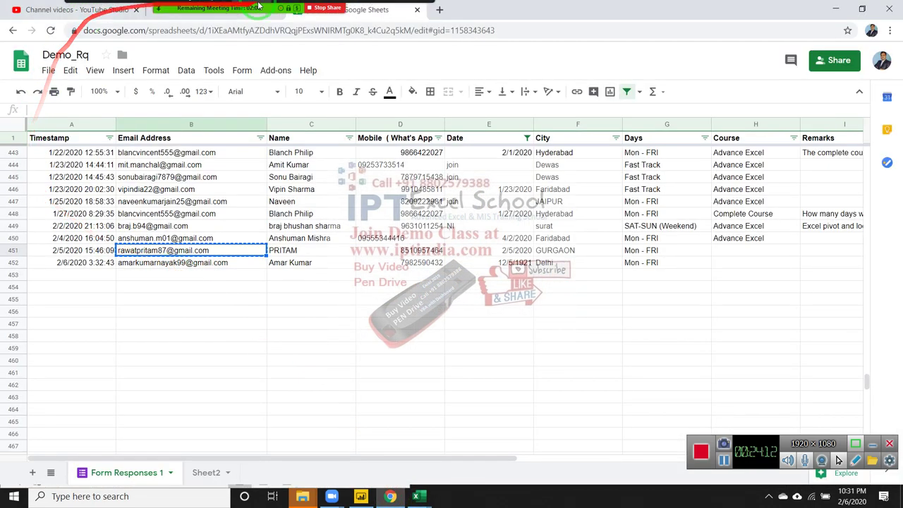
Start a new Gmail message with the VBA code pasted in and the subject Code
mouse_move(166, 44)
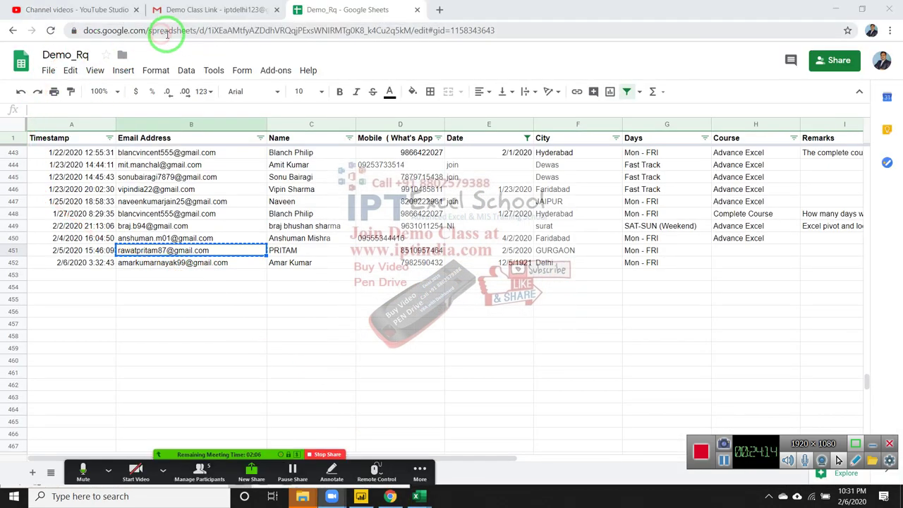
left_click(174, 10)
left_click(49, 96)
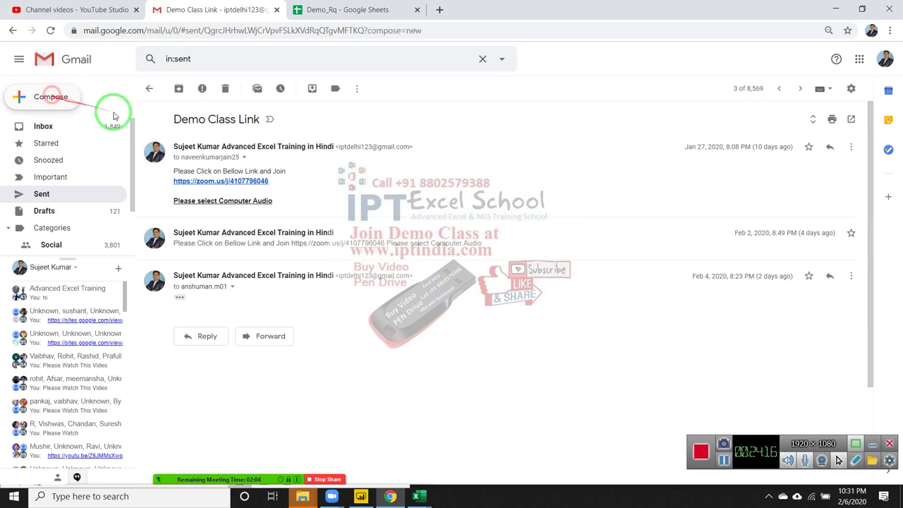
left_click(604, 252)
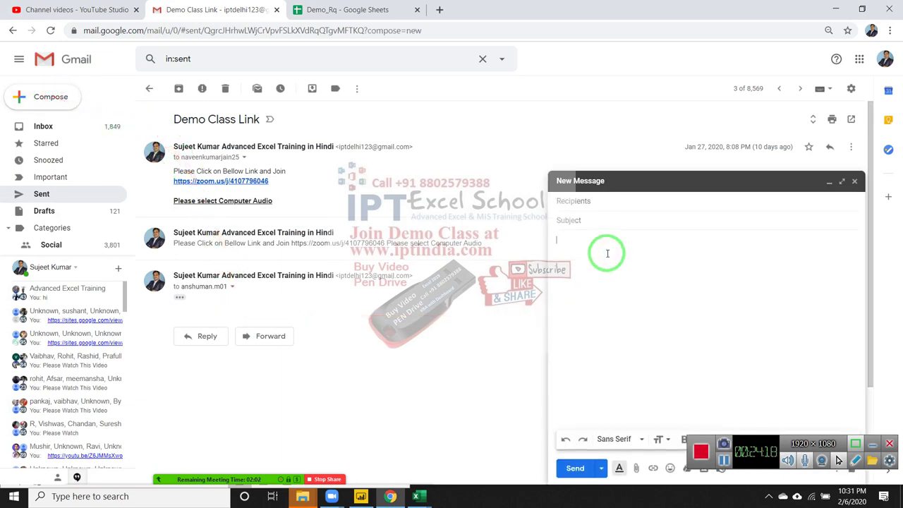
key("ctrl+v")
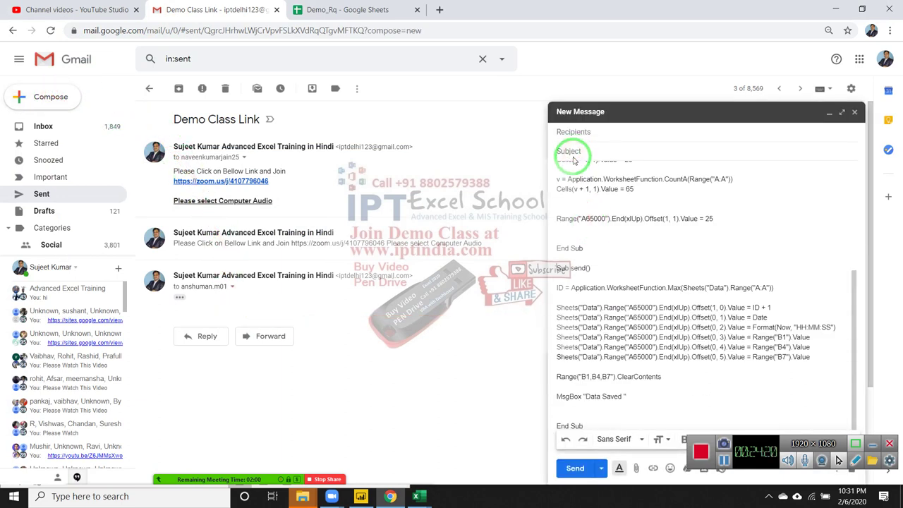
type("Code")
Add three recipients to the draft from the contact suggestions
left_click(587, 134)
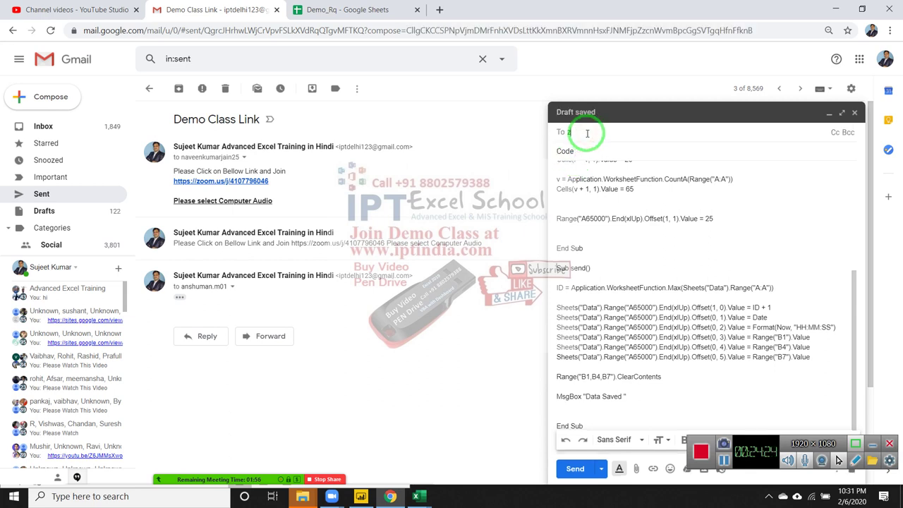
type("ahu")
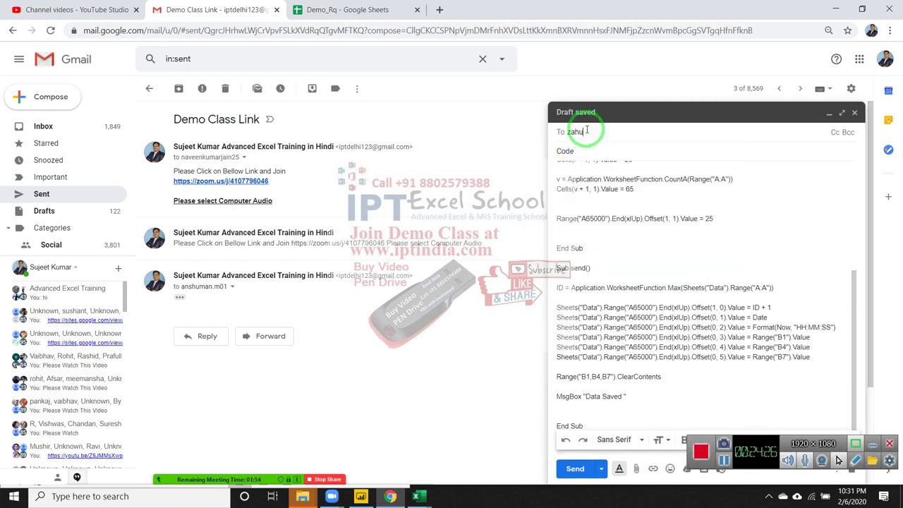
key("BackSpace")
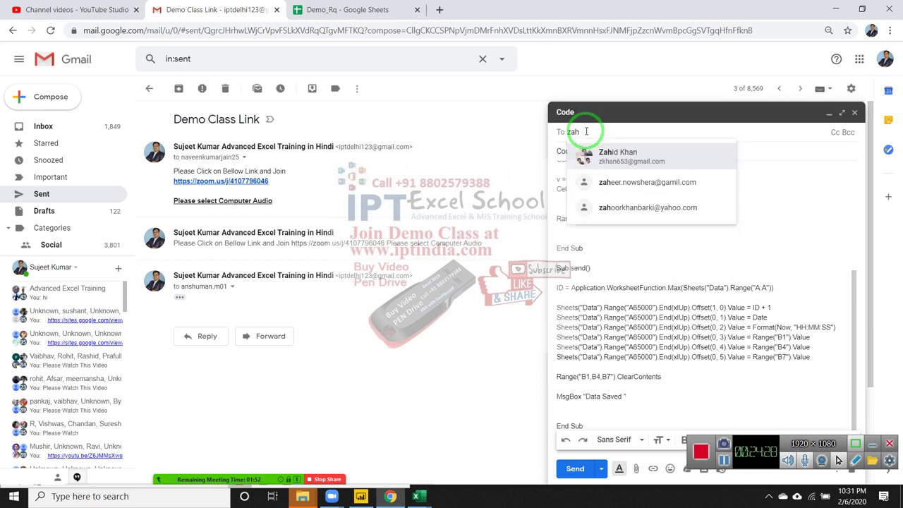
left_click(612, 156)
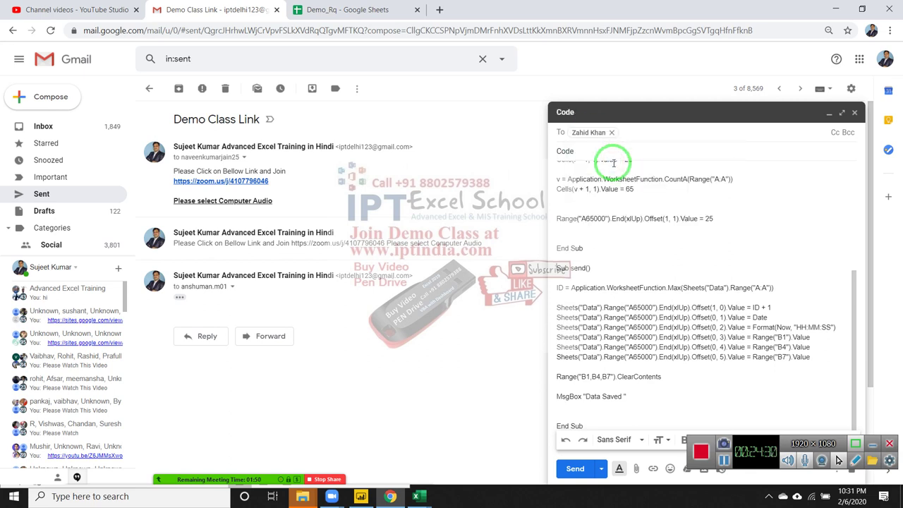
type("anil")
left_click(613, 163)
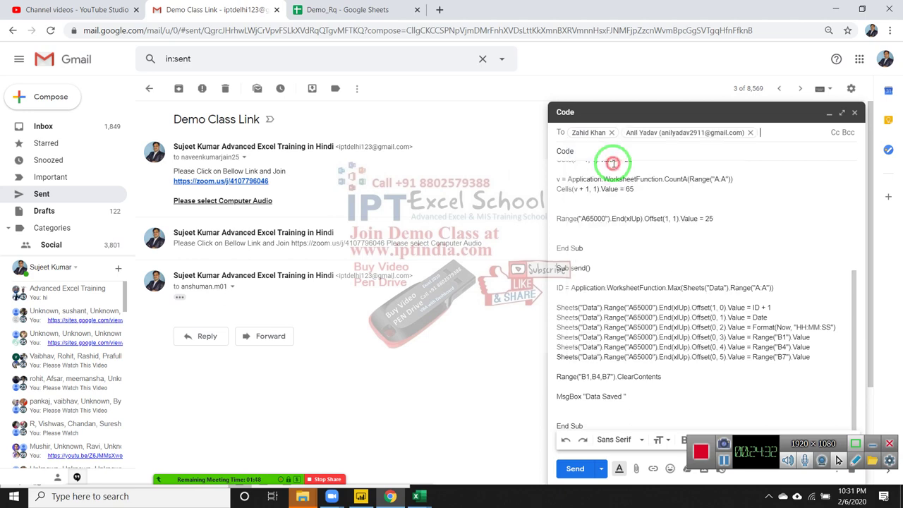
type("ati")
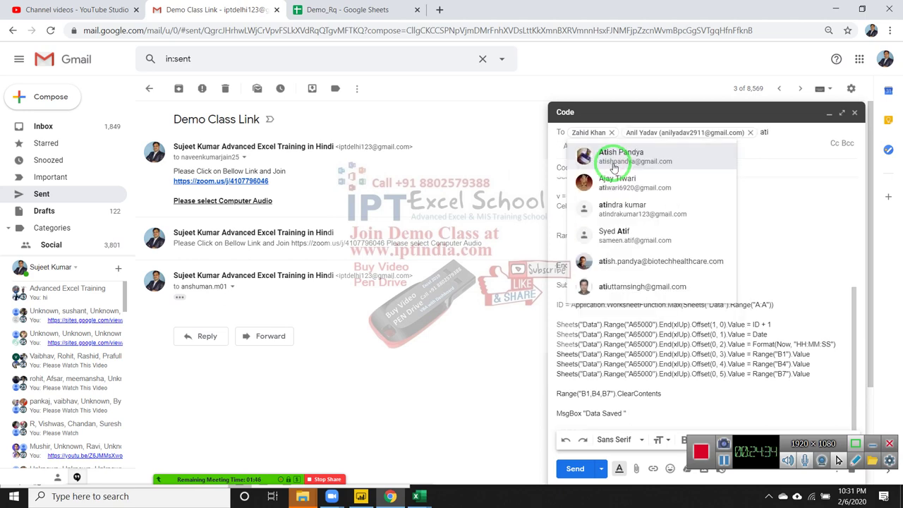
left_click(614, 159)
Add a fourth recipient using the address from the latest message in Sent mail
left_click(39, 196)
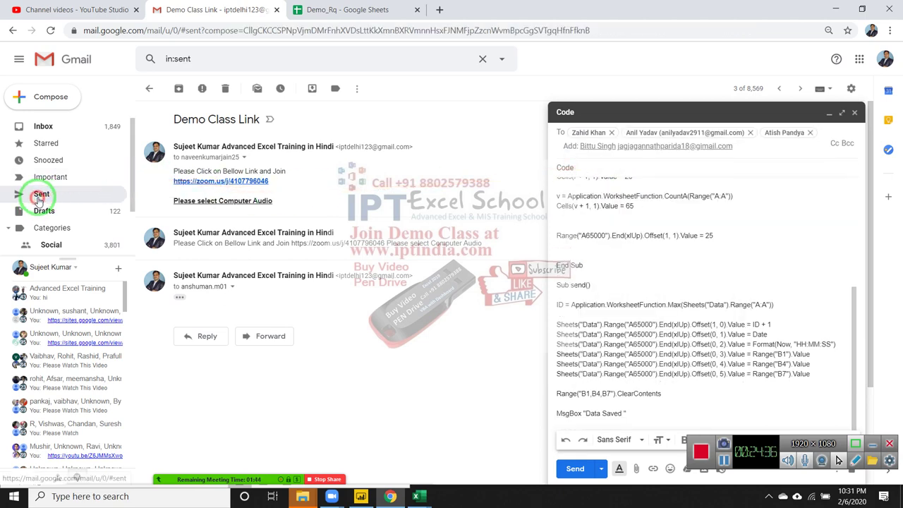
left_click(233, 114)
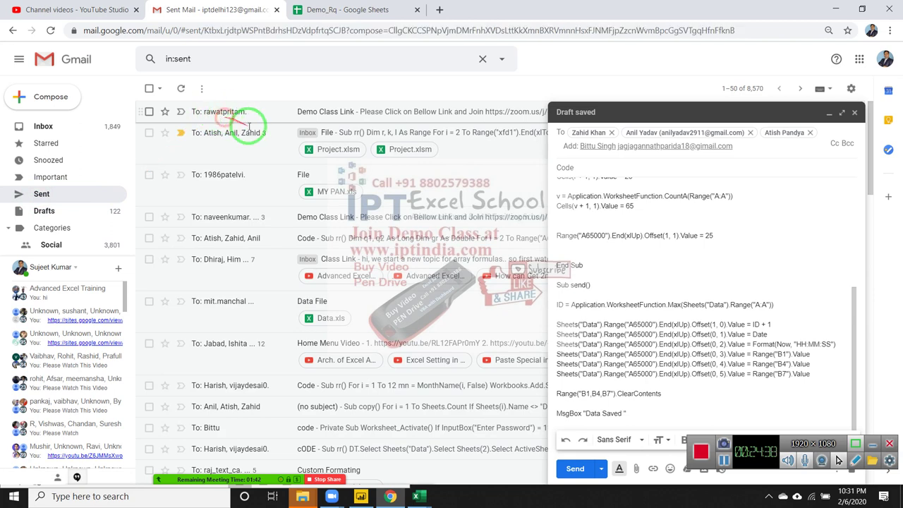
left_click(228, 156)
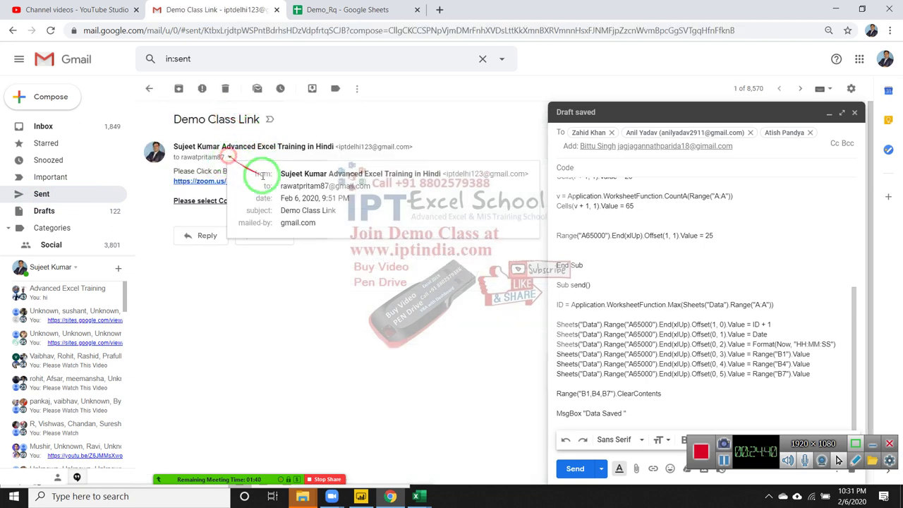
double_click(289, 186)
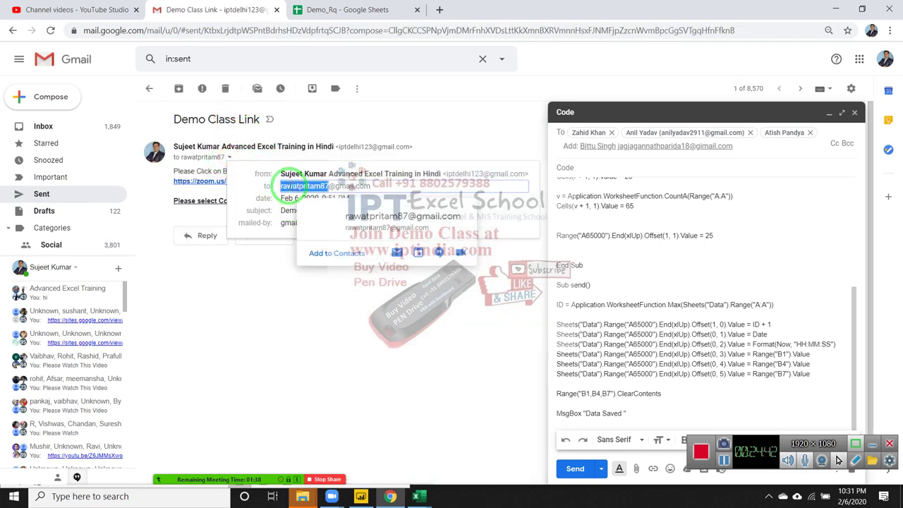
left_click_drag(371, 185, 281, 185)
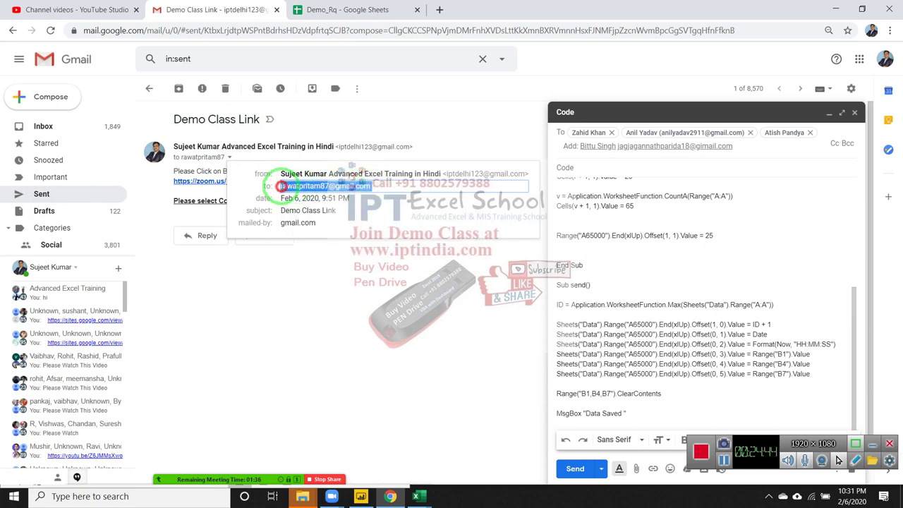
left_click(754, 149)
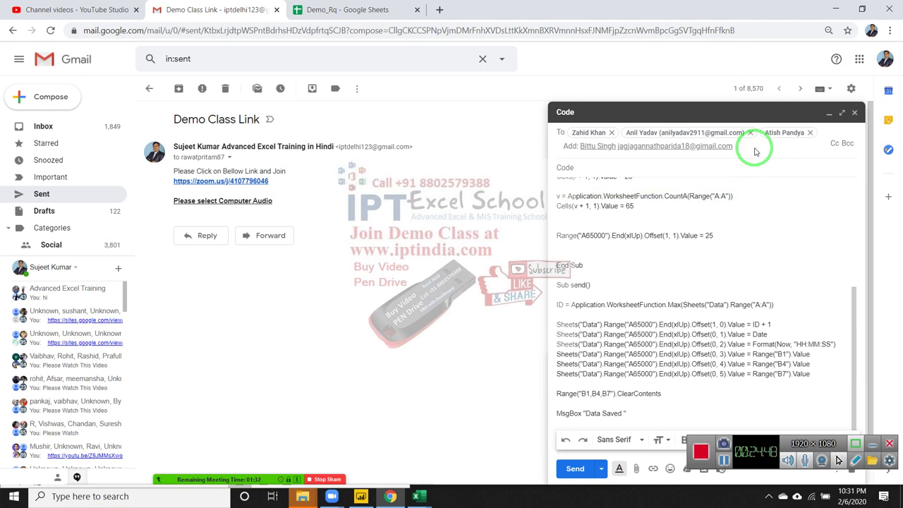
left_click(776, 237)
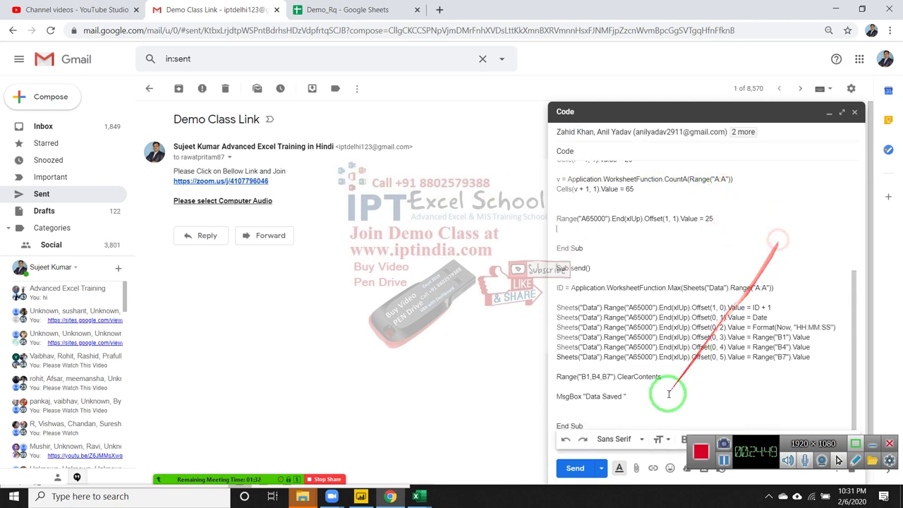
Send the Code email to all four recipients
left_click(590, 480)
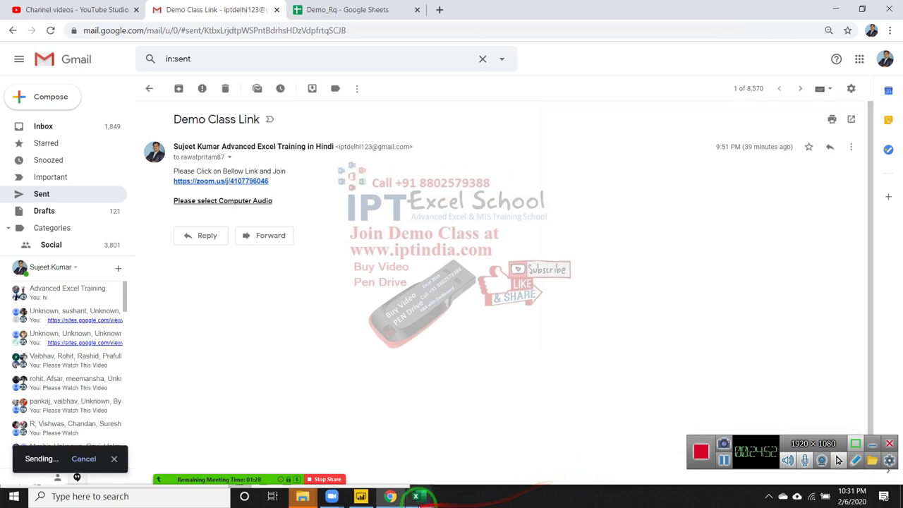
mouse_move(415, 496)
left_click(167, 466)
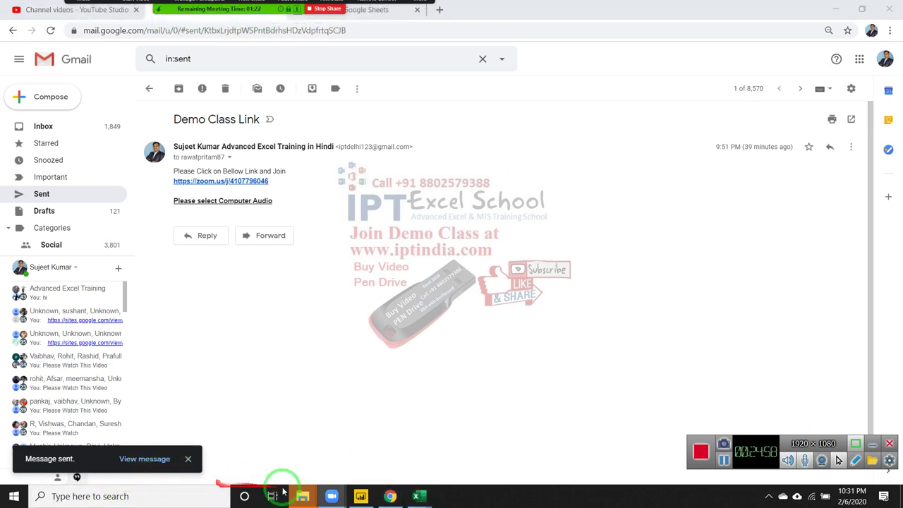
Bring back Book1 and the VBA editor, check the saved rows on the Data sheet, then reopen the Form sheet
mouse_move(417, 492)
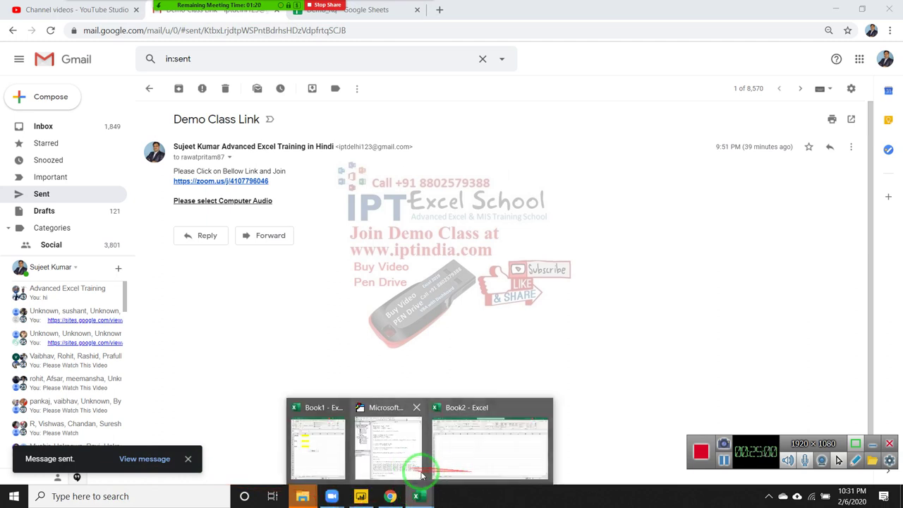
left_click(321, 459)
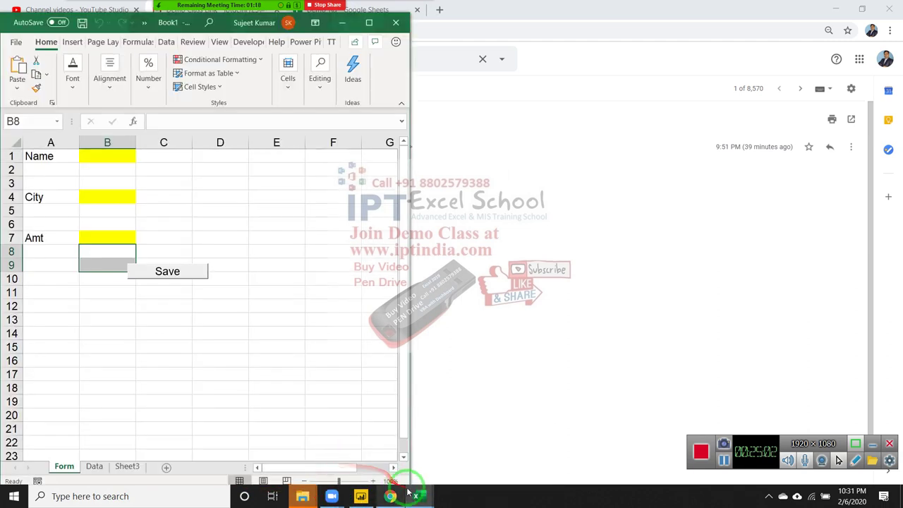
mouse_move(417, 491)
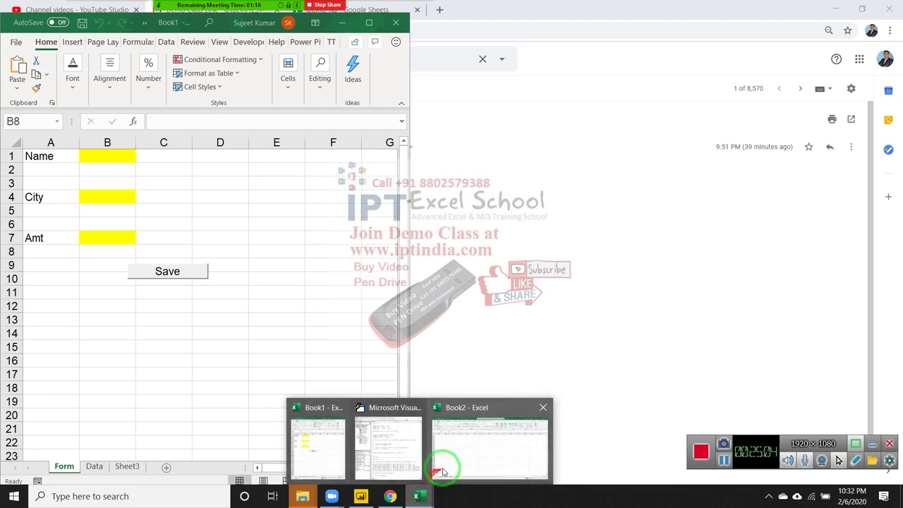
left_click(402, 462)
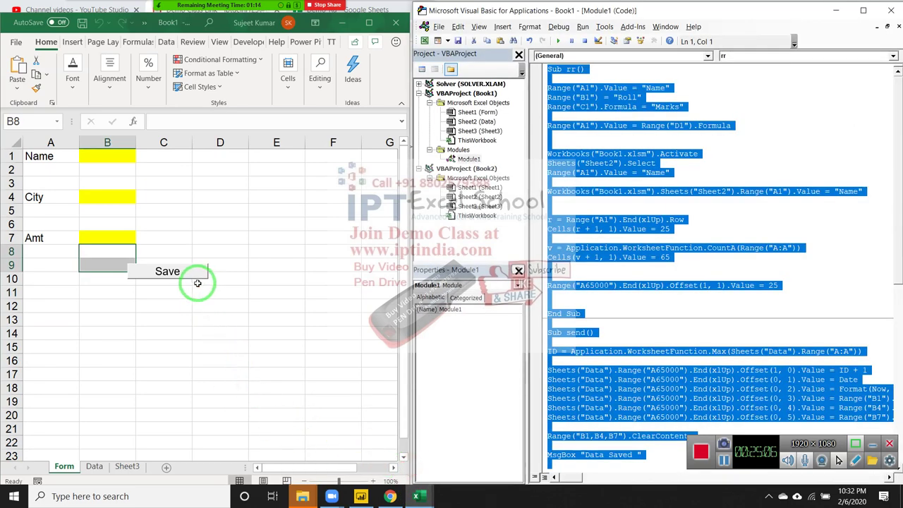
left_click(99, 465)
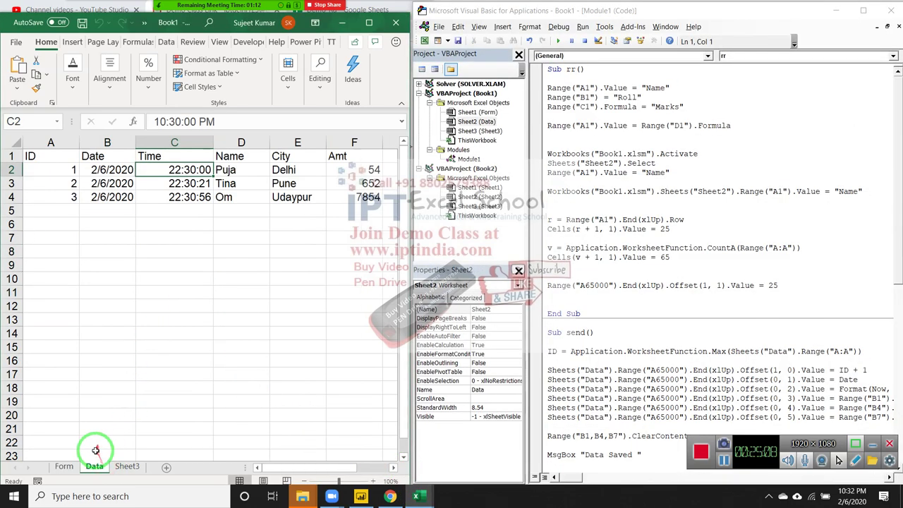
left_click(95, 453)
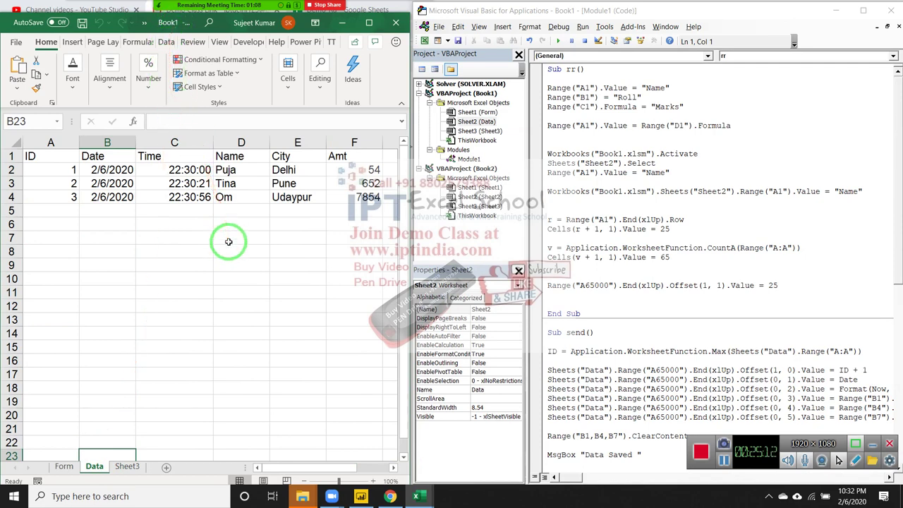
left_click(63, 467)
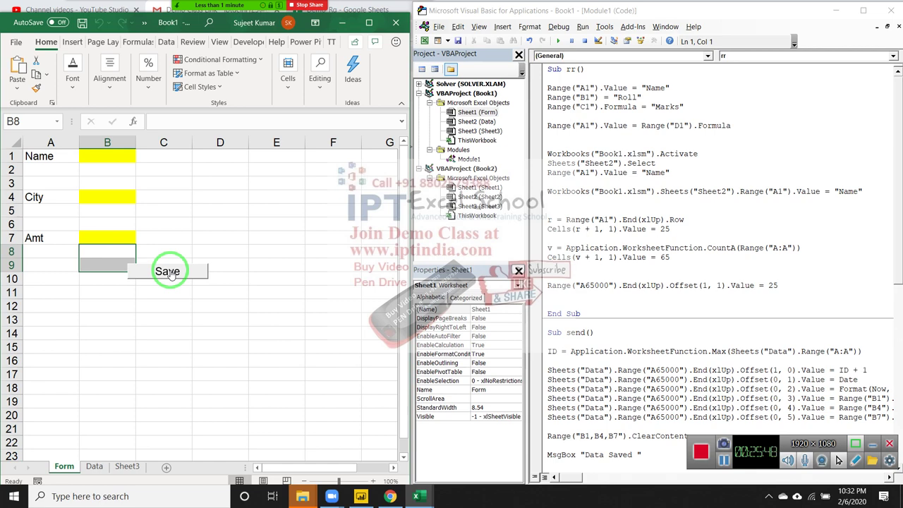
Minimise everything with Win+D so the Excel workbook and macro editor are hidden
key("super+d")
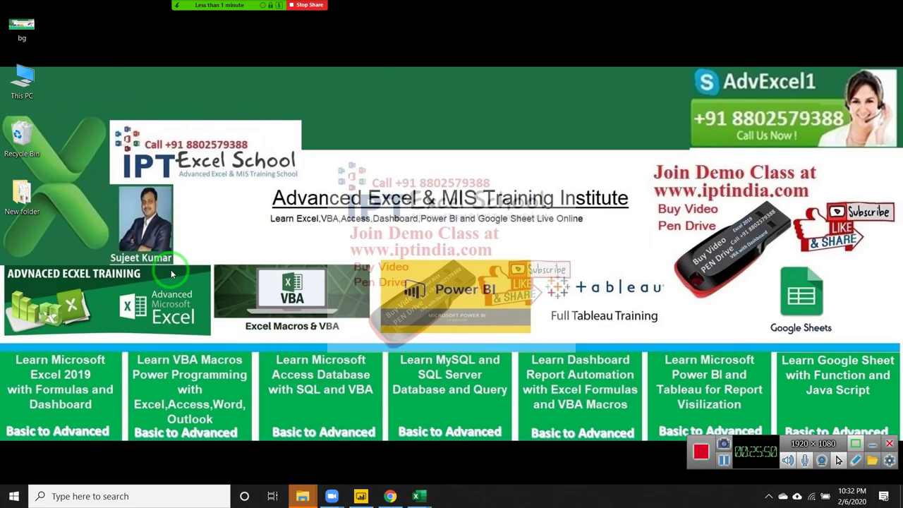
mouse_move(290, 6)
mouse_move(212, 5)
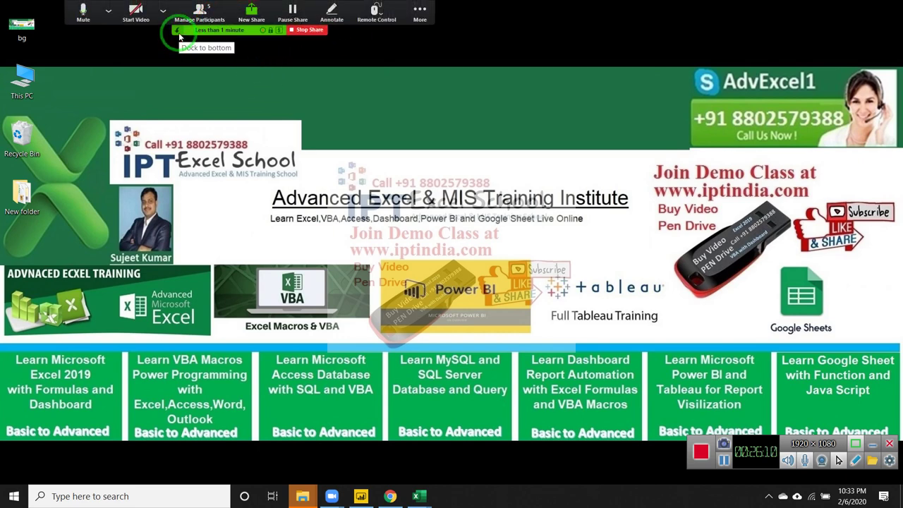